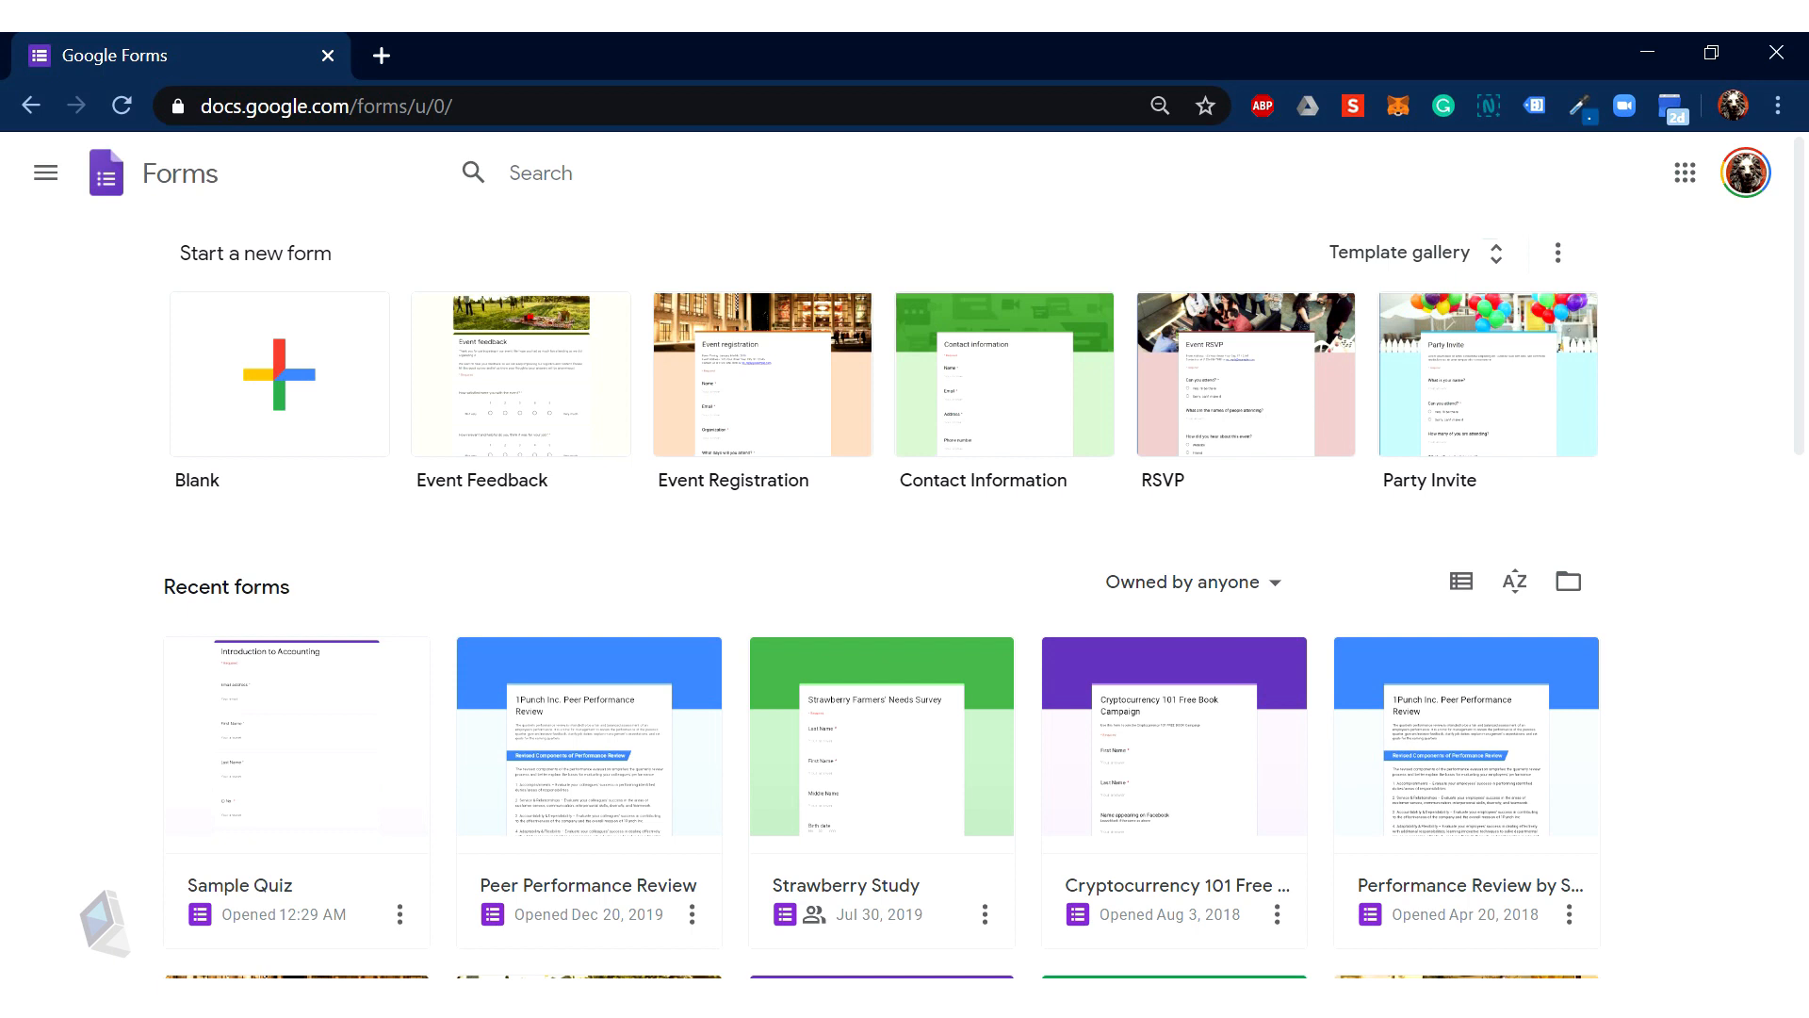
# Step: Create a blank form at forms.google.com and title it 'Introduction to Accounting Quiz'
pyautogui.click(562, 112)
pyautogui.write('forms')
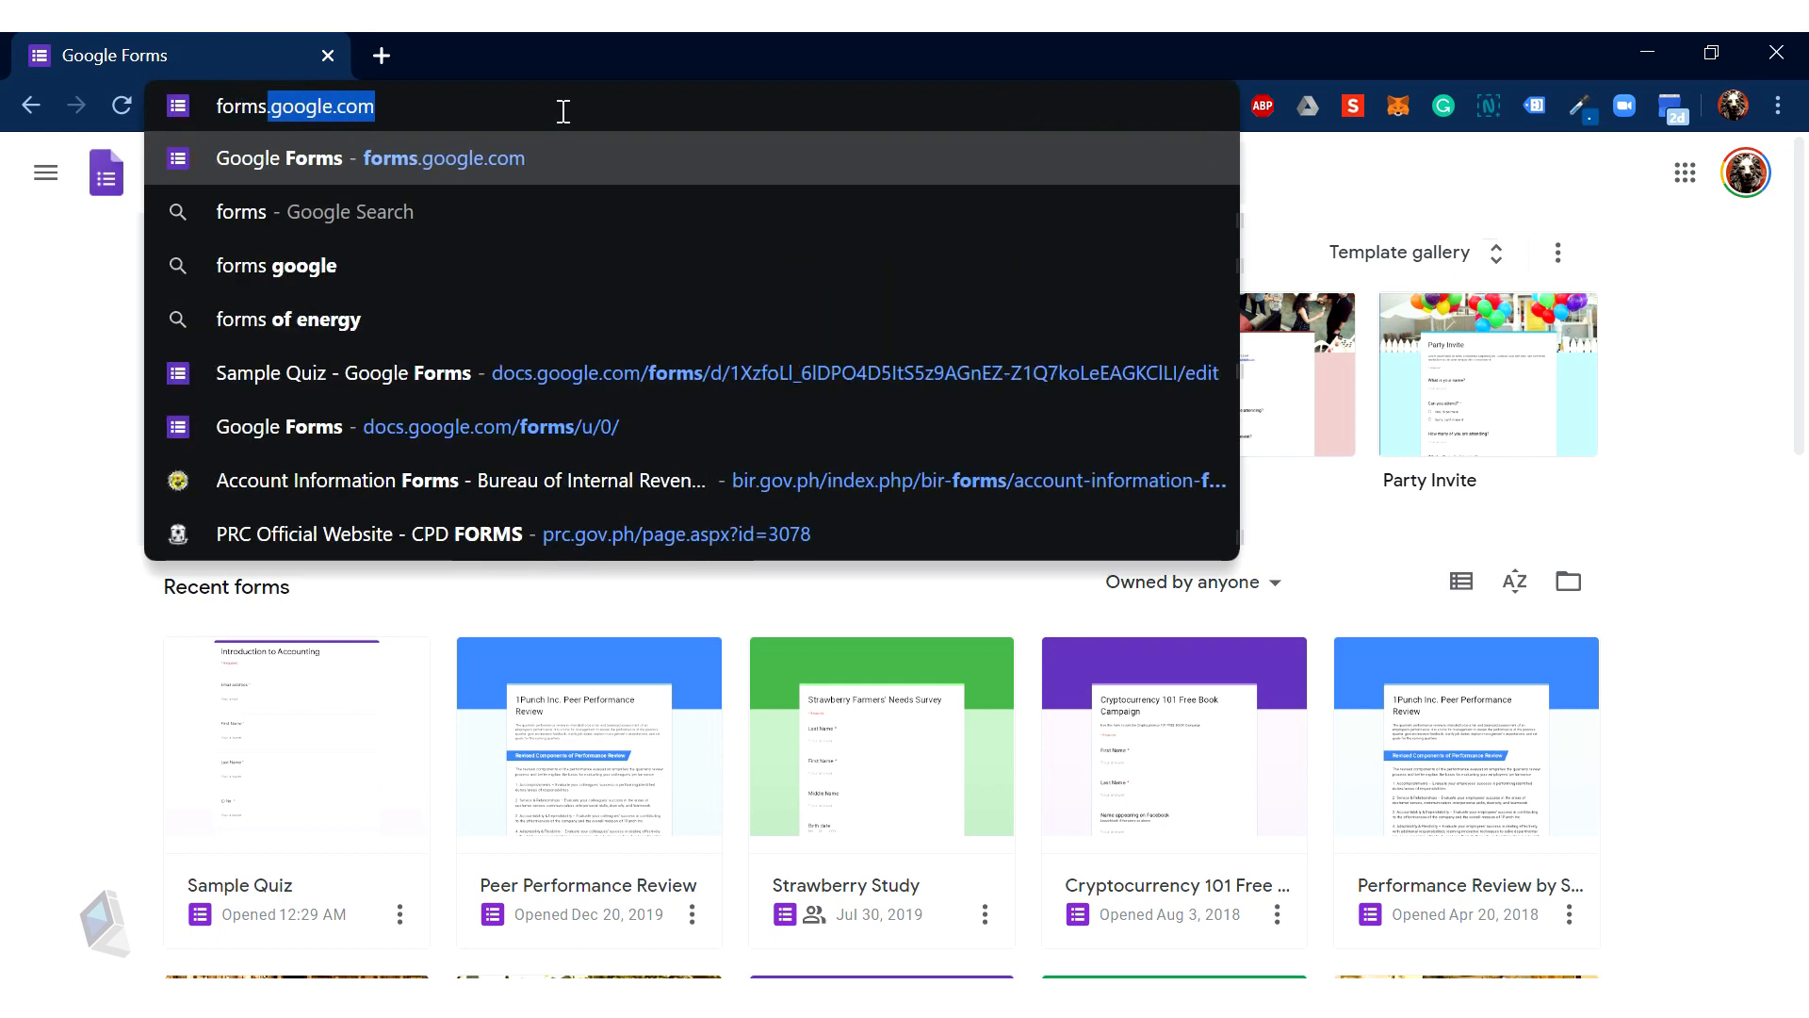
pyautogui.press('Right')
pyautogui.press('Return')
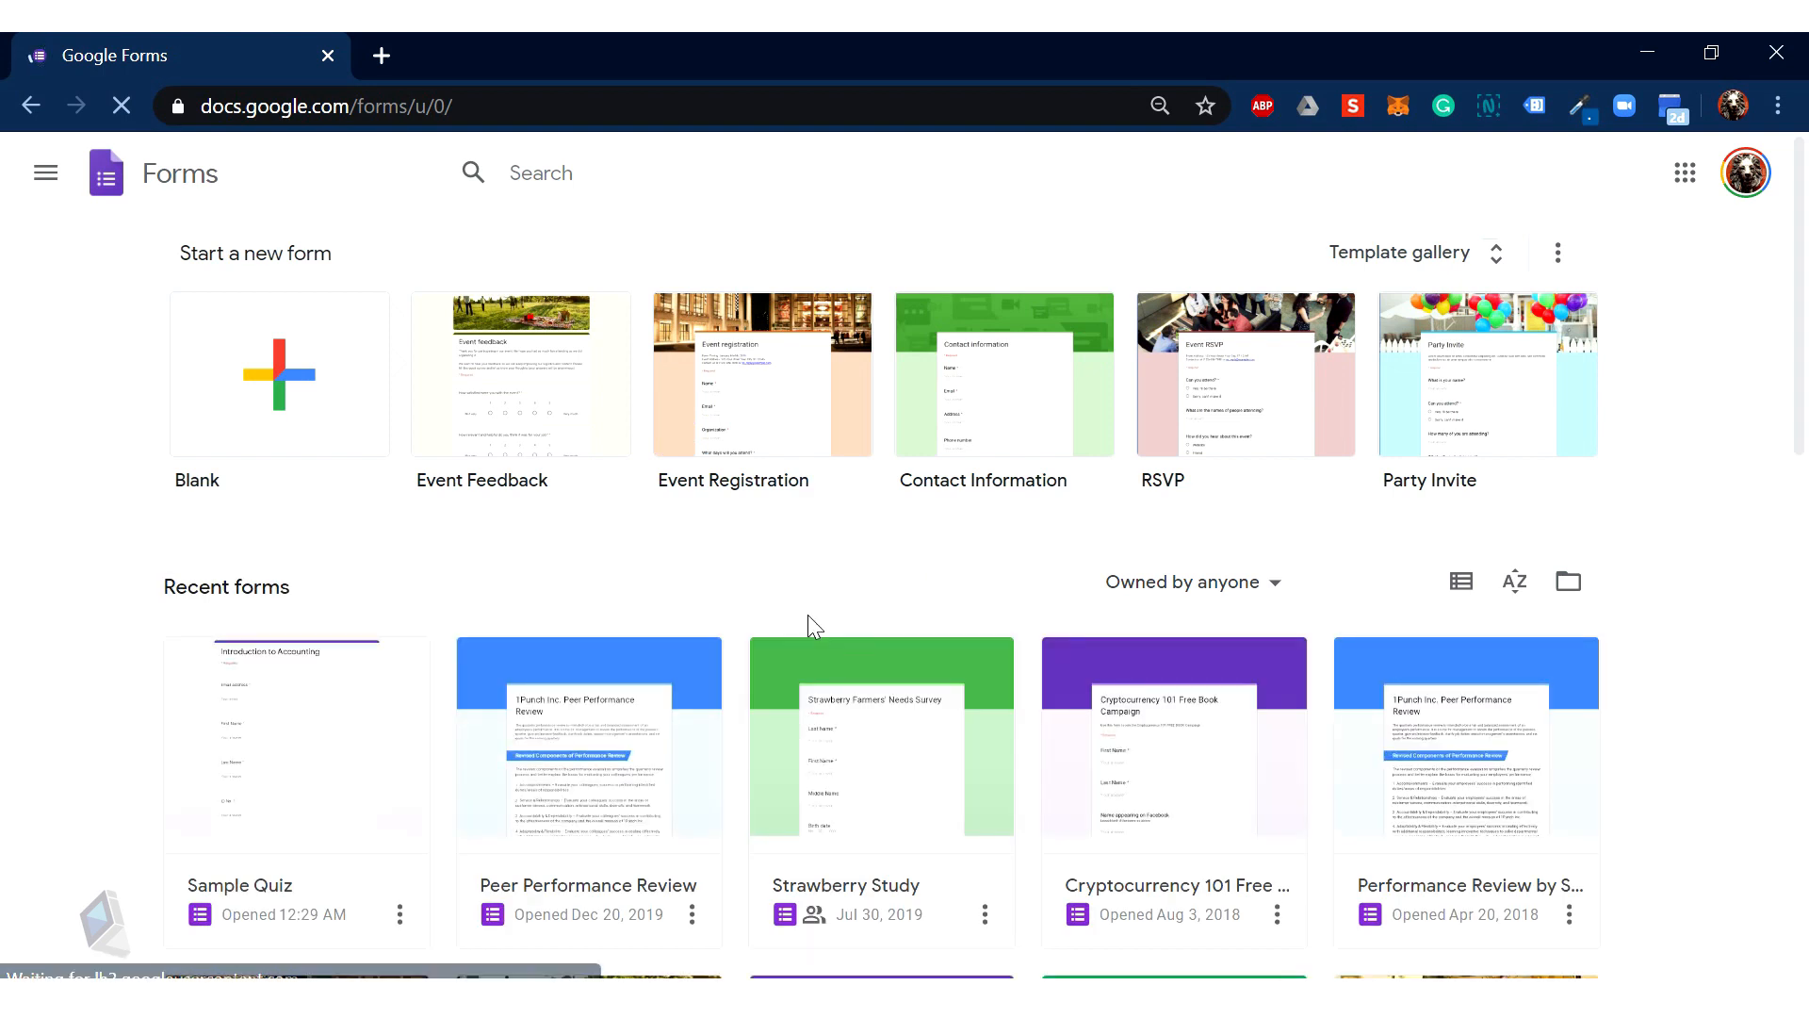
pyautogui.click(329, 397)
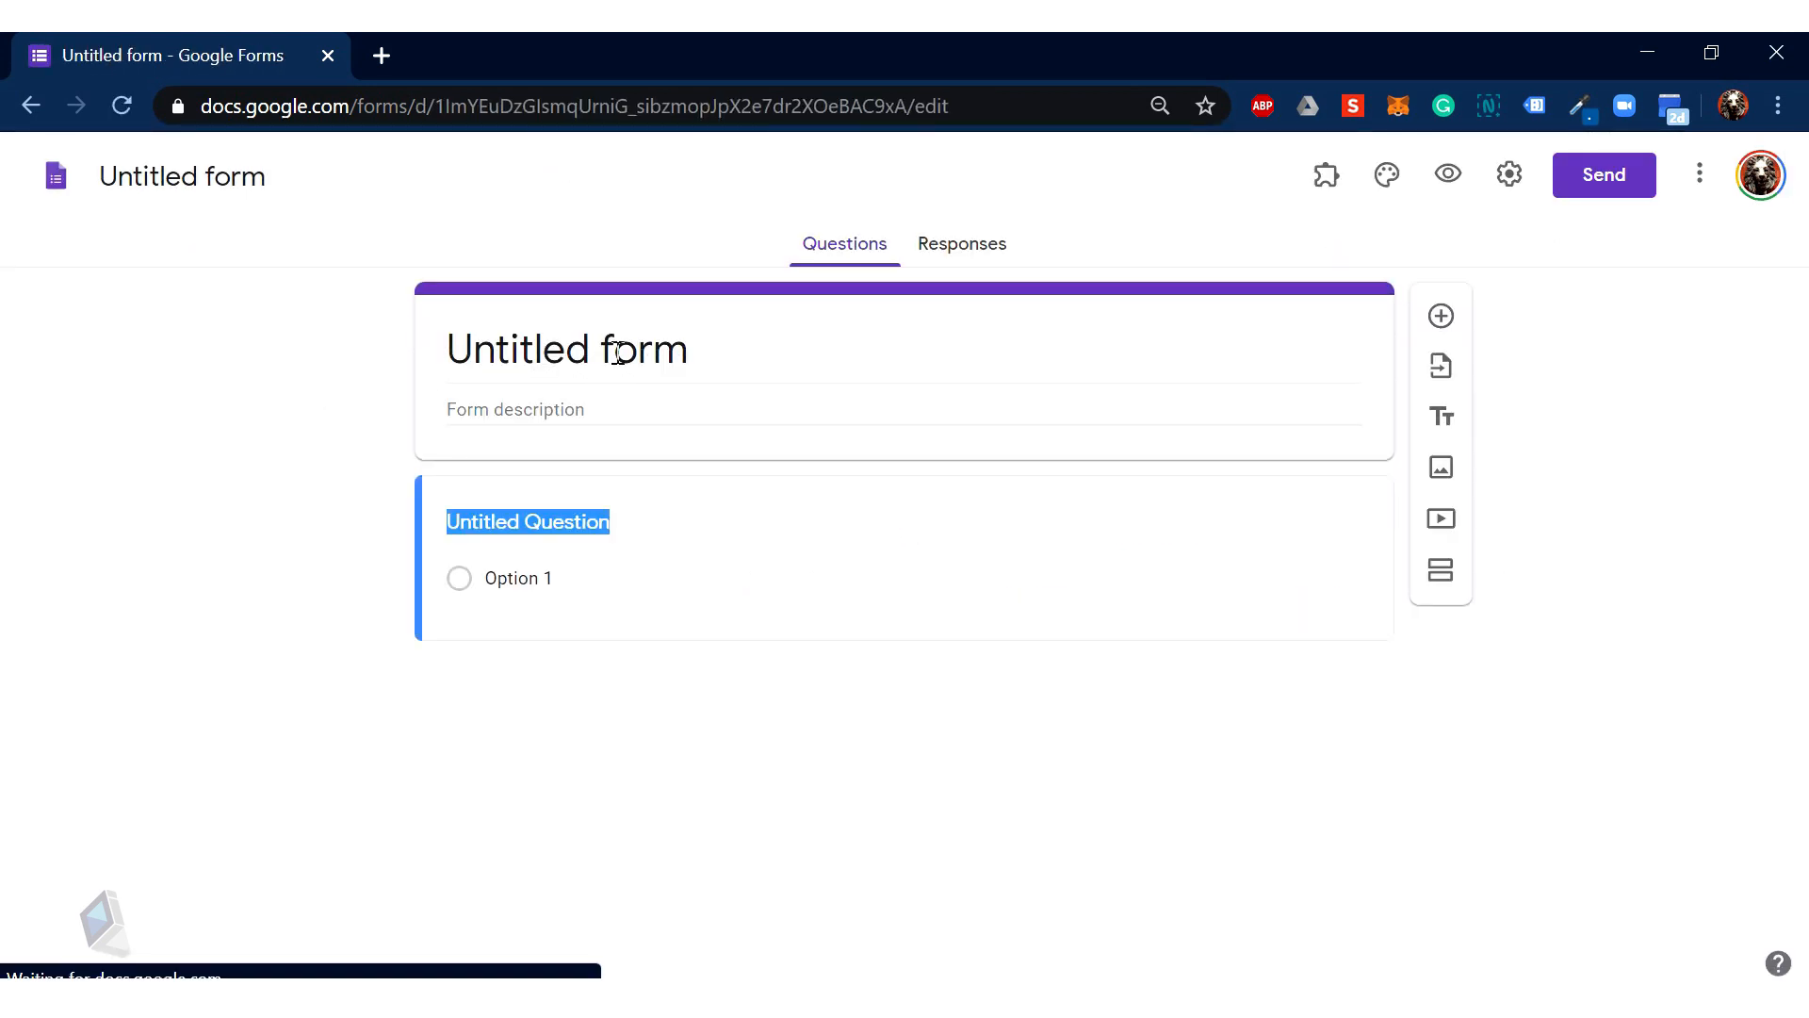
pyautogui.click(619, 354)
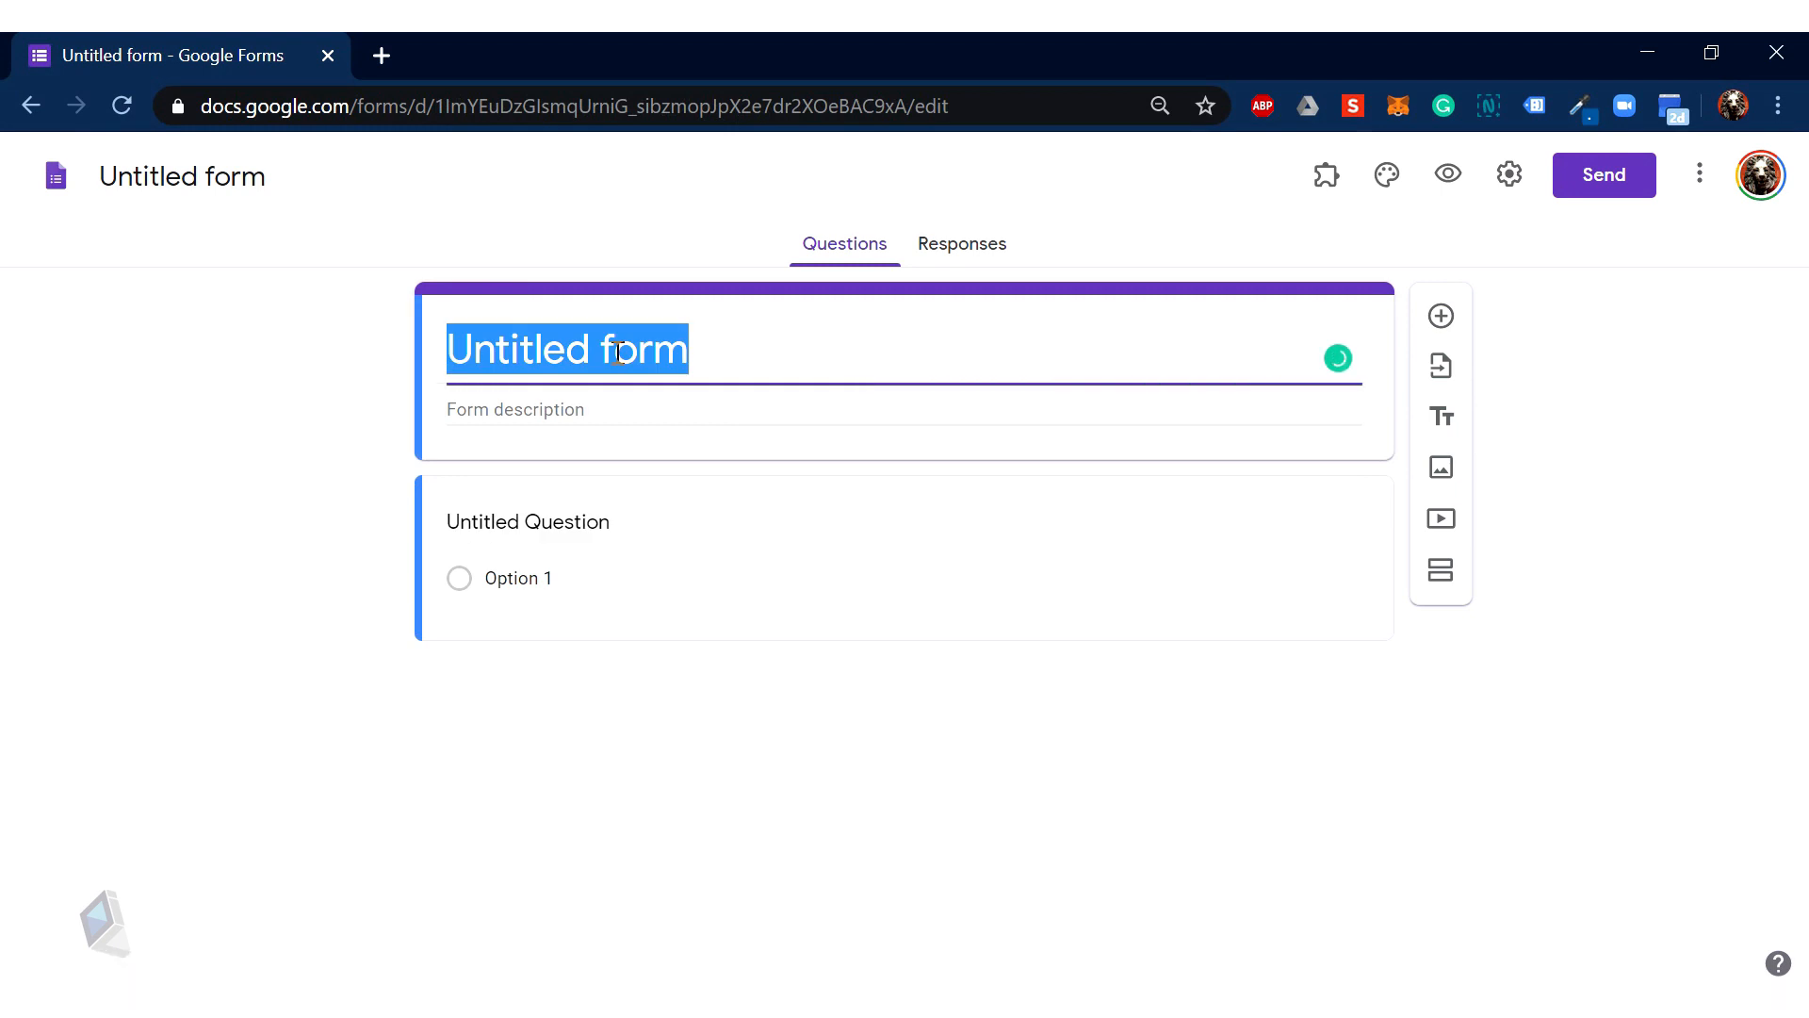
pyautogui.write('Introductio')
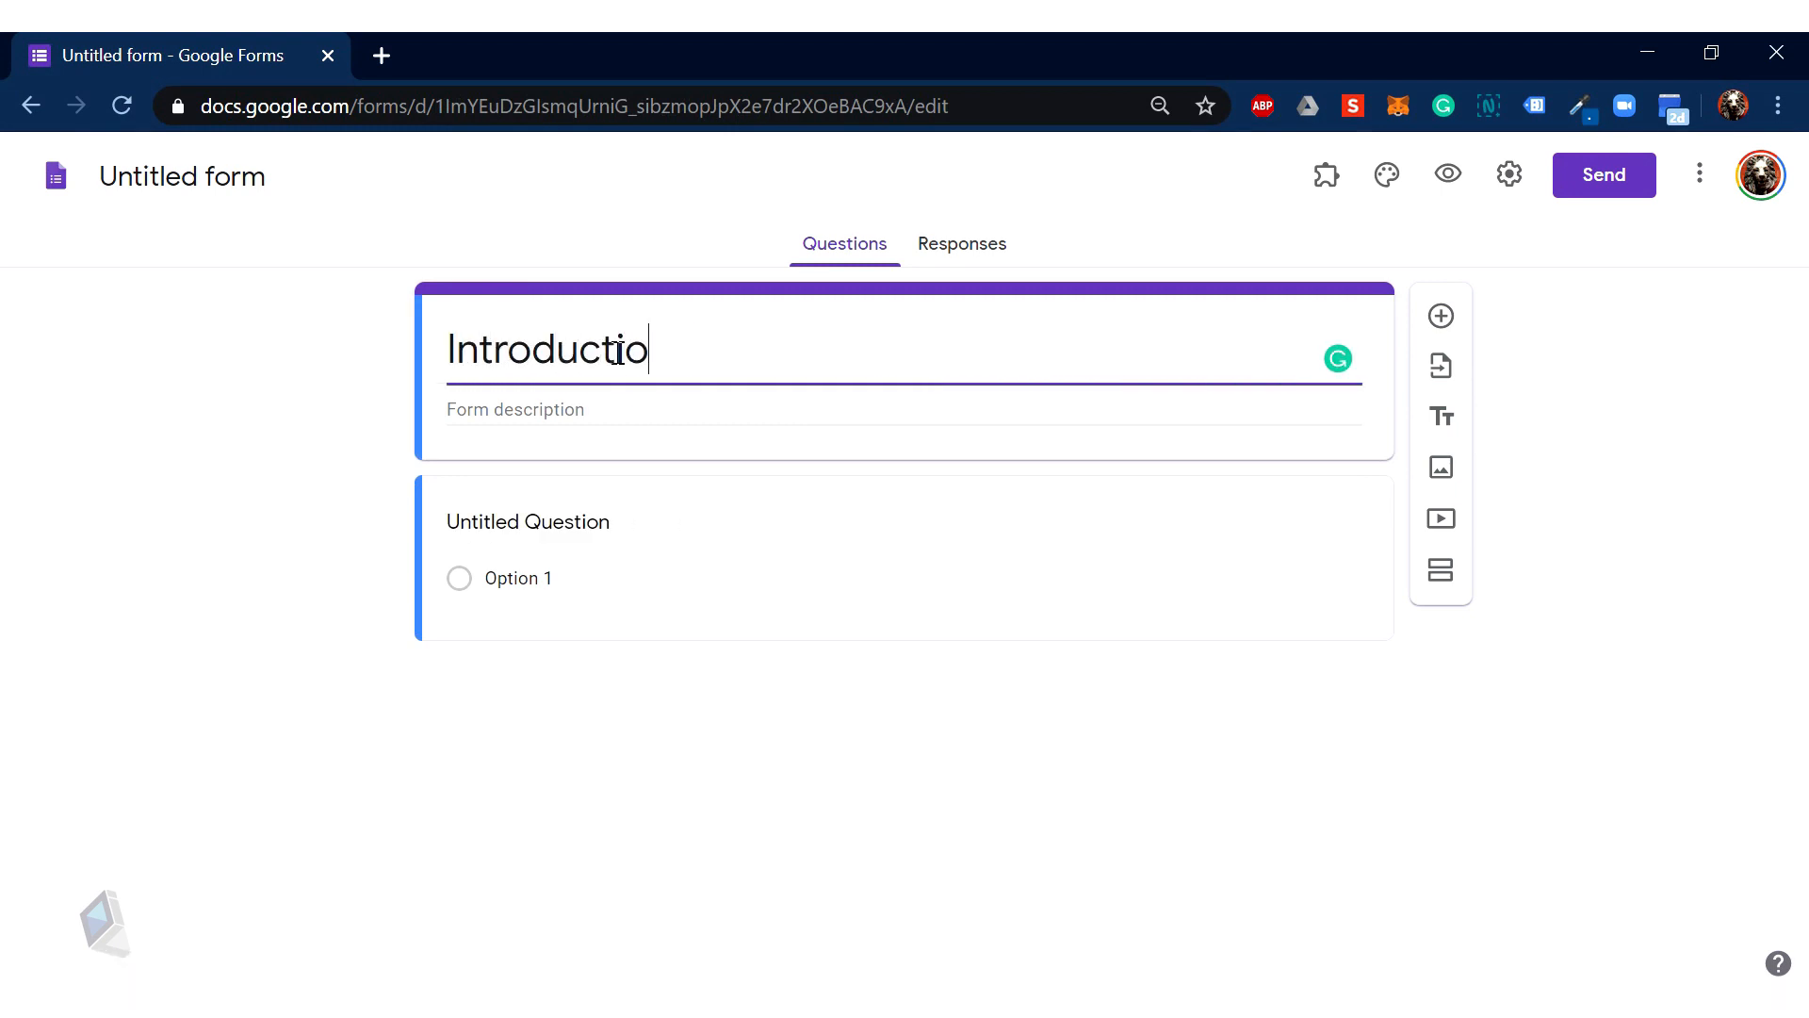
pyautogui.write('n to Acc')
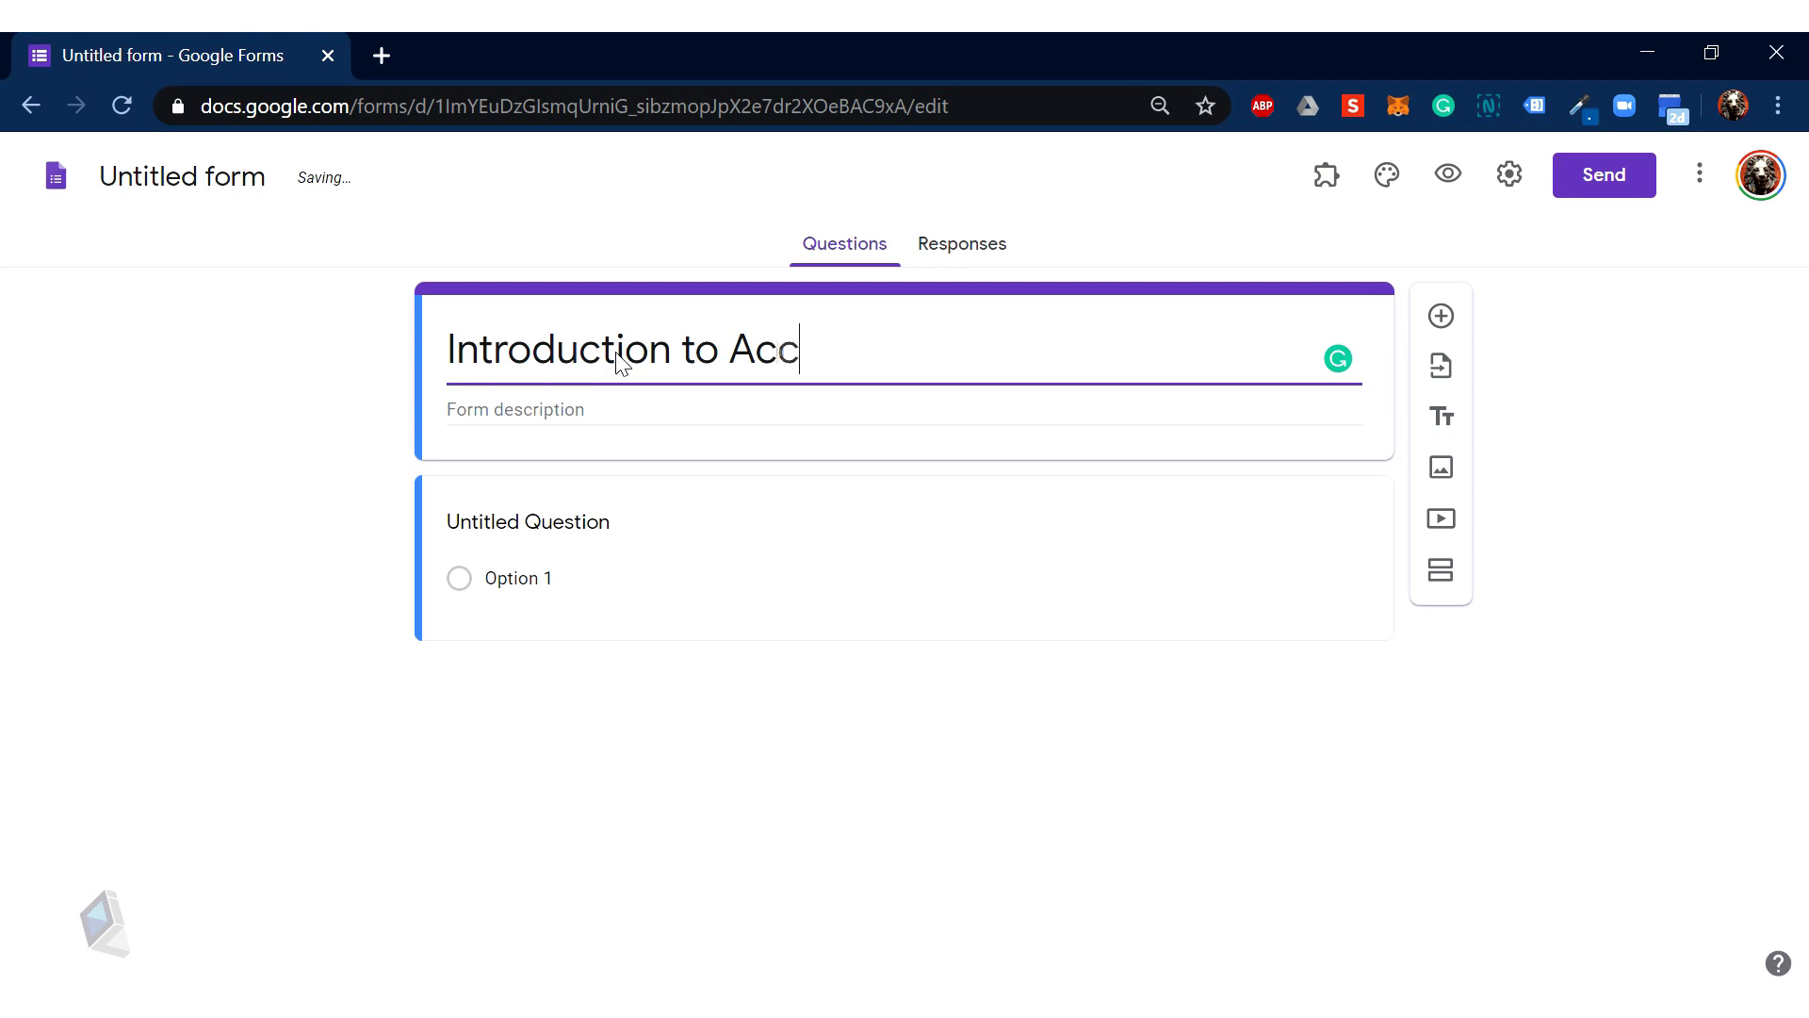
pyautogui.write('ounting Quiz')
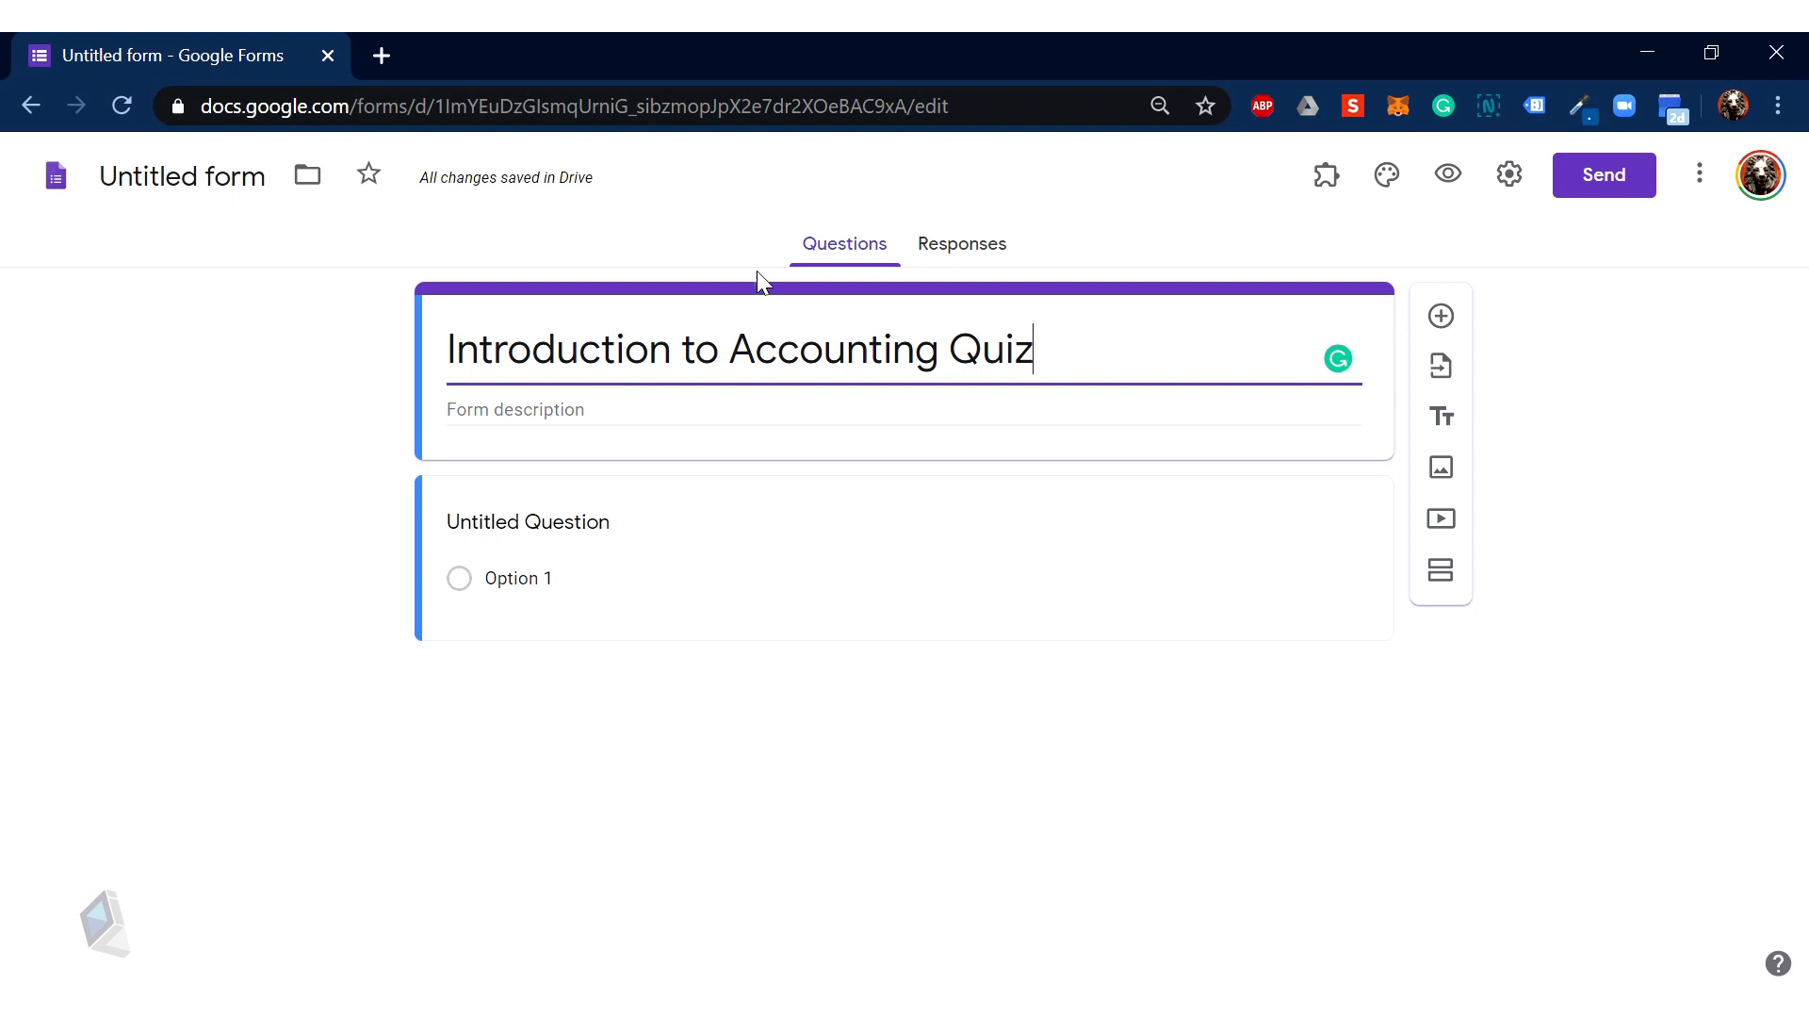
# Step: Turn on 'Make this a quiz' in the Quizzes settings with immediate grade release, and save
pyautogui.click(1511, 177)
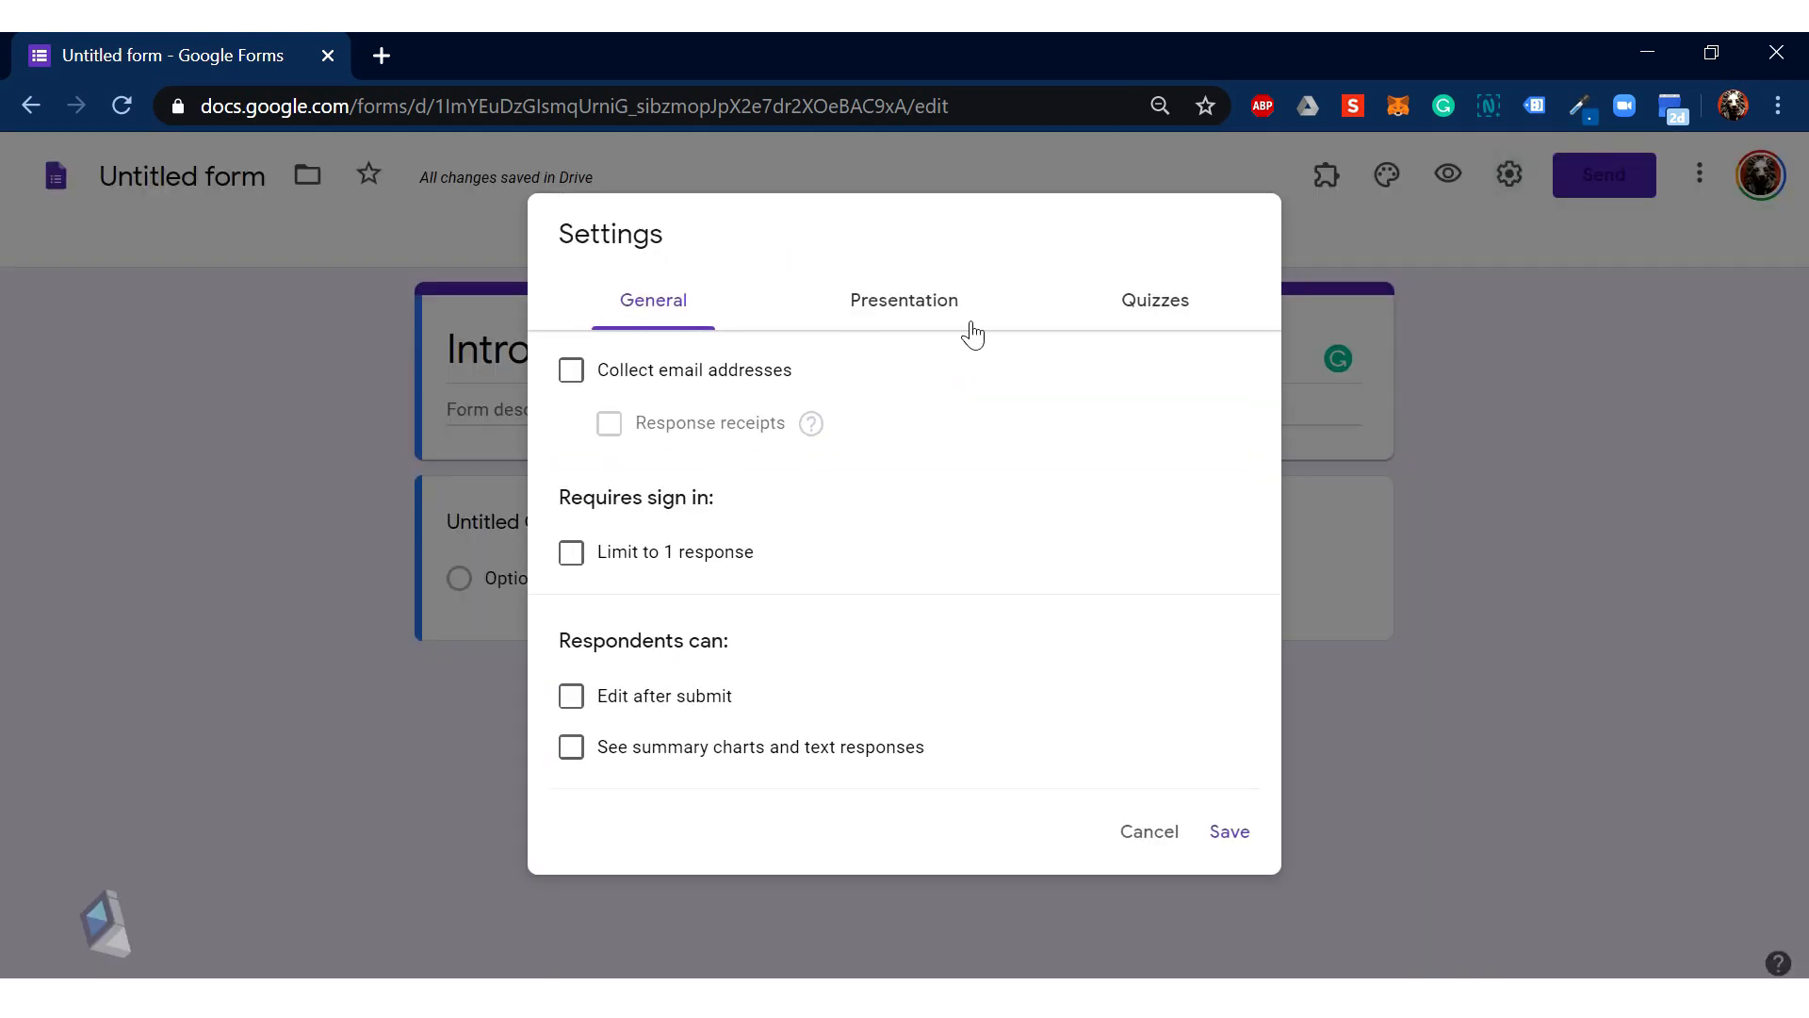
pyautogui.click(1137, 330)
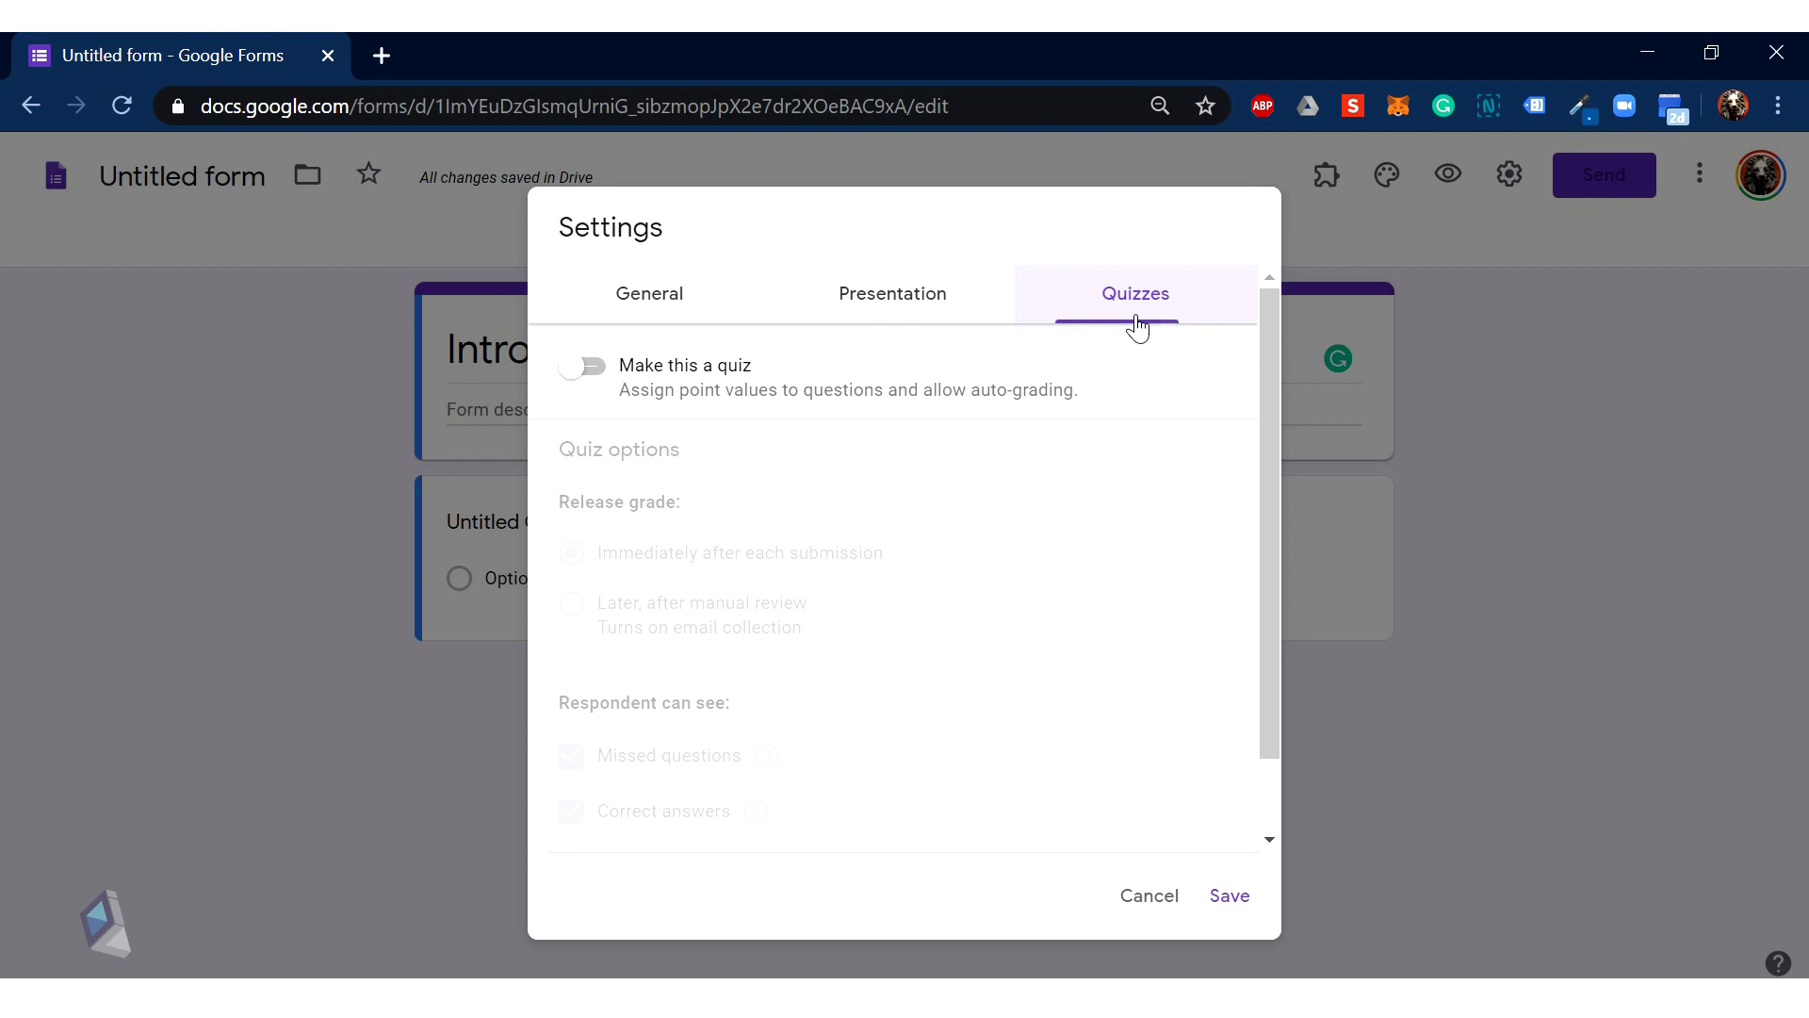
pyautogui.click(590, 367)
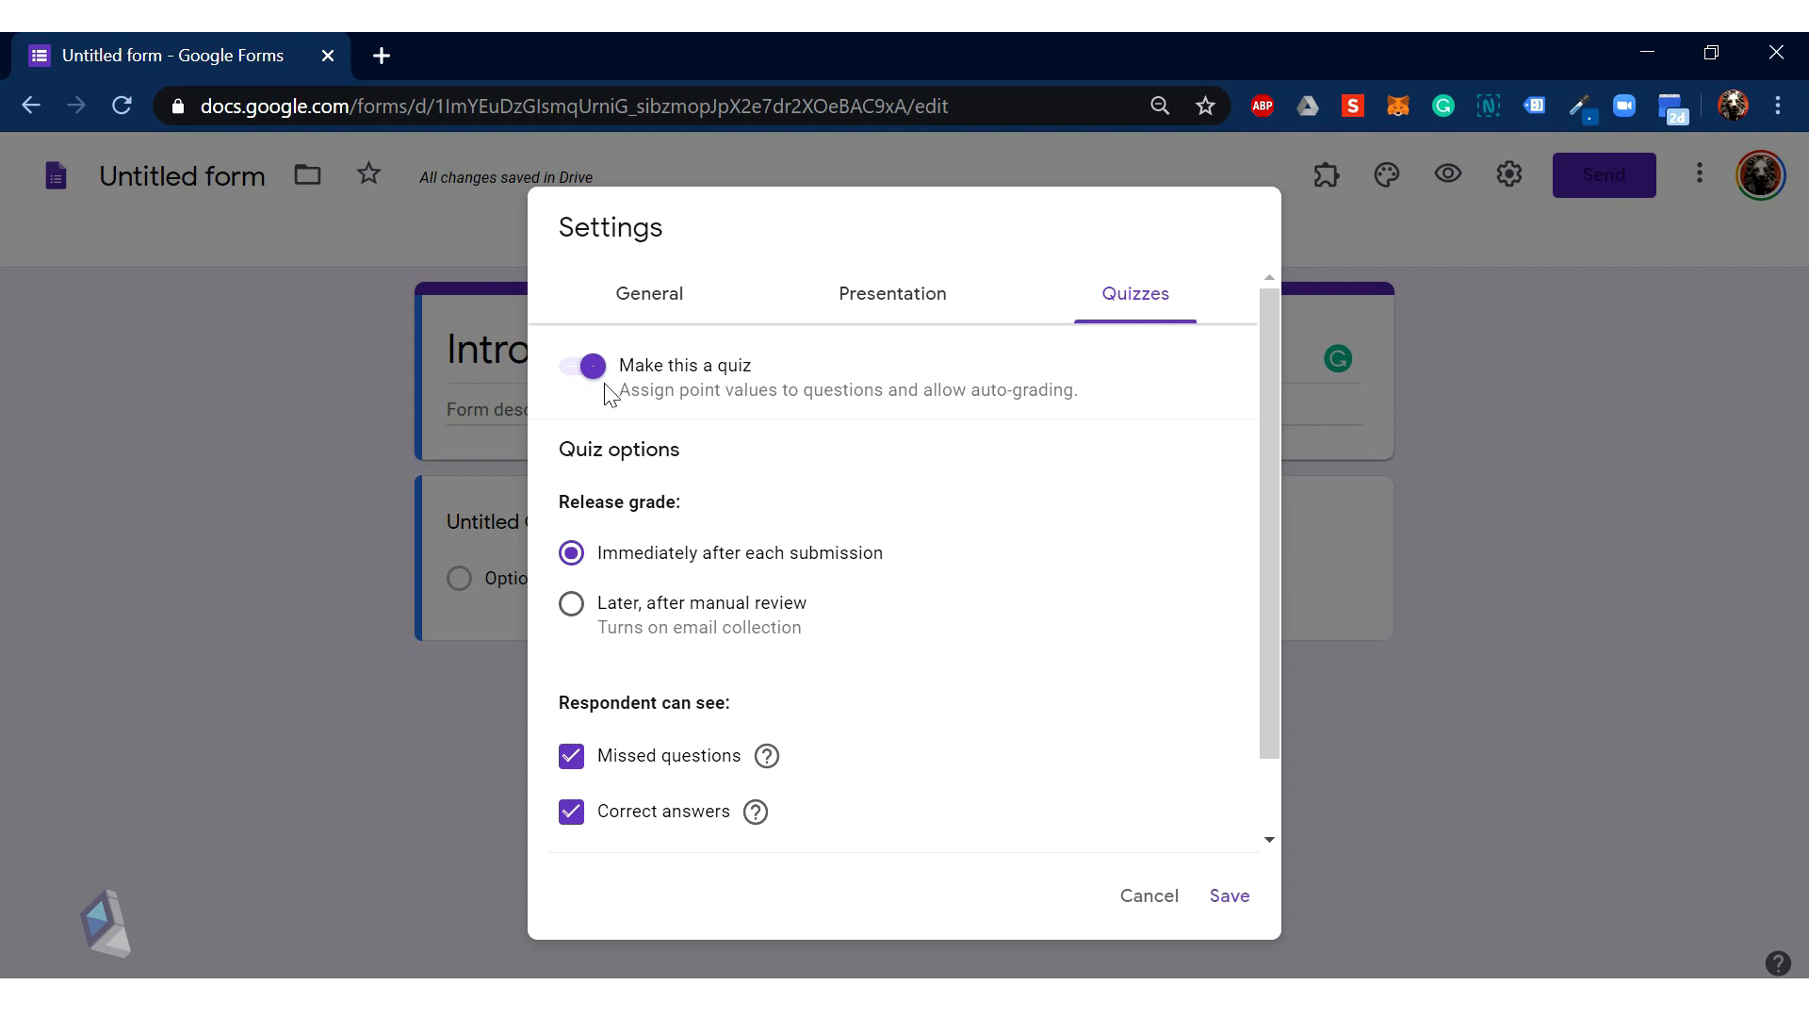
pyautogui.scroll(-1, 787, 500)
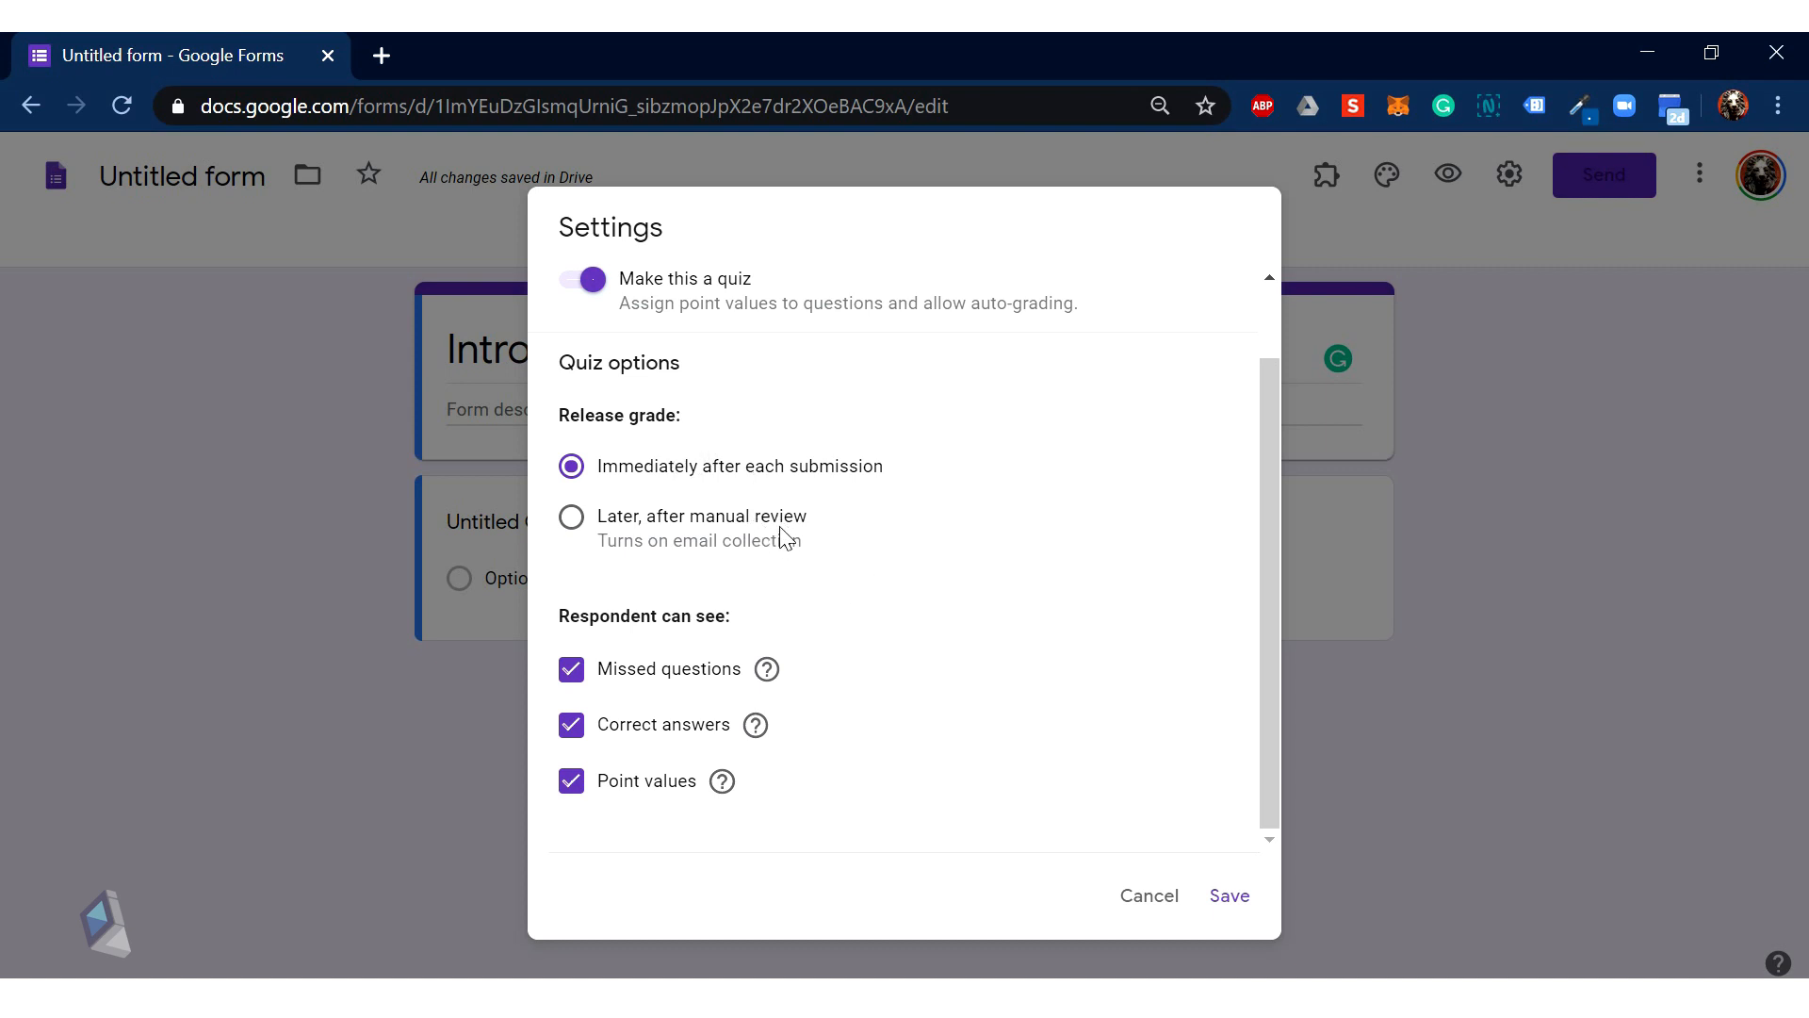
pyautogui.click(1231, 900)
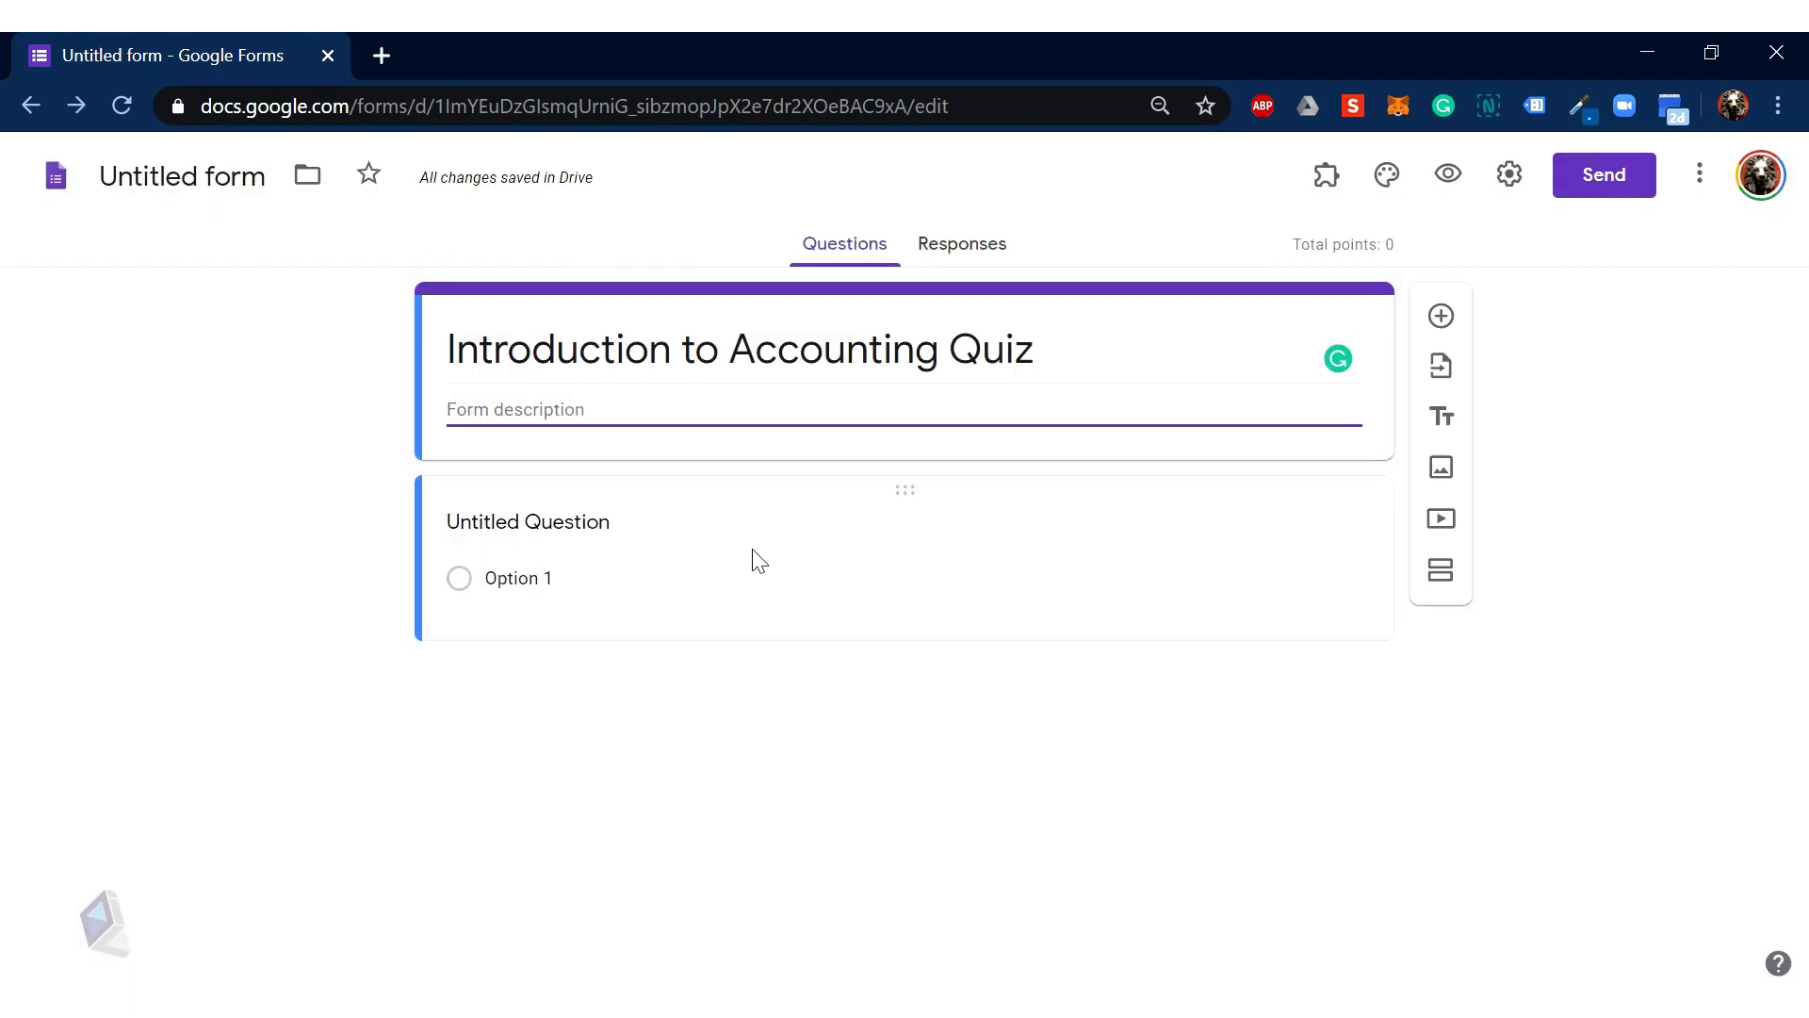
# Step: Make the first question a required 'Email Address' field, enable email collection, and add a question below
pyautogui.click(652, 532)
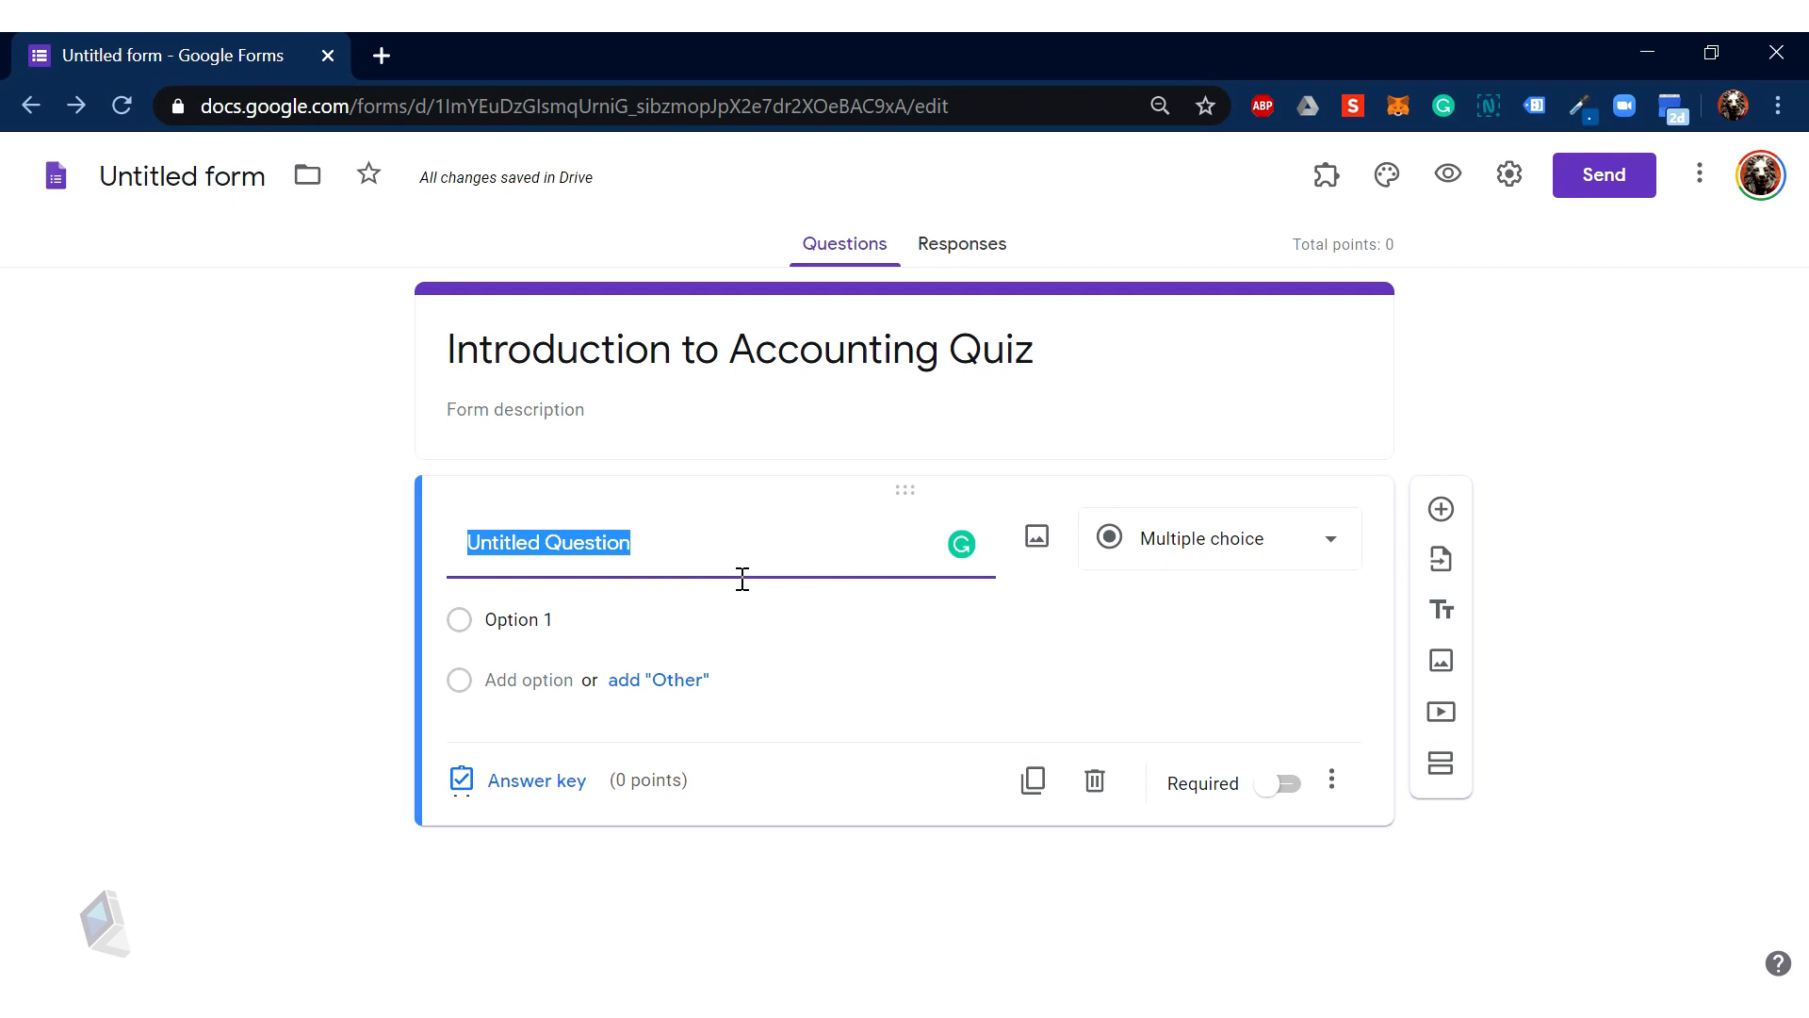
pyautogui.write('Email')
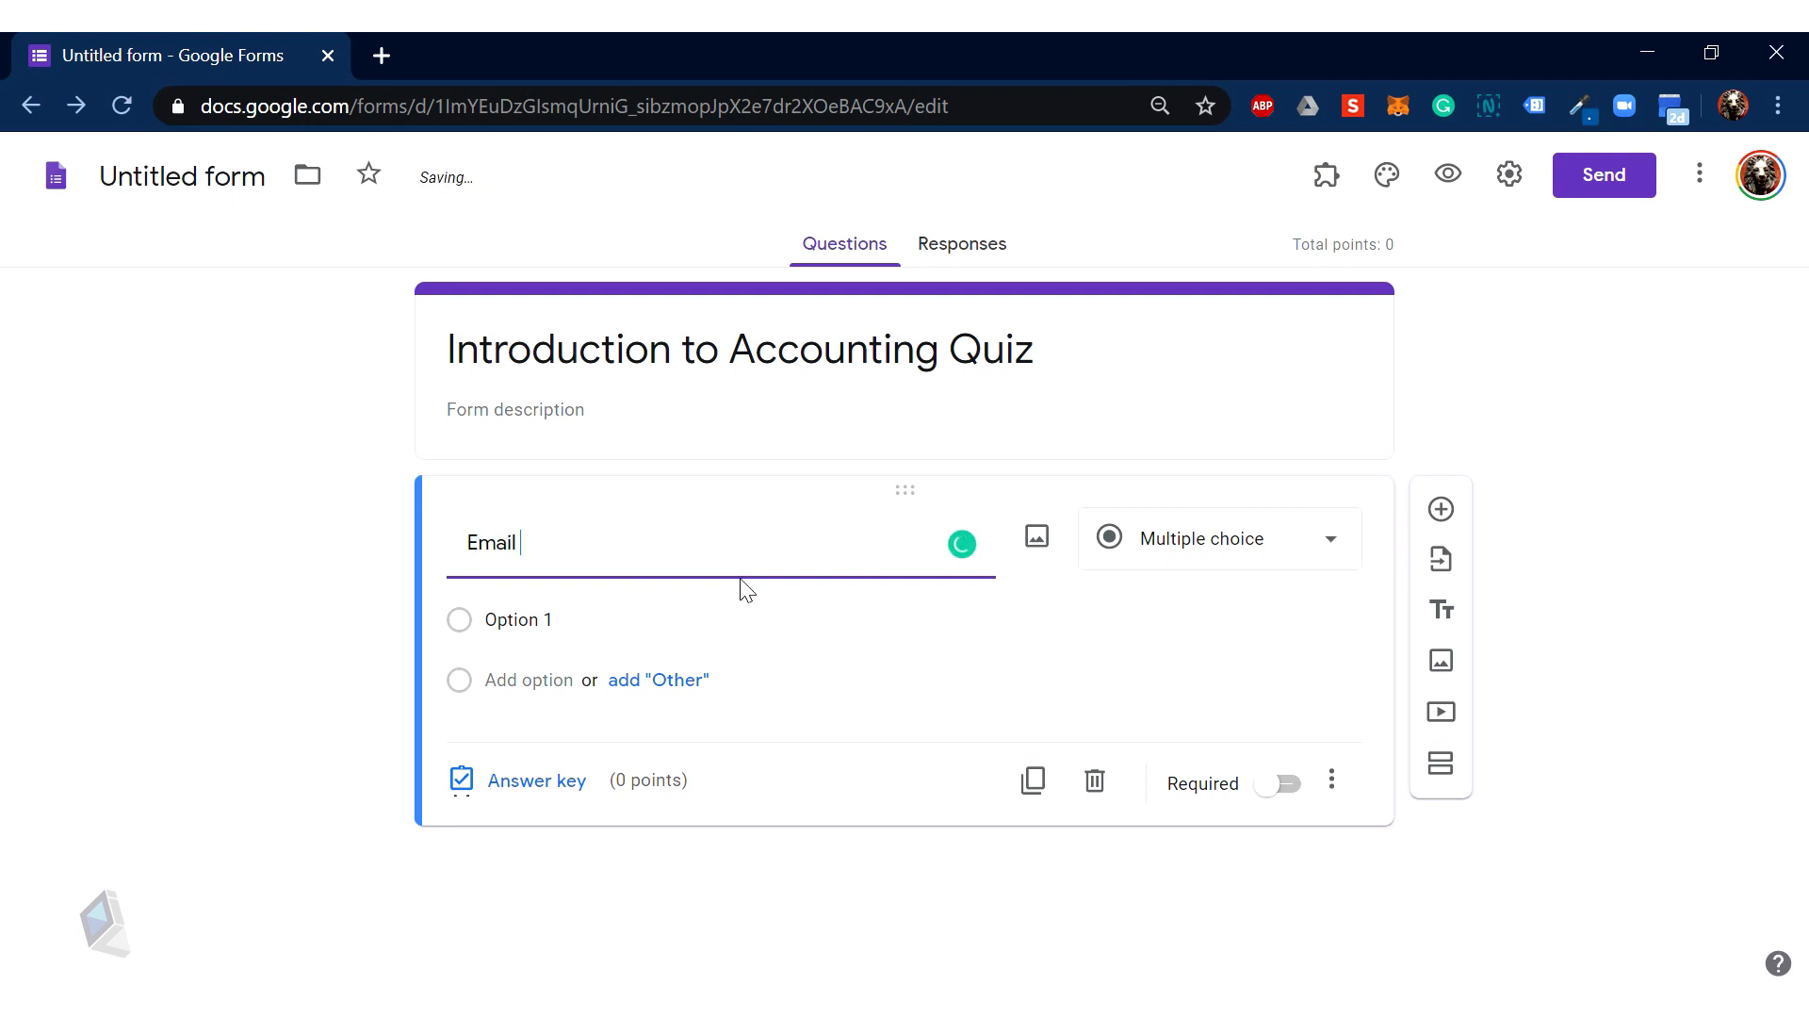
pyautogui.write(' Addres')
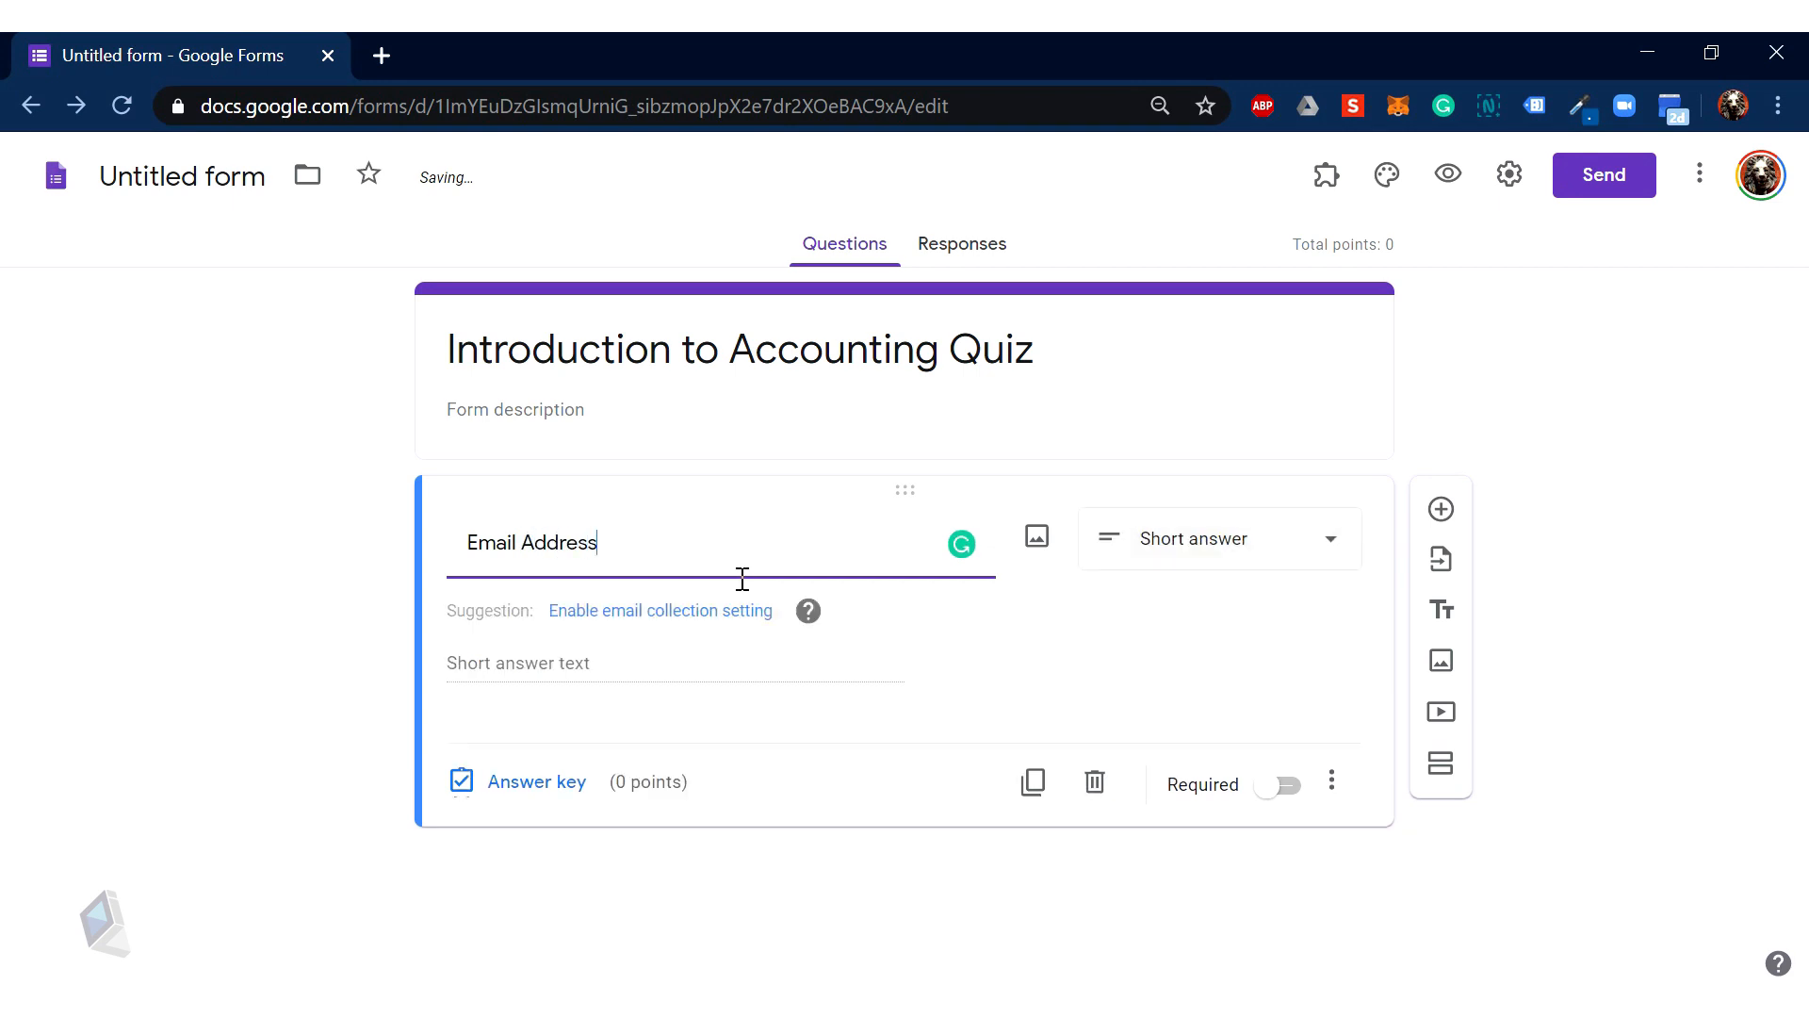
pyautogui.write('s')
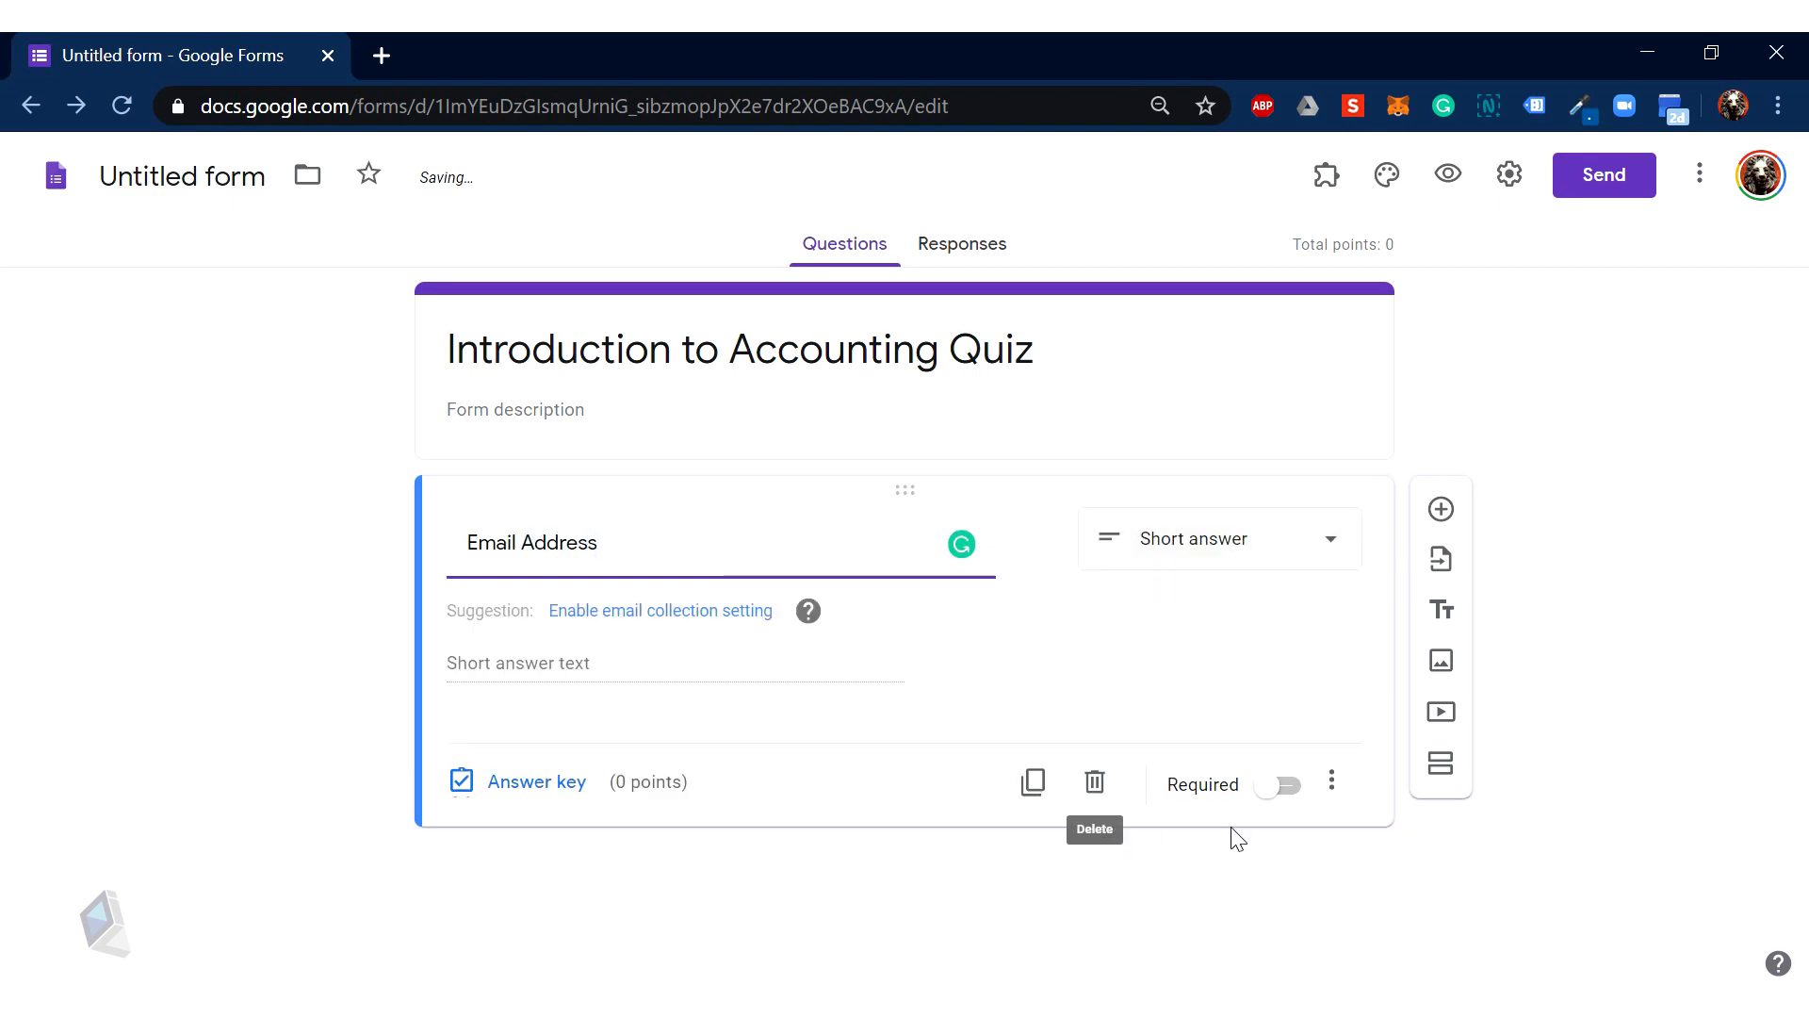
pyautogui.click(1287, 787)
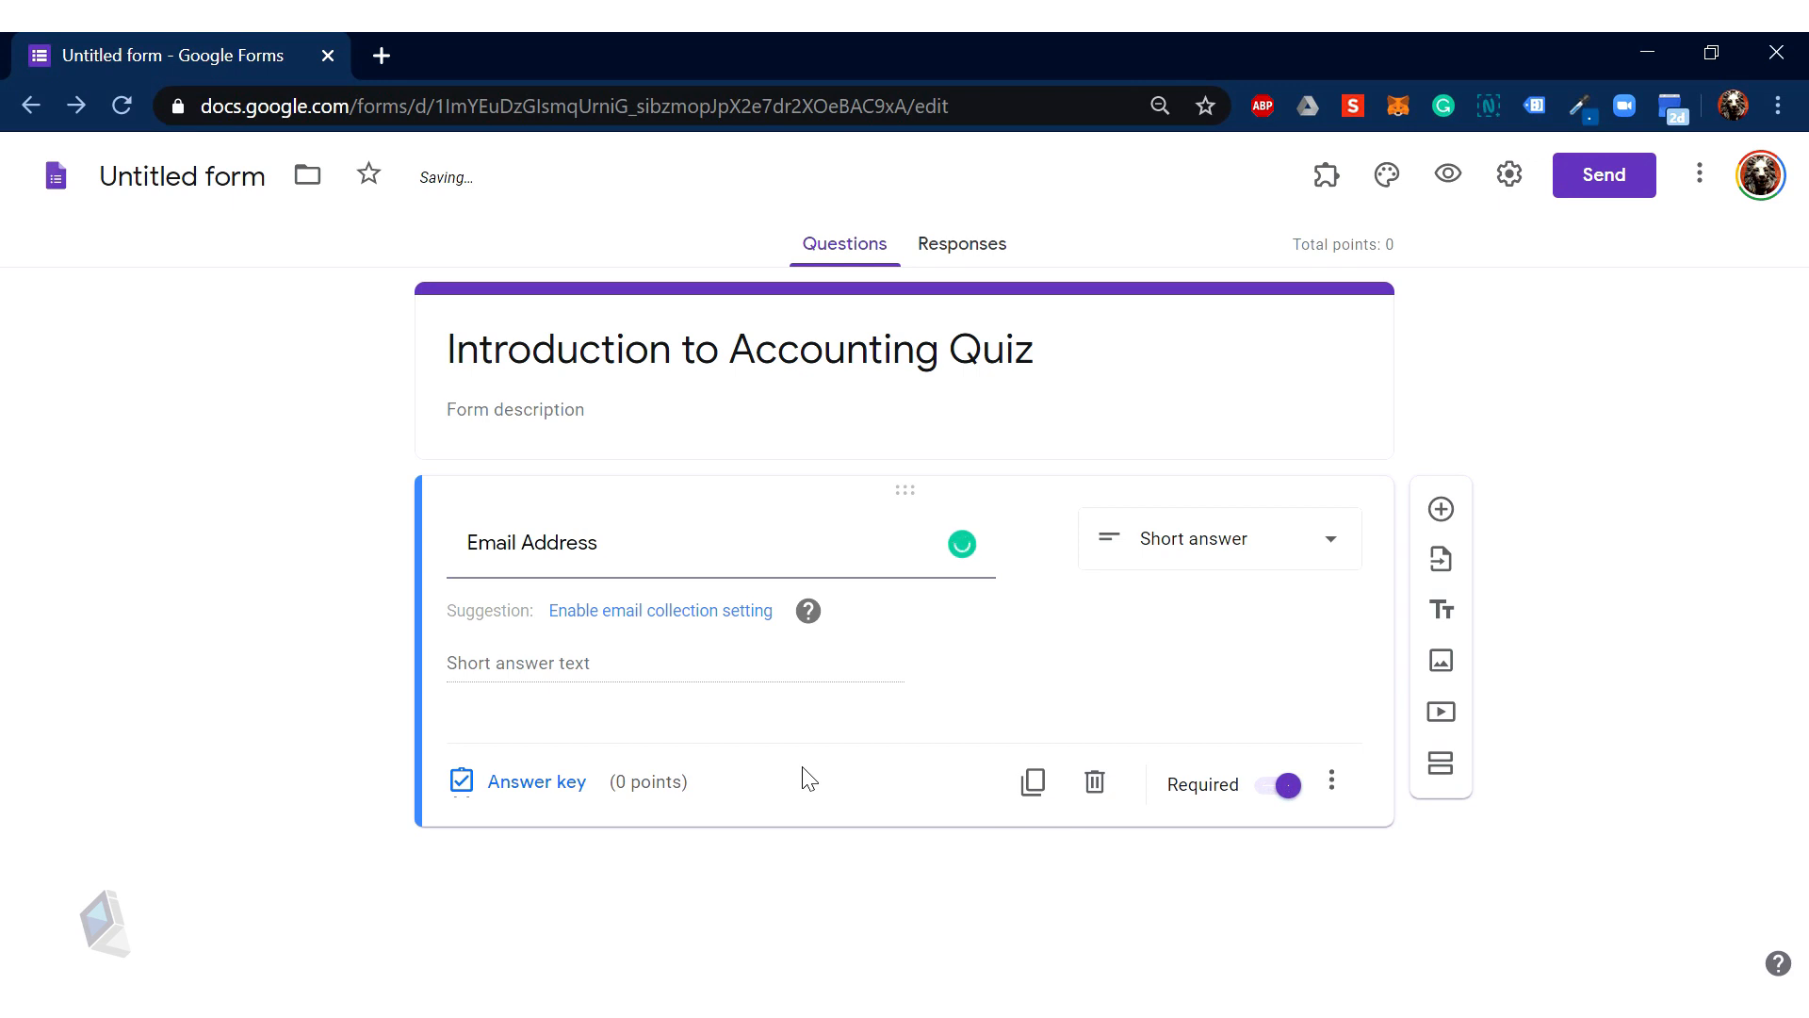
pyautogui.click(699, 612)
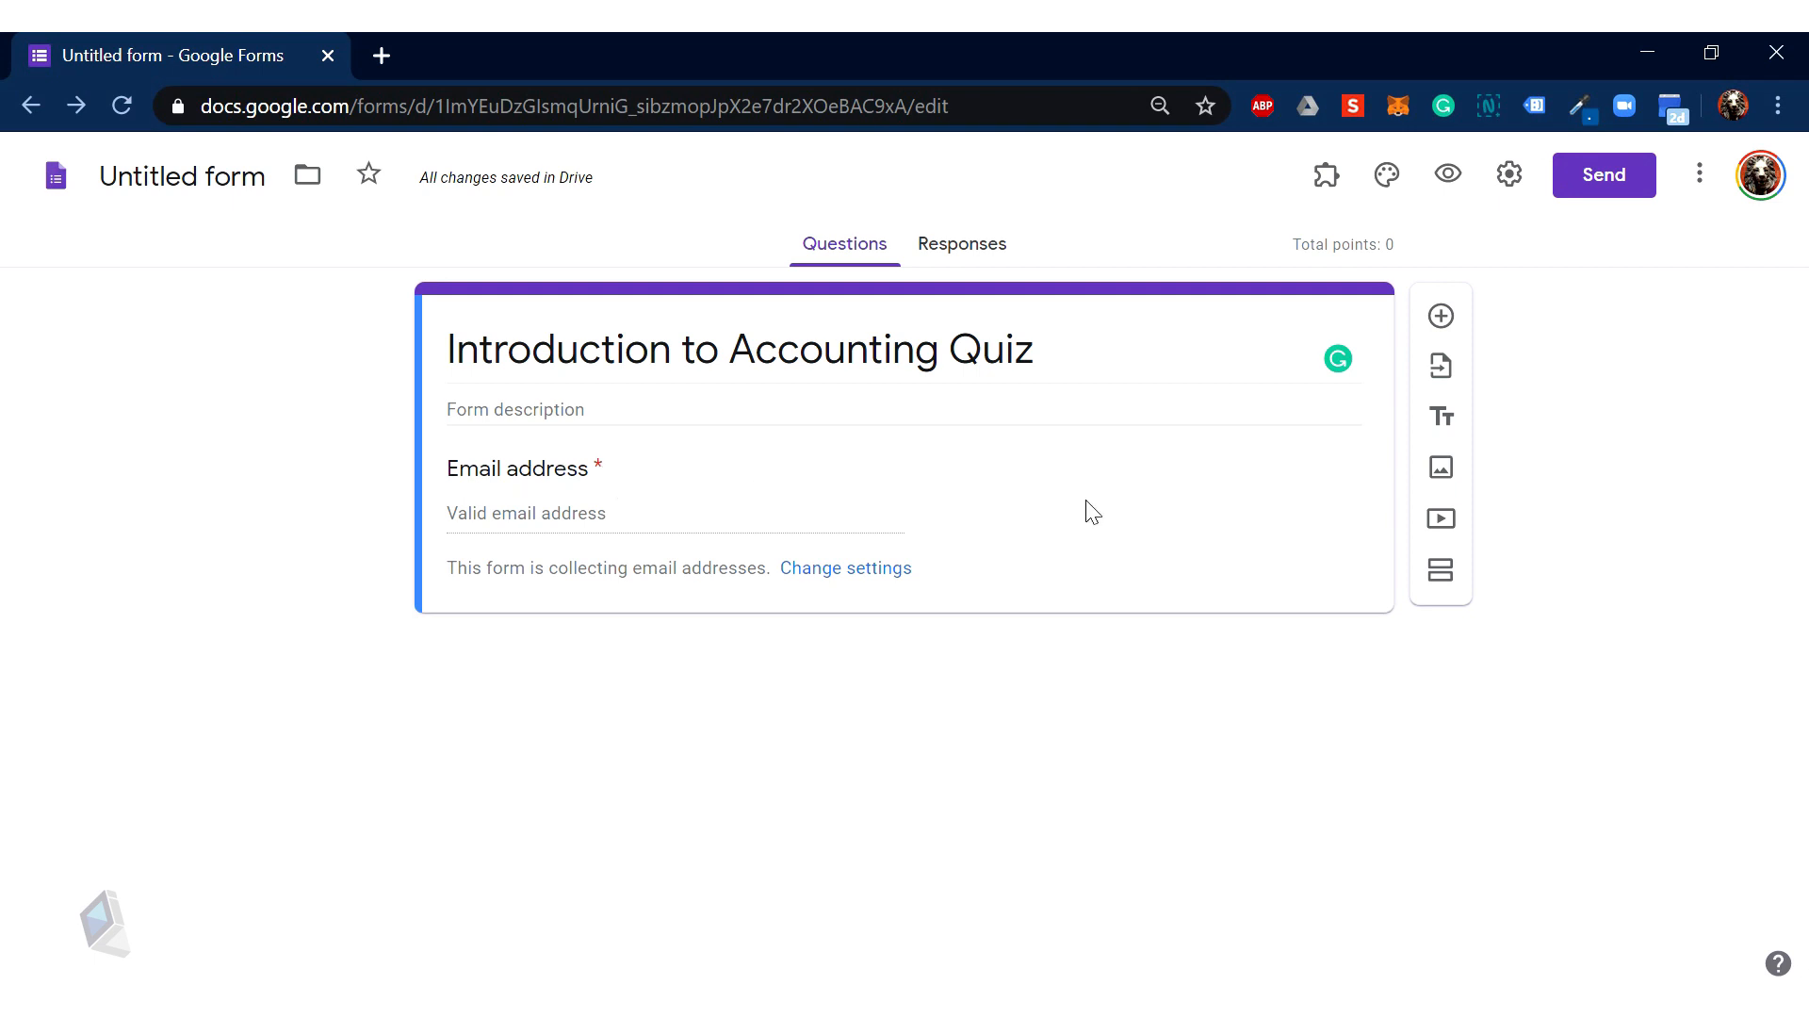
pyautogui.click(1441, 317)
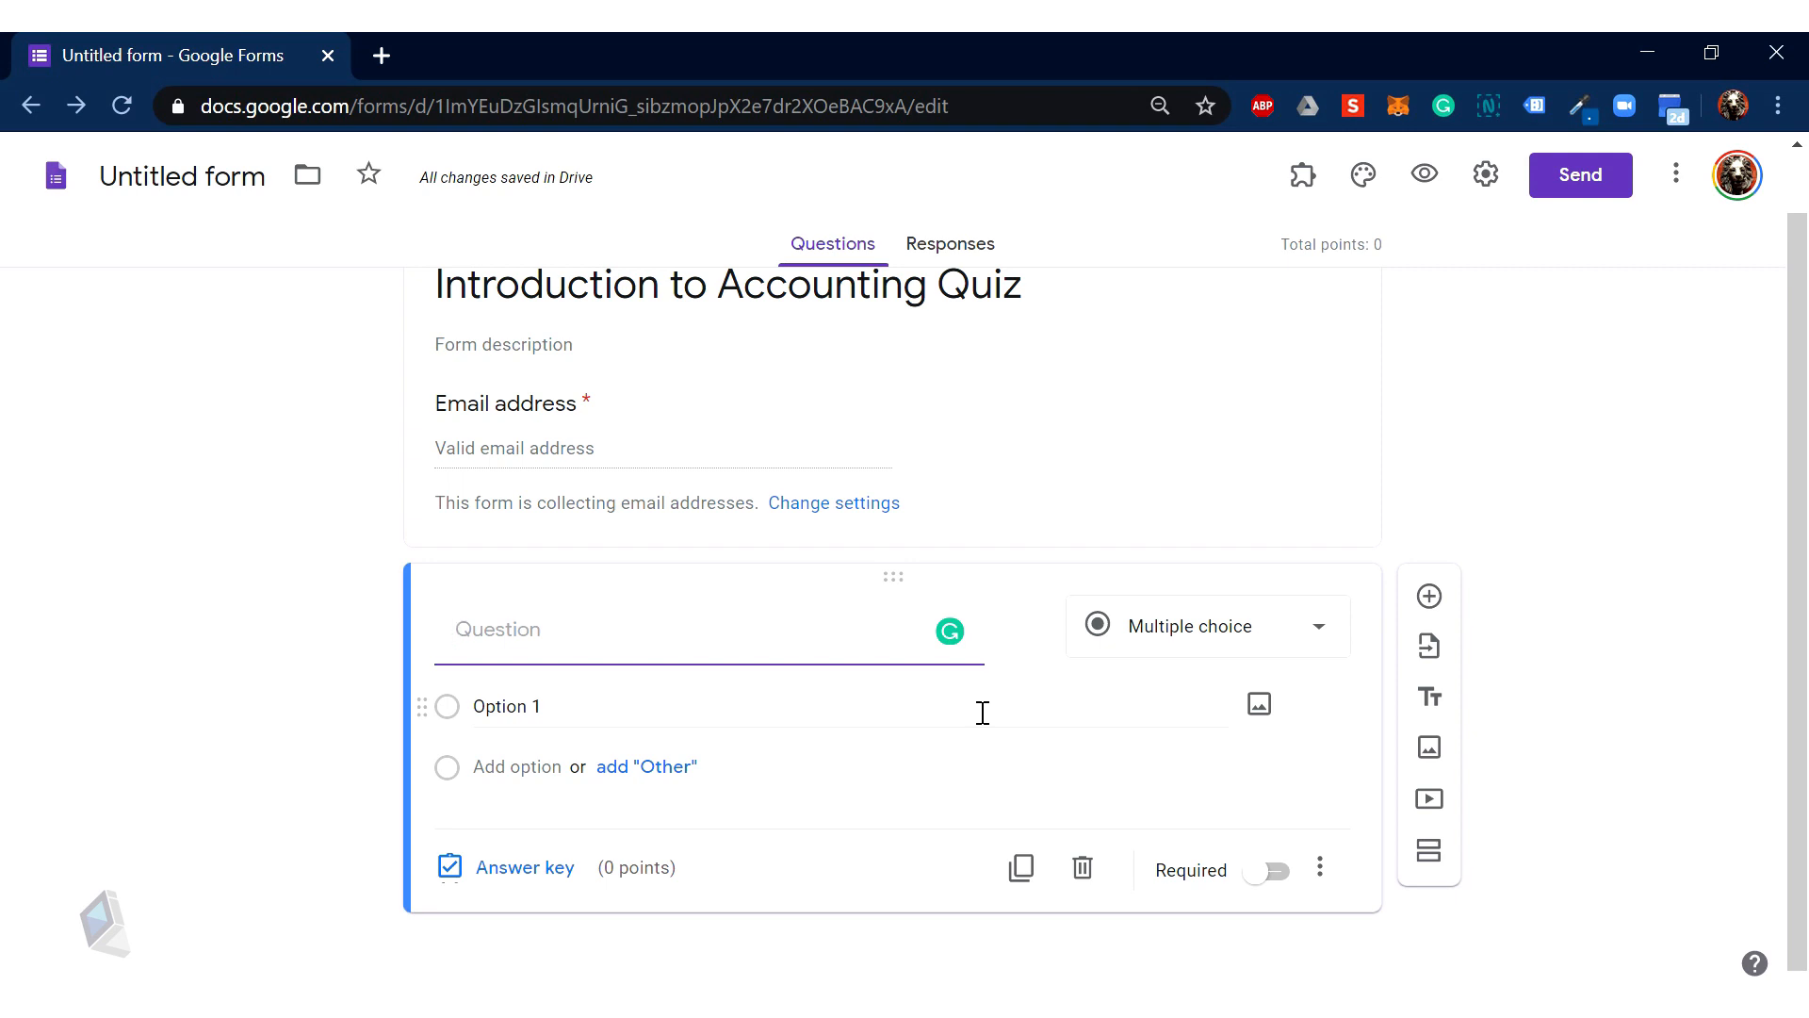
# Step: Create a required short-answer 'First Name' question and add another question beneath it
pyautogui.scroll(1, 983, 713)
pyautogui.scroll(-1, 983, 714)
pyautogui.write('First Name')
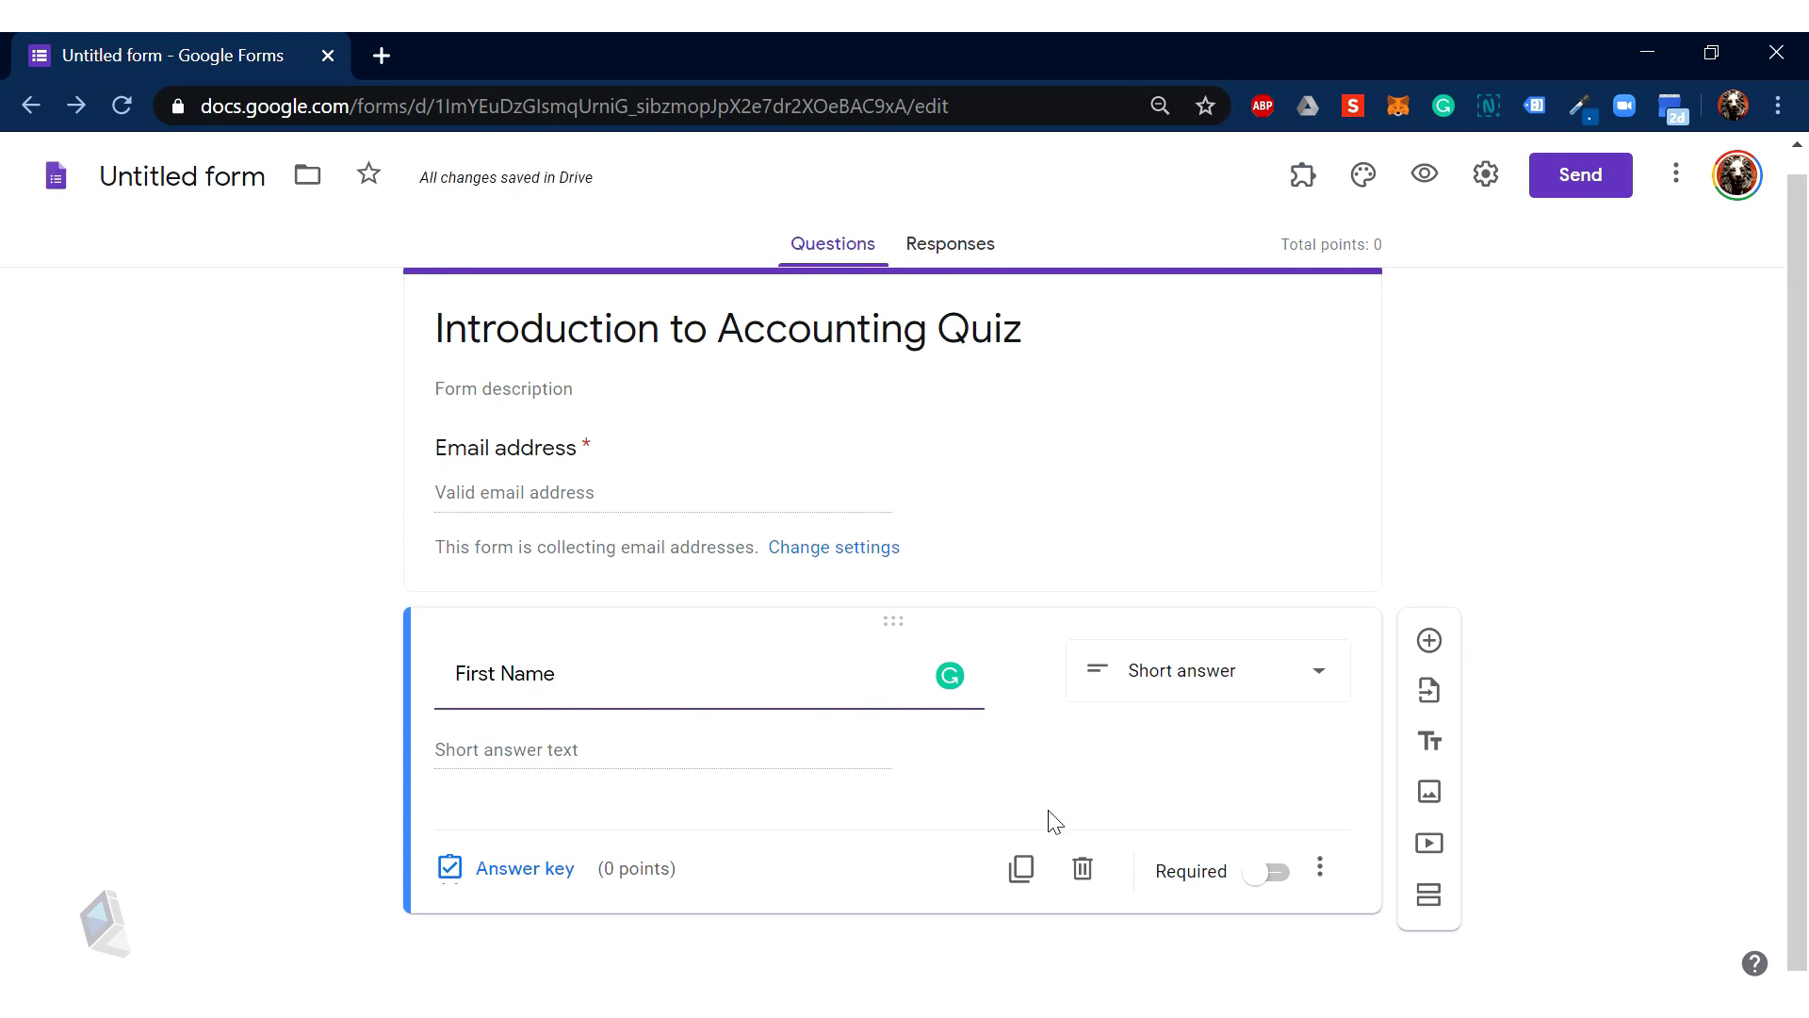
pyautogui.click(1272, 873)
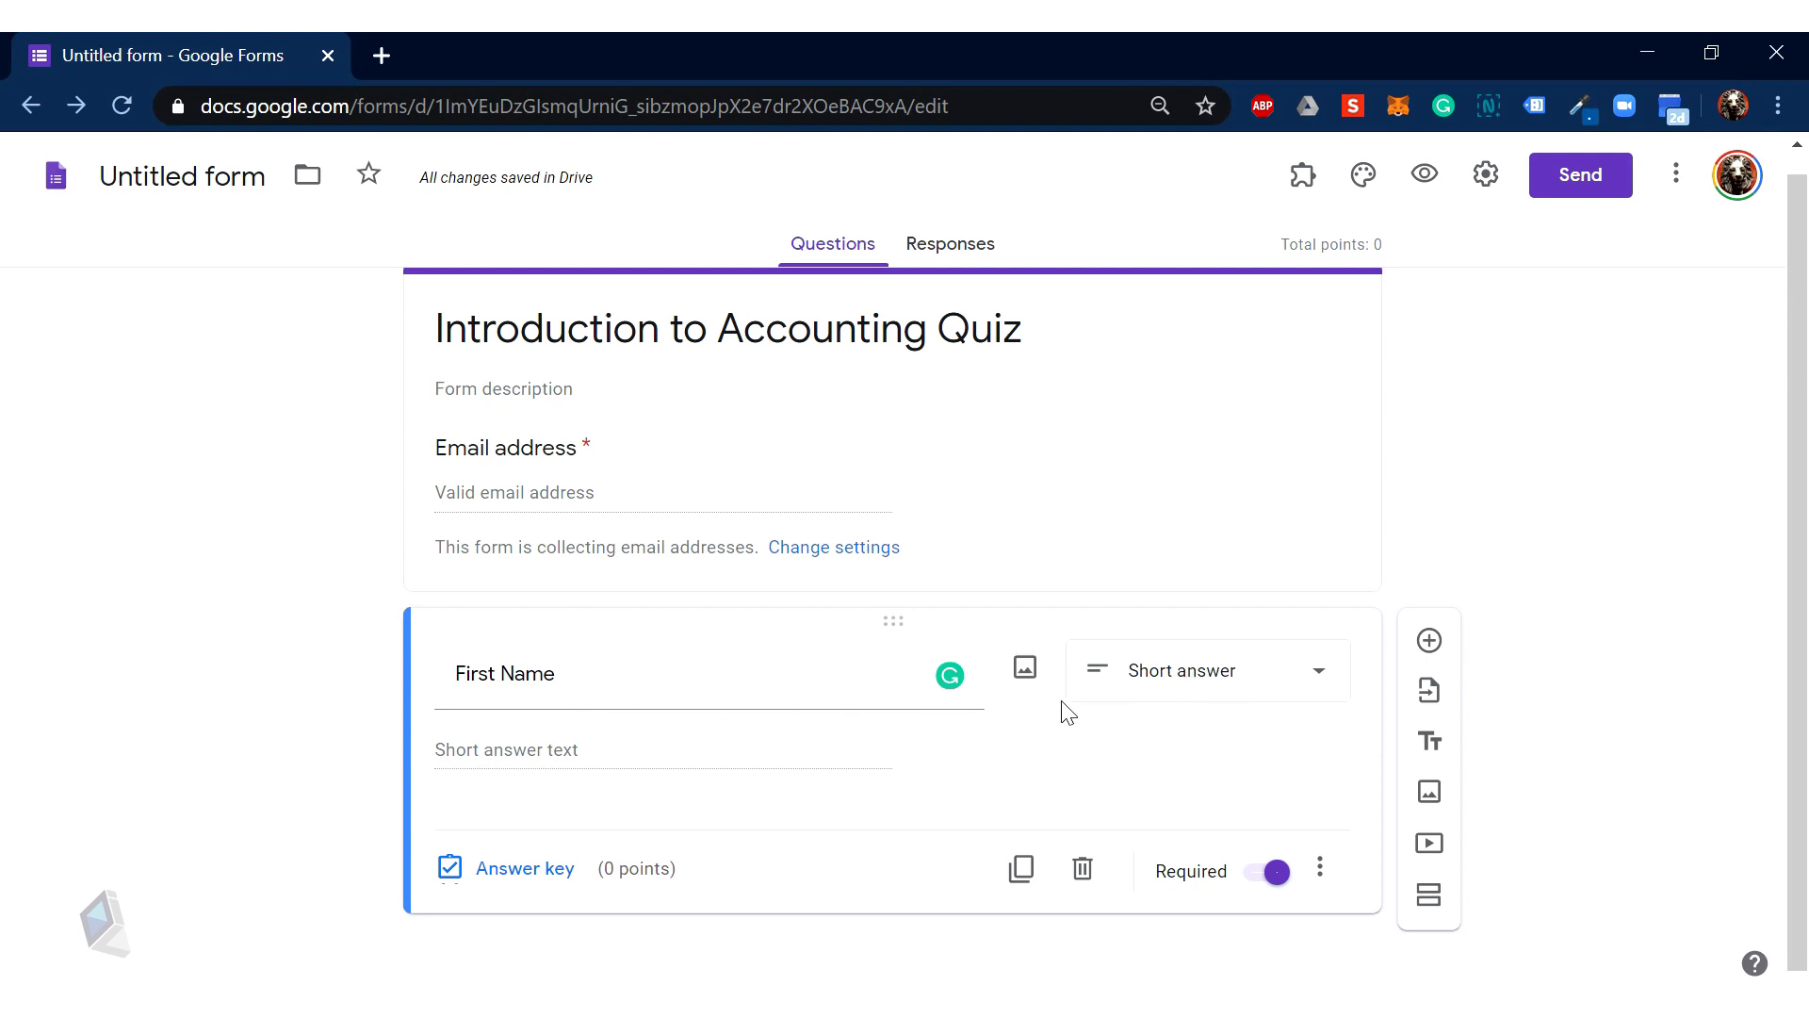
pyautogui.click(1195, 705)
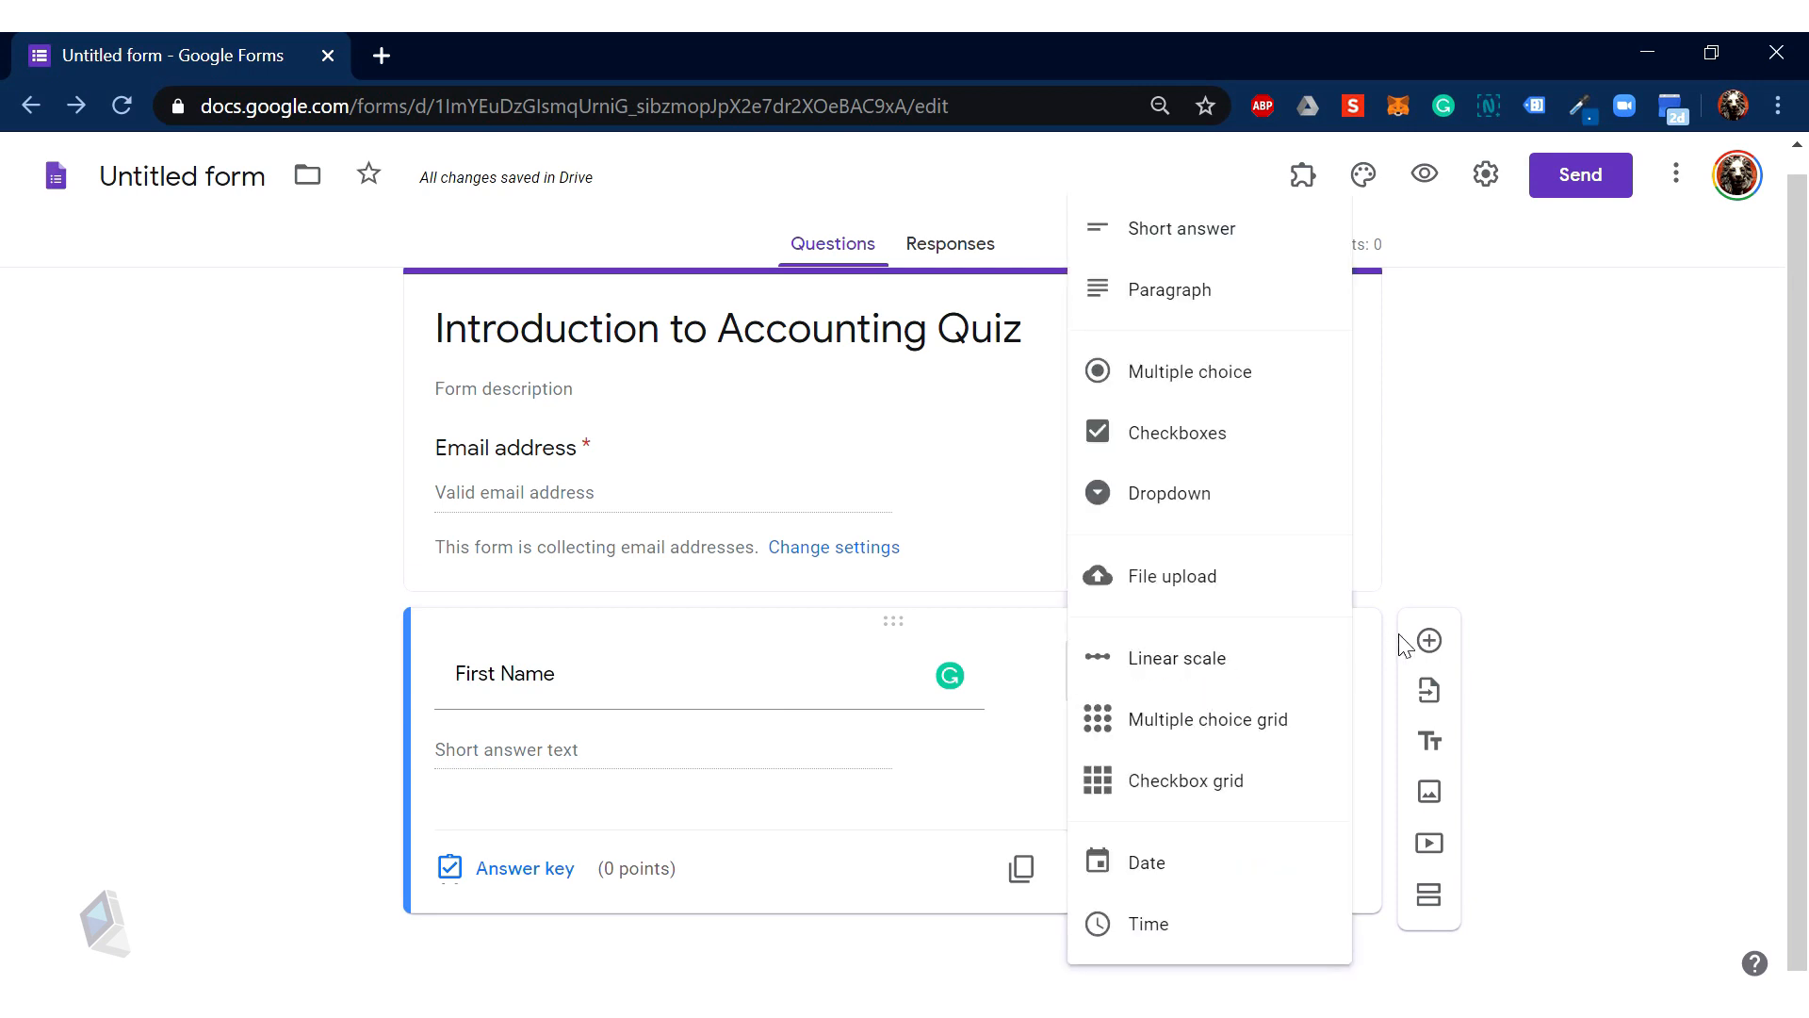
pyautogui.click(1413, 608)
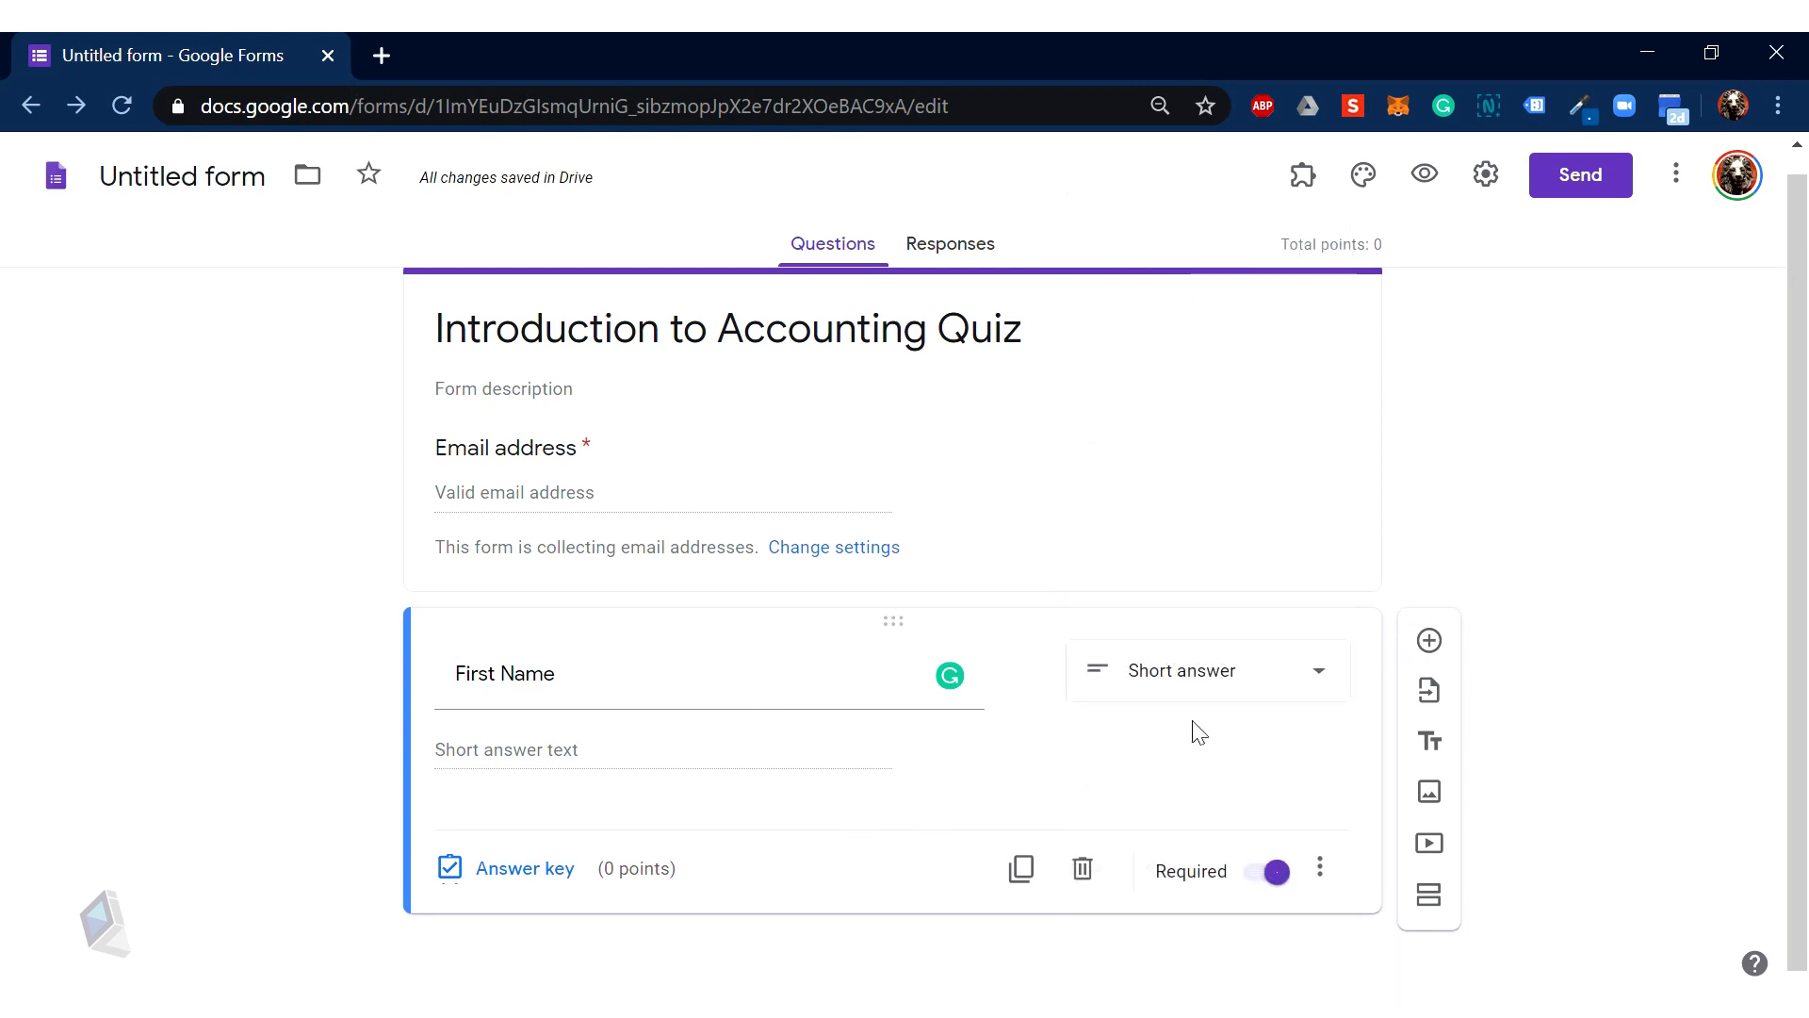
pyautogui.click(1444, 650)
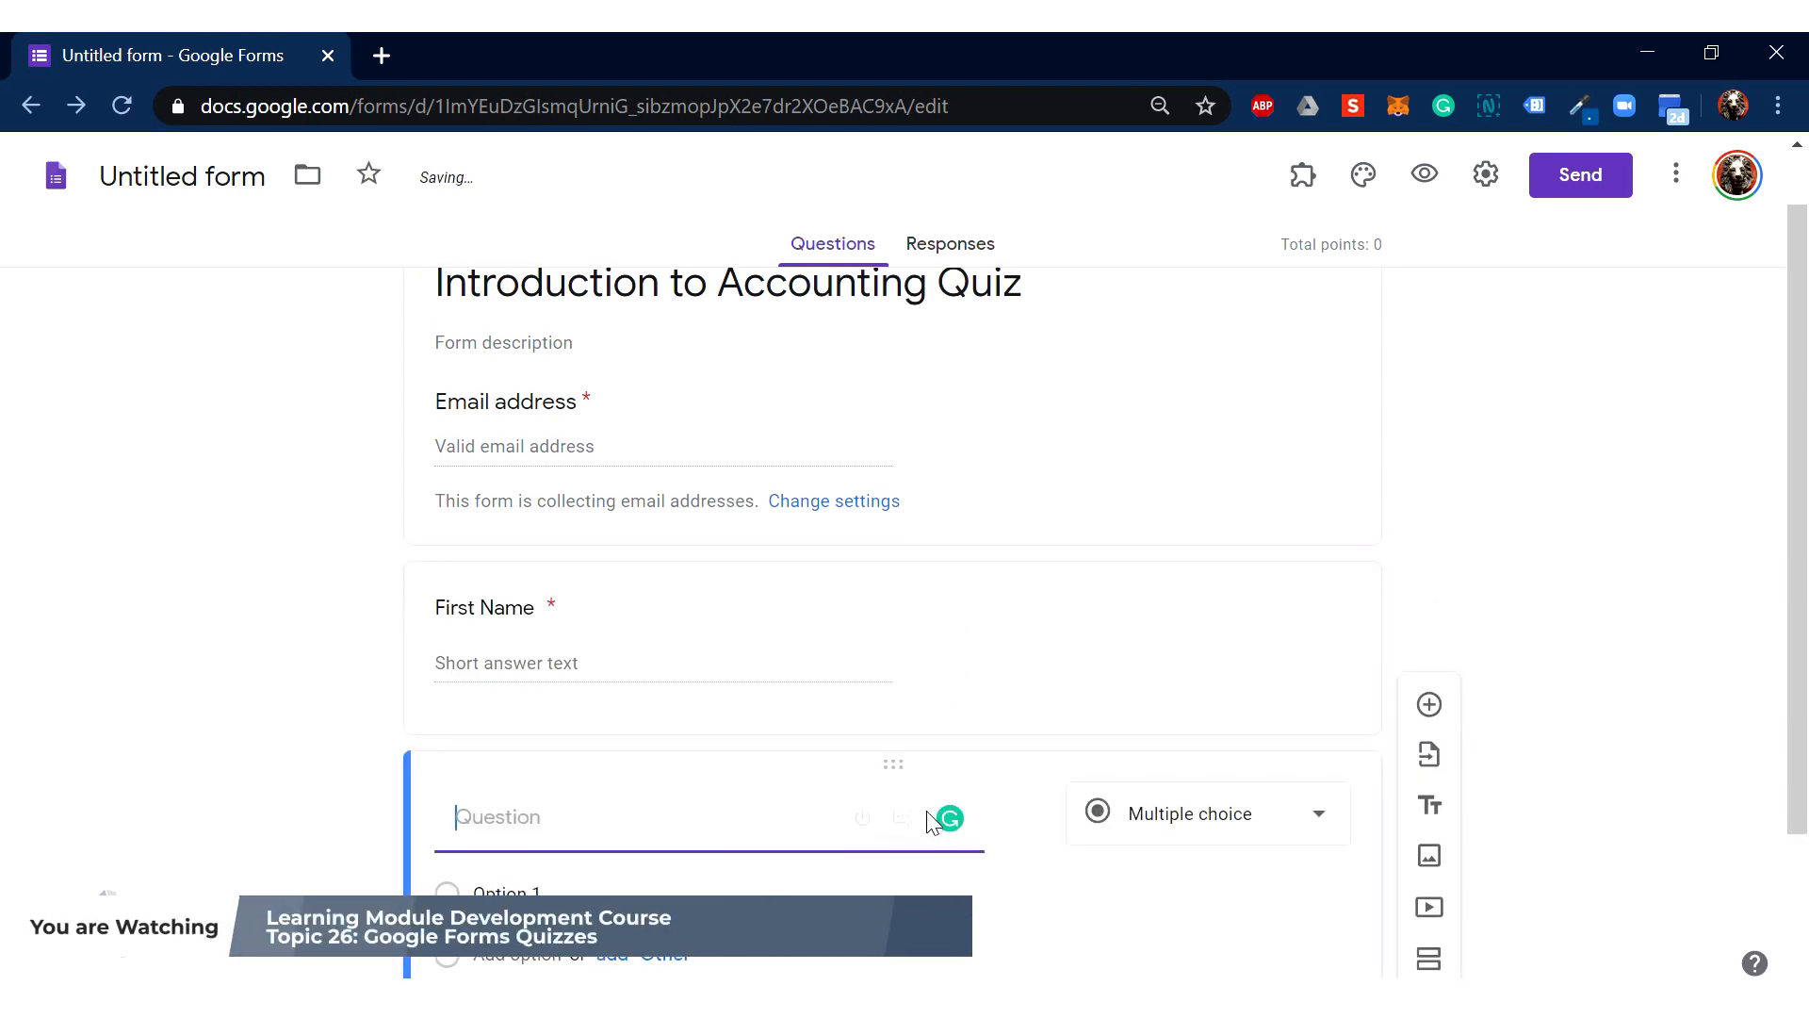
# Step: Add a required 'Last Name' question and start an 'ID No.' question below it
pyautogui.write('Last Name')
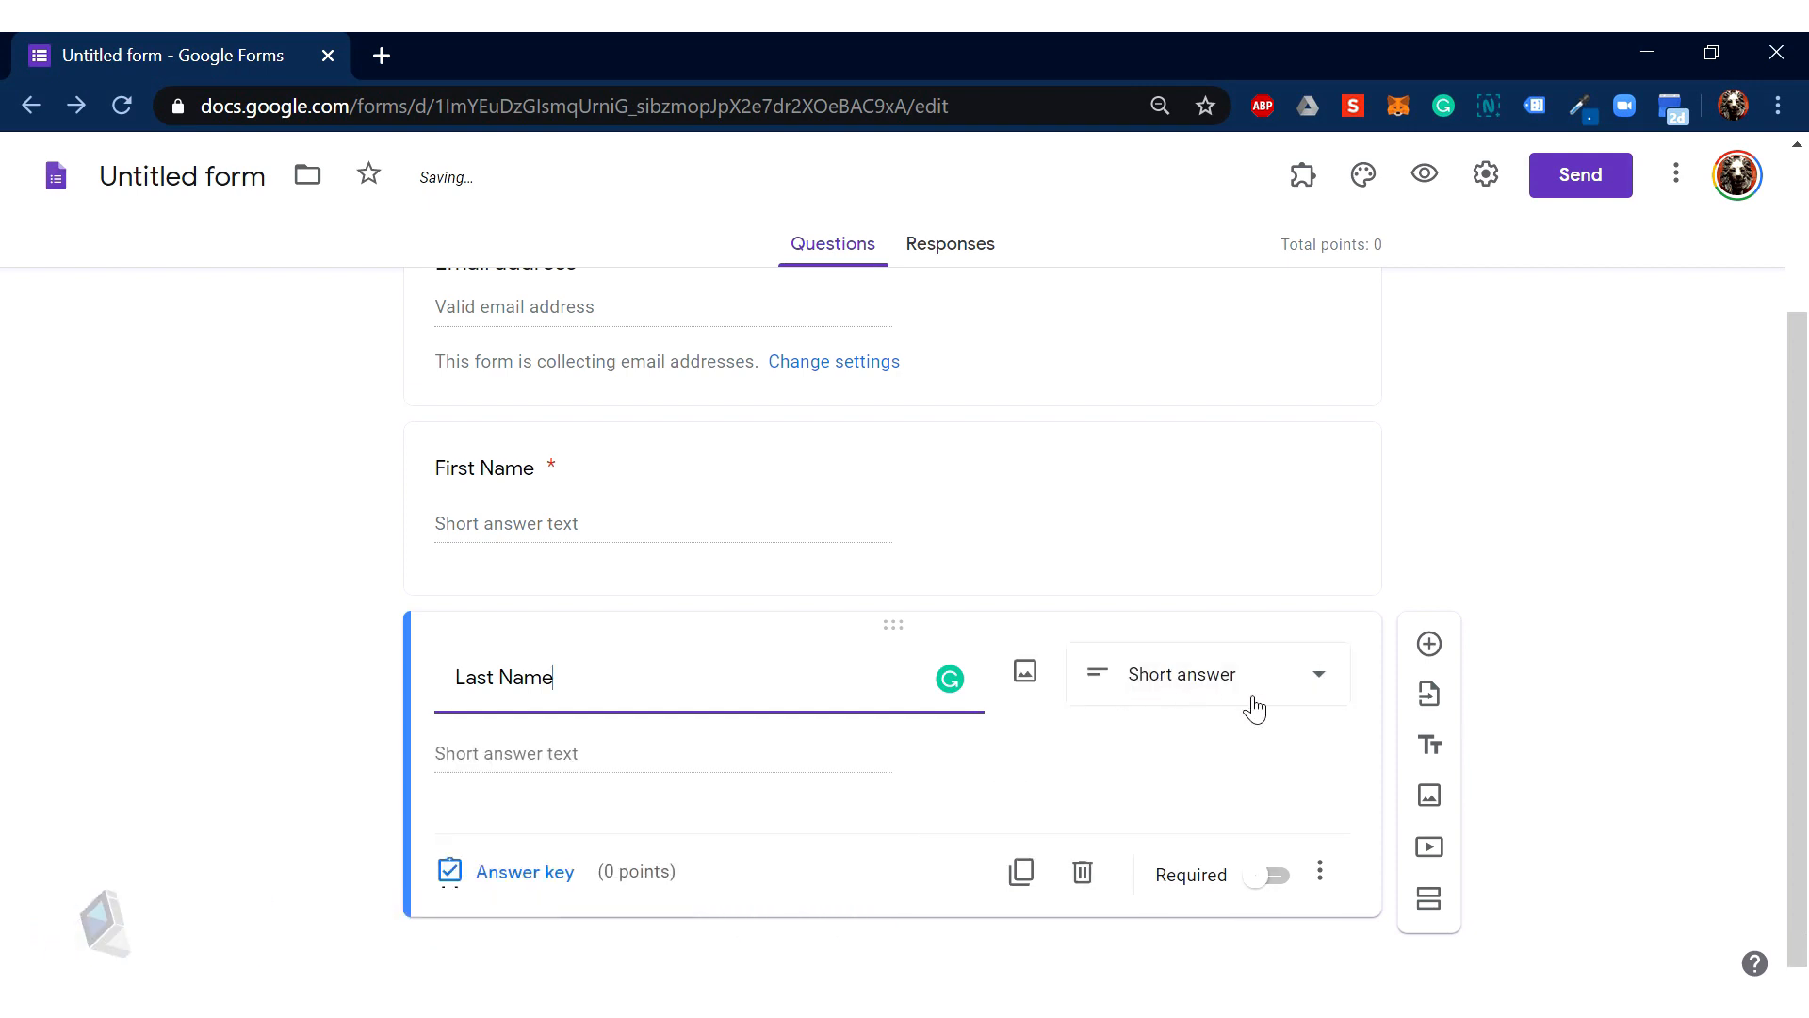
pyautogui.click(1268, 874)
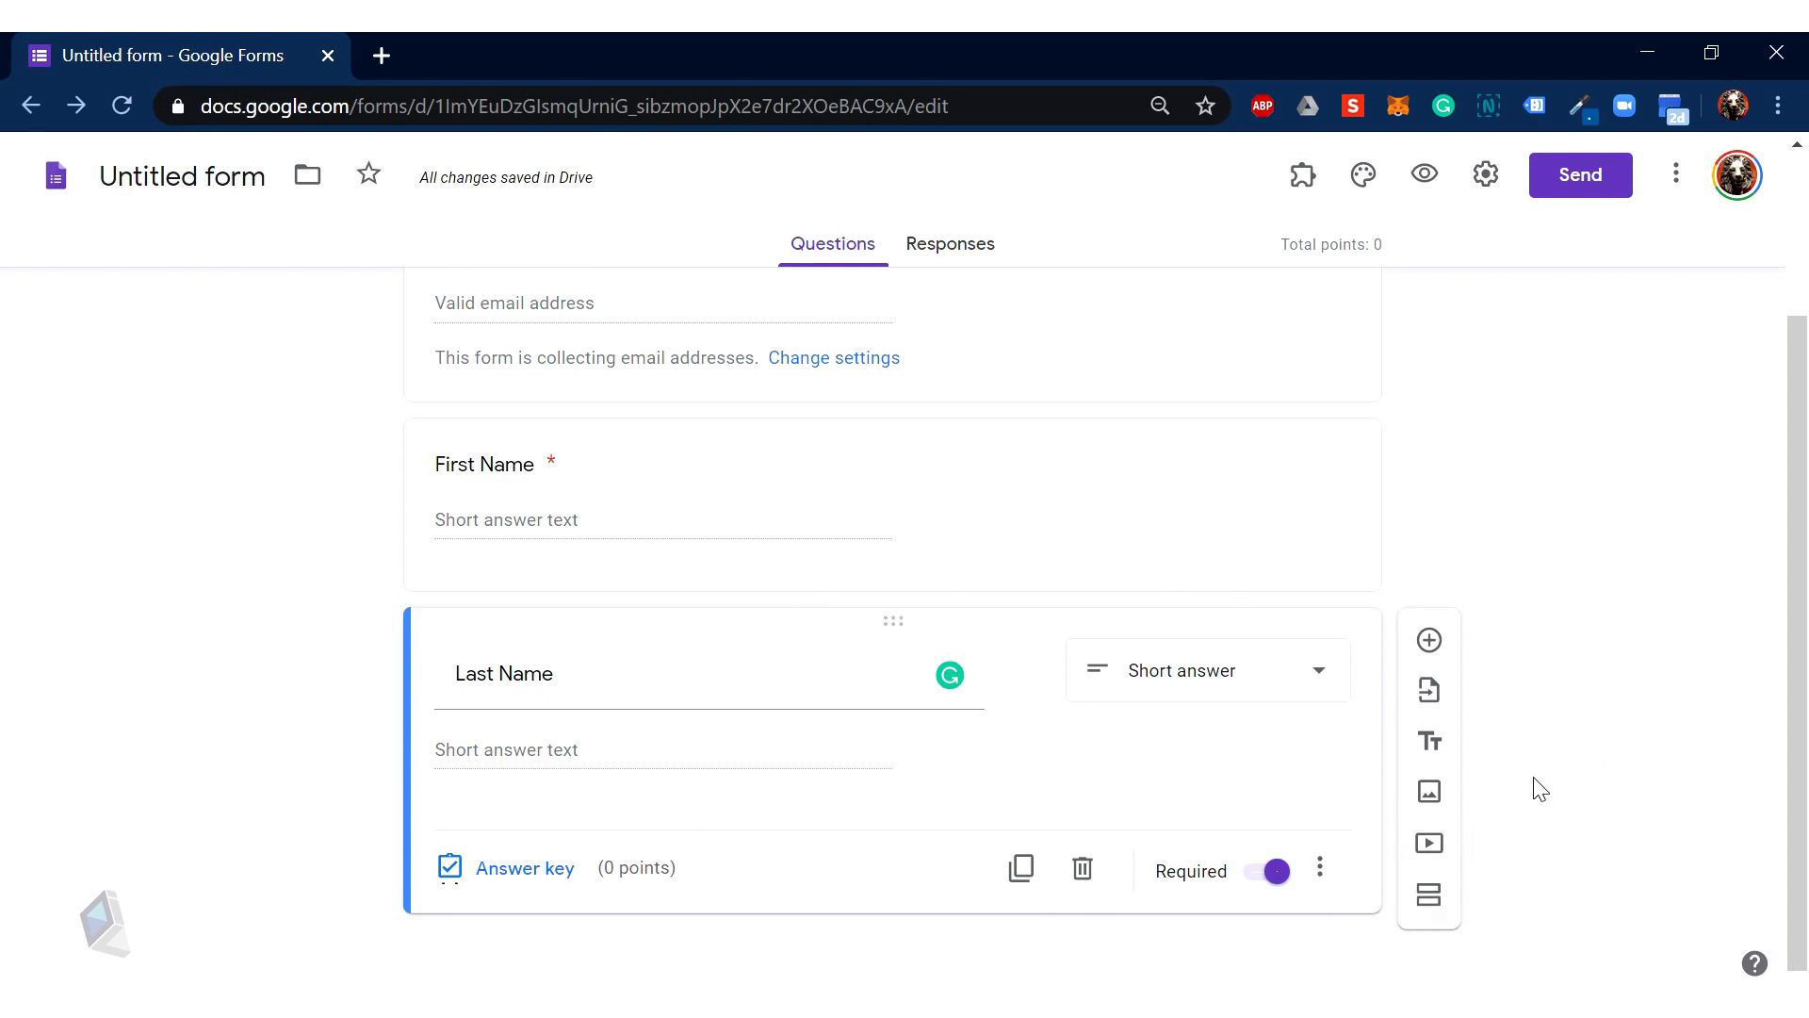
pyautogui.click(1430, 641)
pyautogui.write('ID No.')
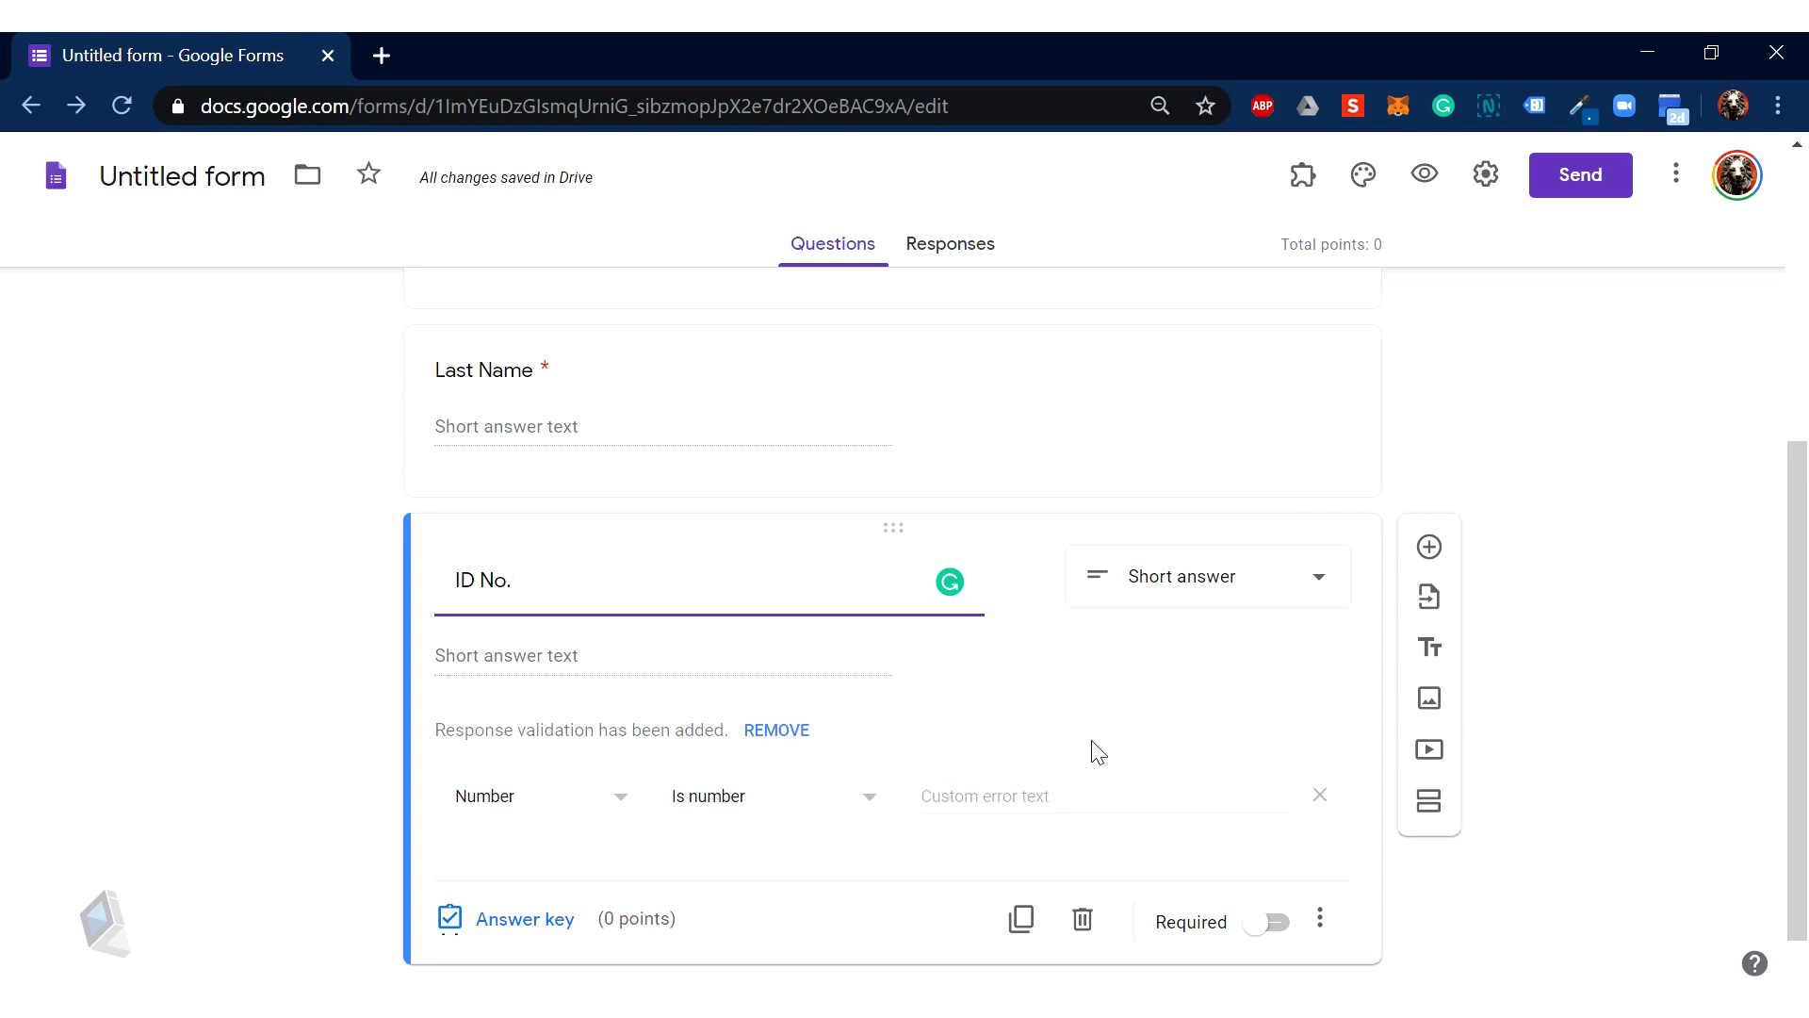
# Step: Remove the number validation from the ID No. question and mark it required
pyautogui.click(792, 735)
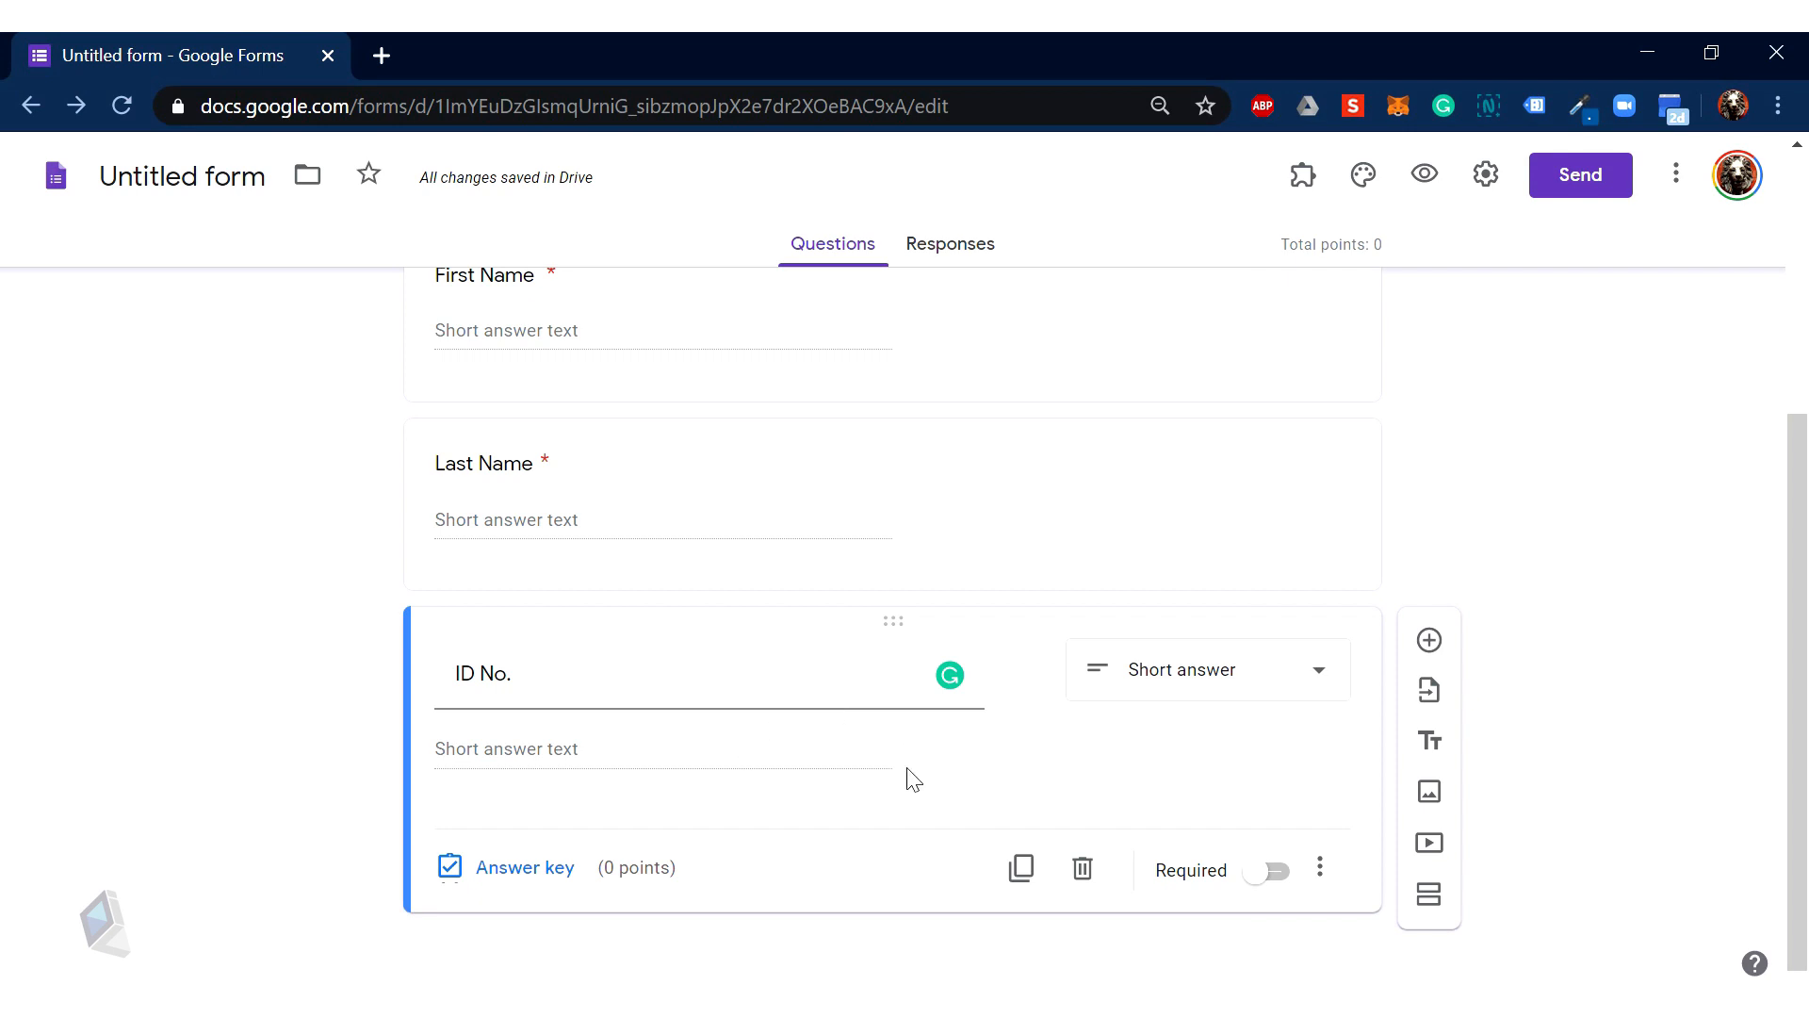
pyautogui.scroll(4, 907, 775)
pyautogui.scroll(-4, 908, 767)
pyautogui.click(1272, 873)
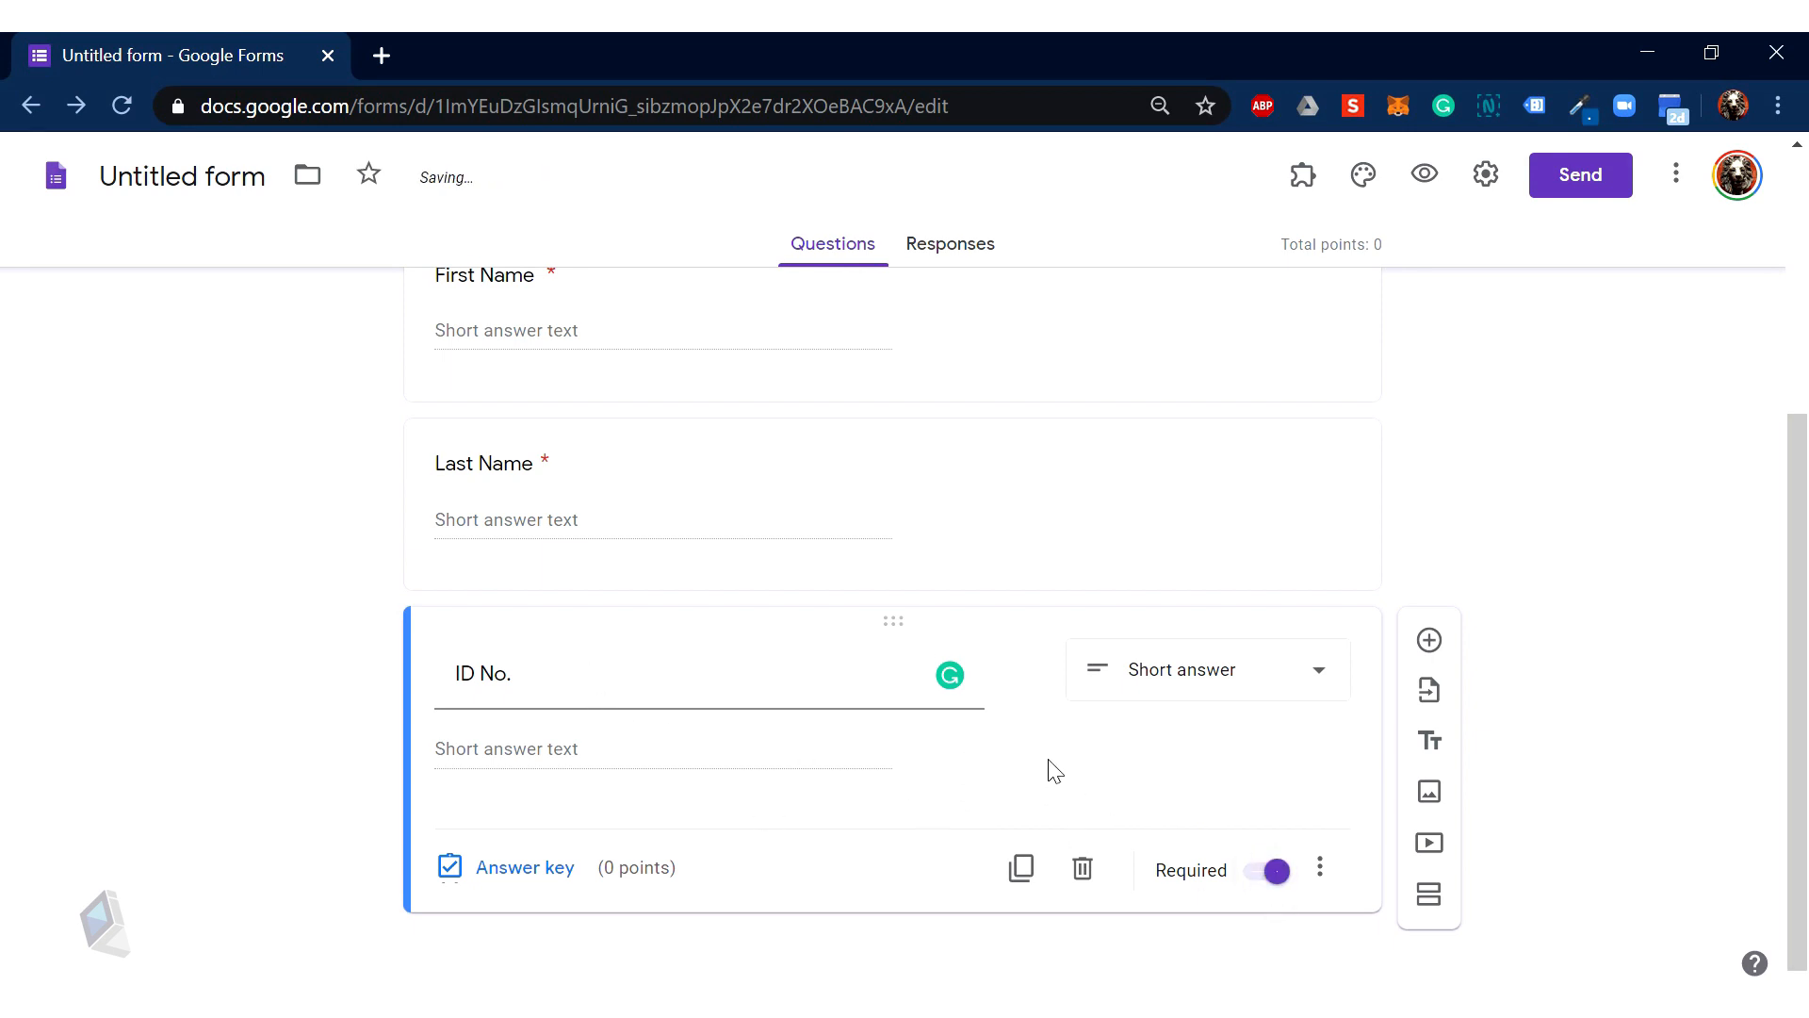
pyautogui.scroll(2, 955, 783)
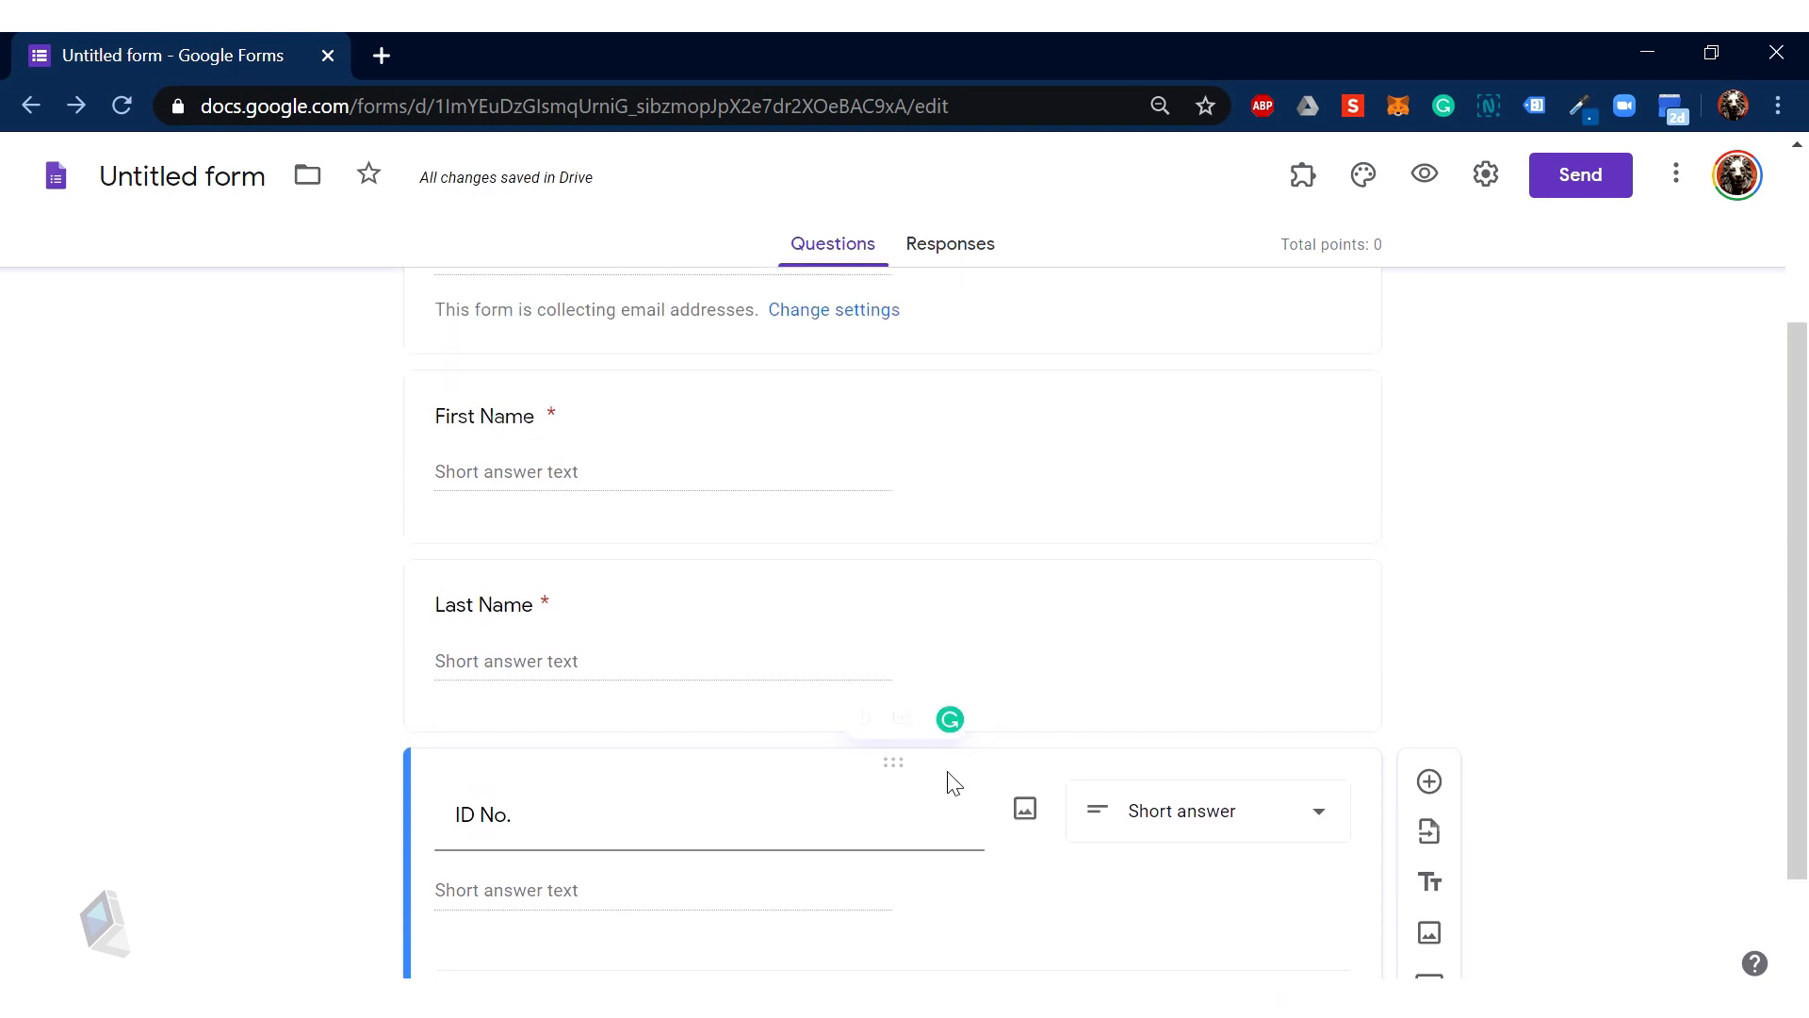
pyautogui.scroll(-2, 955, 784)
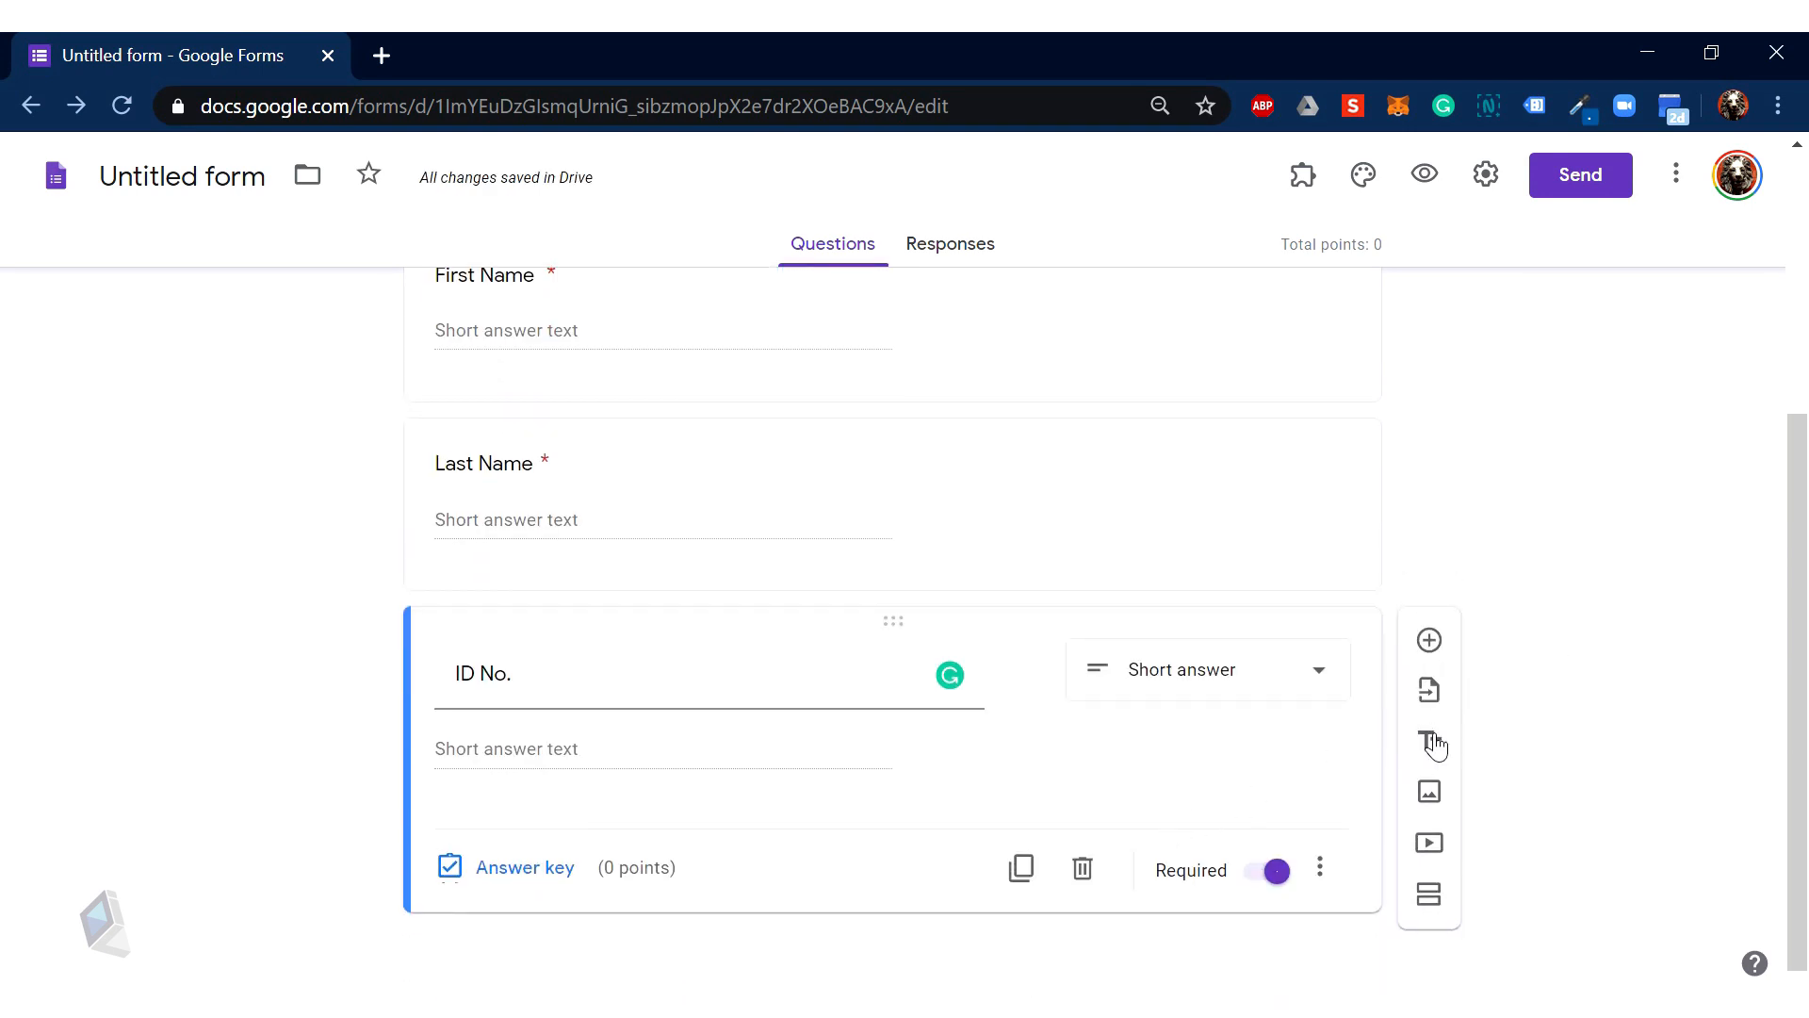
# Step: Insert Section 2 of 2 after the ID No. question and scroll through the result
pyautogui.click(1430, 896)
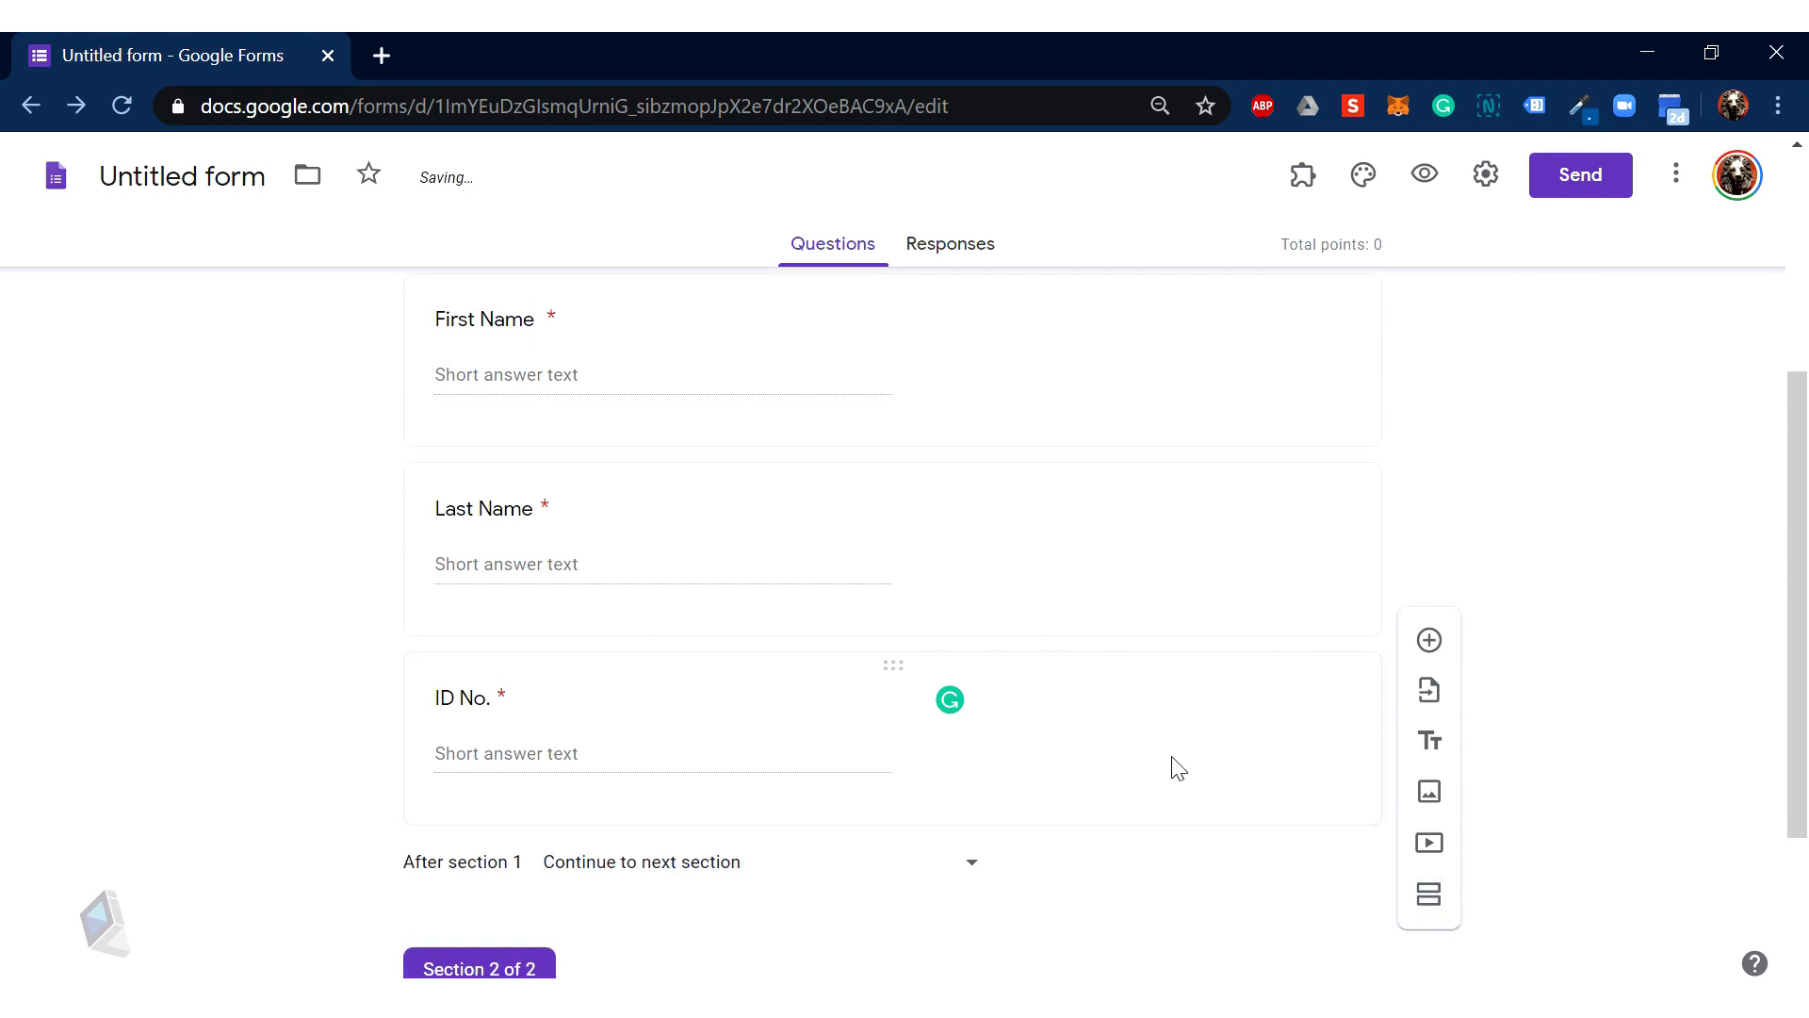
pyautogui.scroll(7, 1129, 776)
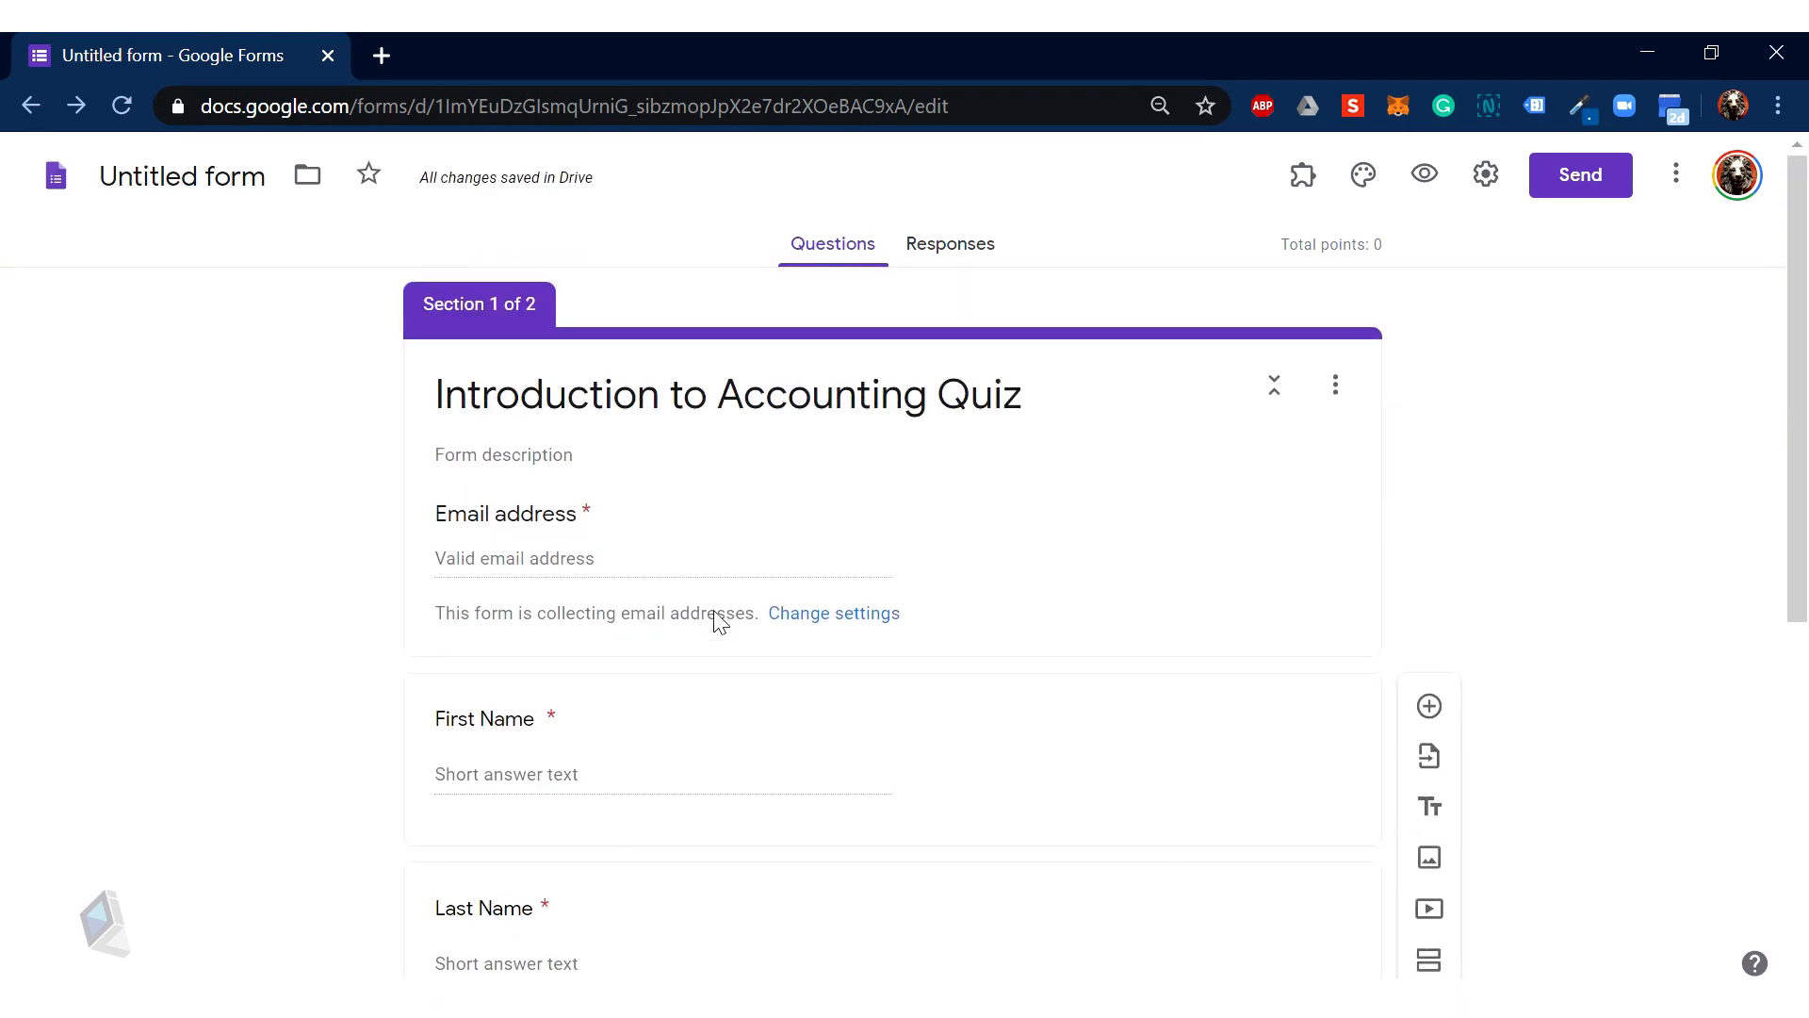
pyautogui.scroll(-2, 721, 650)
pyautogui.scroll(-1, 735, 717)
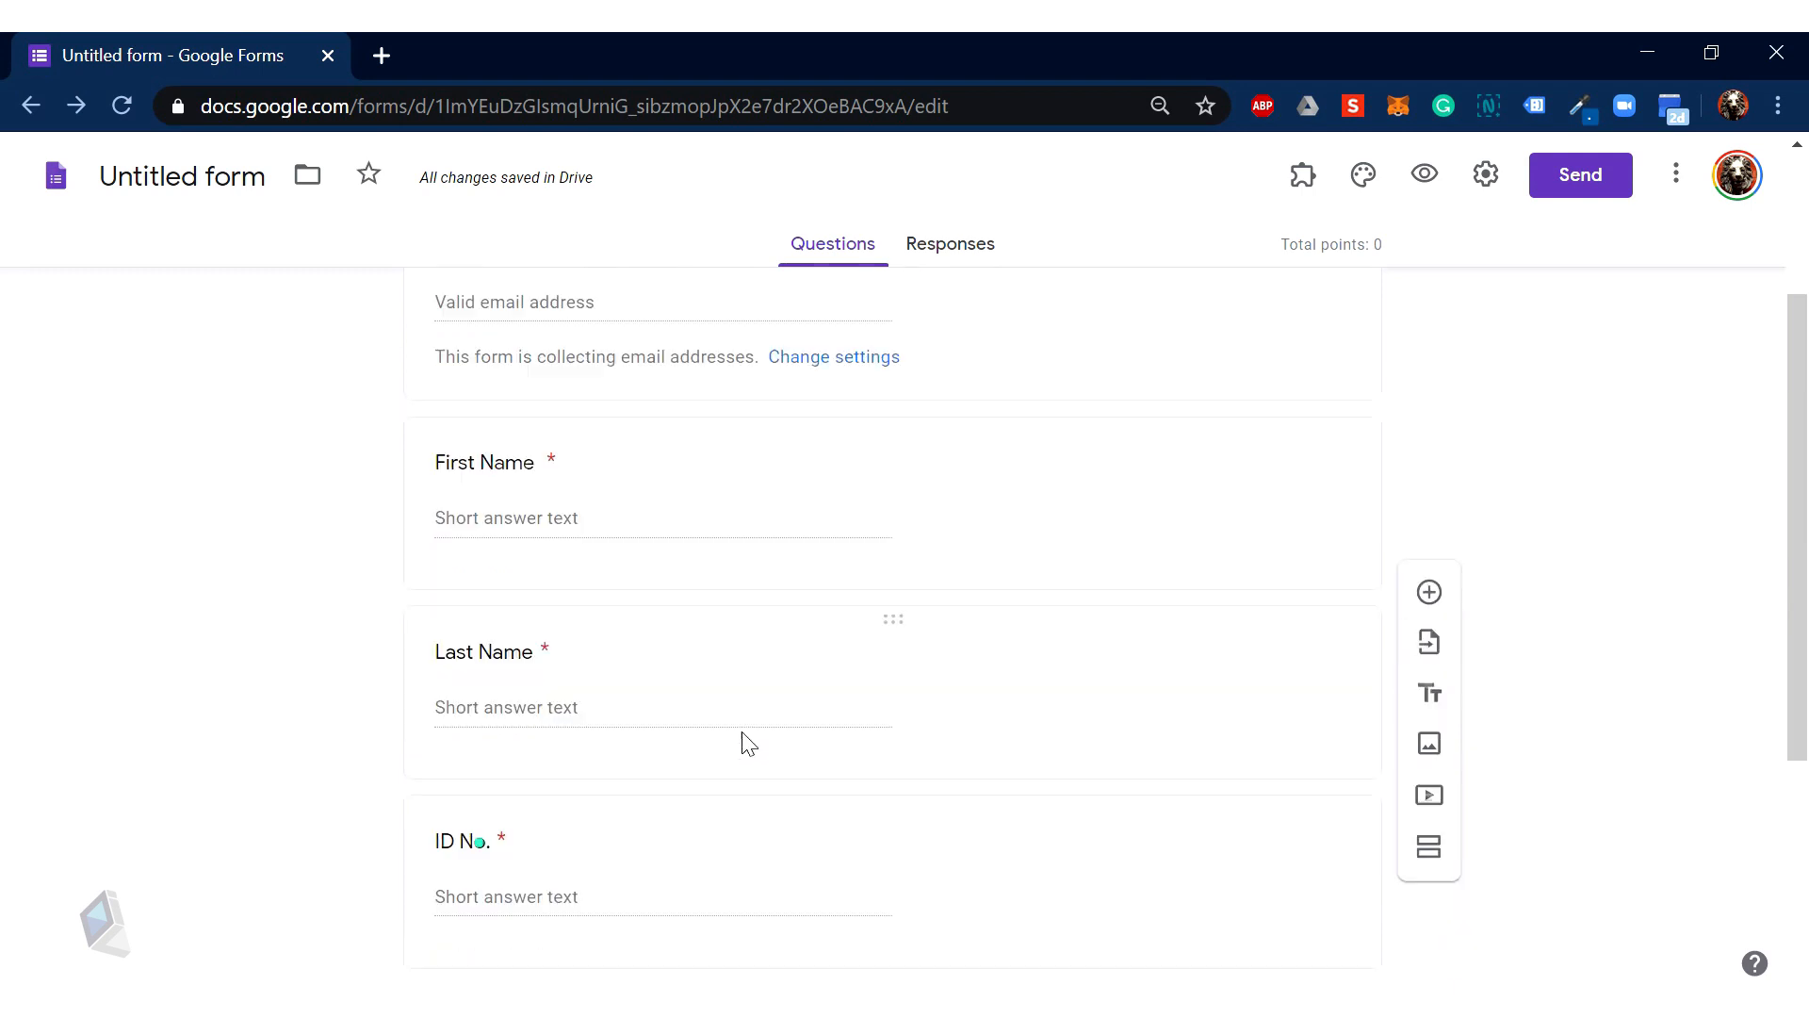
pyautogui.scroll(3, 740, 730)
pyautogui.scroll(-4, 792, 779)
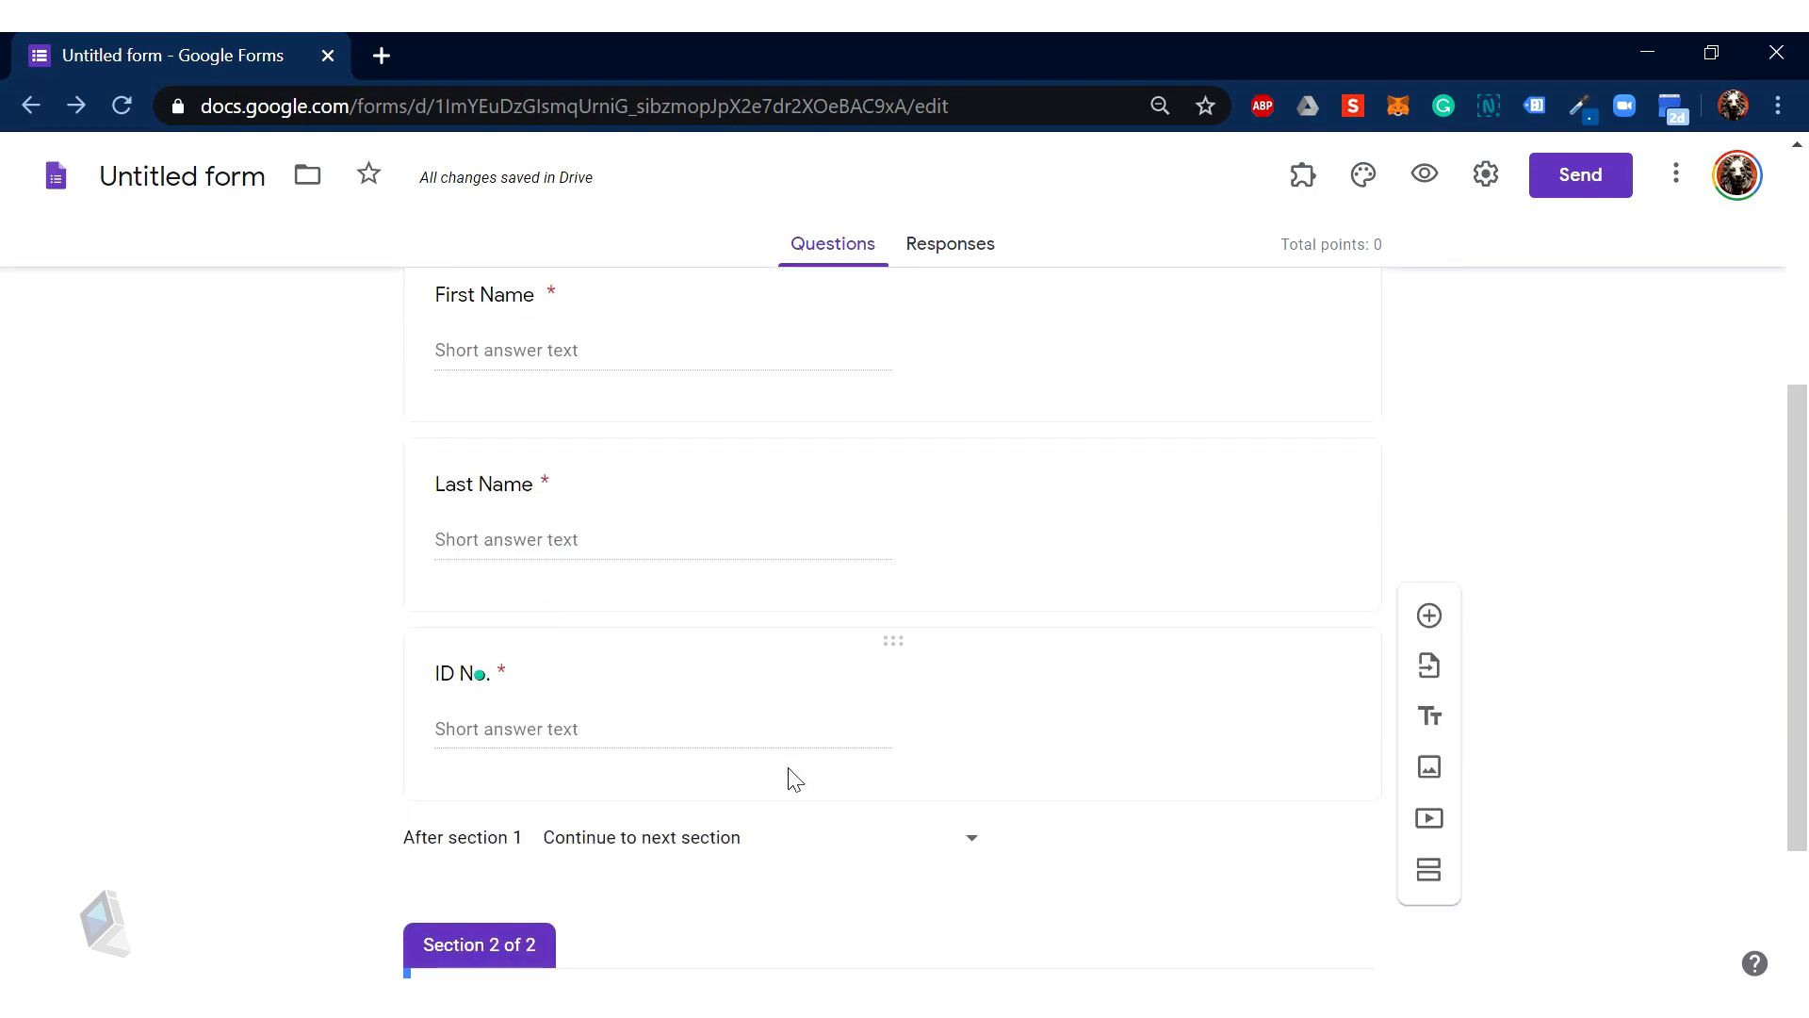
pyautogui.scroll(3, 792, 764)
pyautogui.scroll(-2, 777, 717)
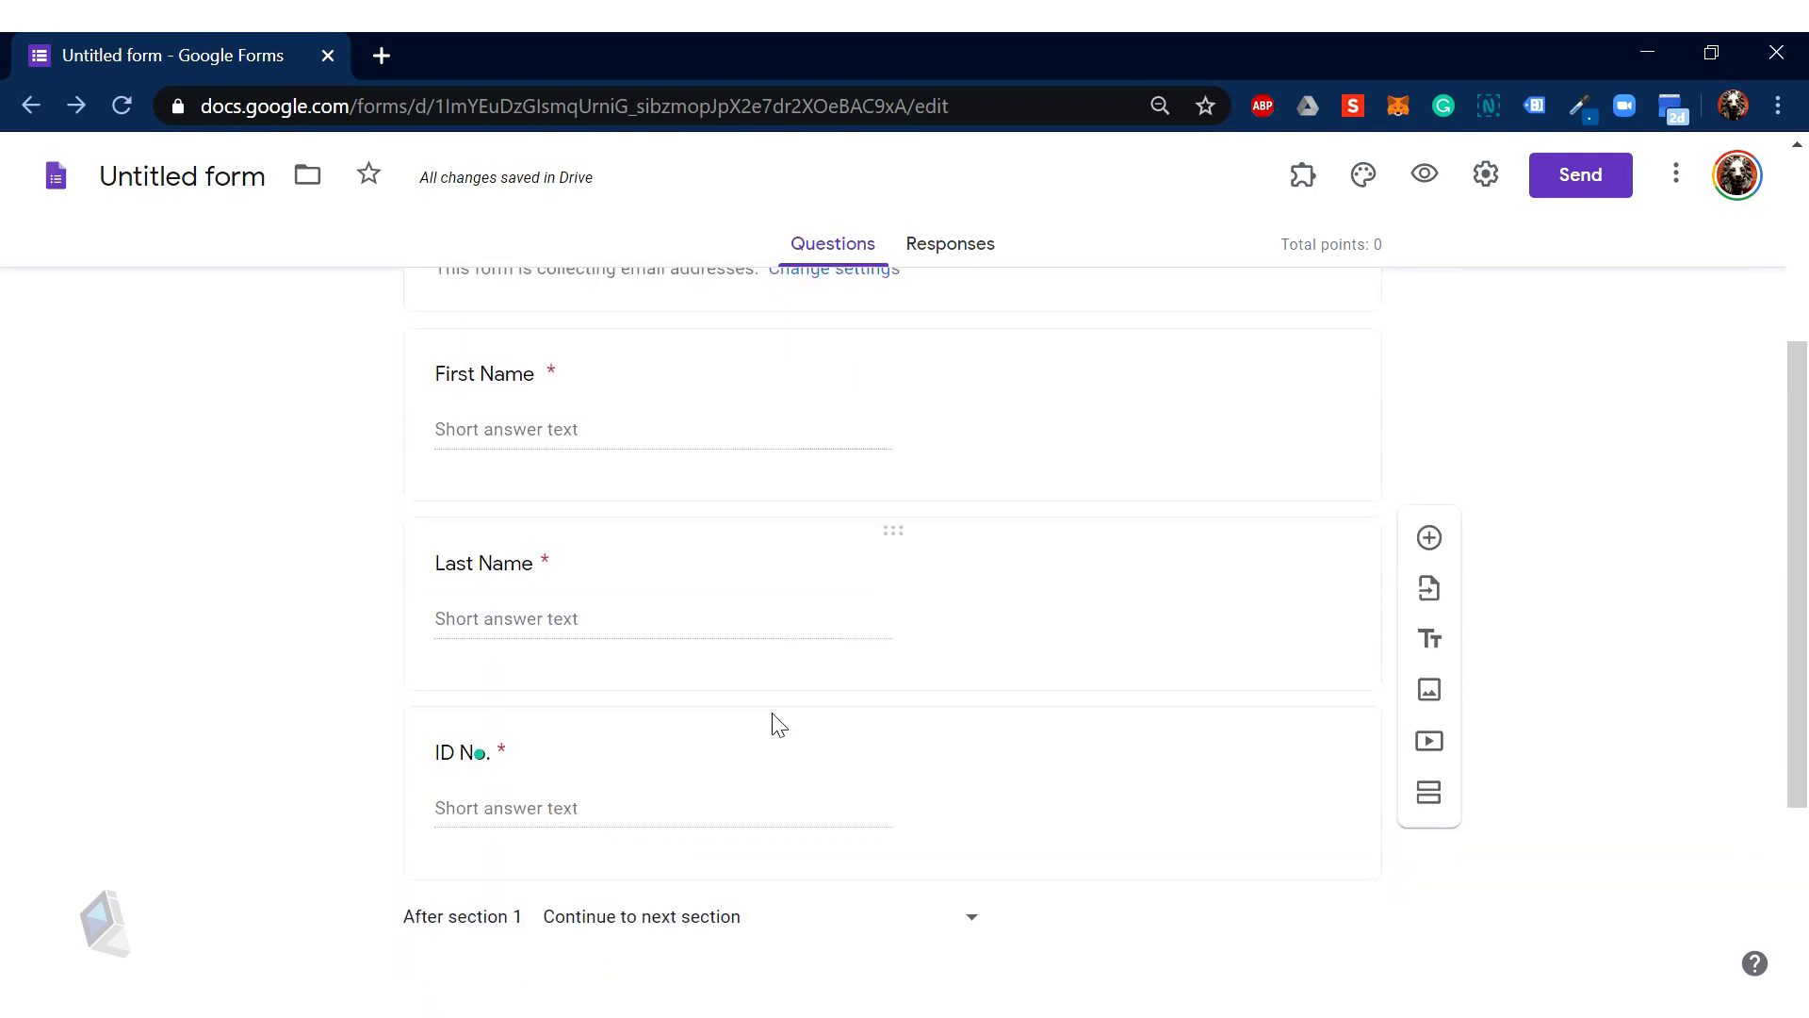
pyautogui.scroll(-3, 778, 725)
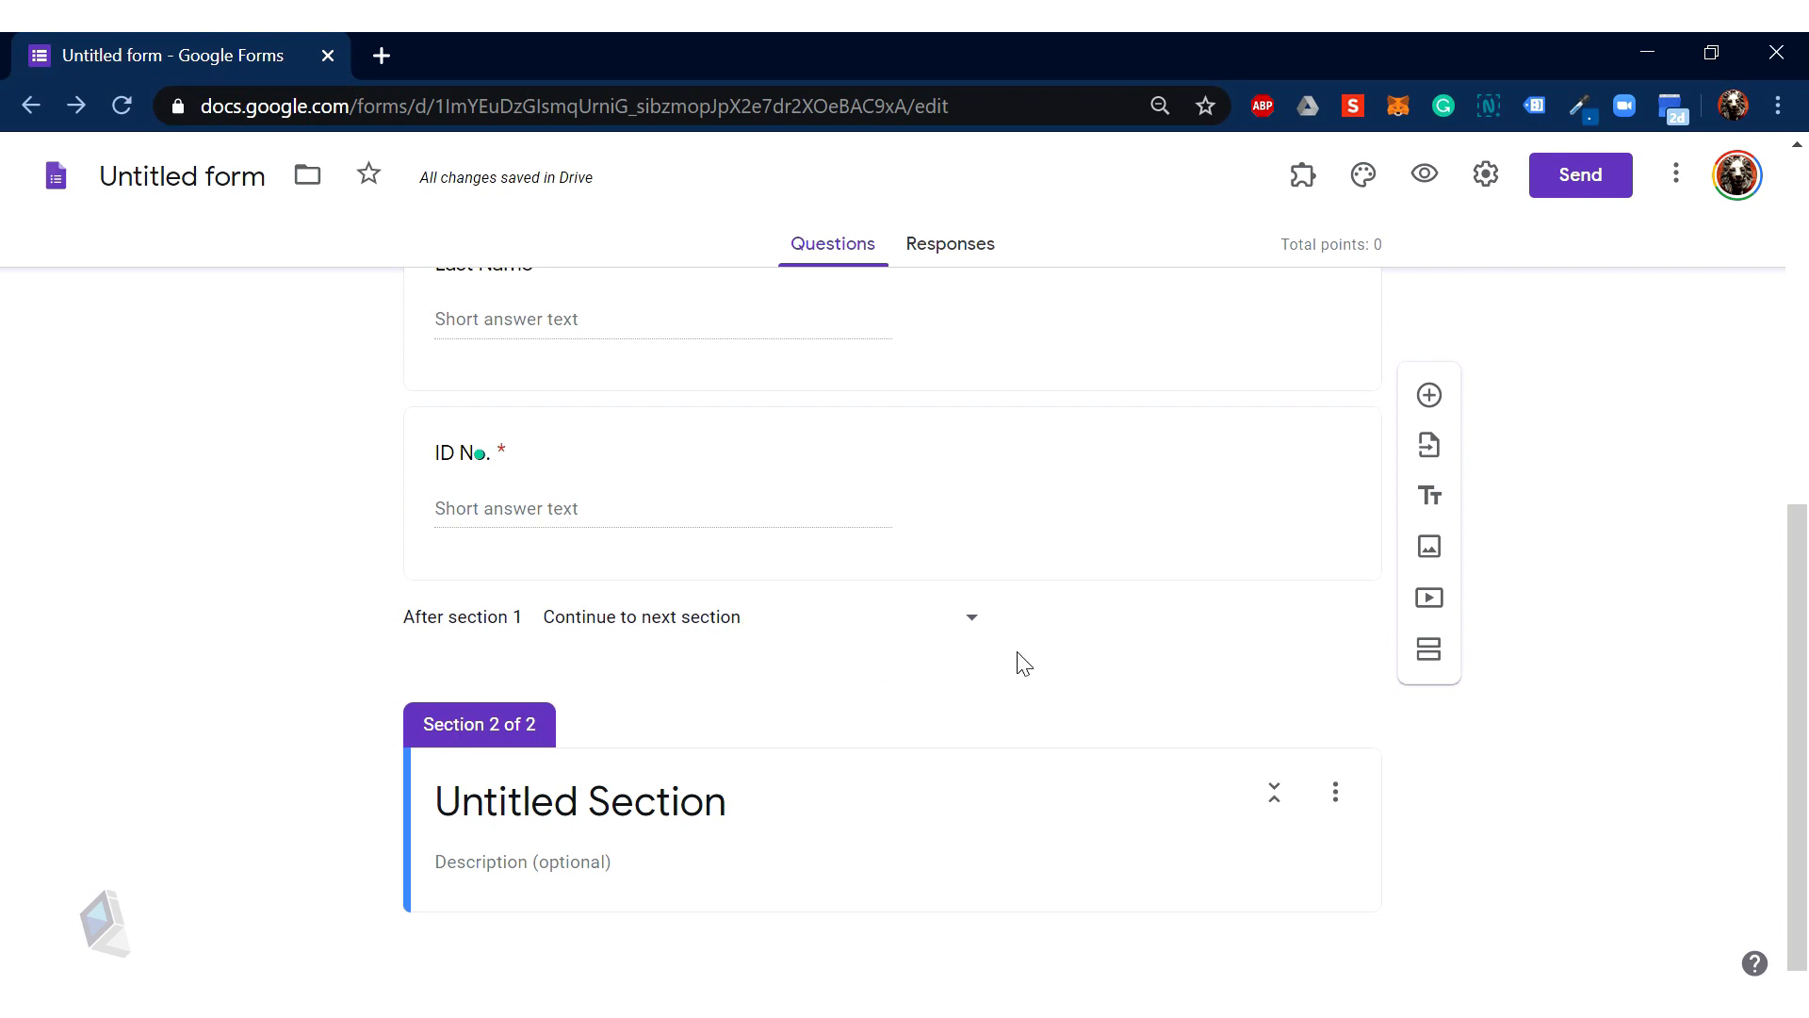
pyautogui.scroll(6, 1023, 661)
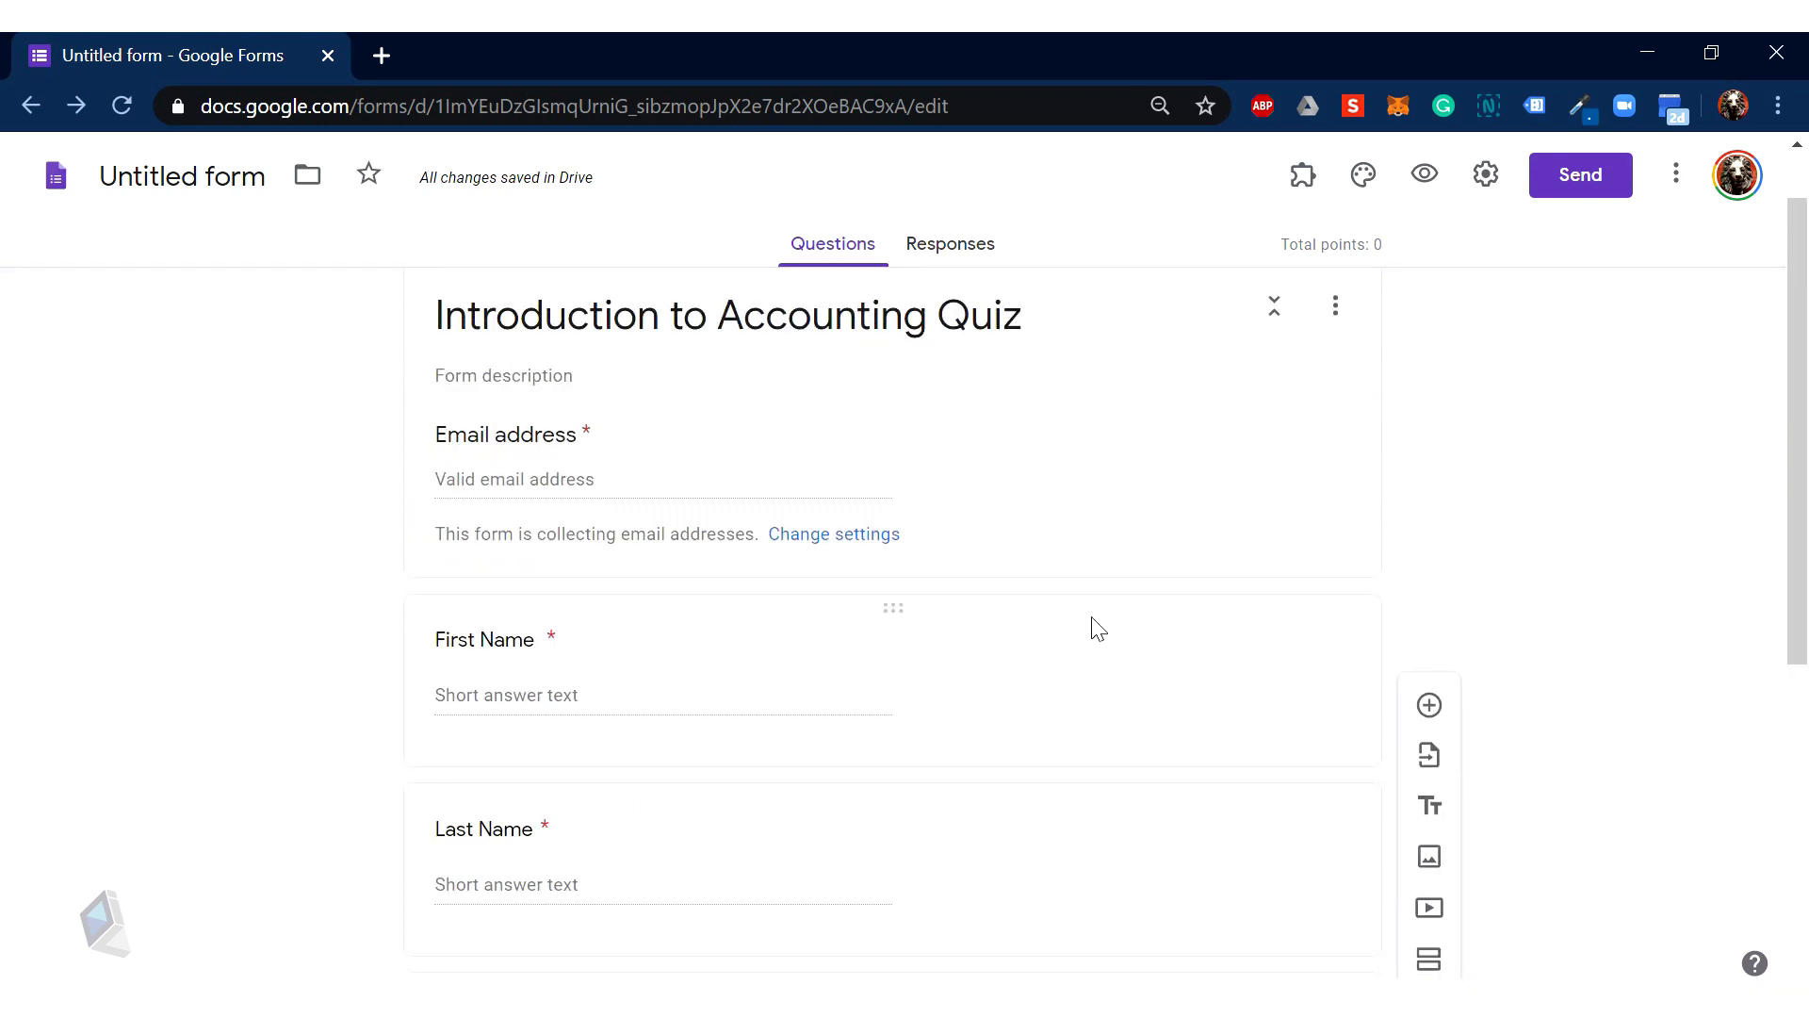
pyautogui.scroll(-6, 1121, 785)
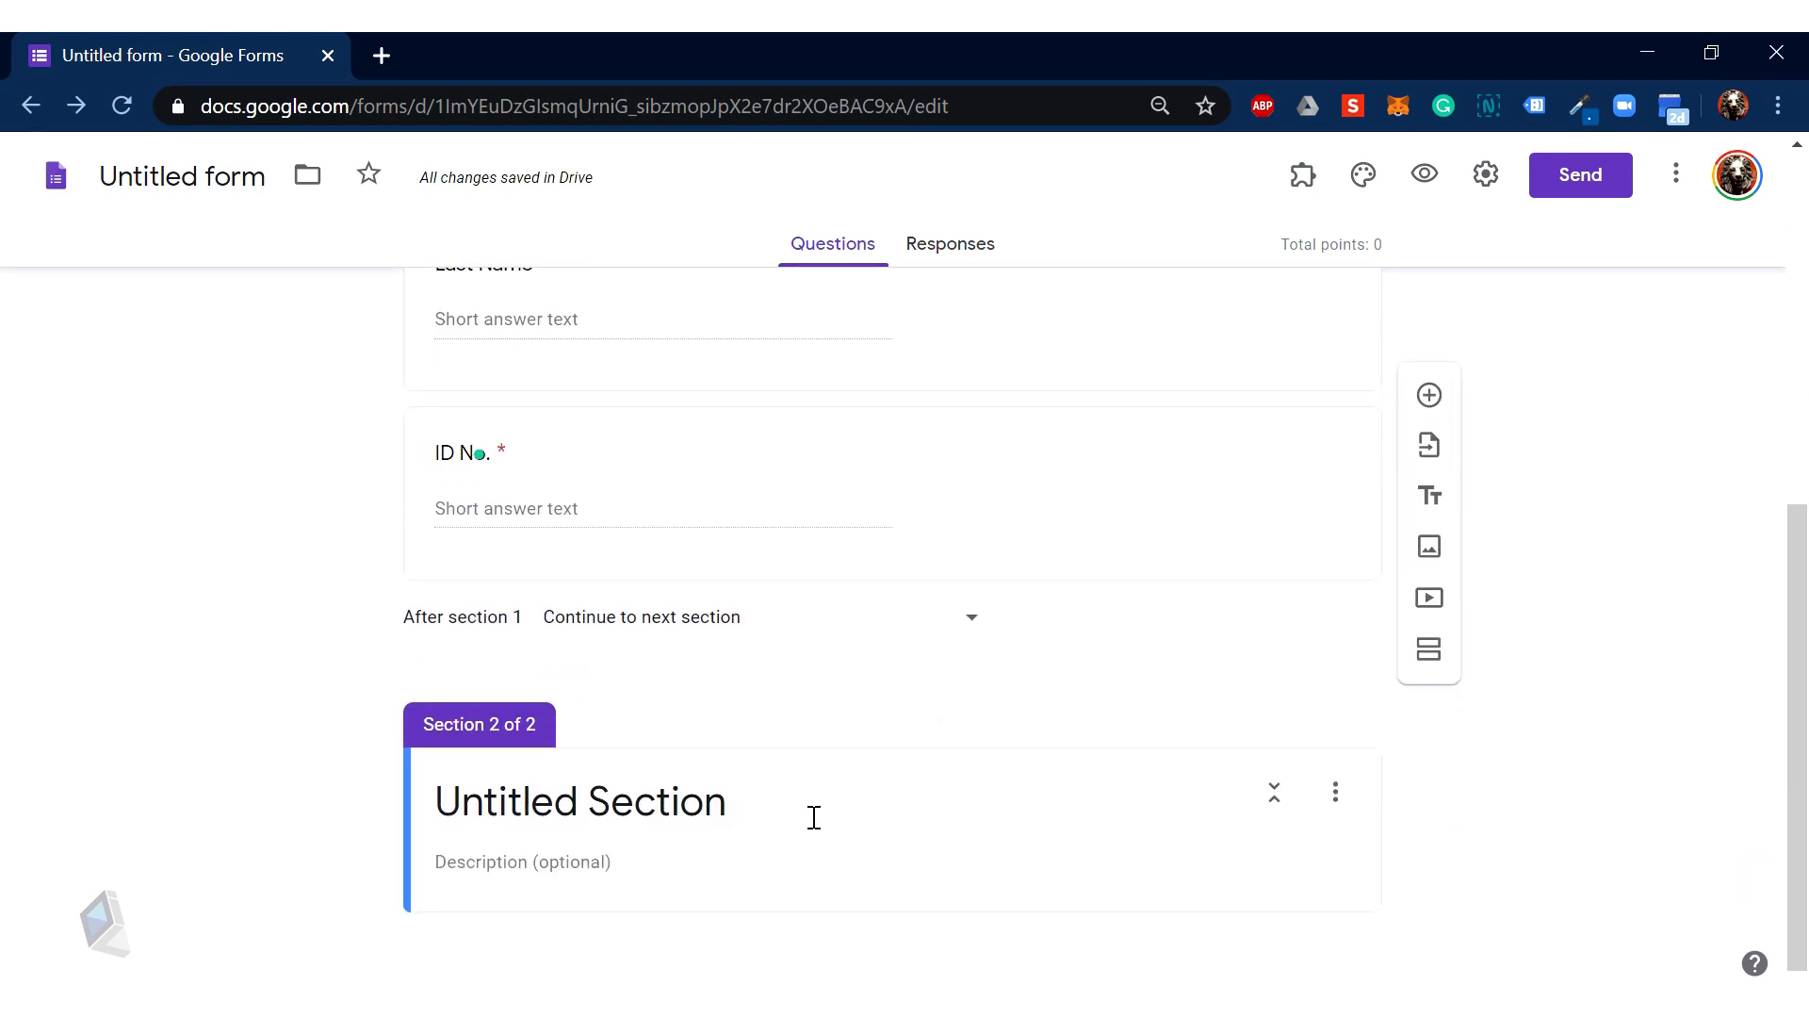
# Step: Title the second section 'Quiz Content' and add a blank question to it
pyautogui.click(650, 815)
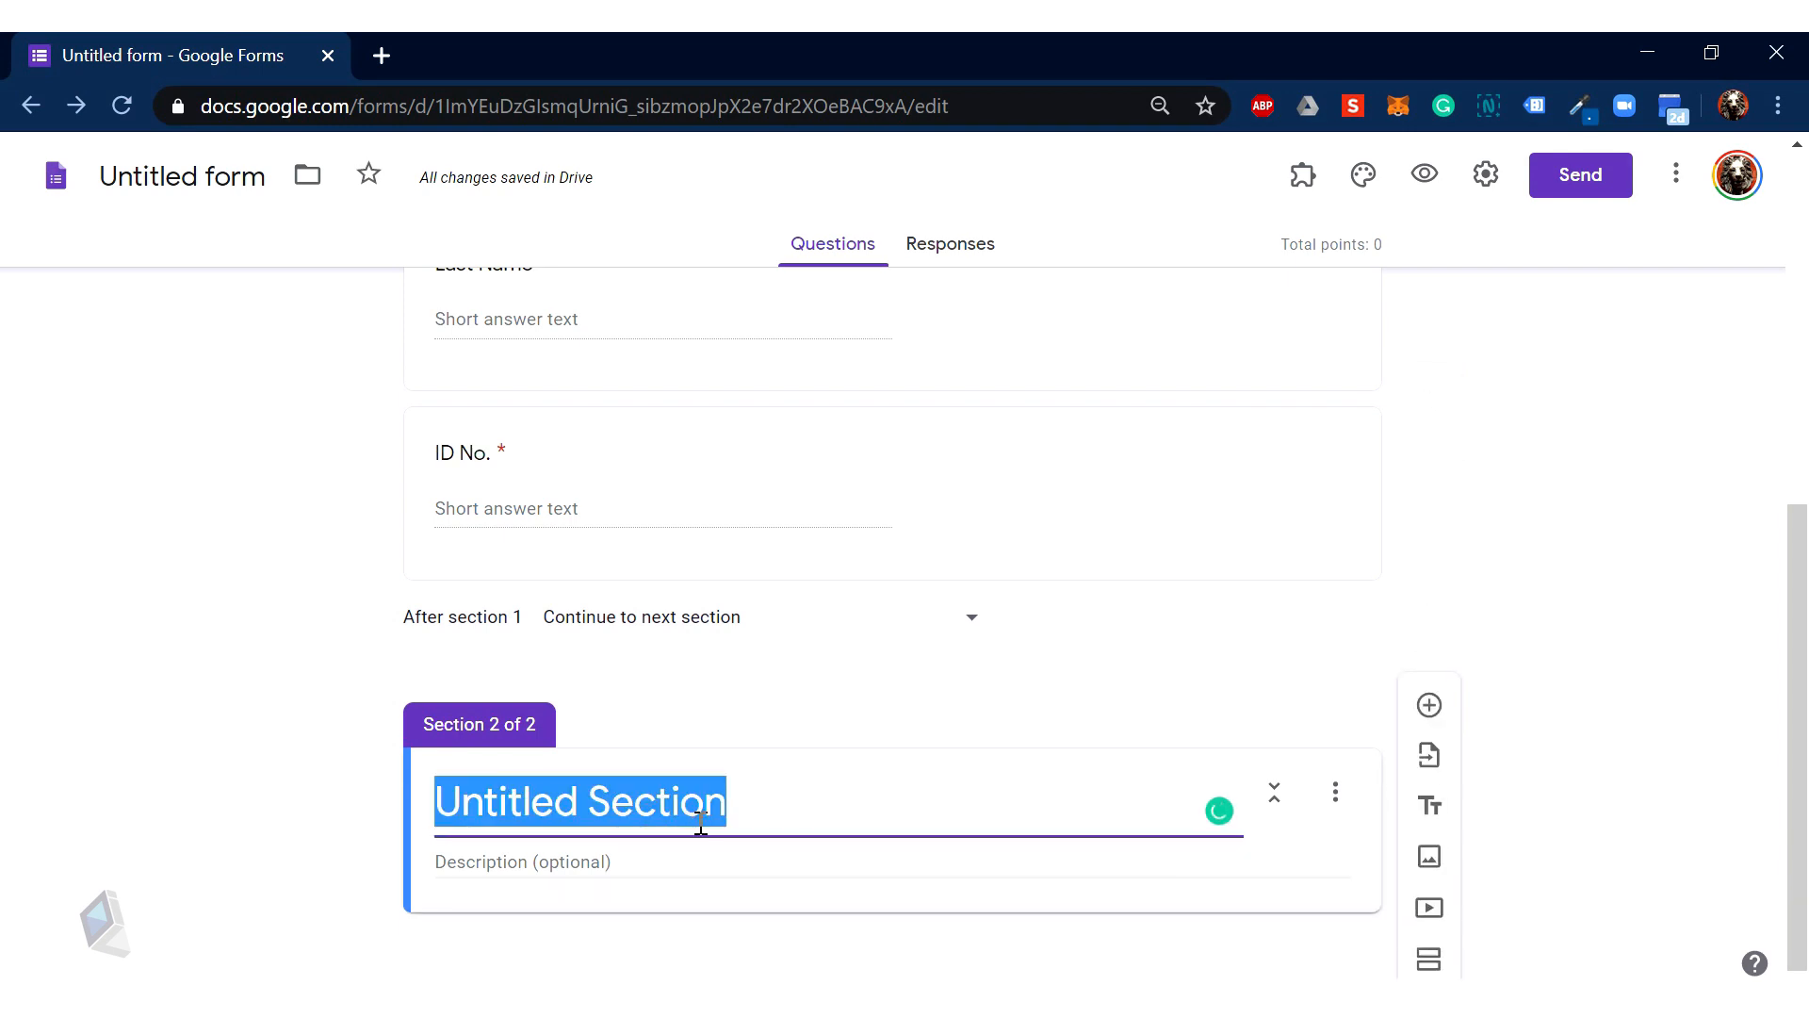
pyautogui.write('Quiz')
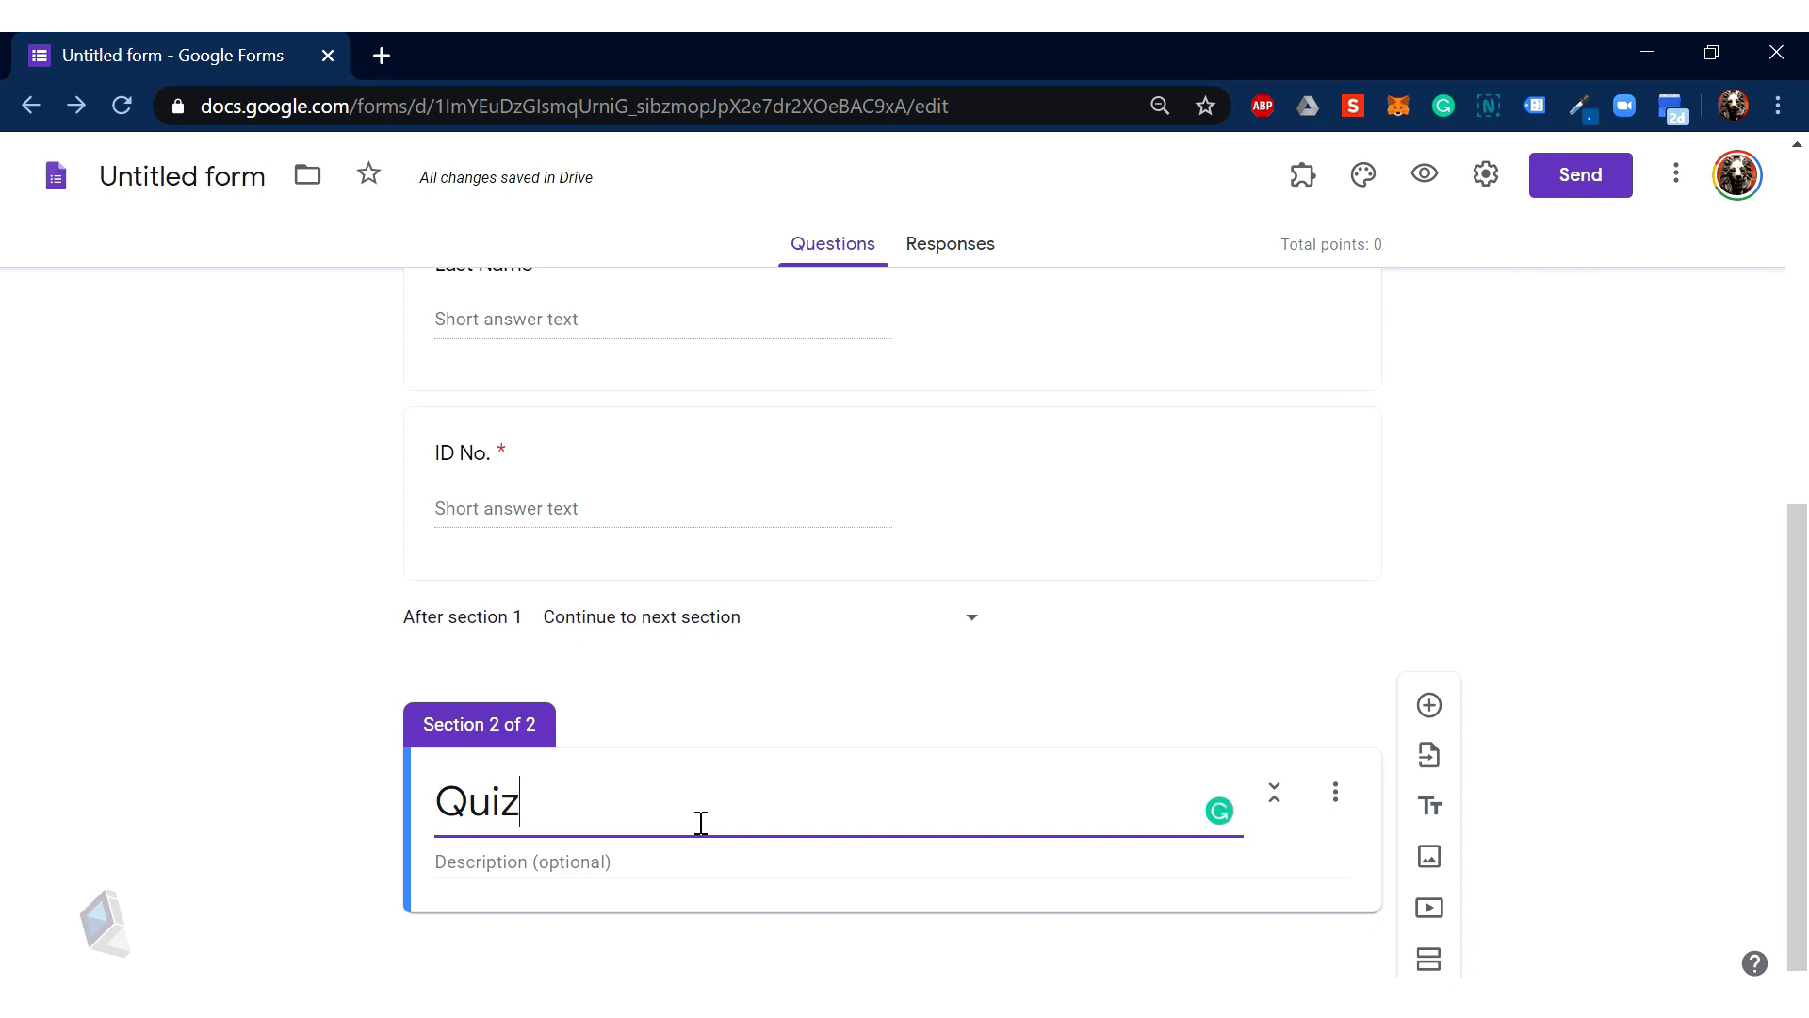
pyautogui.write(' Conte')
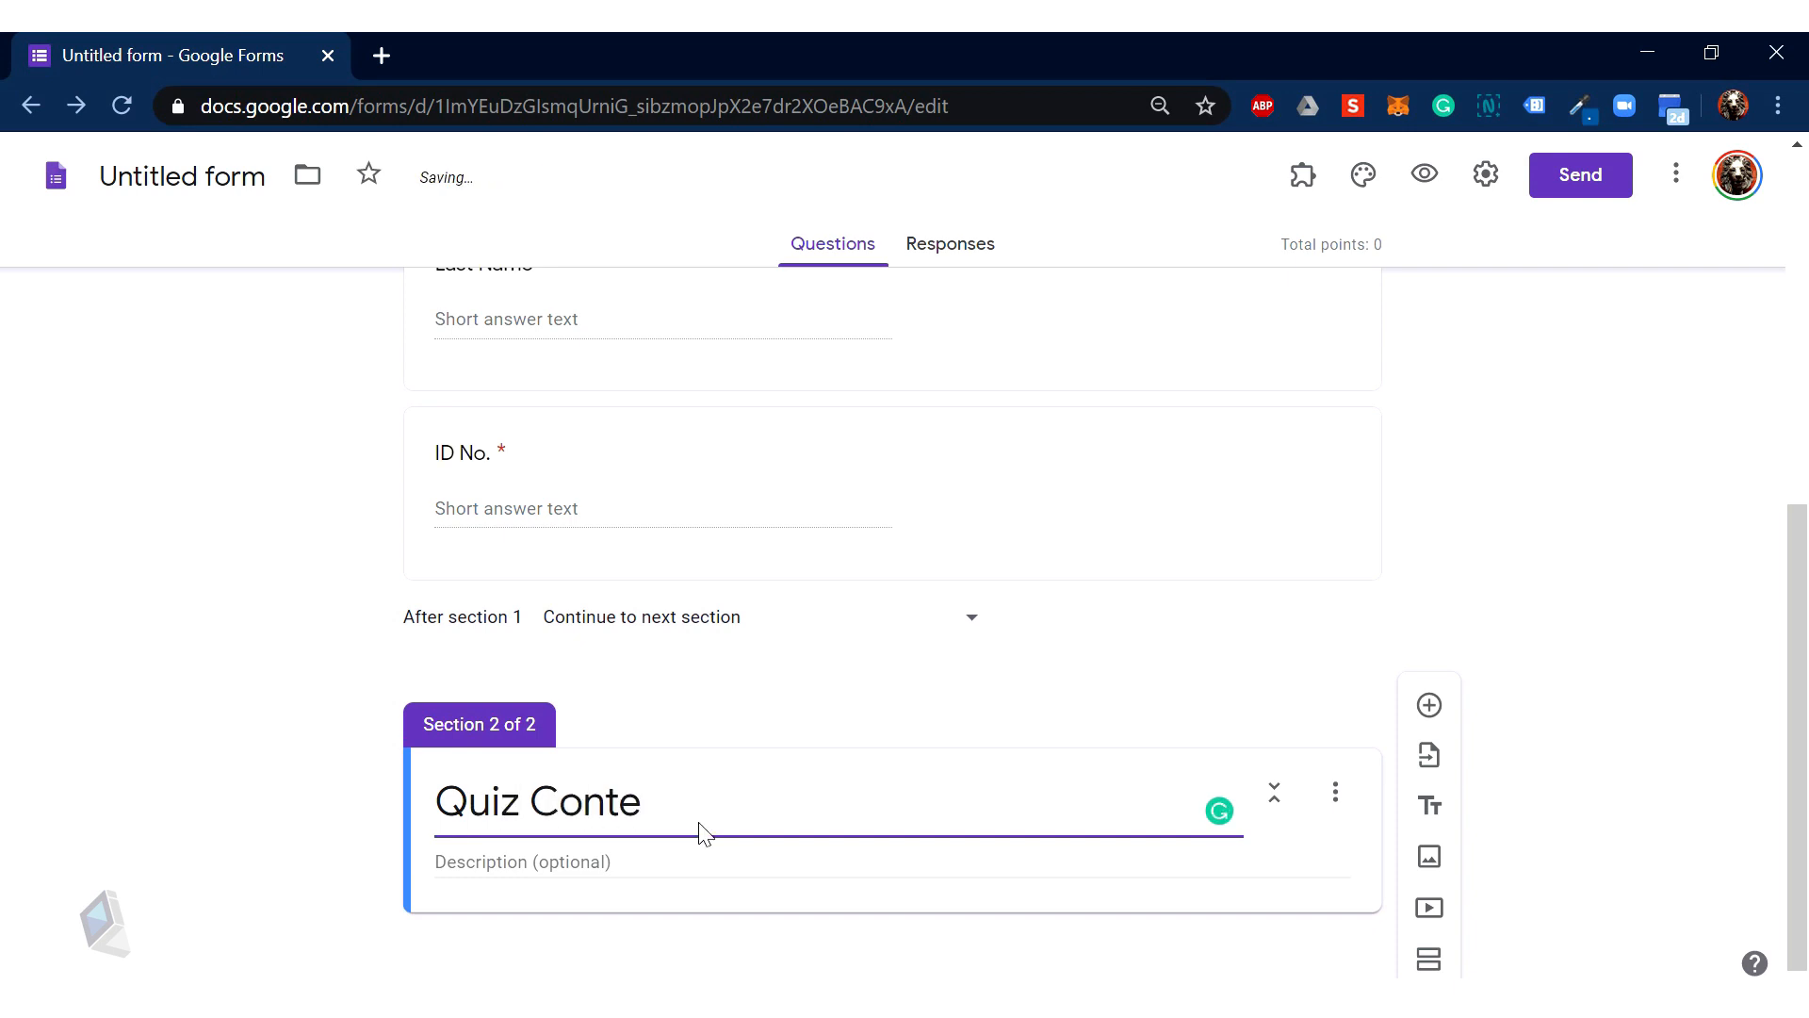
pyautogui.write('nt')
pyautogui.click(1427, 710)
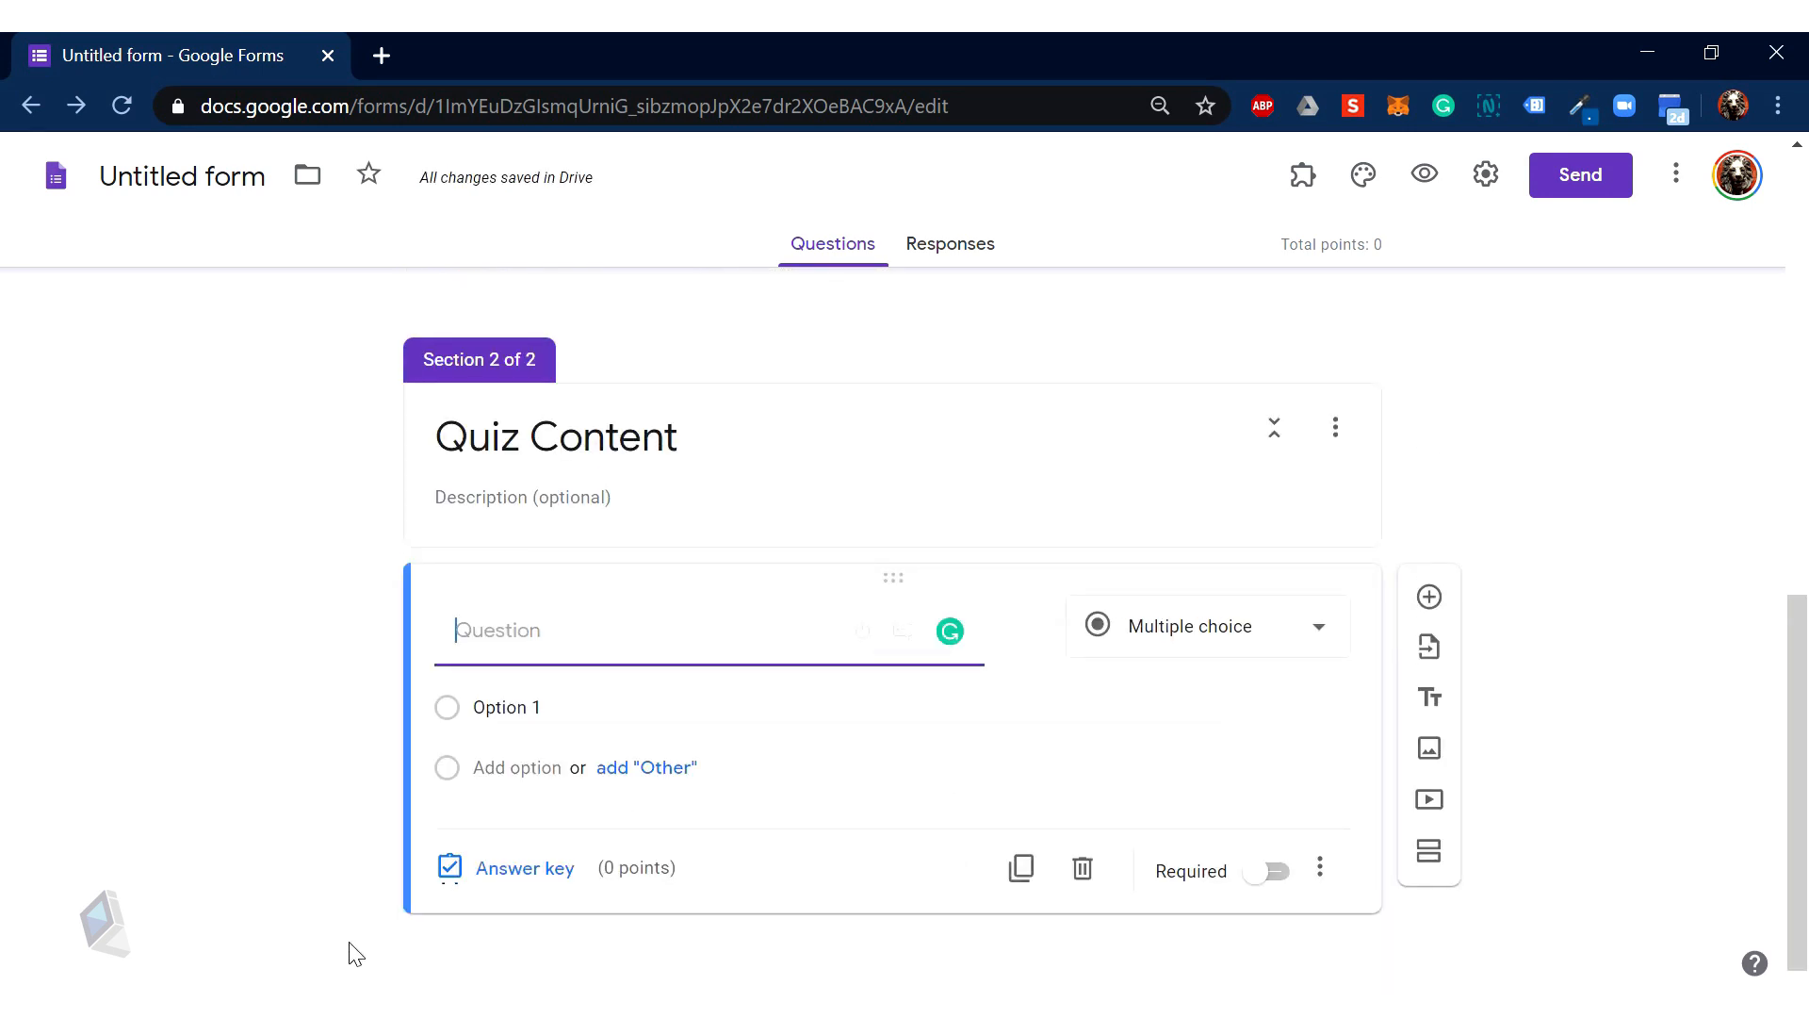
# Step: Select the full text of question 1 in the Word quiz document, then return to the form
pyautogui.moveTo(356, 958)
pyautogui.click(421, 930)
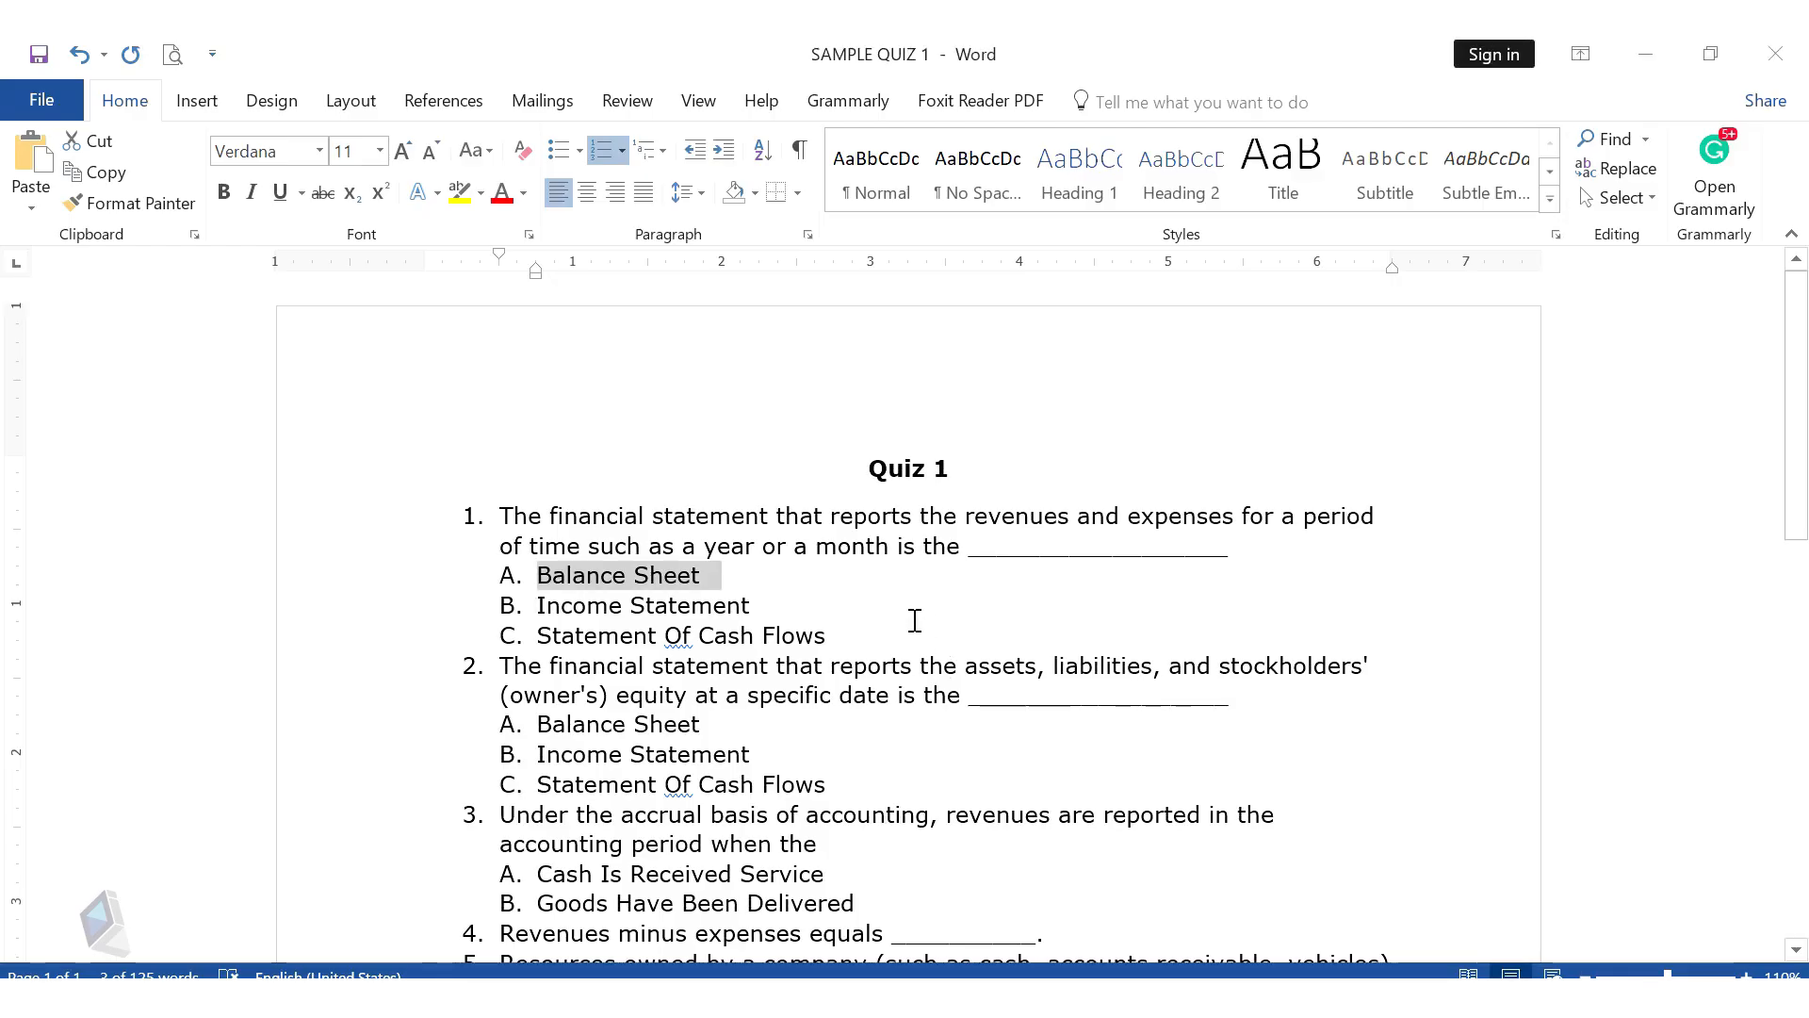
pyautogui.moveTo(505, 515); pyautogui.dragTo(1195, 557)
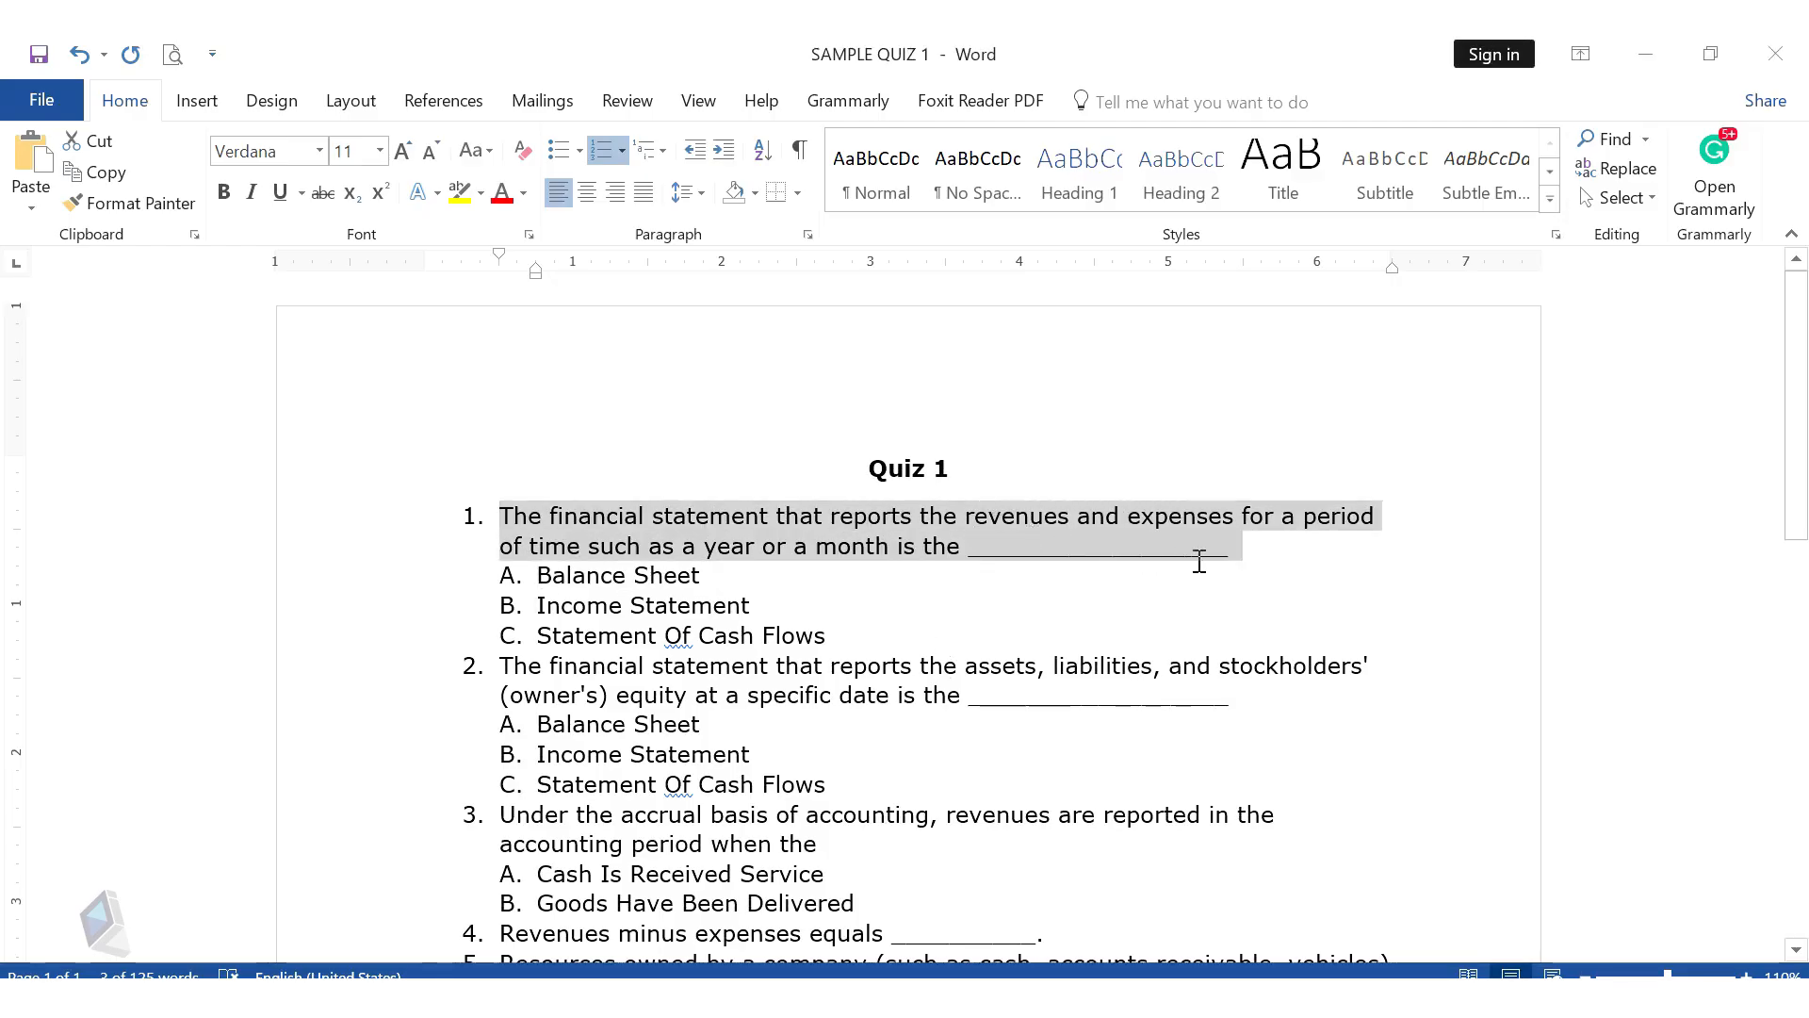
pyautogui.moveTo(355, 971)
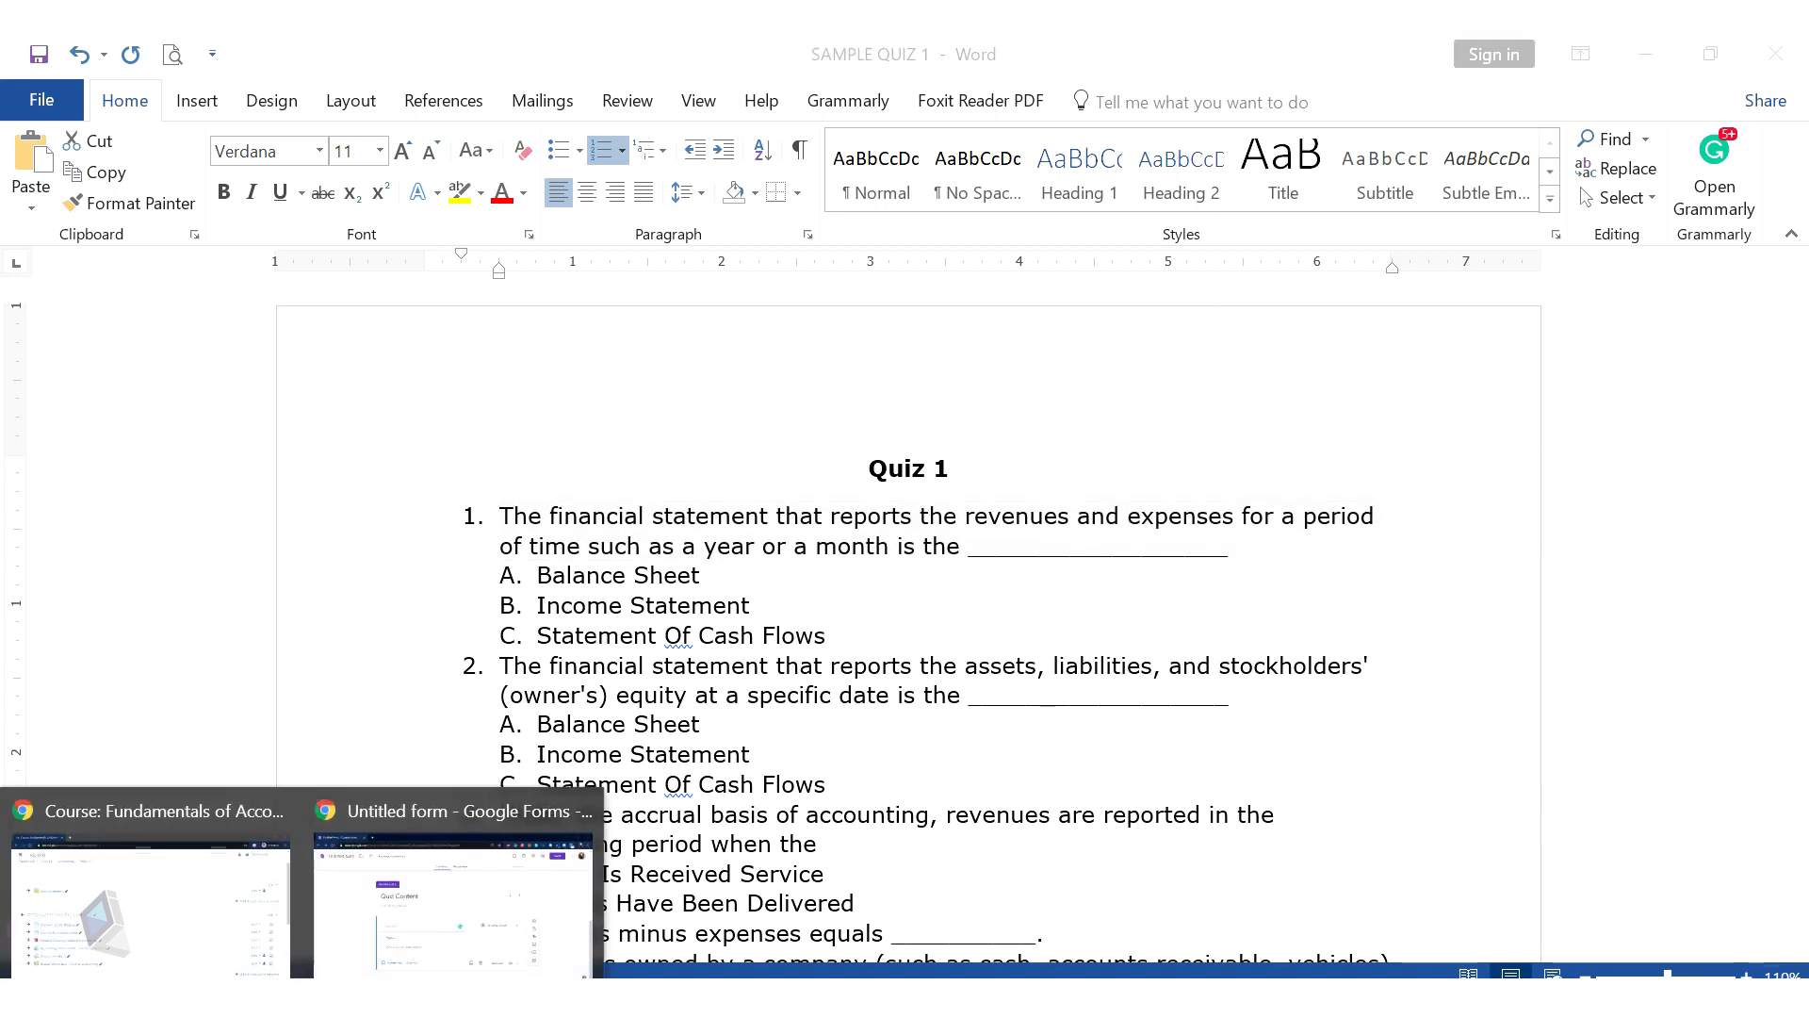
pyautogui.click(454, 928)
# Step: Paste question 1 as plain text into the question field and delete its '1. ' prefix
pyautogui.rightClick(548, 634)
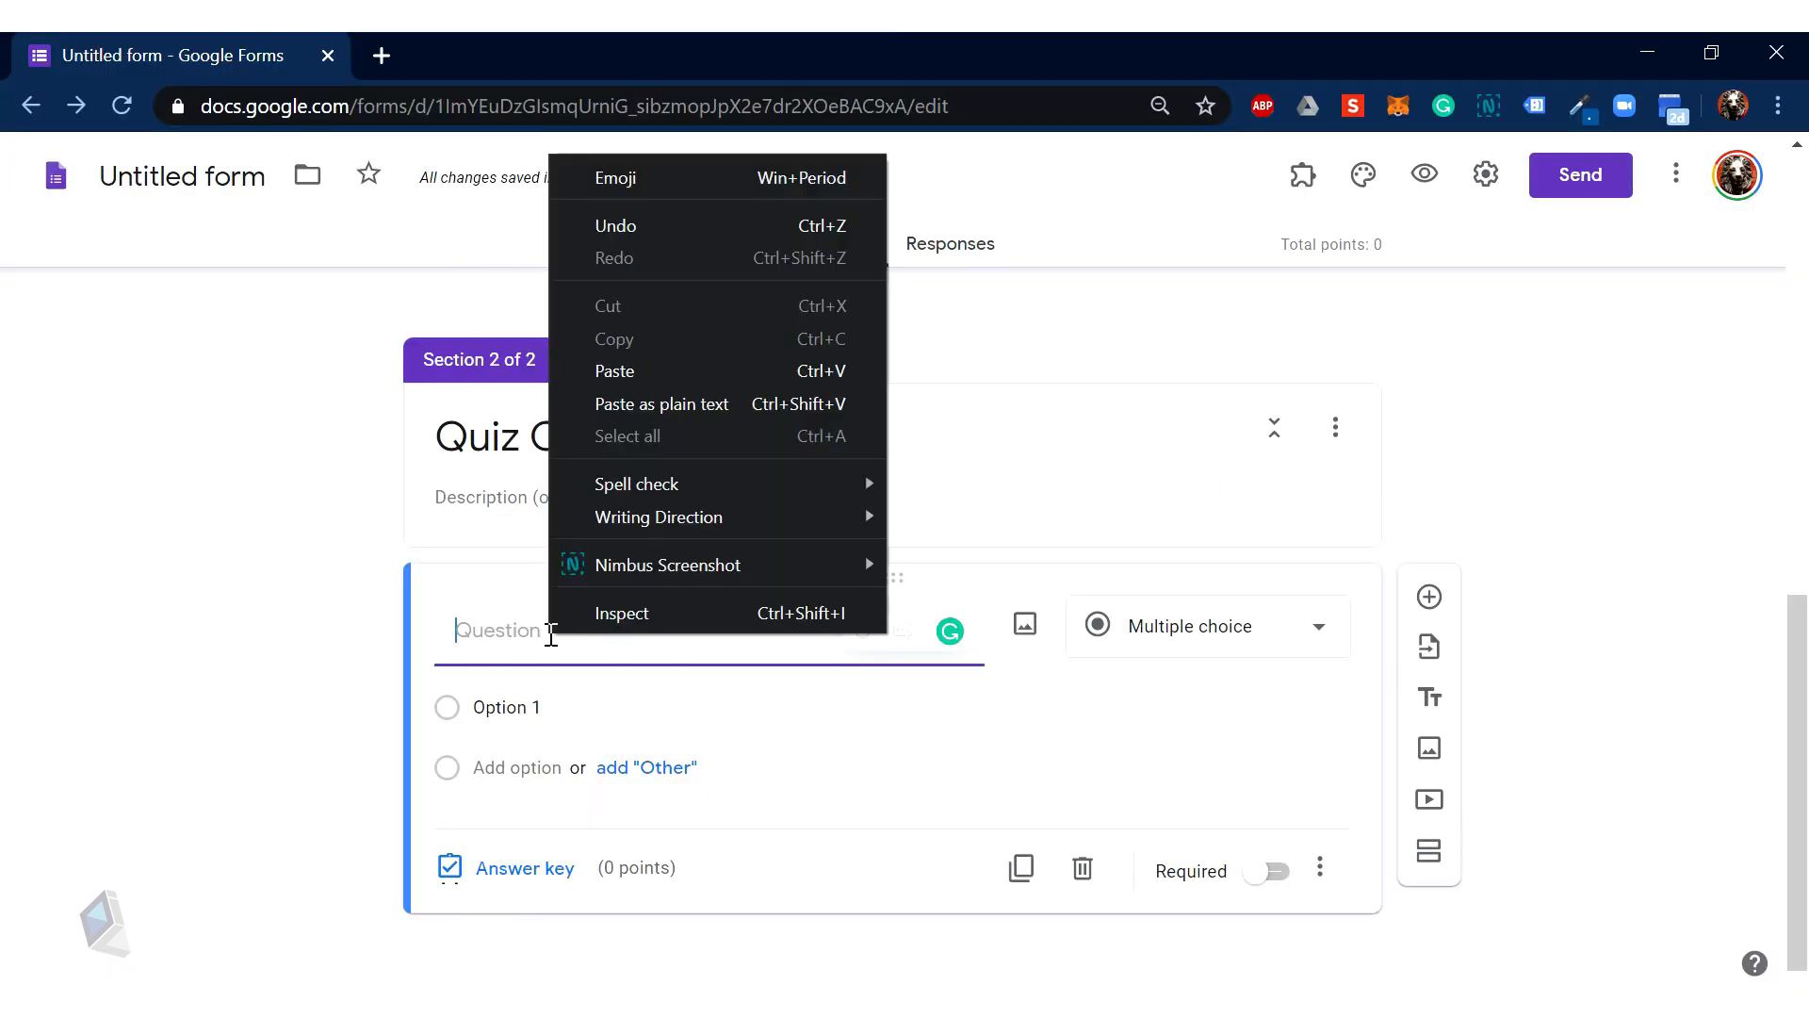
pyautogui.click(662, 403)
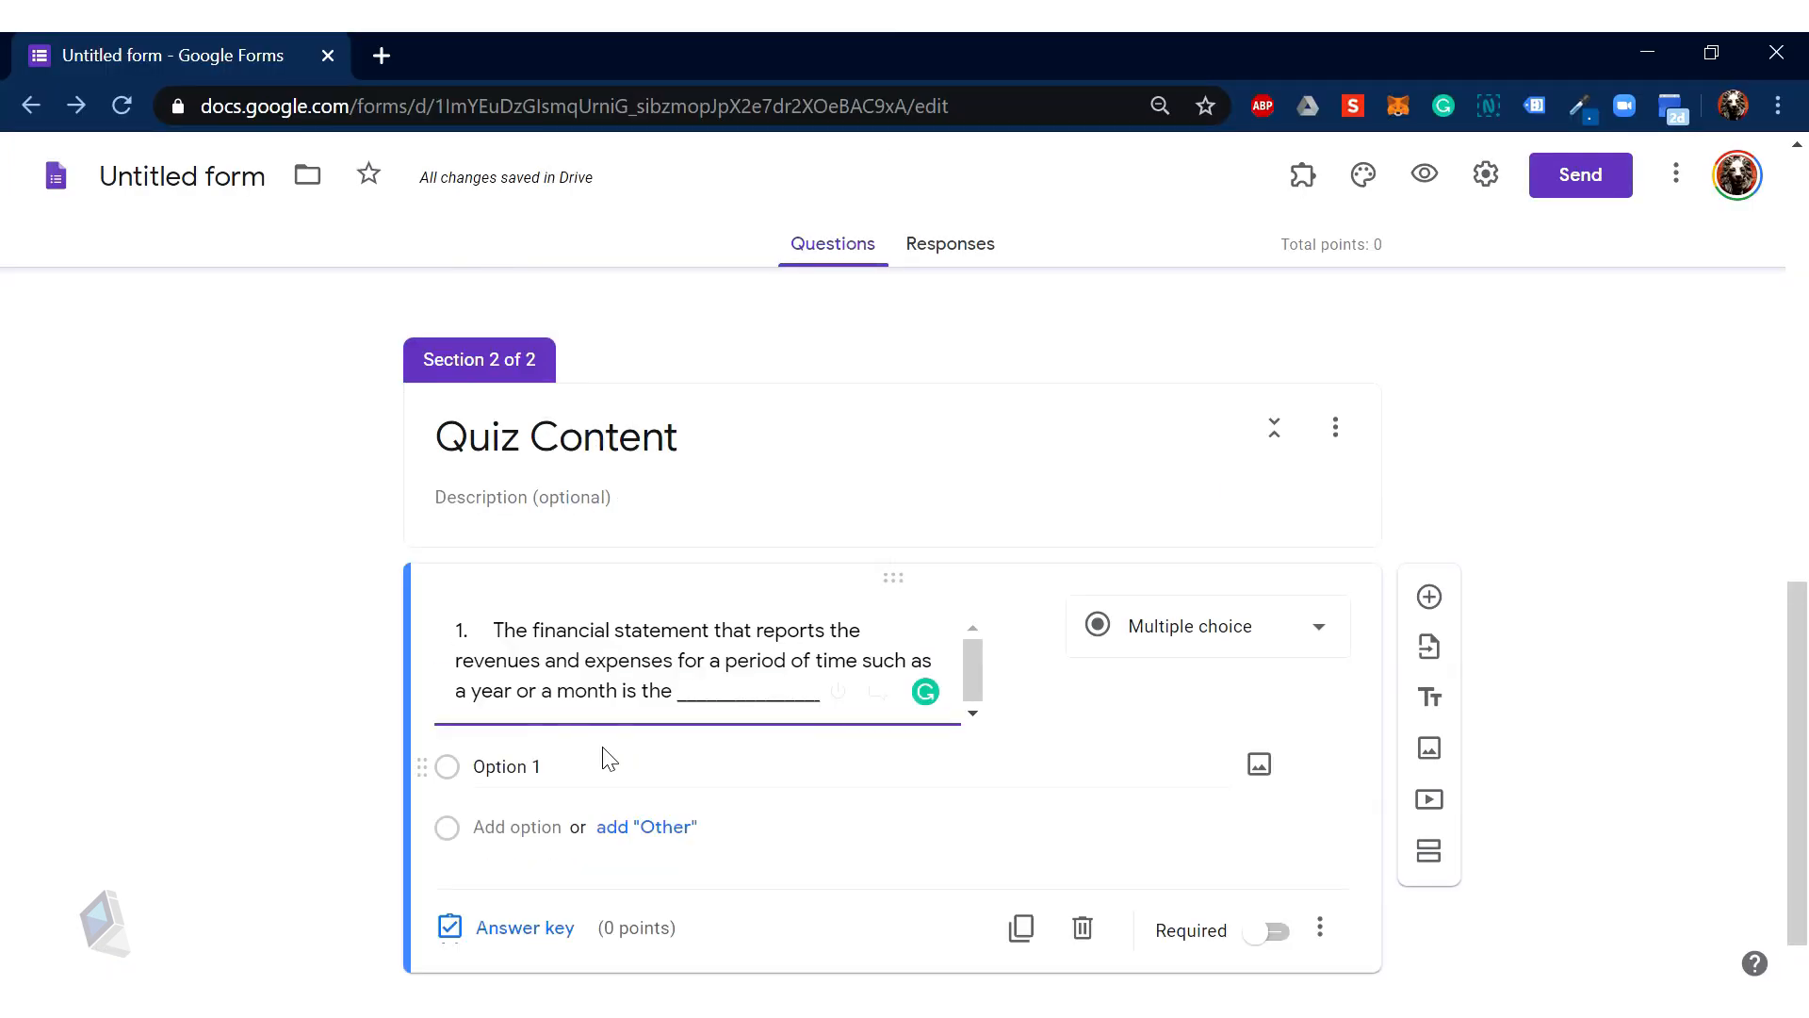
pyautogui.moveTo(488, 621); pyautogui.dragTo(407, 630)
pyautogui.press('BackSpace')
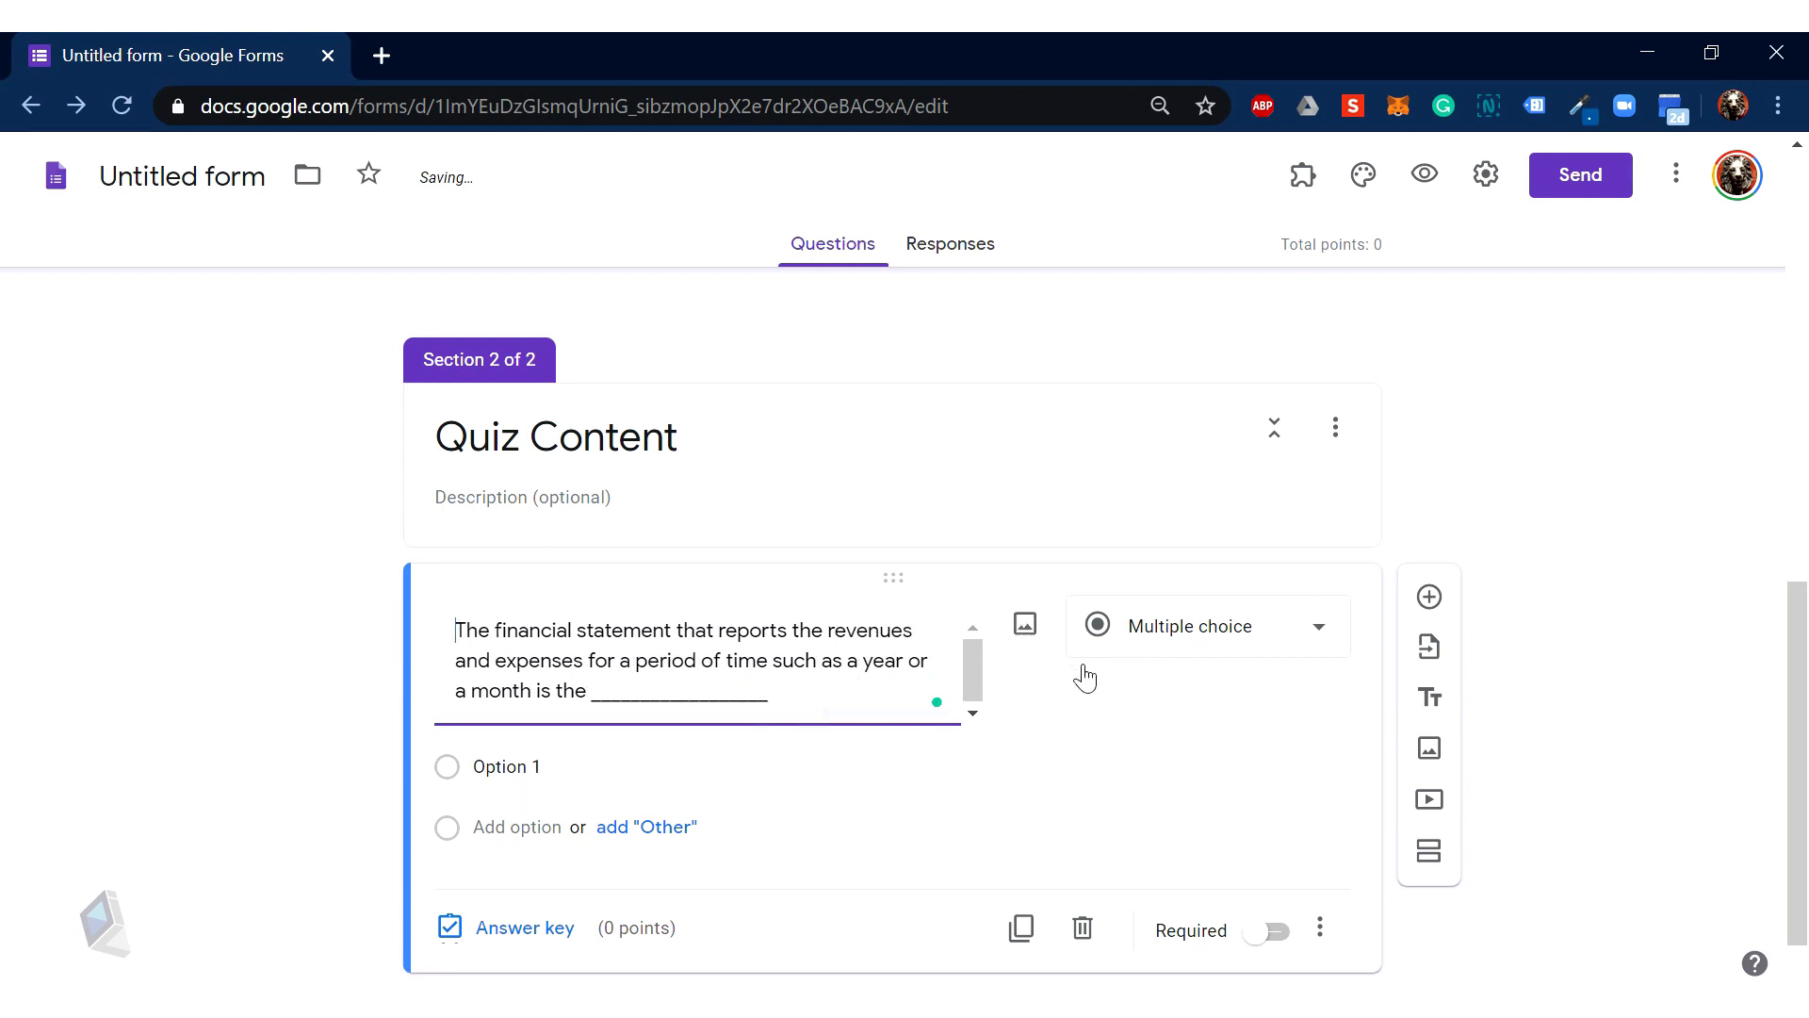
pyautogui.scroll(6, 980, 690)
pyautogui.scroll(-7, 978, 698)
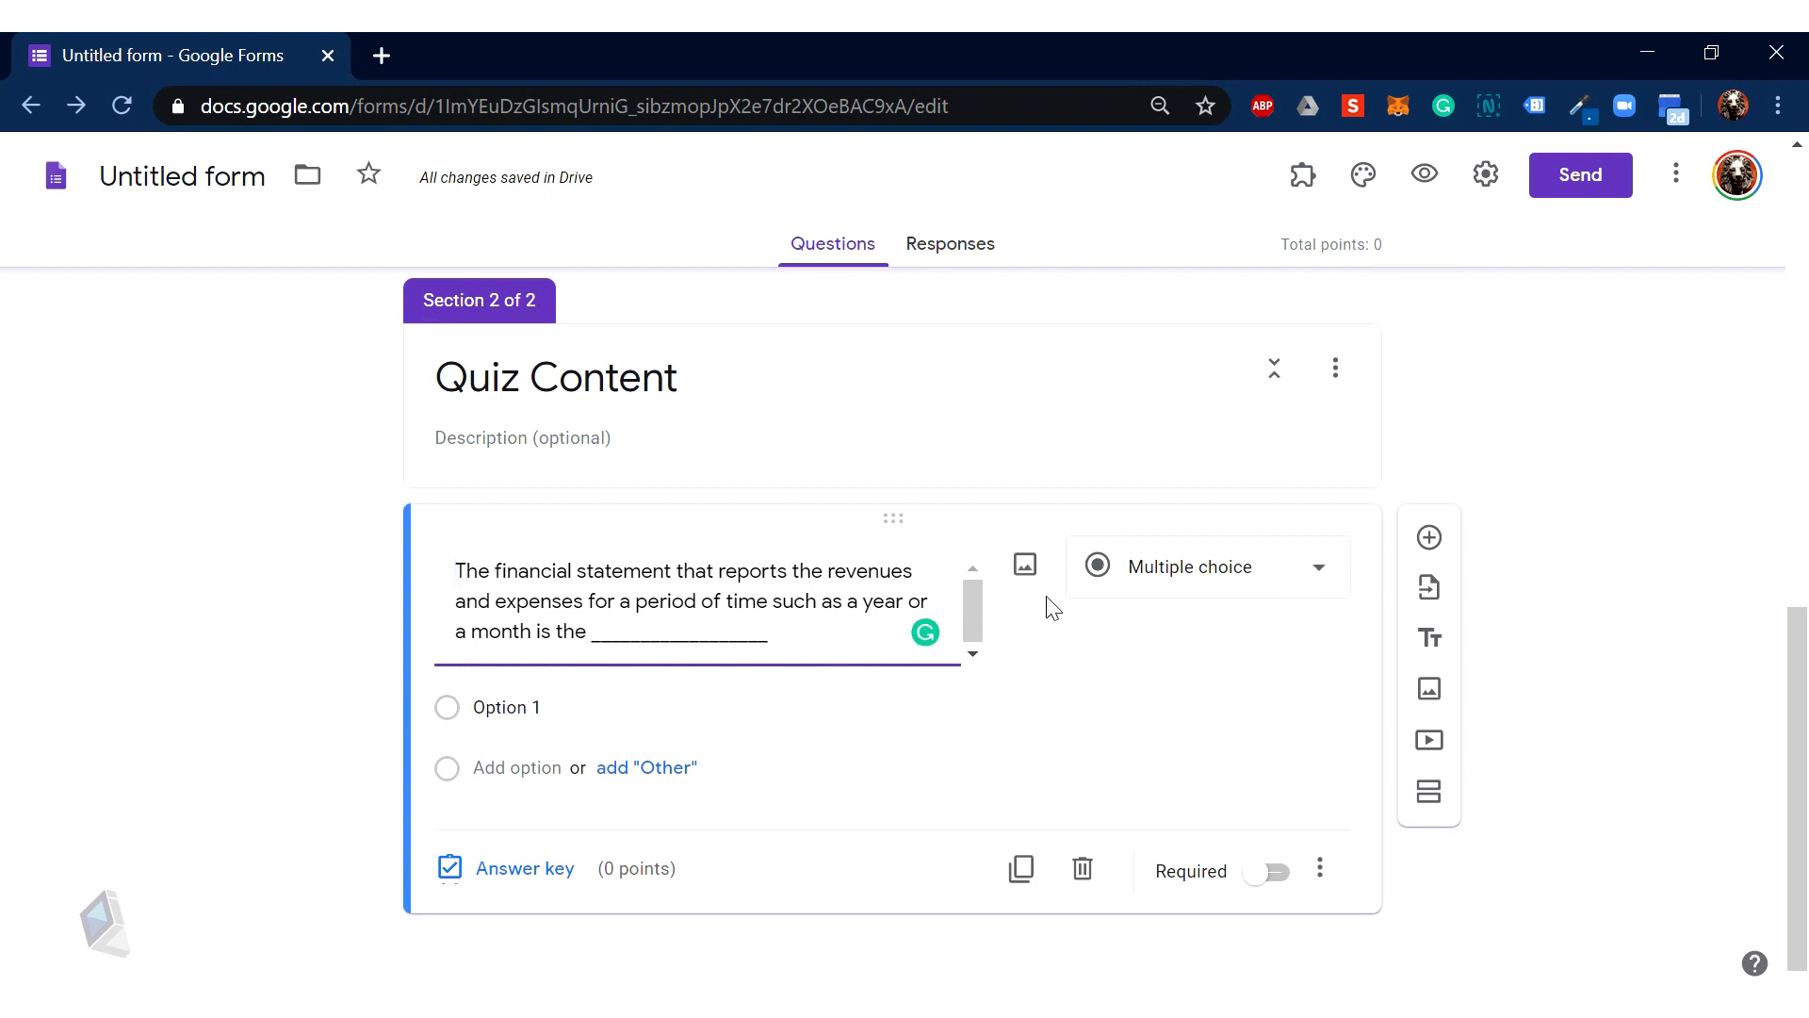
# Step: Rename the form to 'Introduction to Accounting Quiz'
pyautogui.click(139, 184)
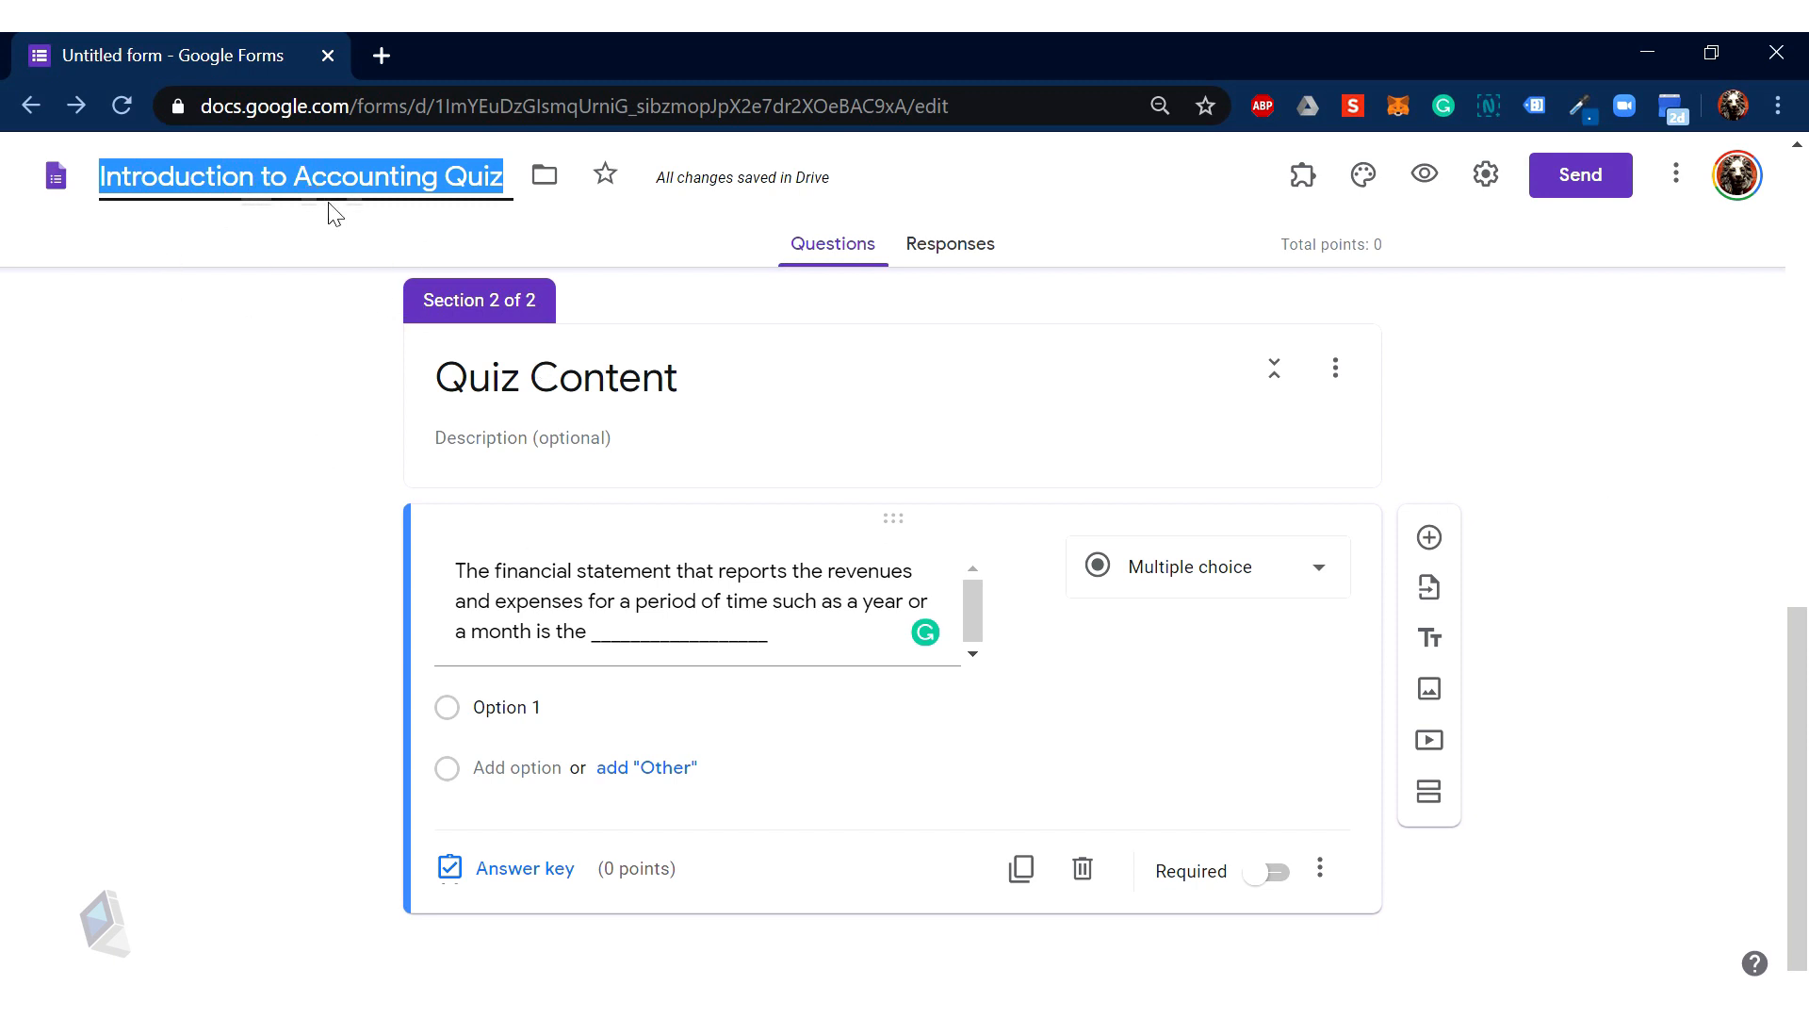
pyautogui.click(1583, 681)
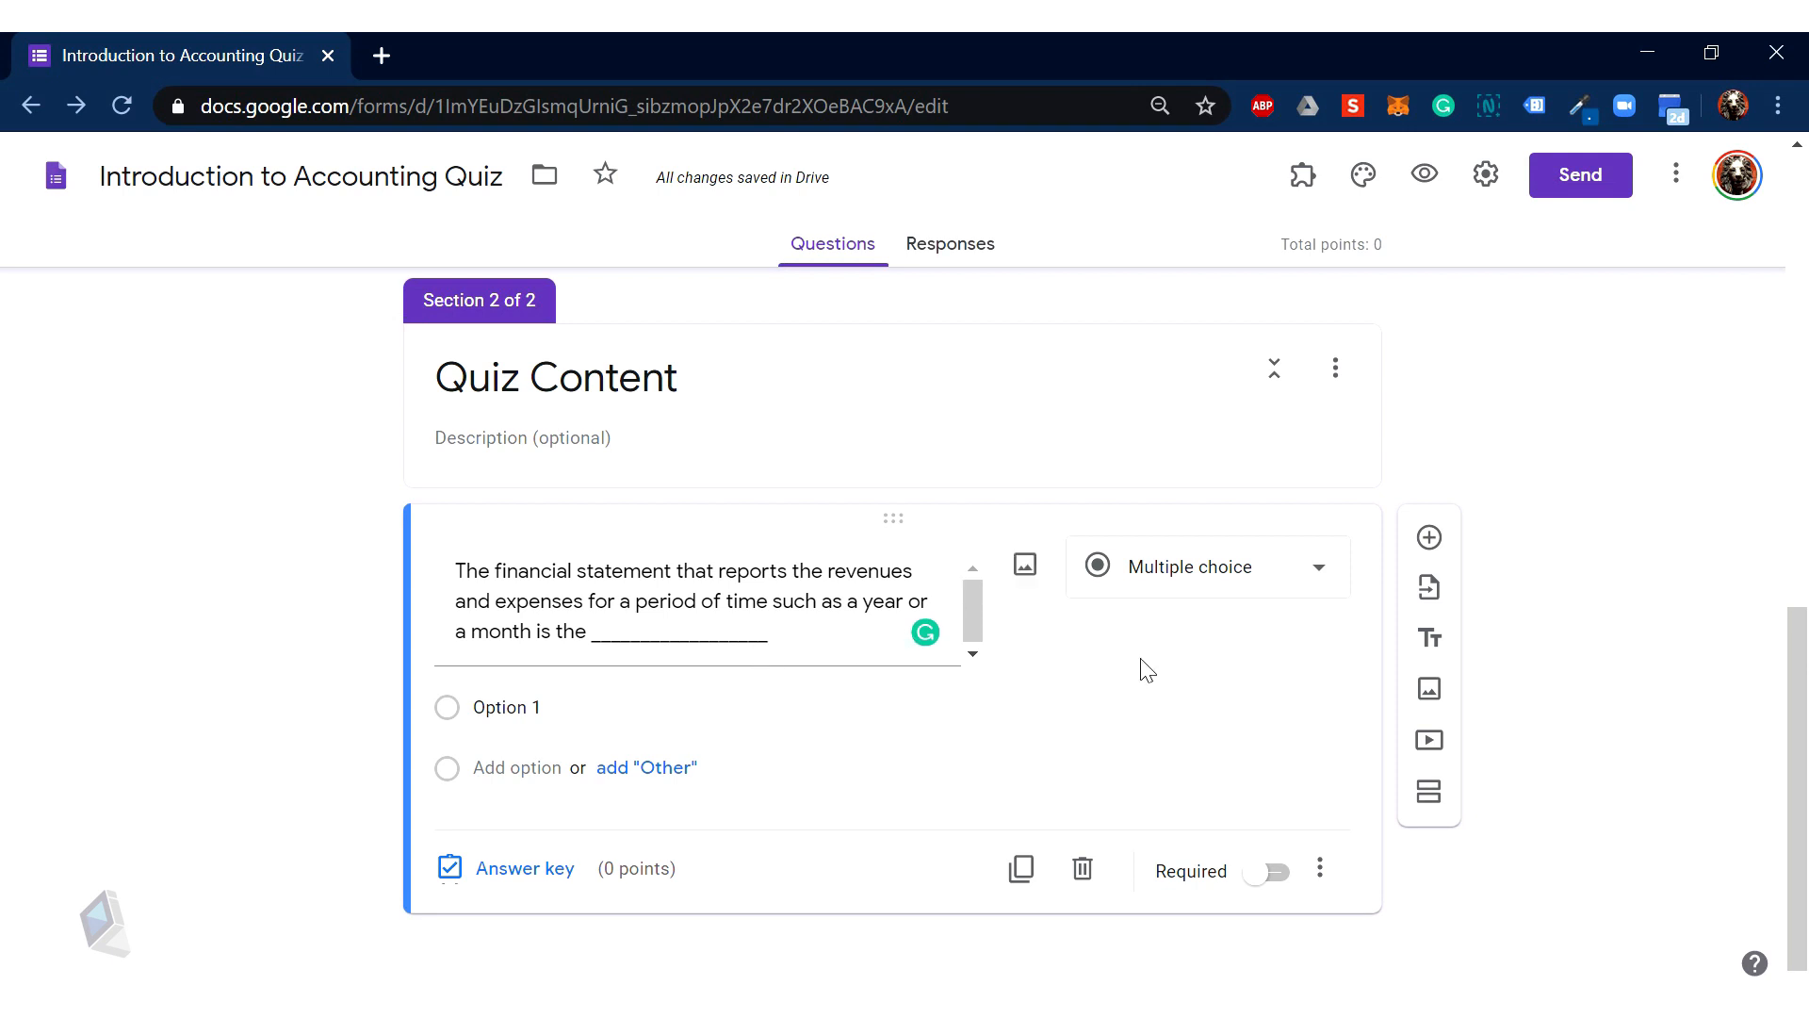
pyautogui.scroll(1, 1139, 667)
pyautogui.scroll(-1, 1135, 660)
# Step: Enter answer choices Balance Sheet, Income Statement and Statement of Cash Flows
pyautogui.click(502, 714)
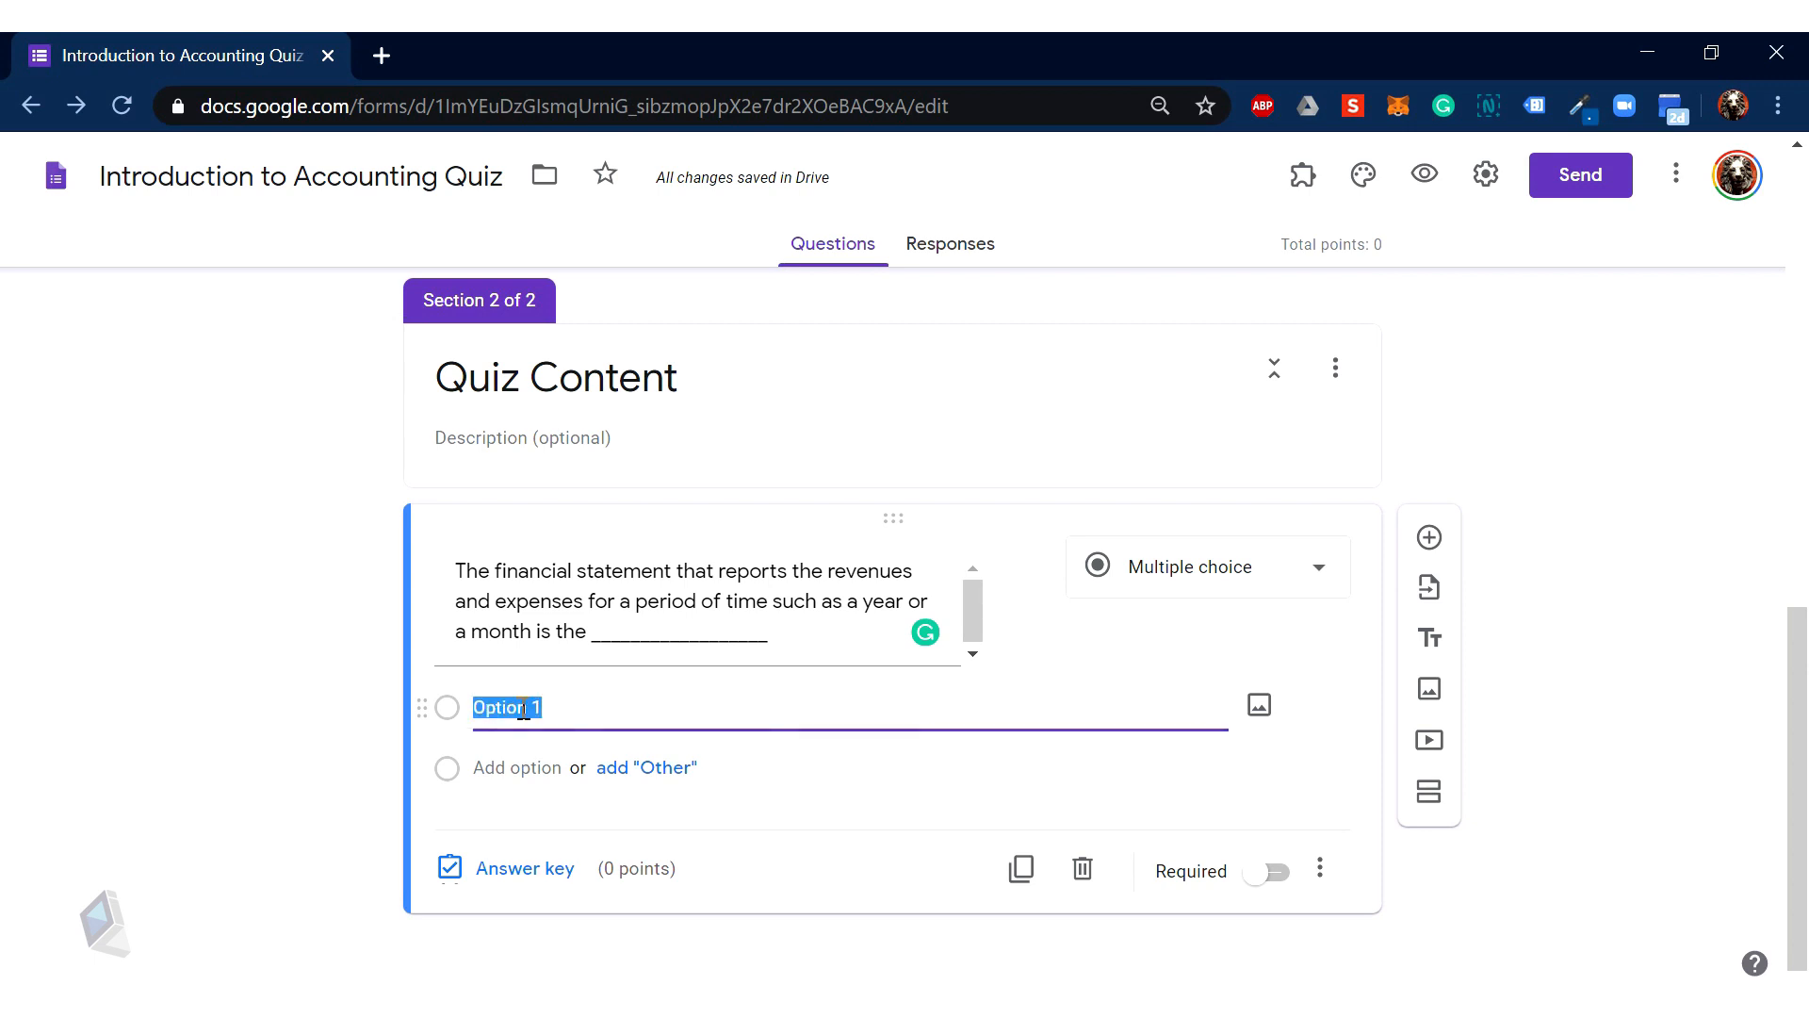
pyautogui.write('B')
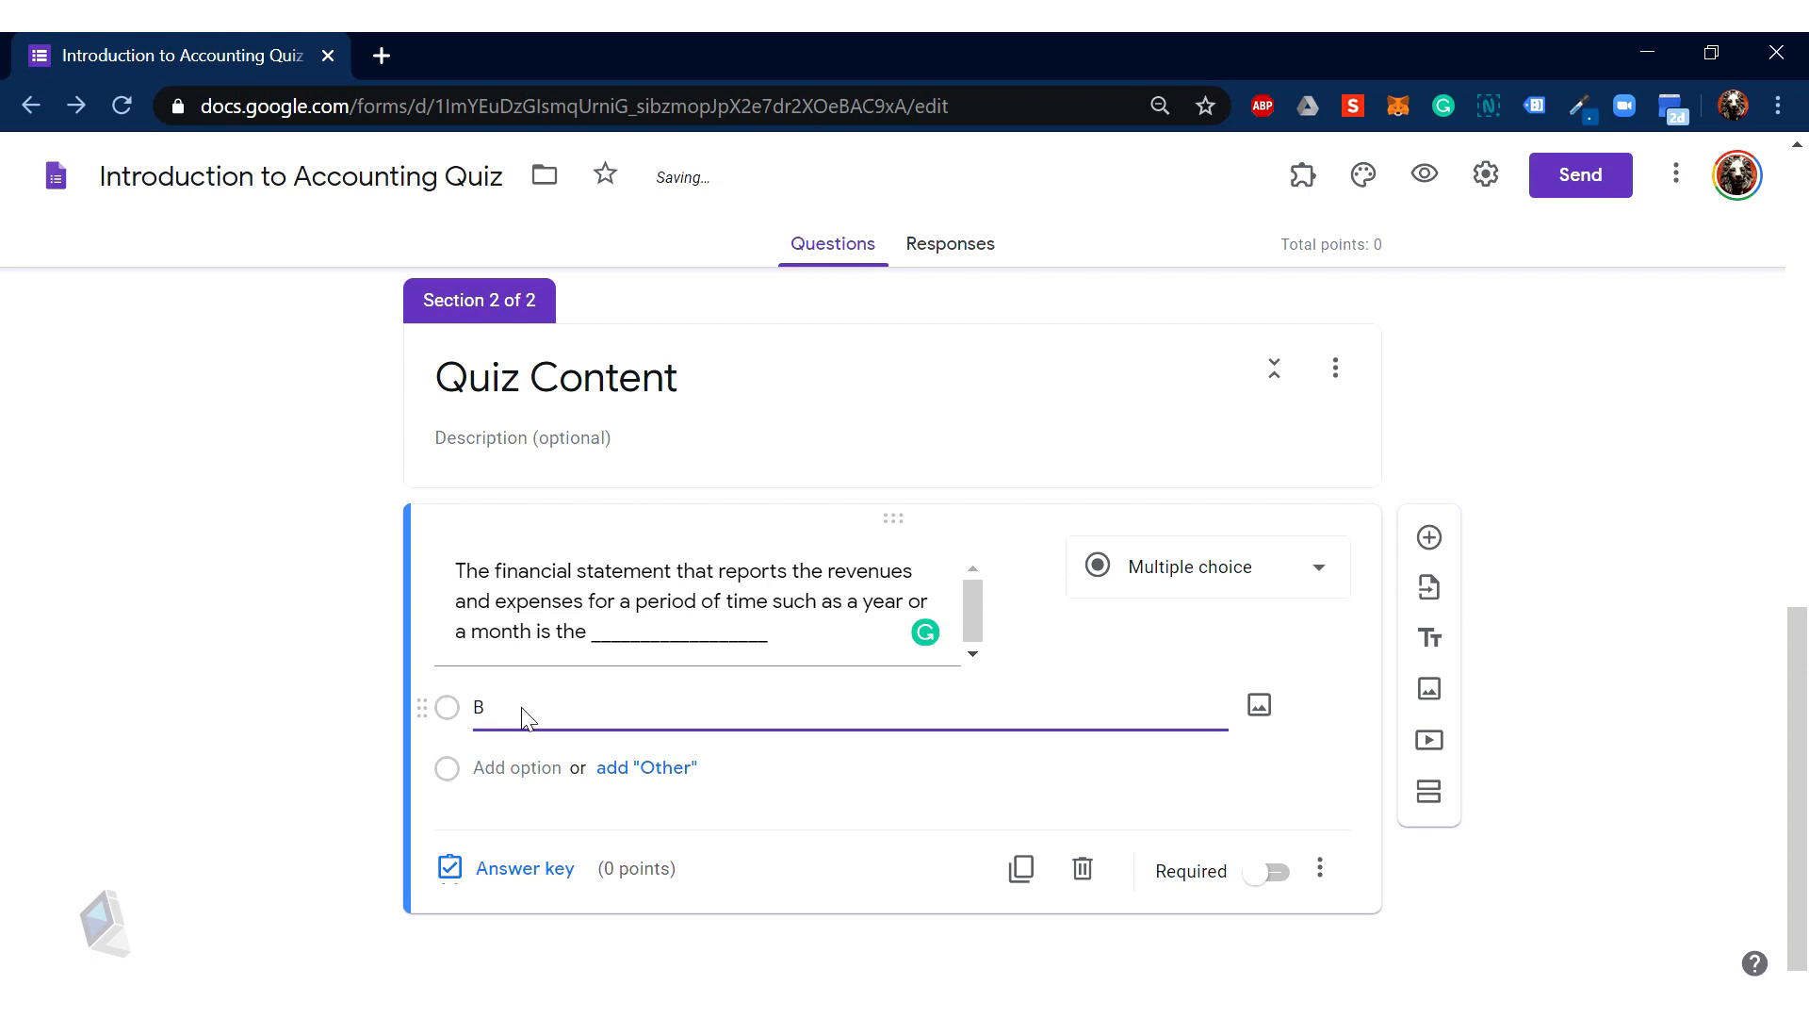
pyautogui.write('alance Sheet')
pyautogui.click(525, 767)
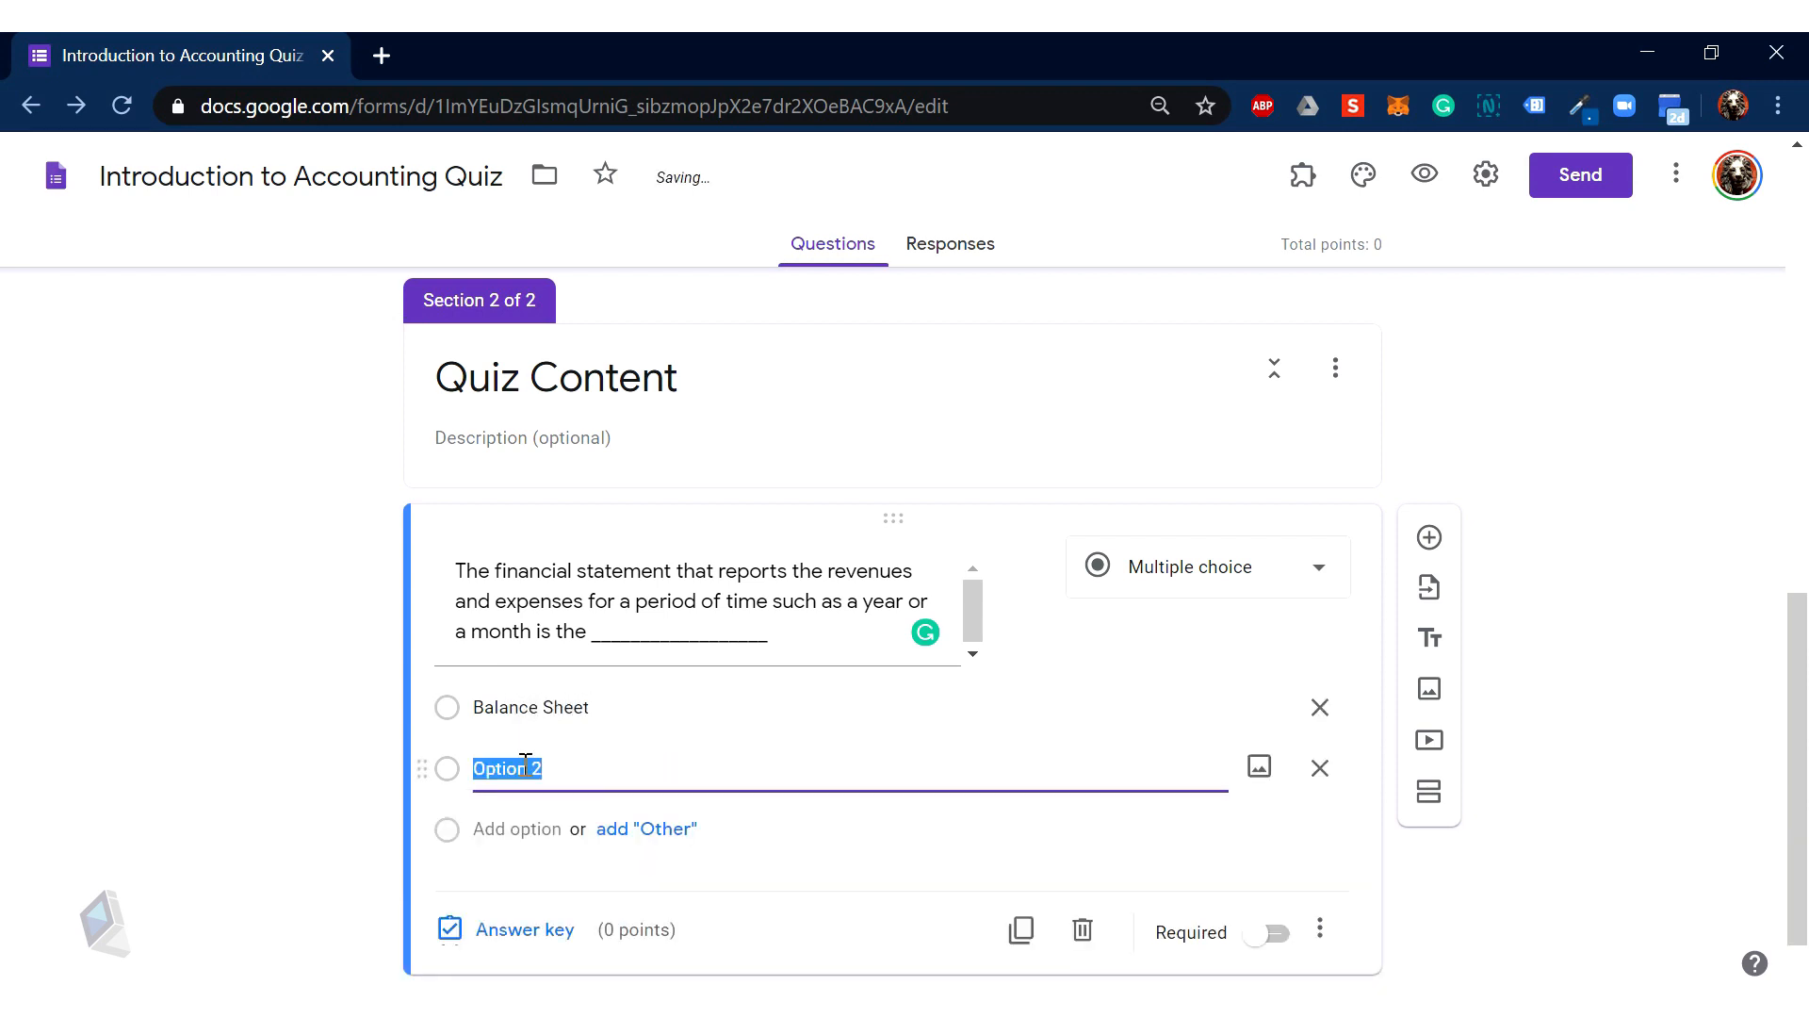
pyautogui.write('Income Statement')
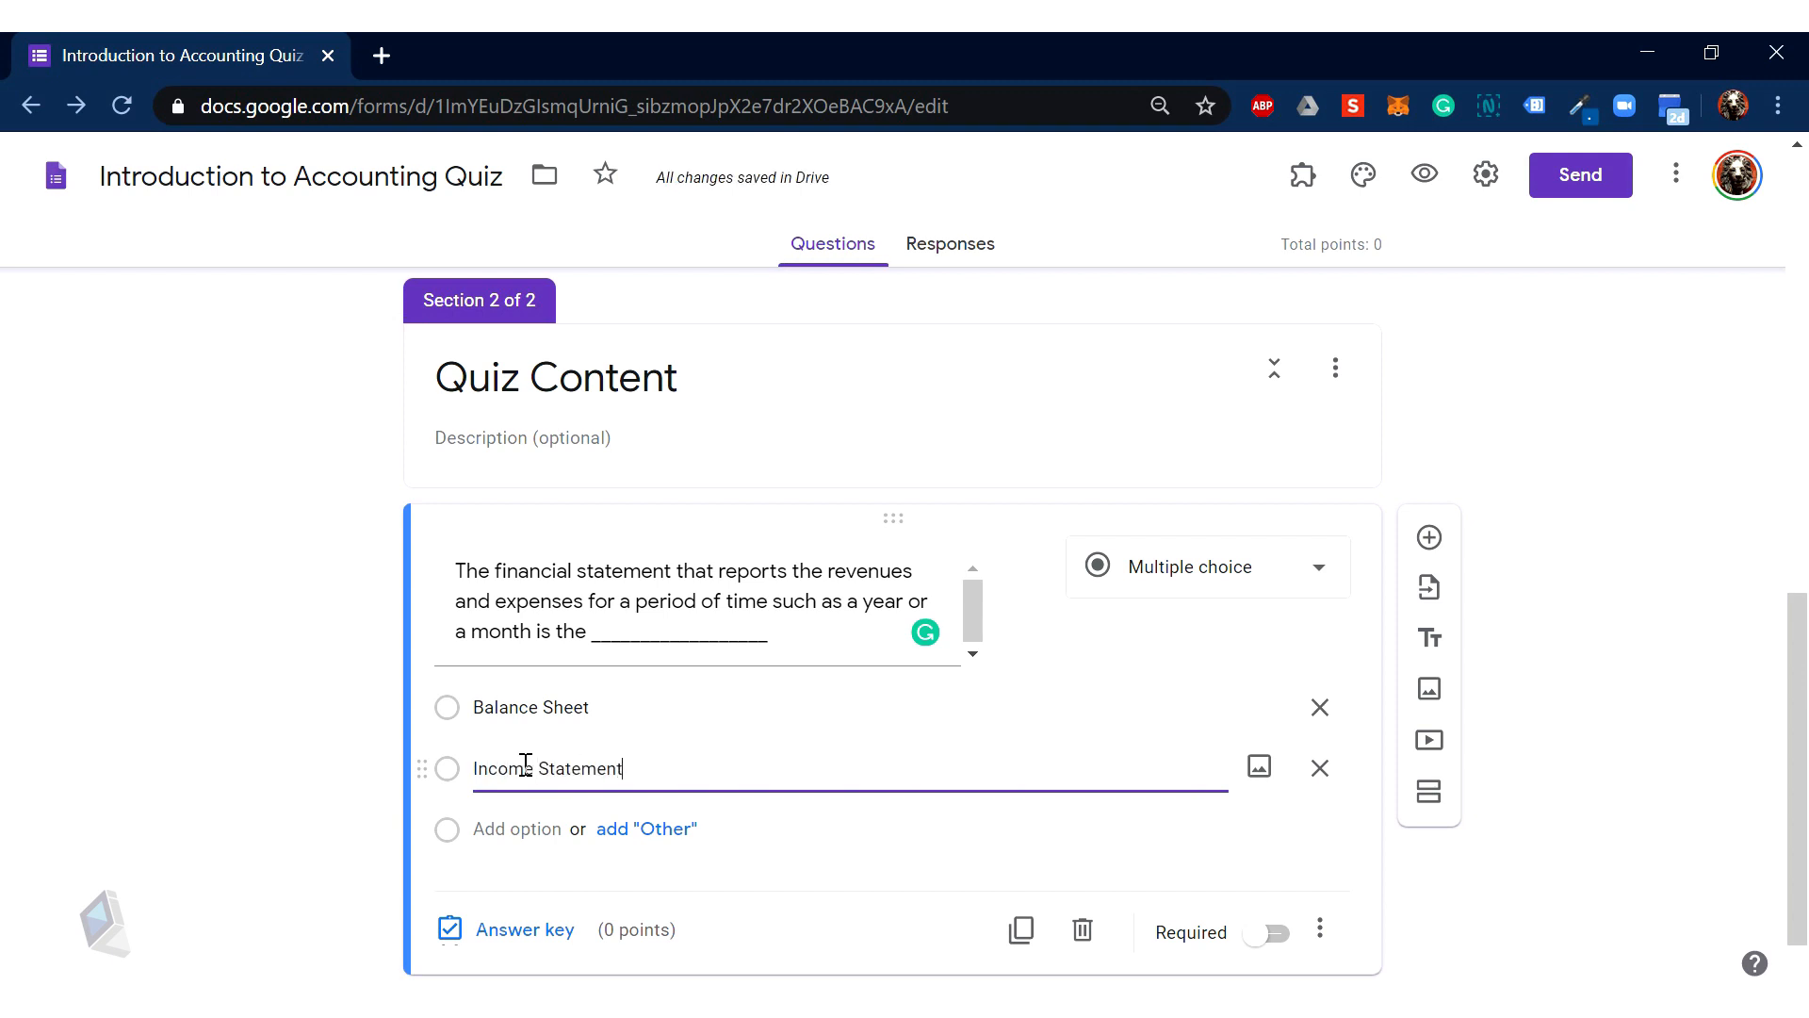
pyautogui.click(523, 826)
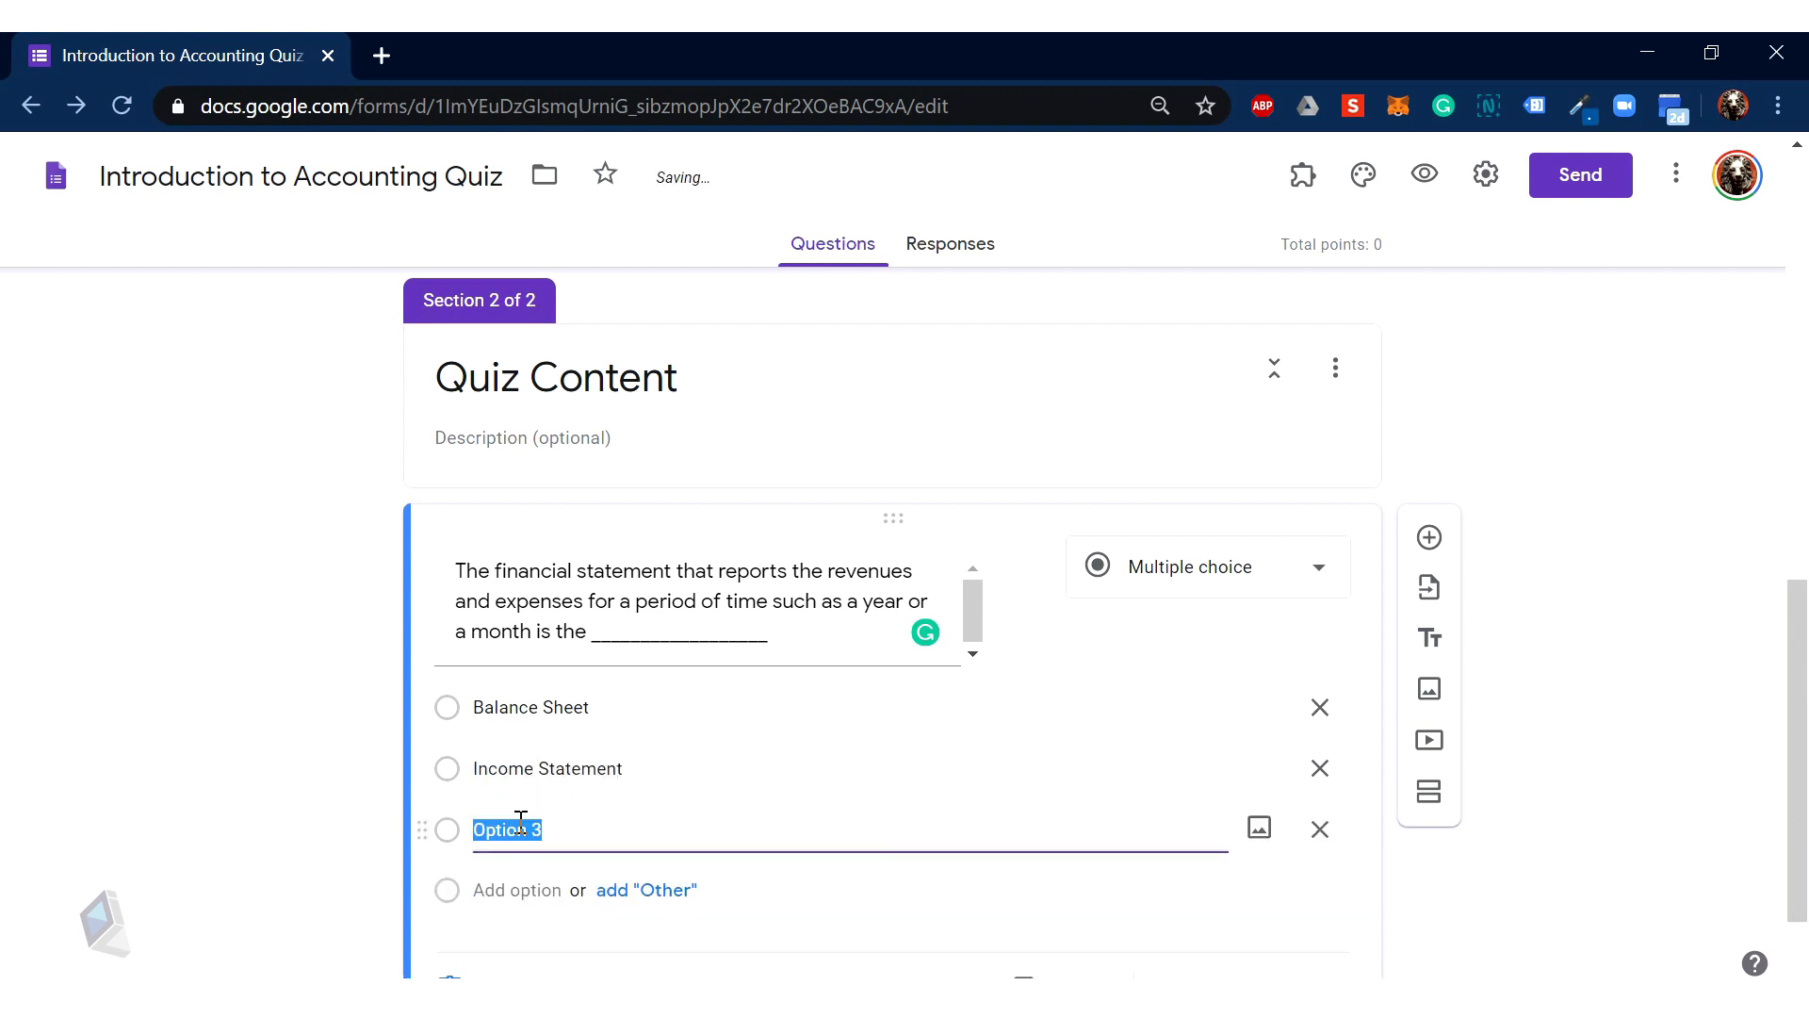
pyautogui.write('Statement of A')
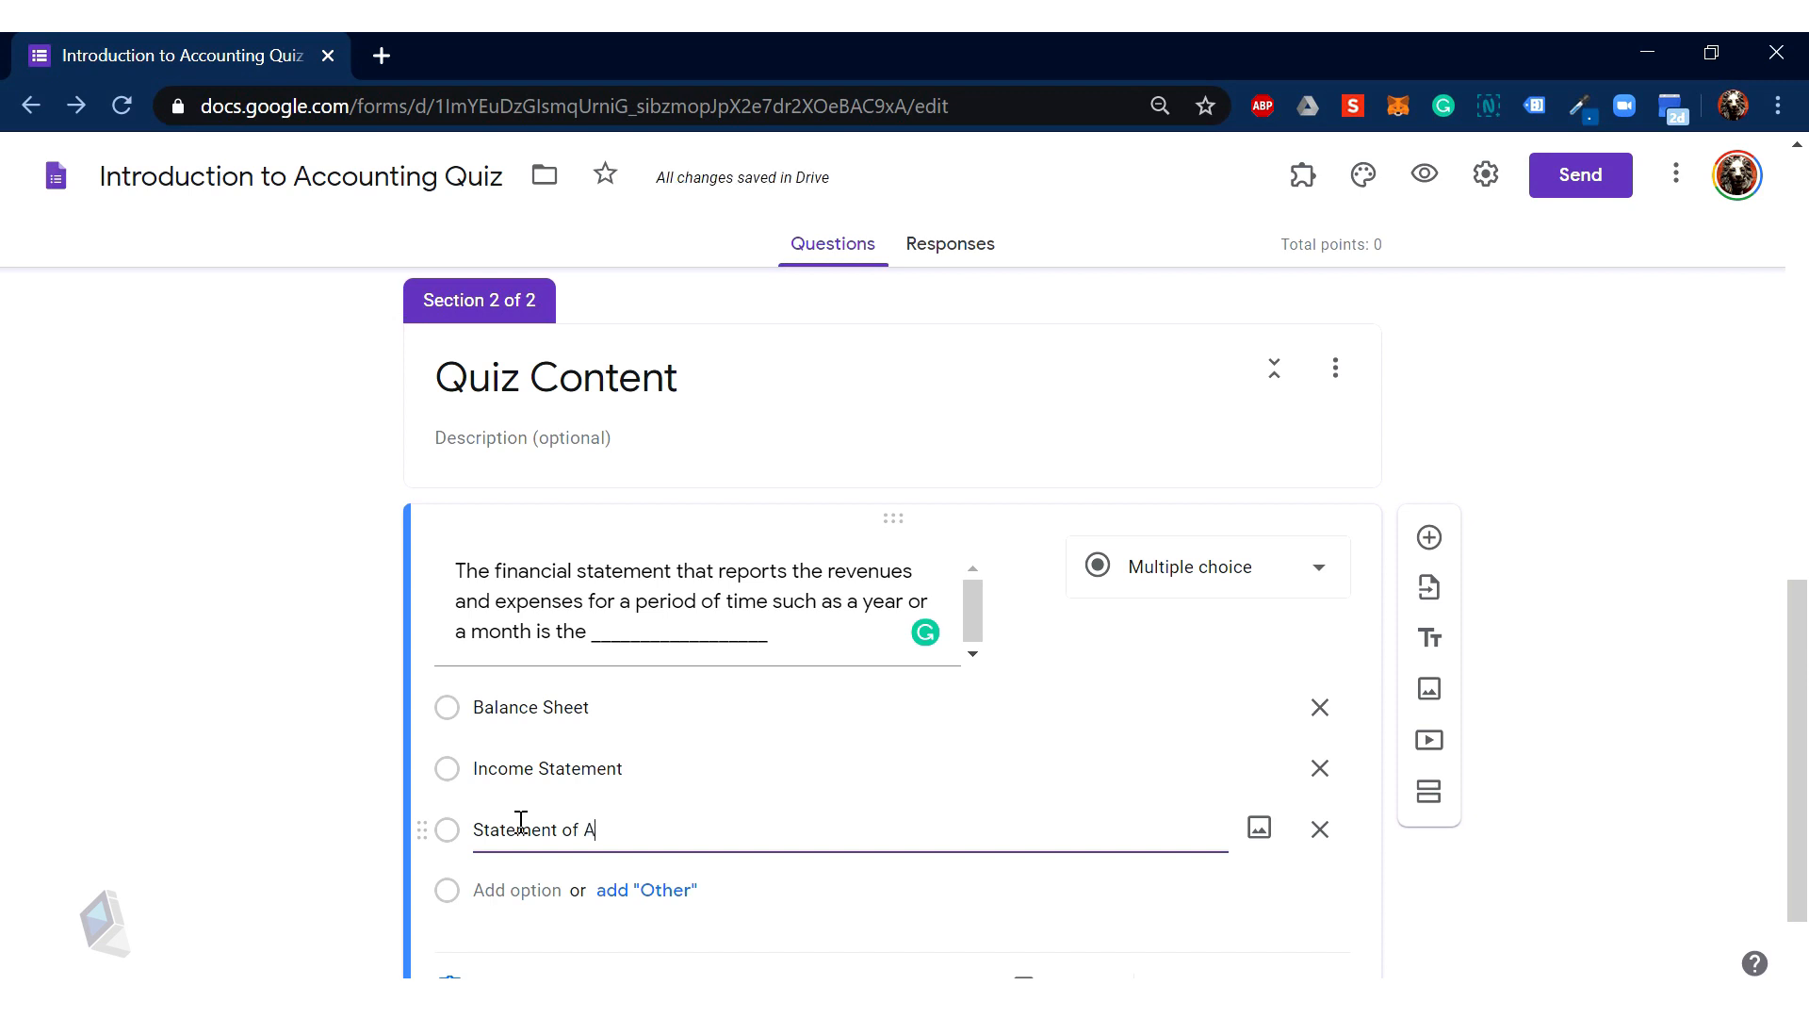
pyautogui.press('BackSpace')
pyautogui.write('Cash Flows')
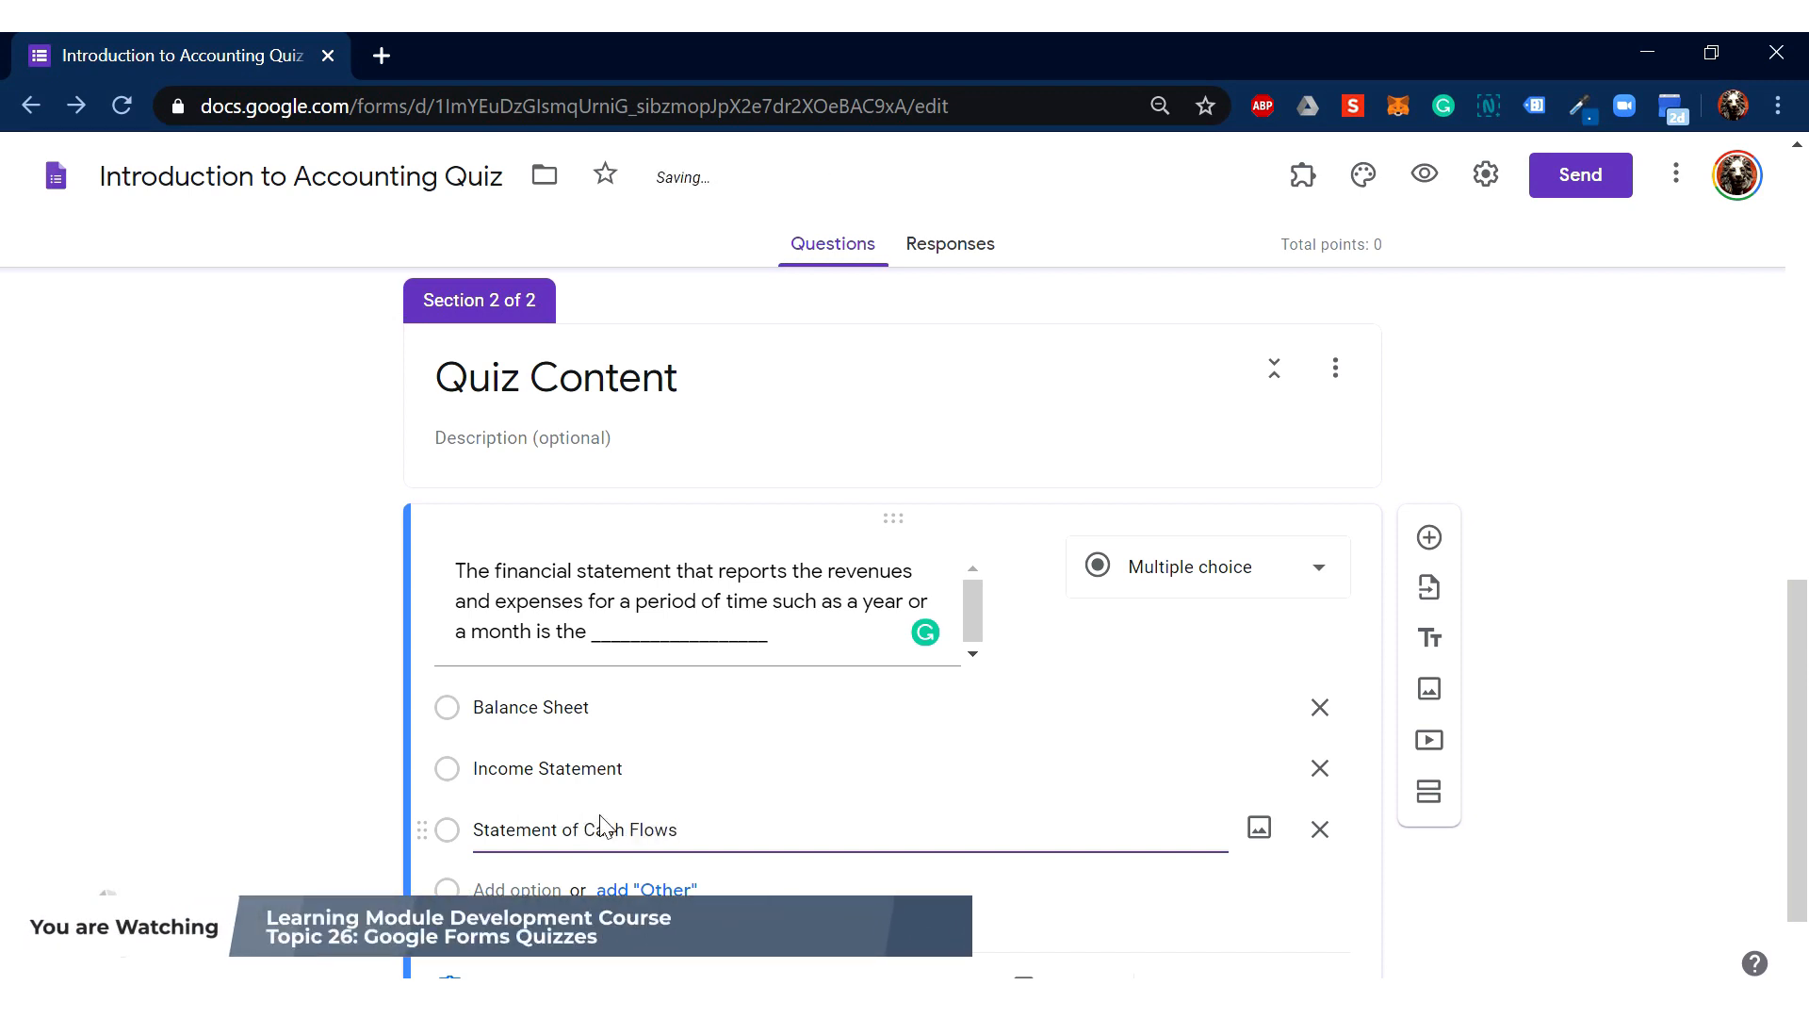
pyautogui.scroll(-1, 604, 827)
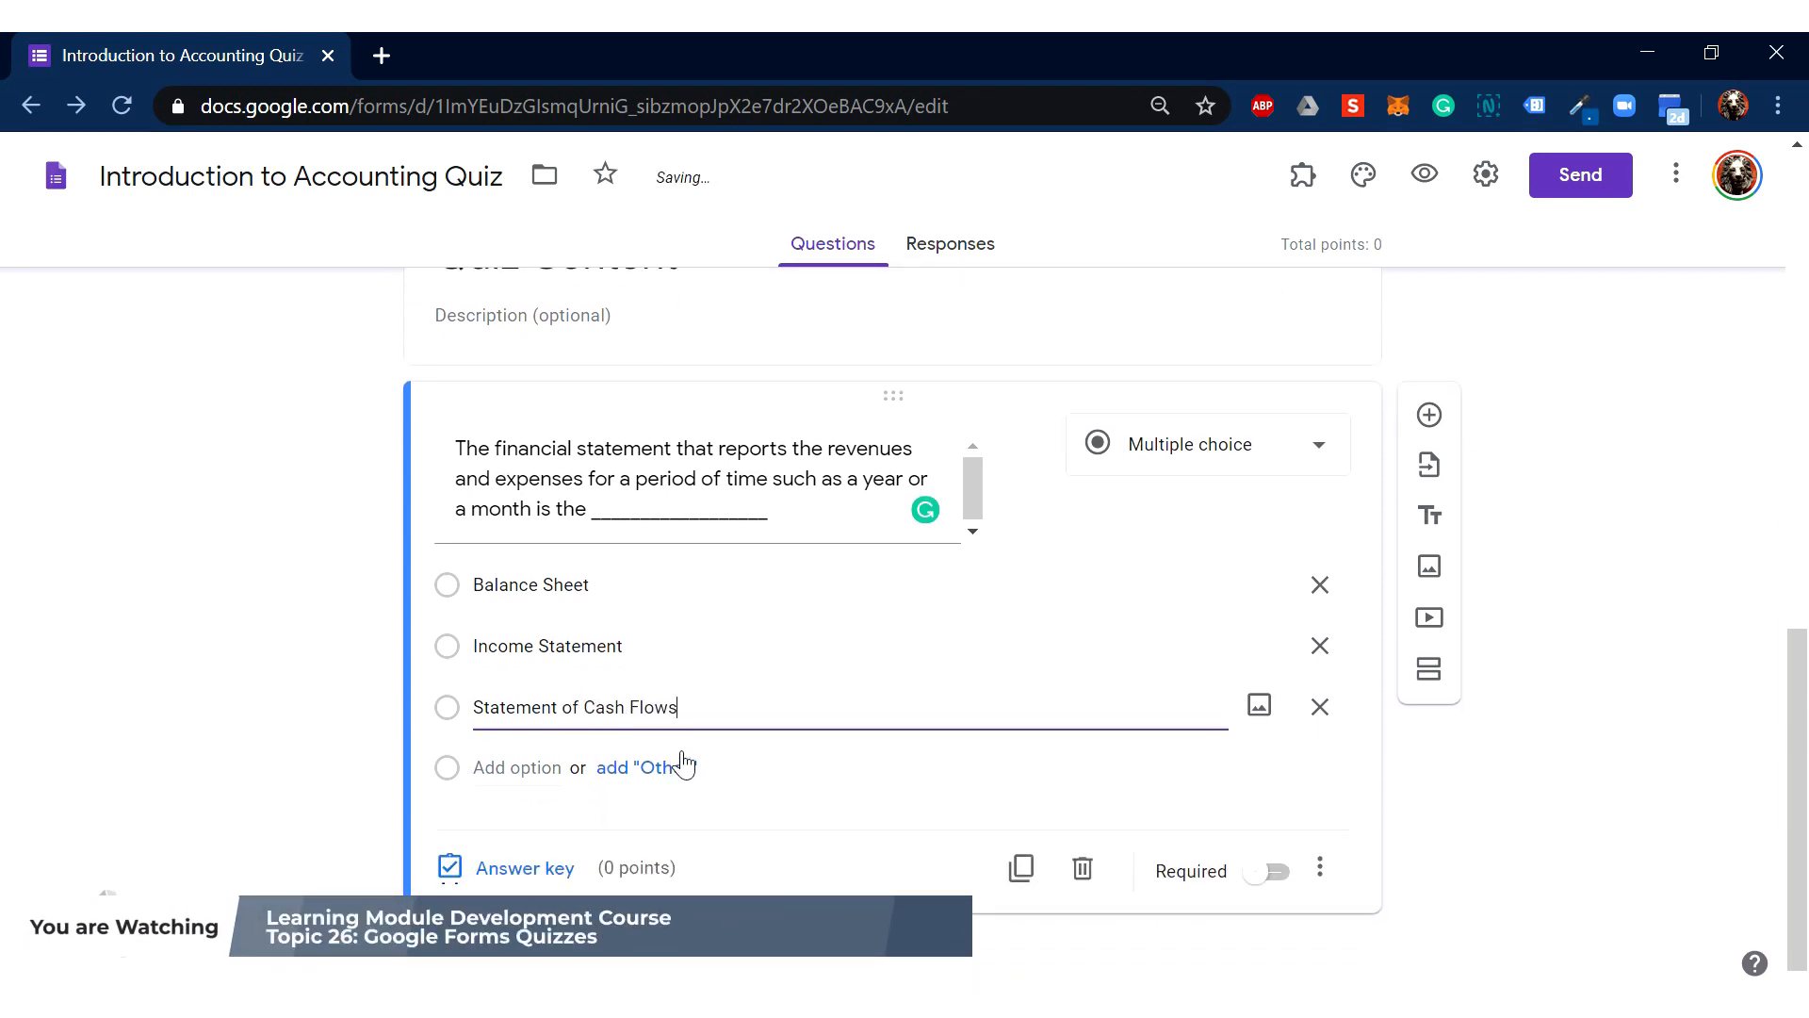
# Step: Keep the first question multiple choice and set Income Statement as its 1-point correct answer
pyautogui.click(1210, 457)
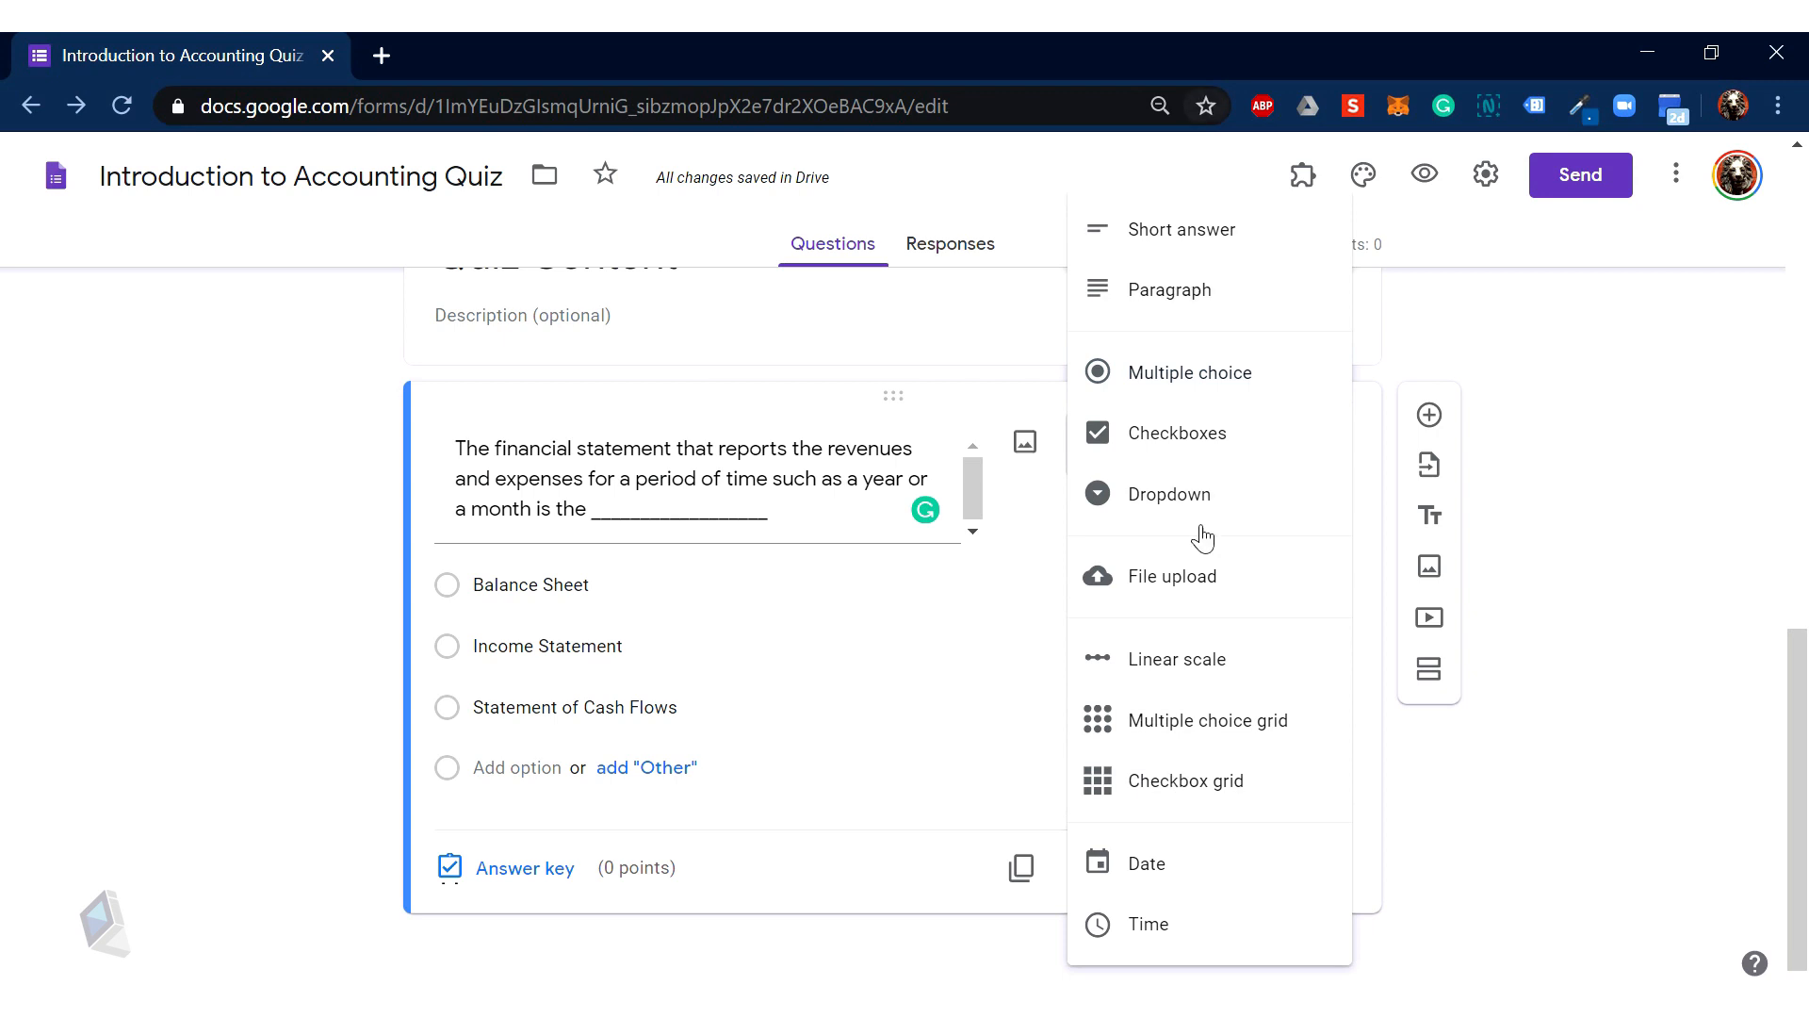
pyautogui.click(1539, 570)
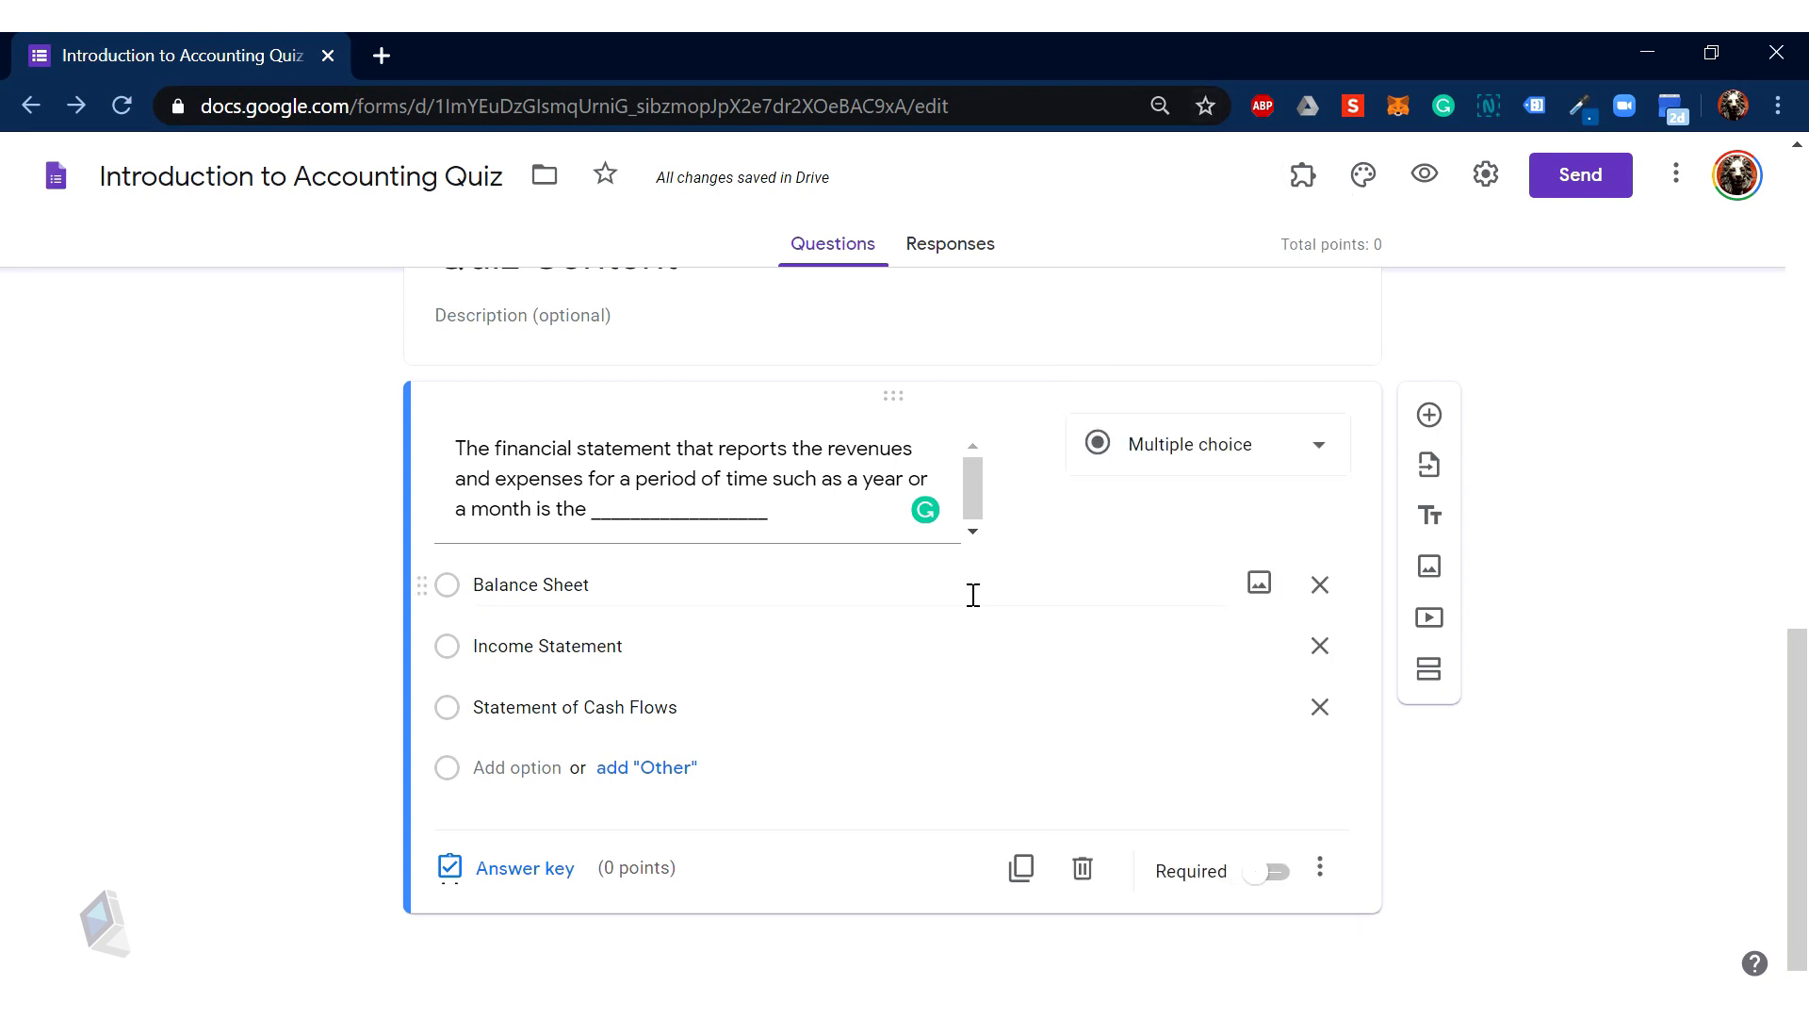
pyautogui.click(525, 868)
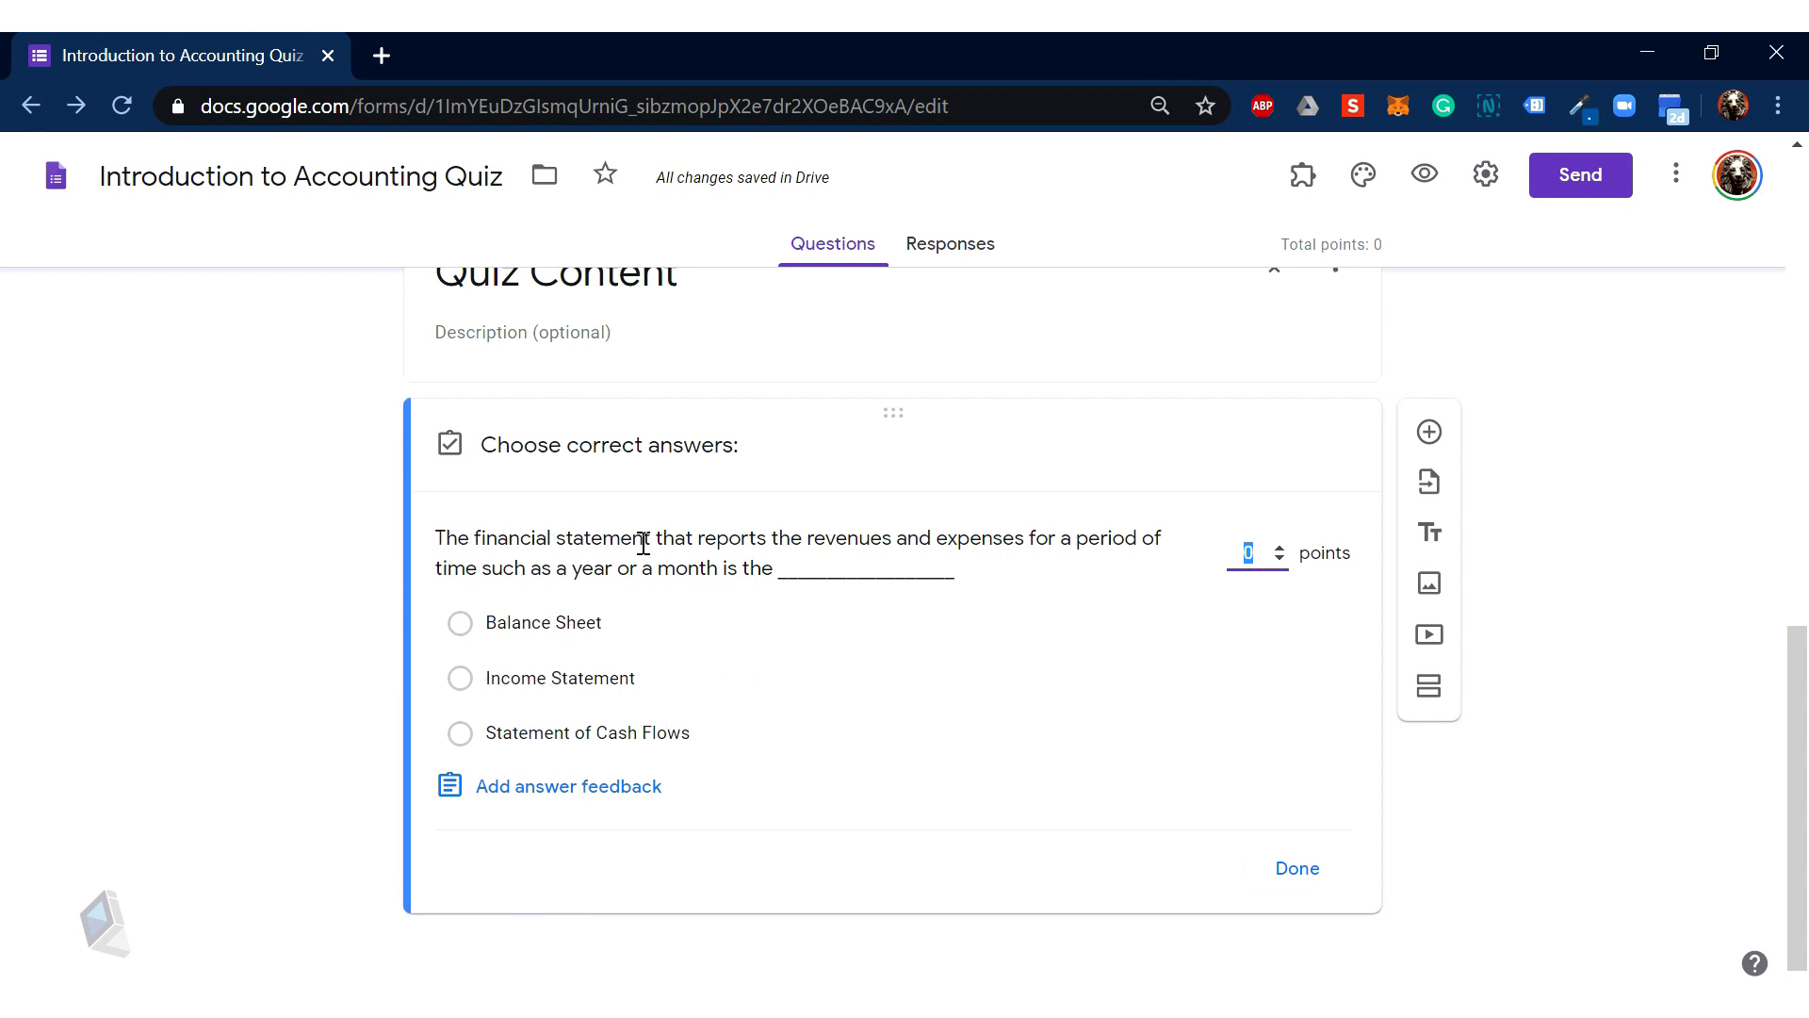
pyautogui.click(528, 691)
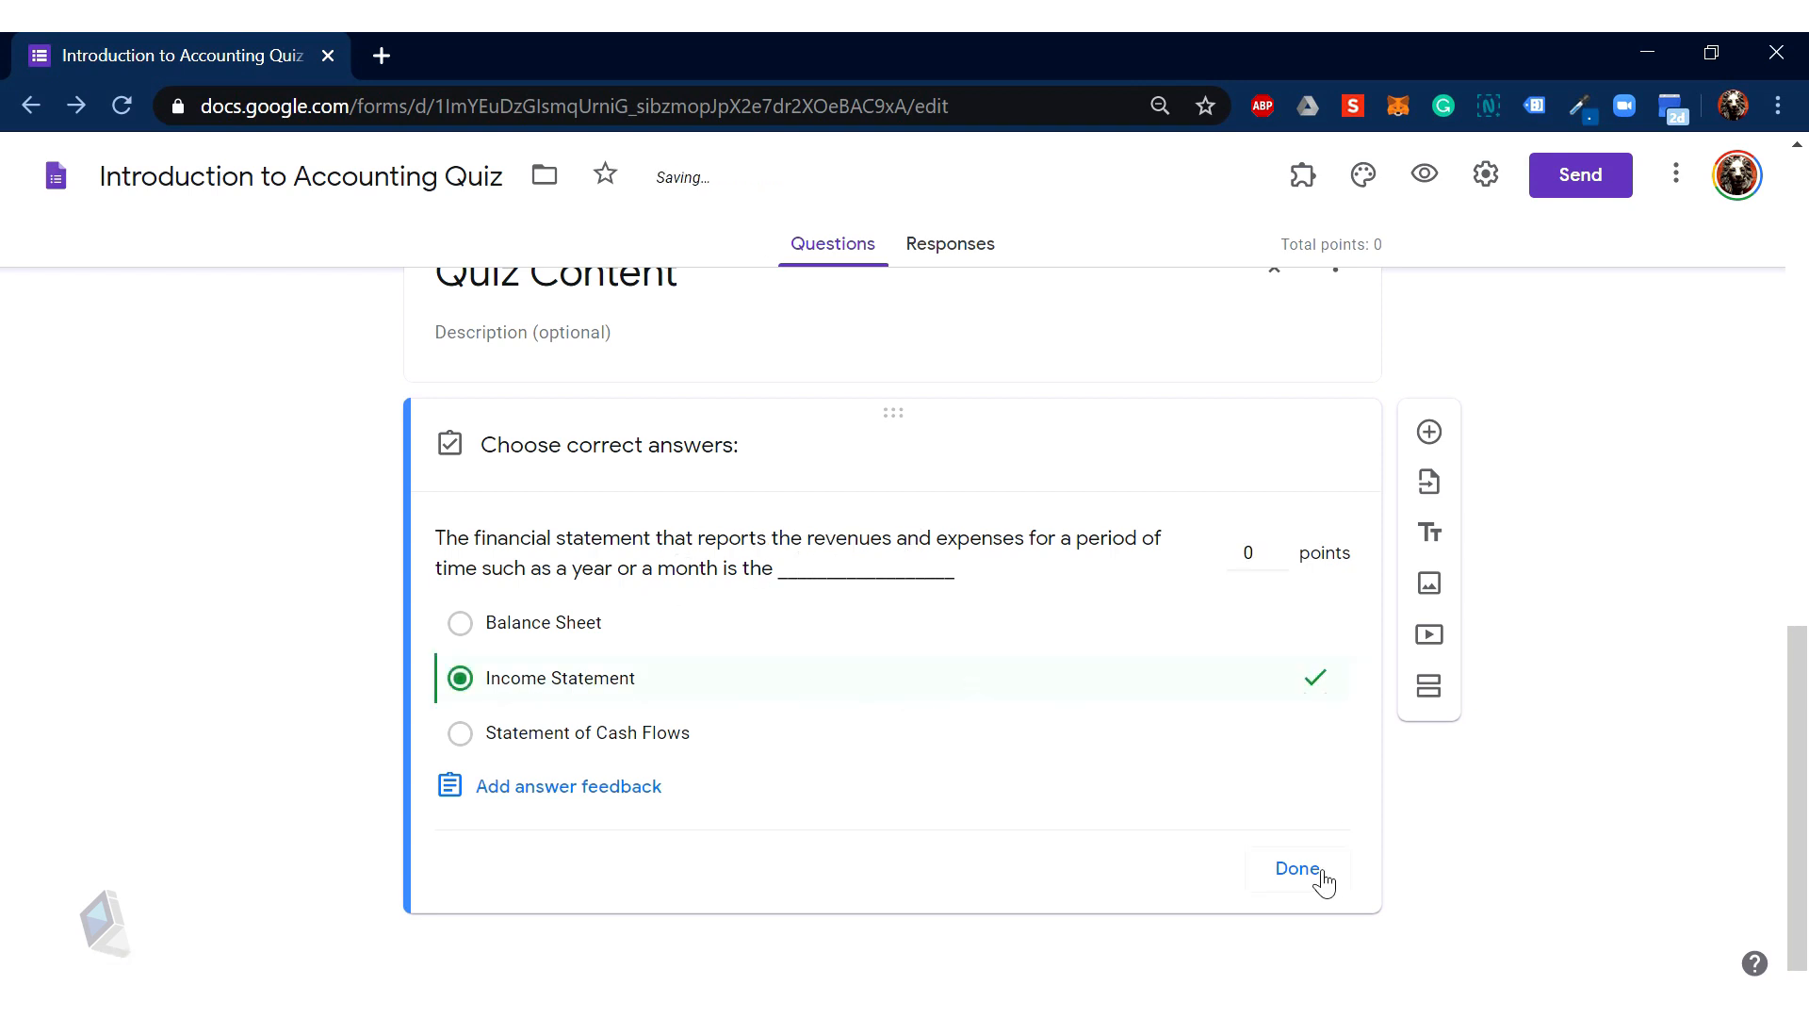
pyautogui.click(1279, 547)
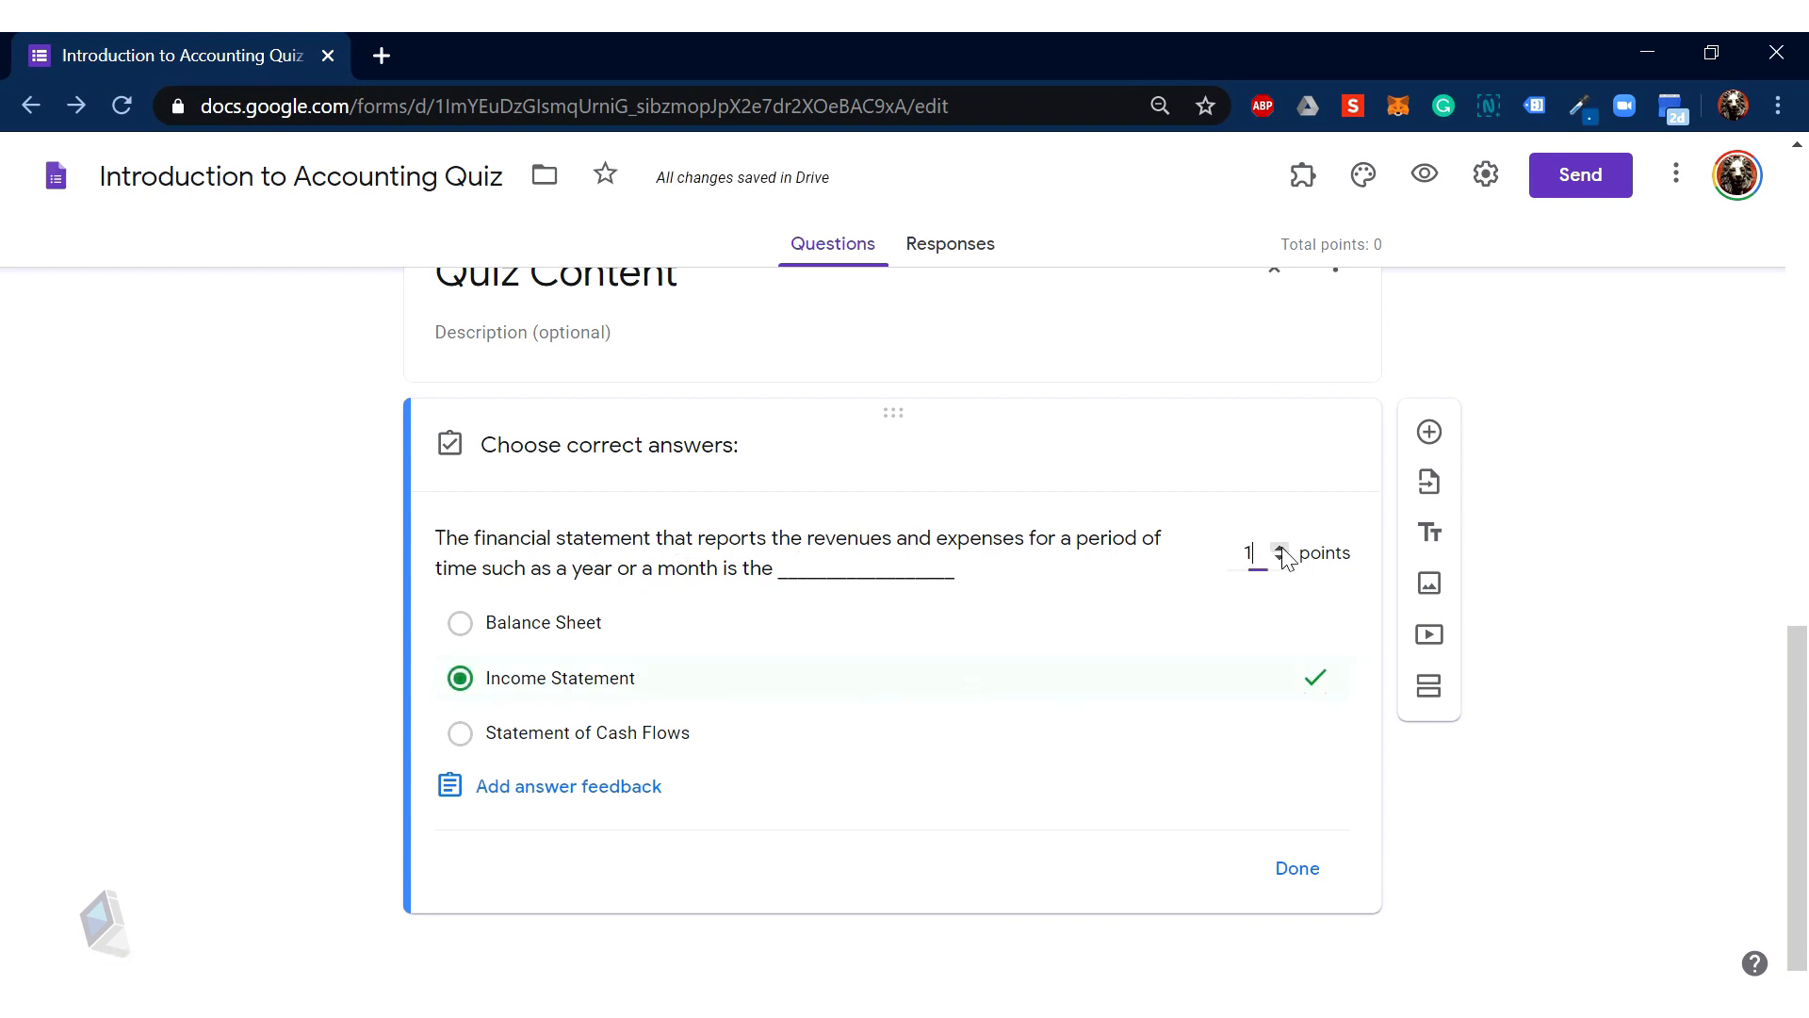
pyautogui.click(1310, 868)
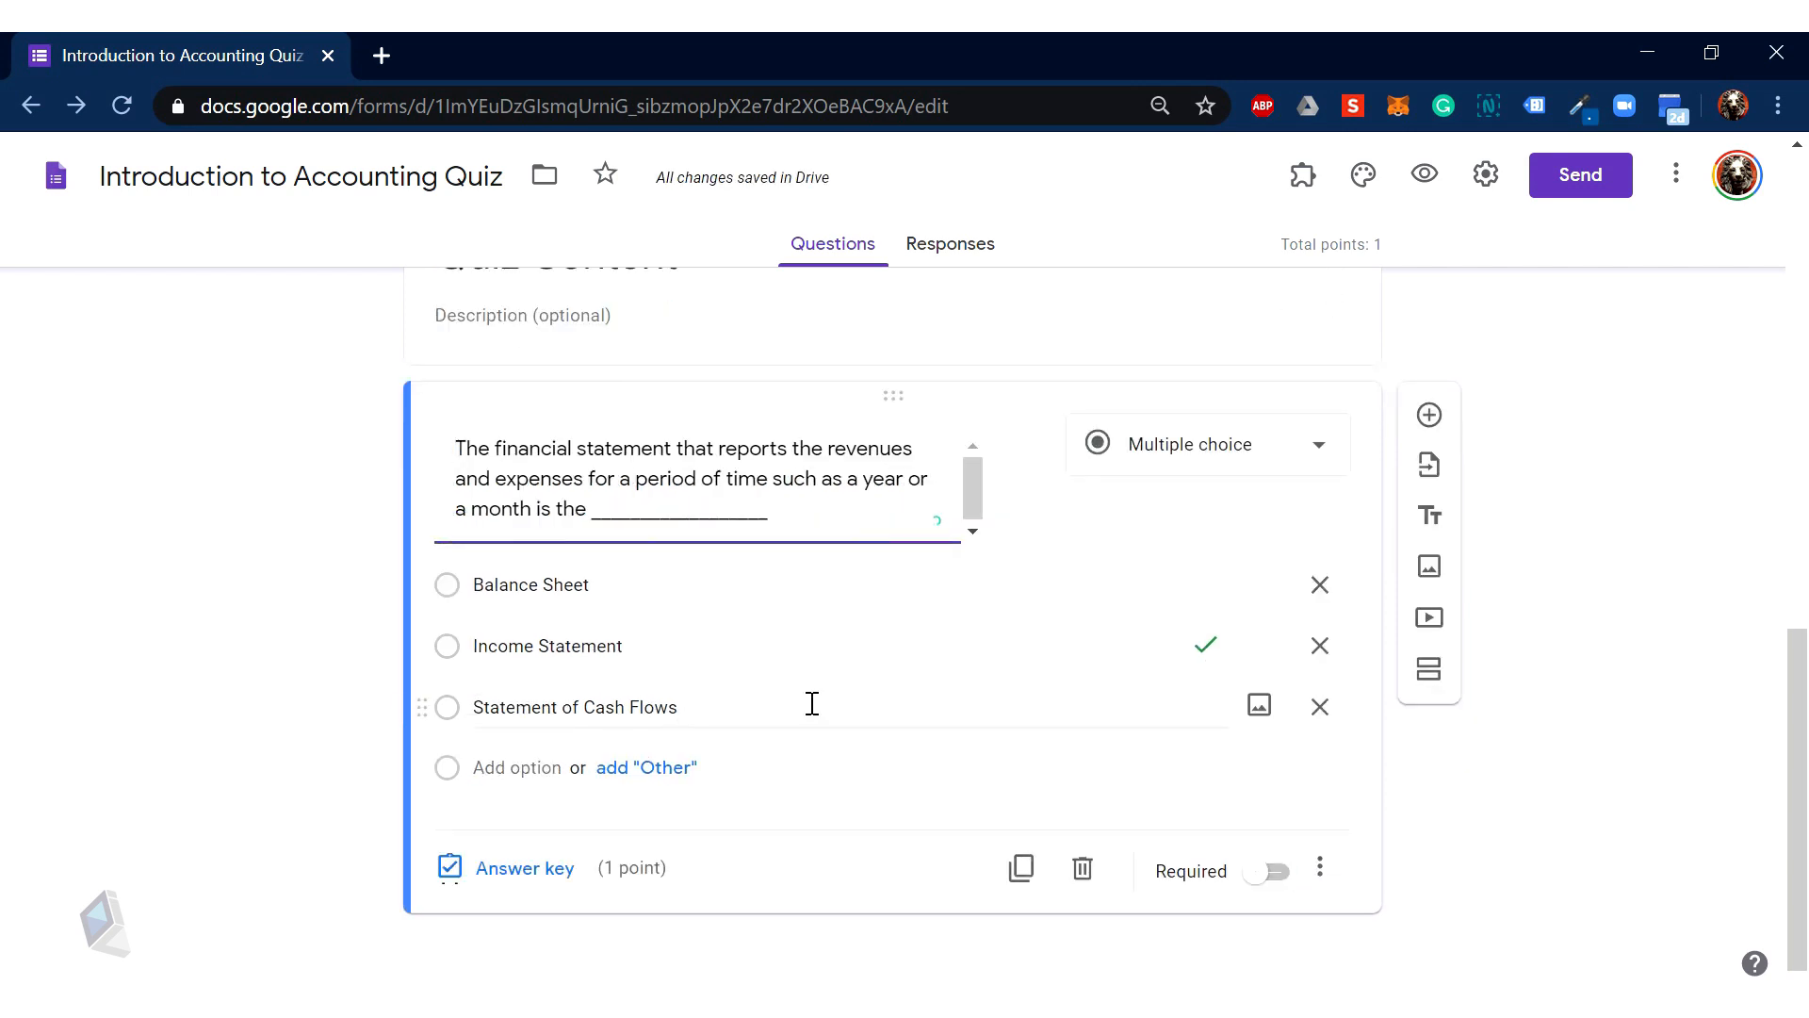
# Step: Add a new blank question and bring the SAMPLE QUIZ 1 Word document forward
pyautogui.click(1429, 415)
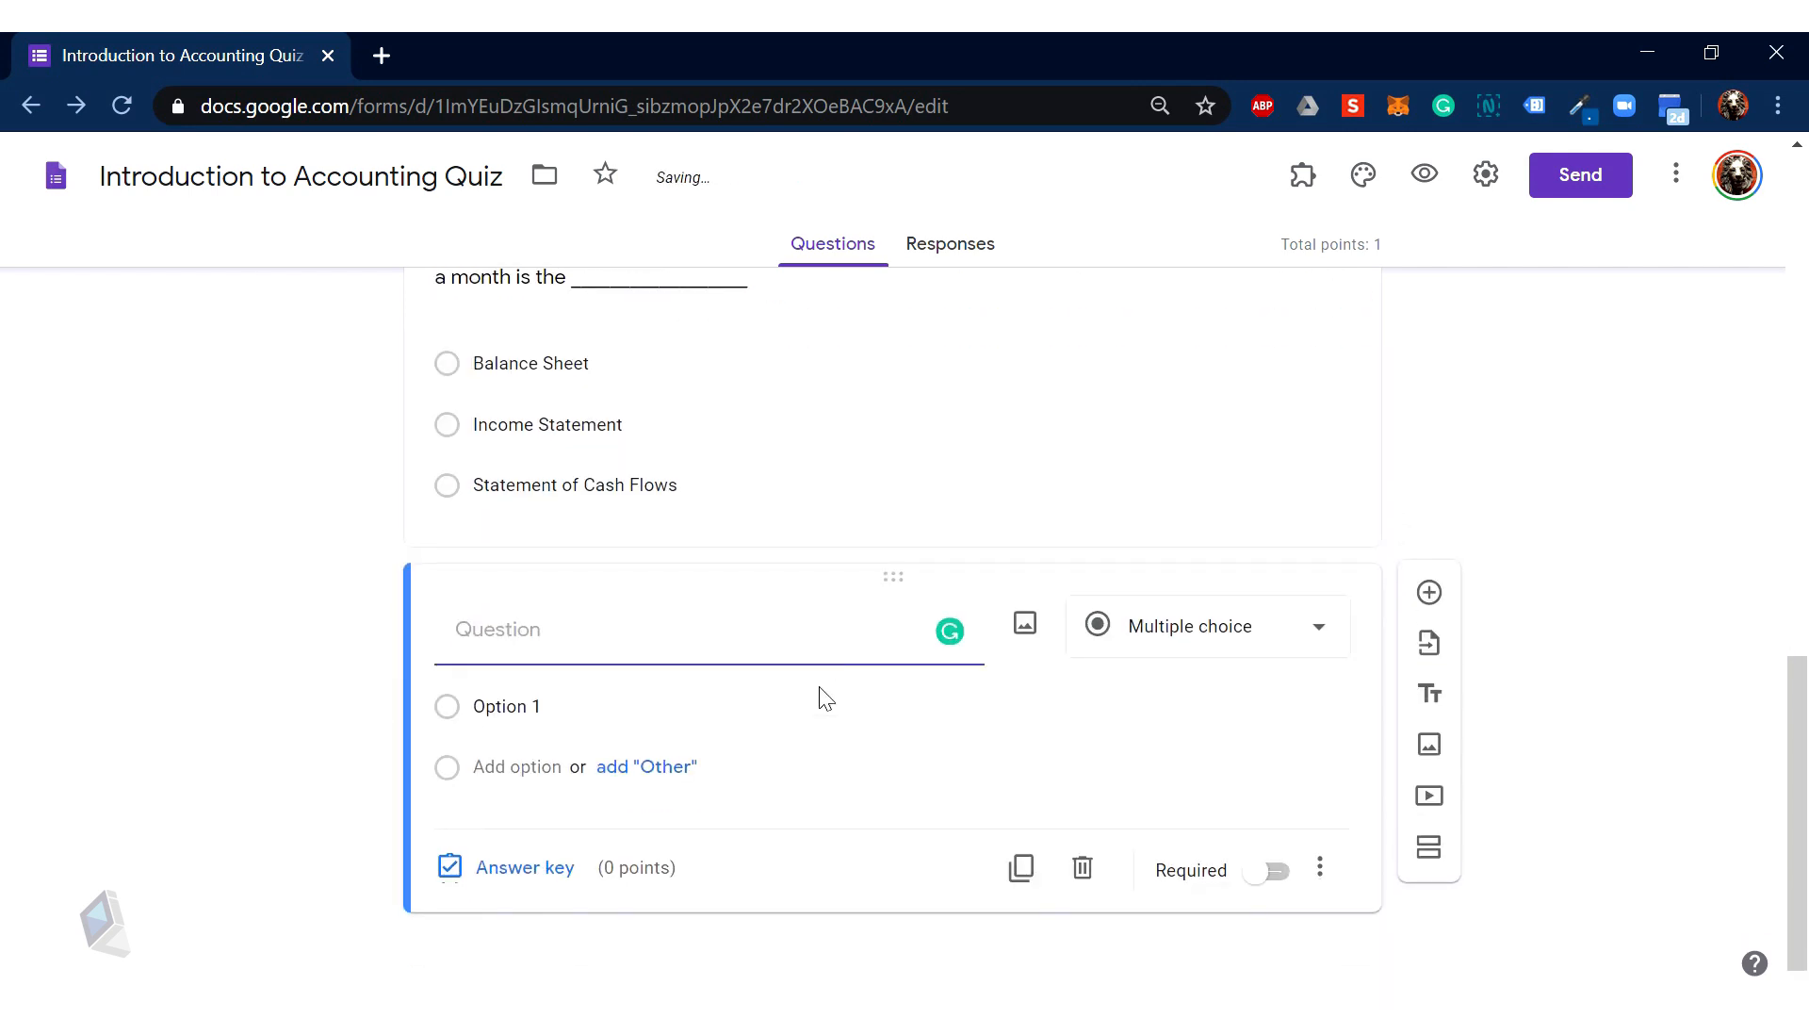
pyautogui.click(318, 1008)
pyautogui.click(470, 895)
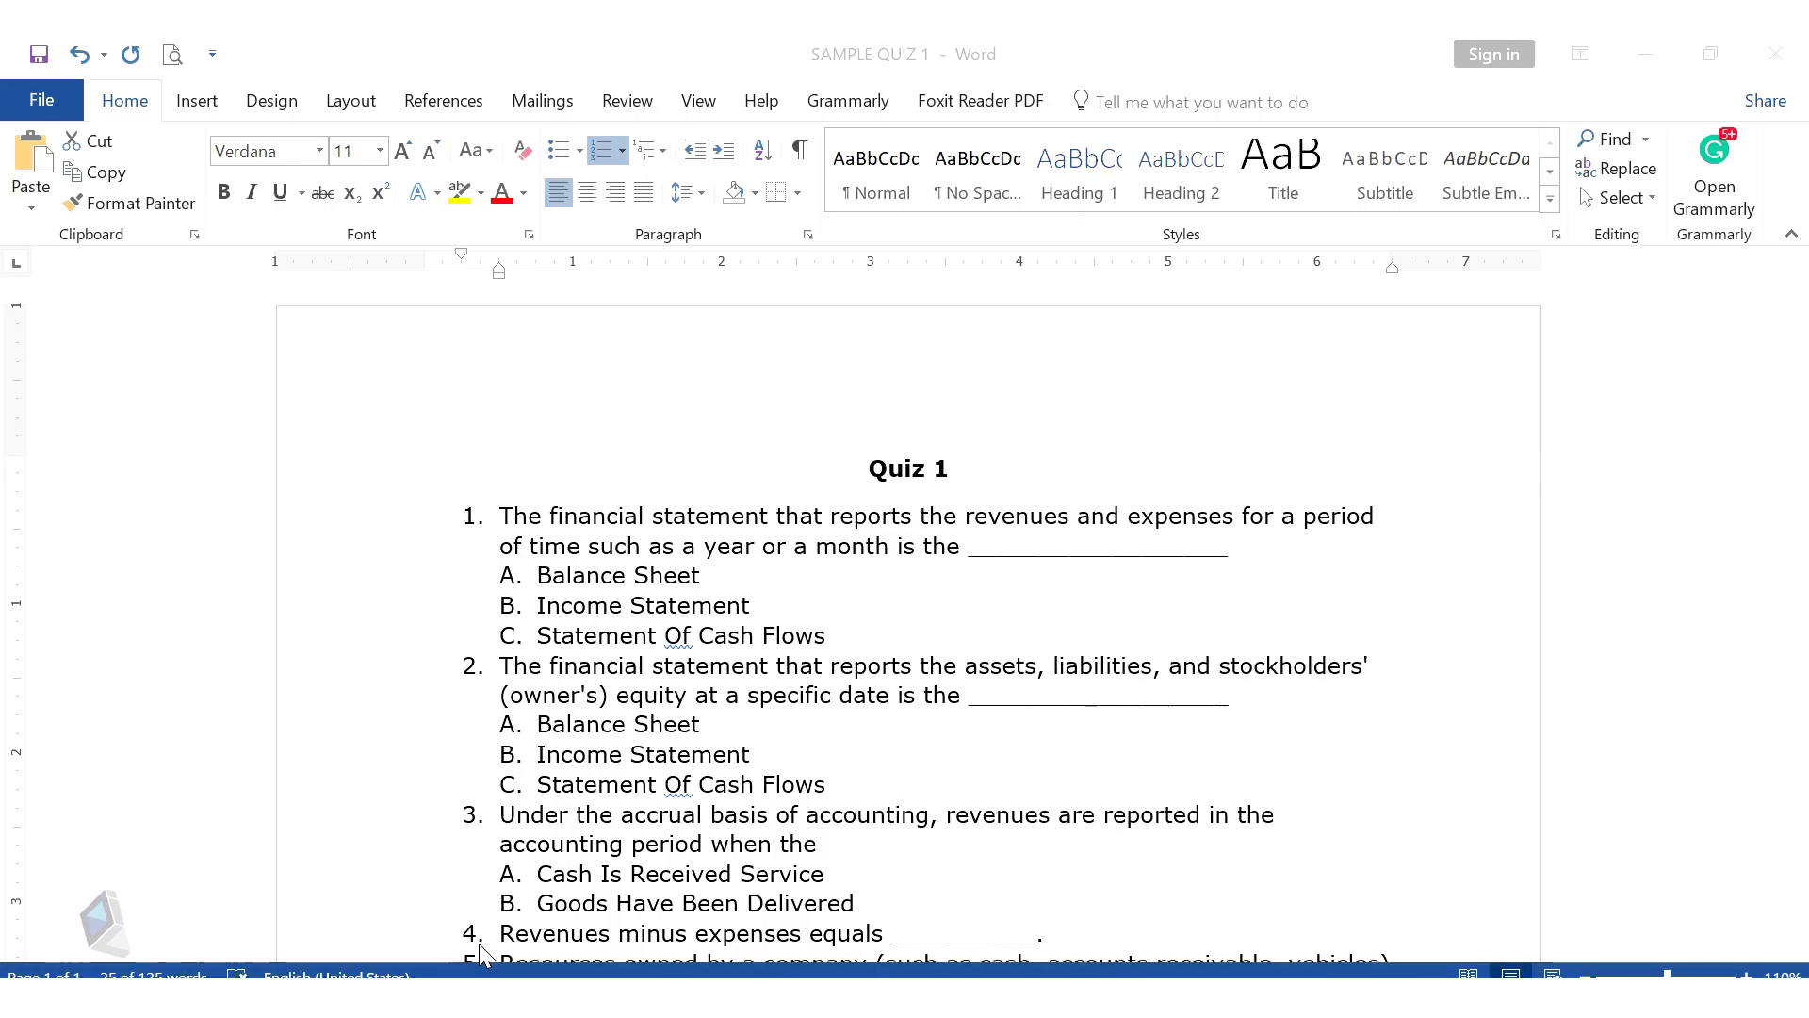
# Step: Copy question 3's text from SAMPLE QUIZ 1 and head back to the browser
pyautogui.scroll(-2, 660, 651)
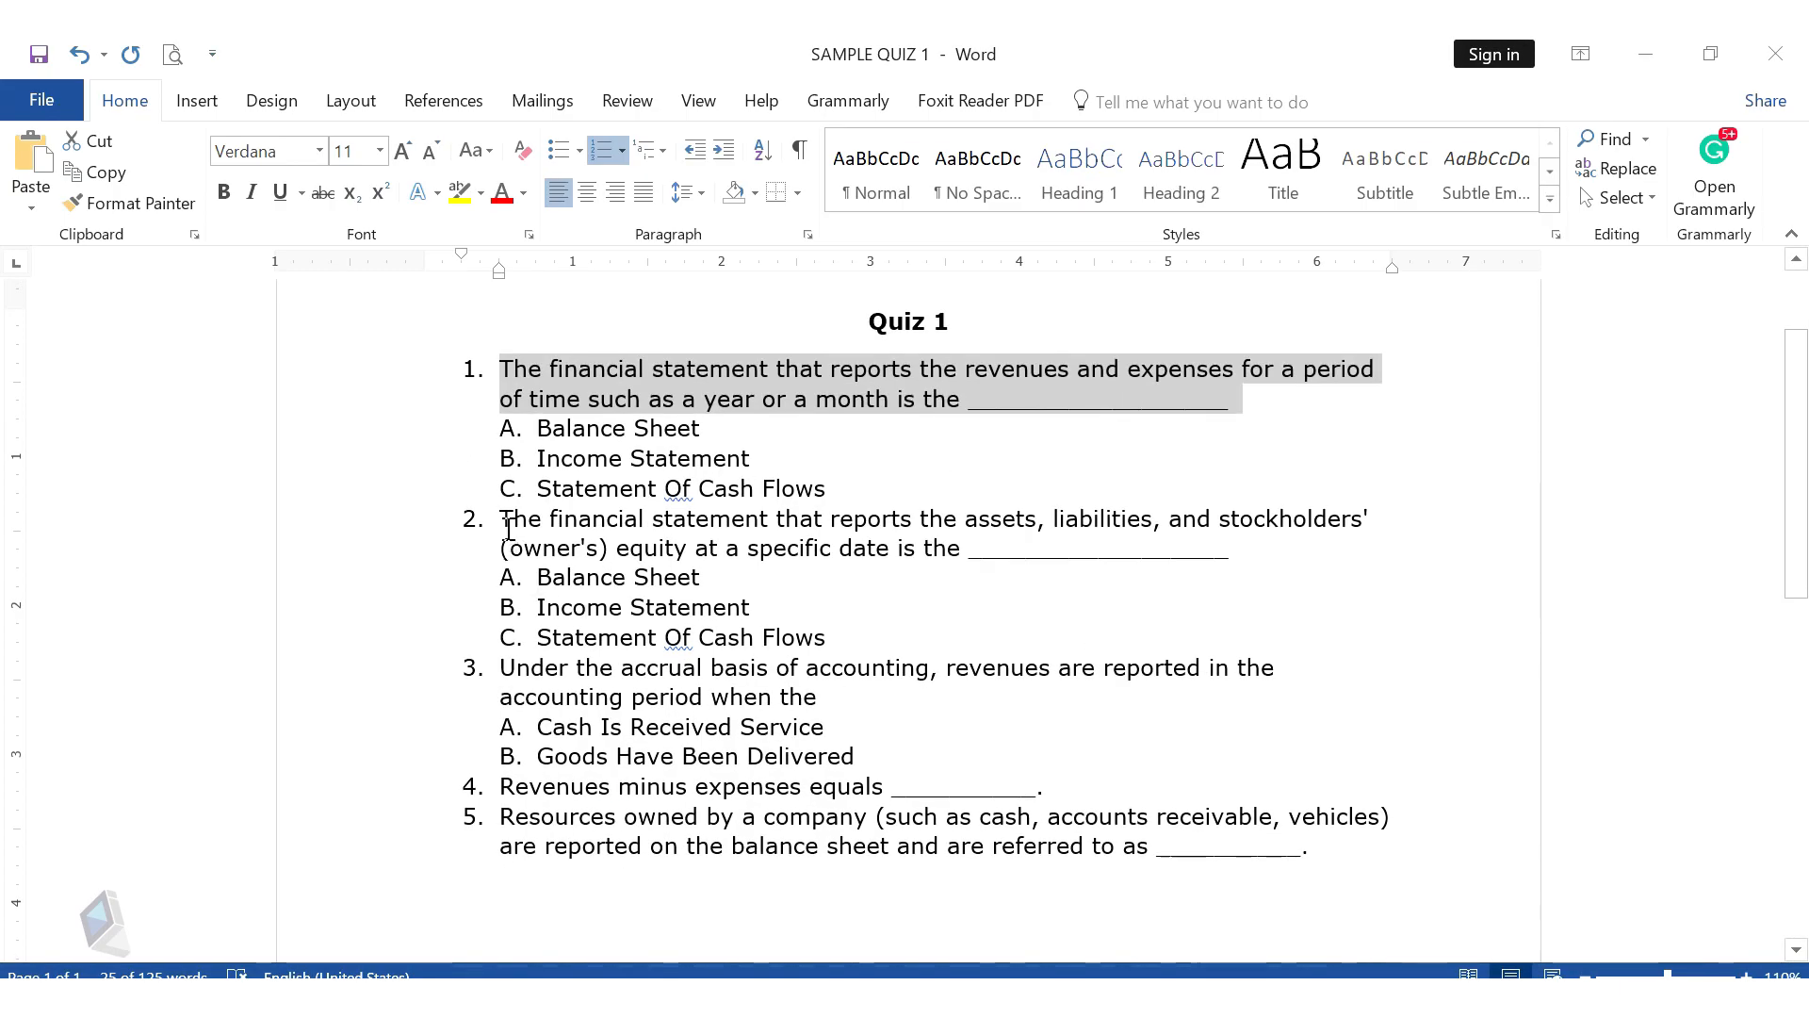
pyautogui.moveTo(501, 669); pyautogui.dragTo(822, 695)
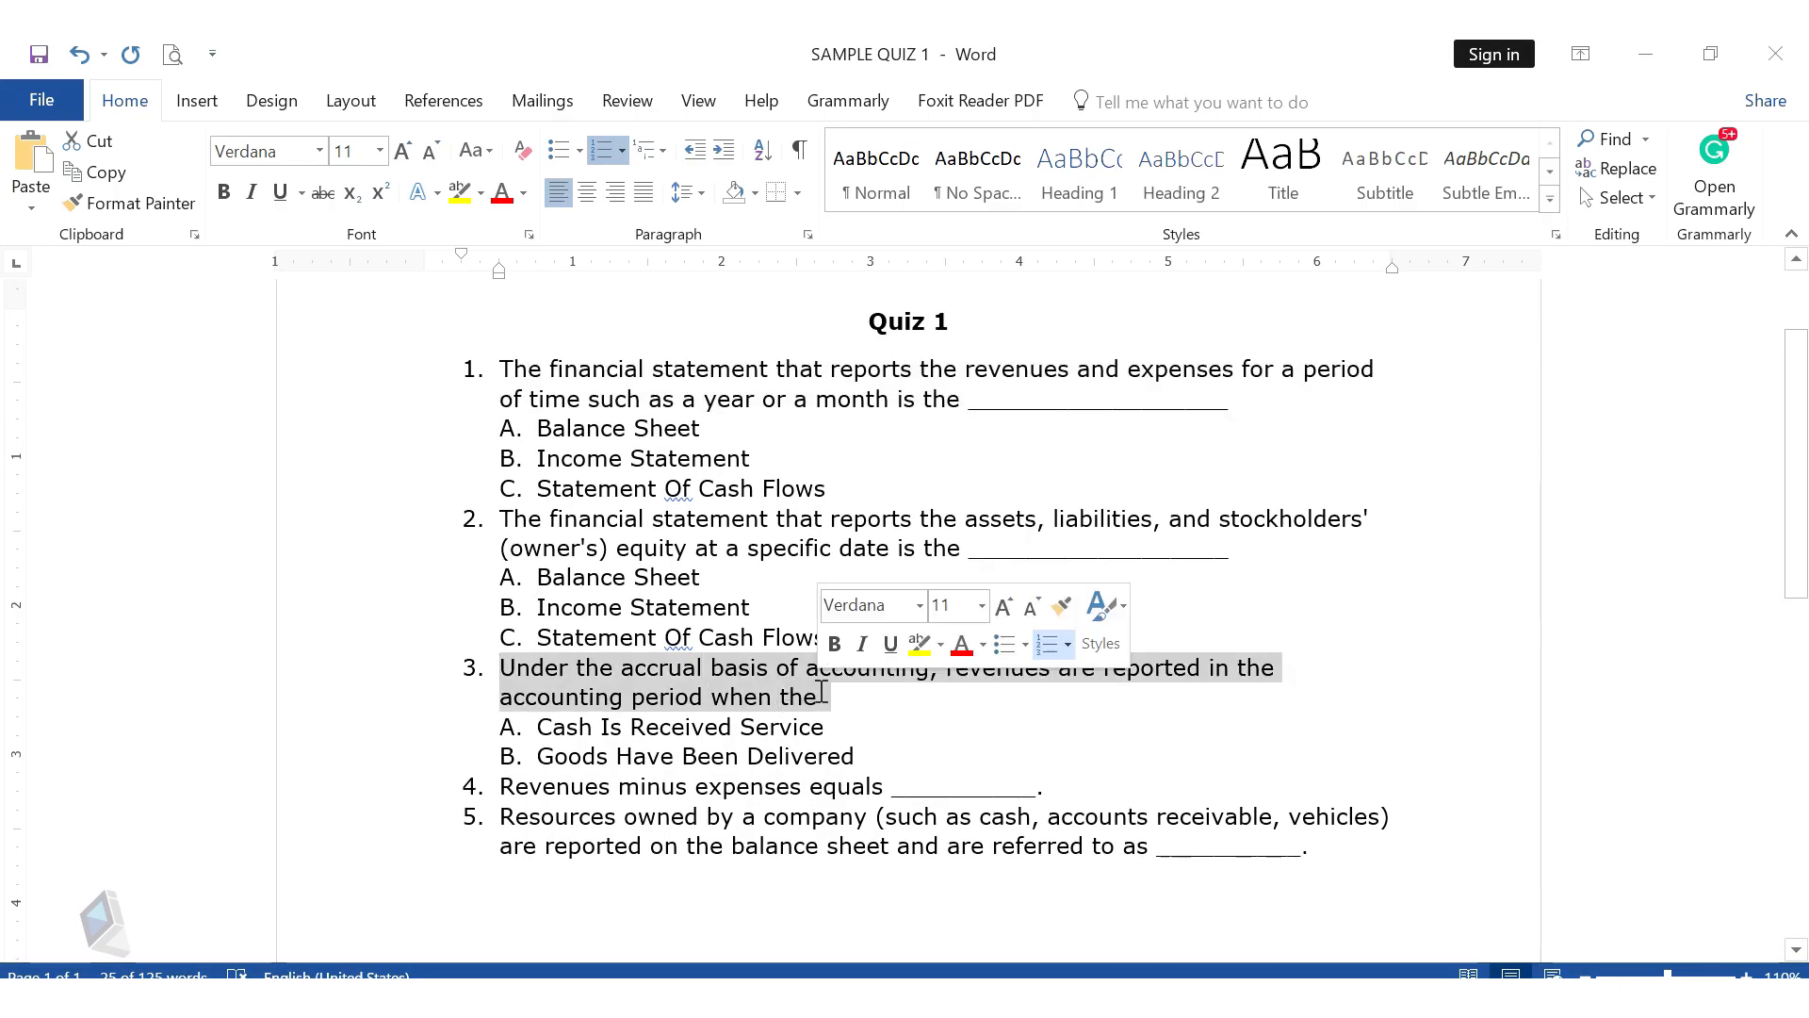
pyautogui.click(253, 943)
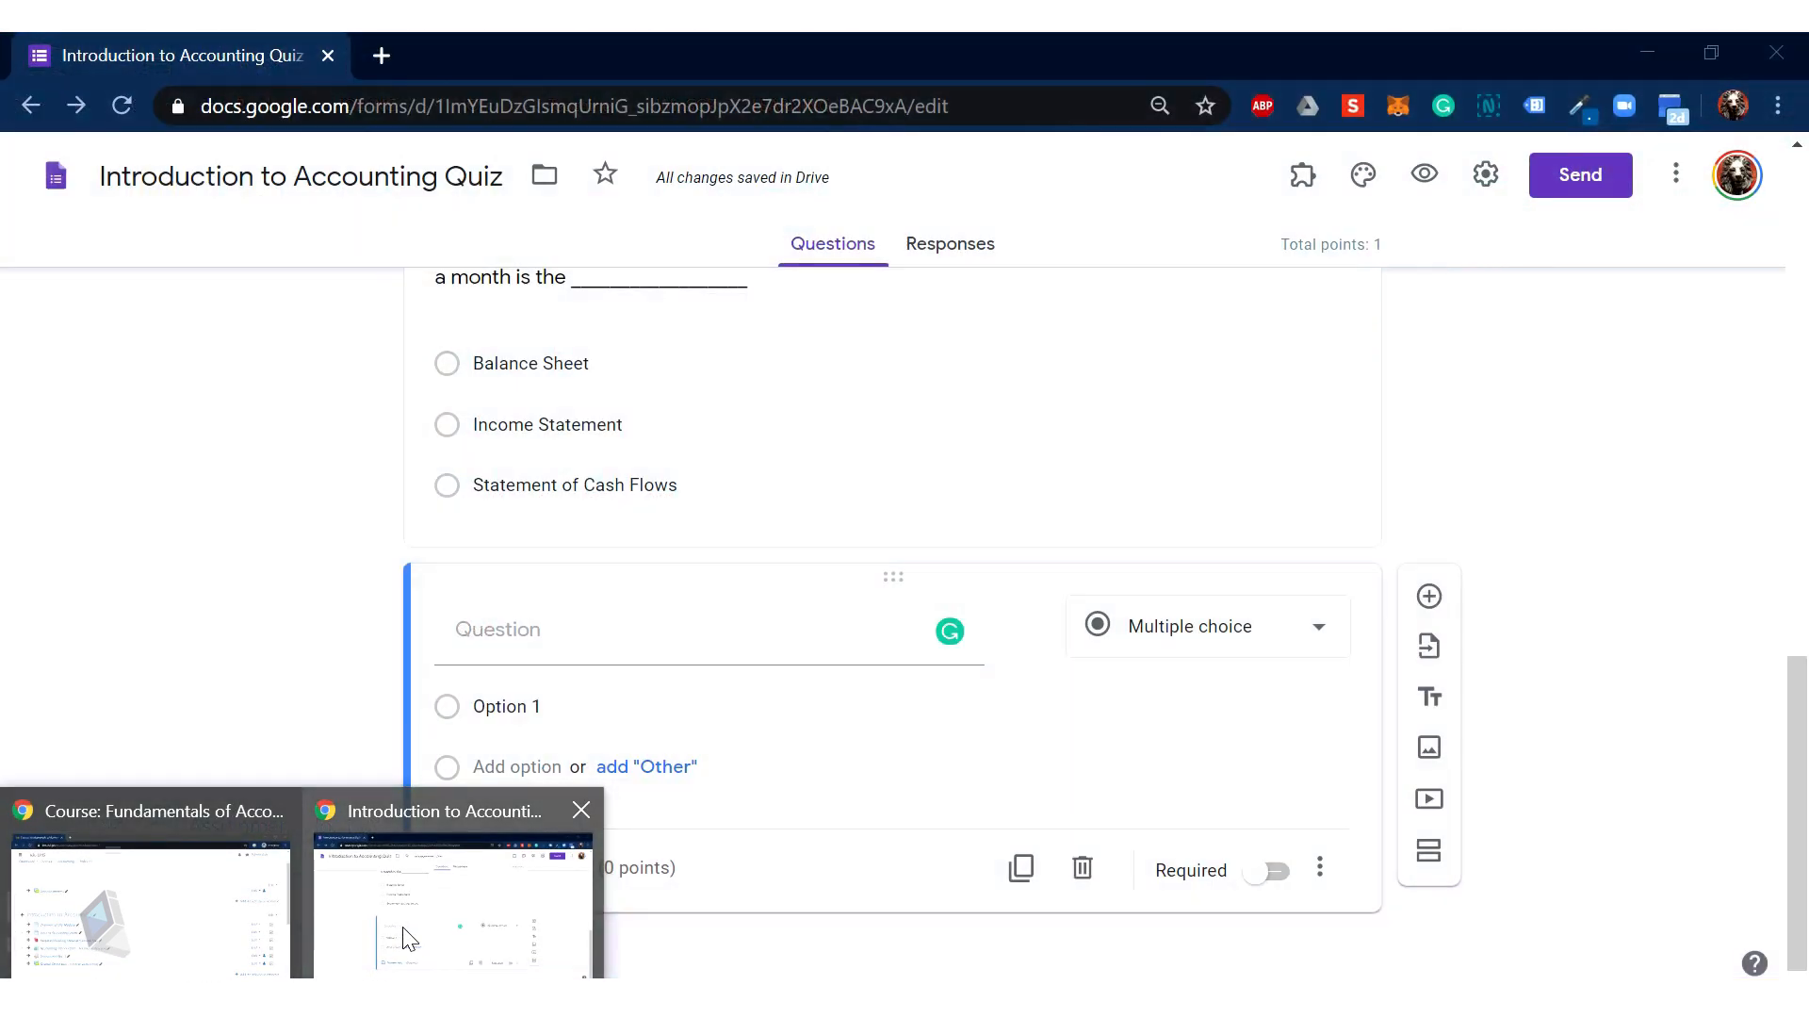
# Step: Paste question 3 into the new question's title and delete its '3.' number
pyautogui.click(408, 938)
pyautogui.click(659, 627)
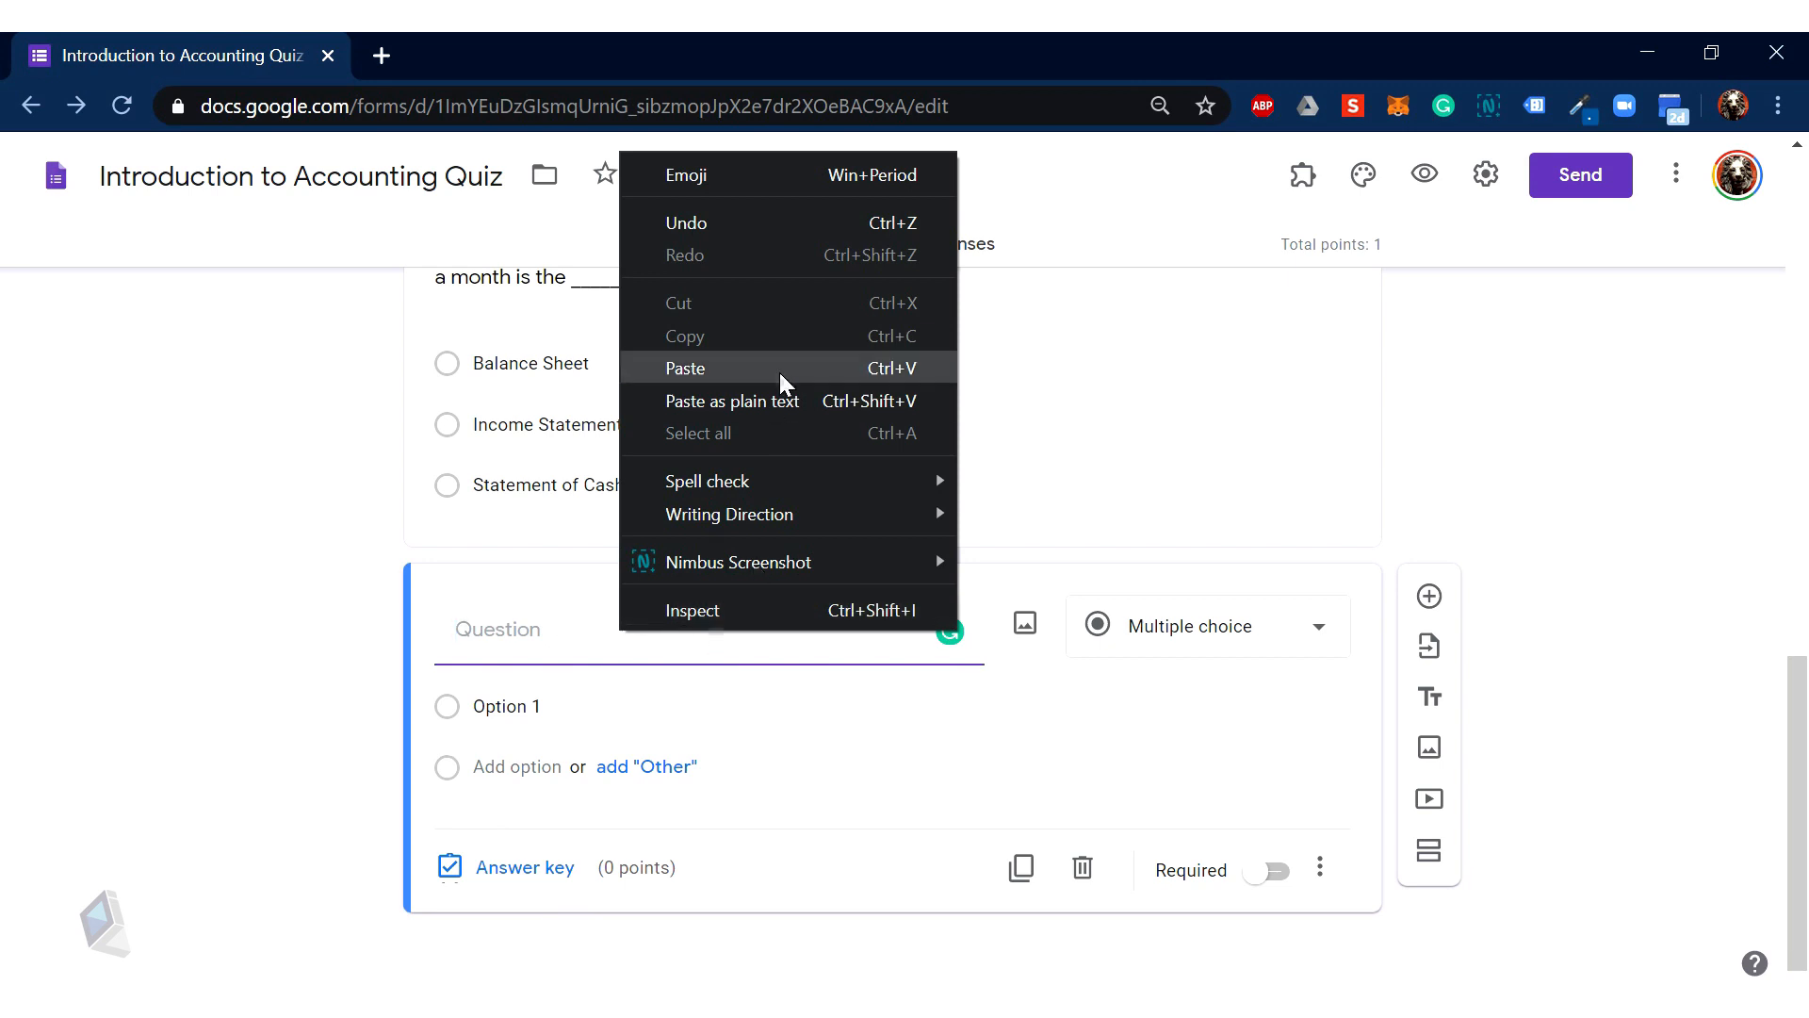
pyautogui.click(780, 401)
pyautogui.moveTo(486, 630); pyautogui.dragTo(371, 625)
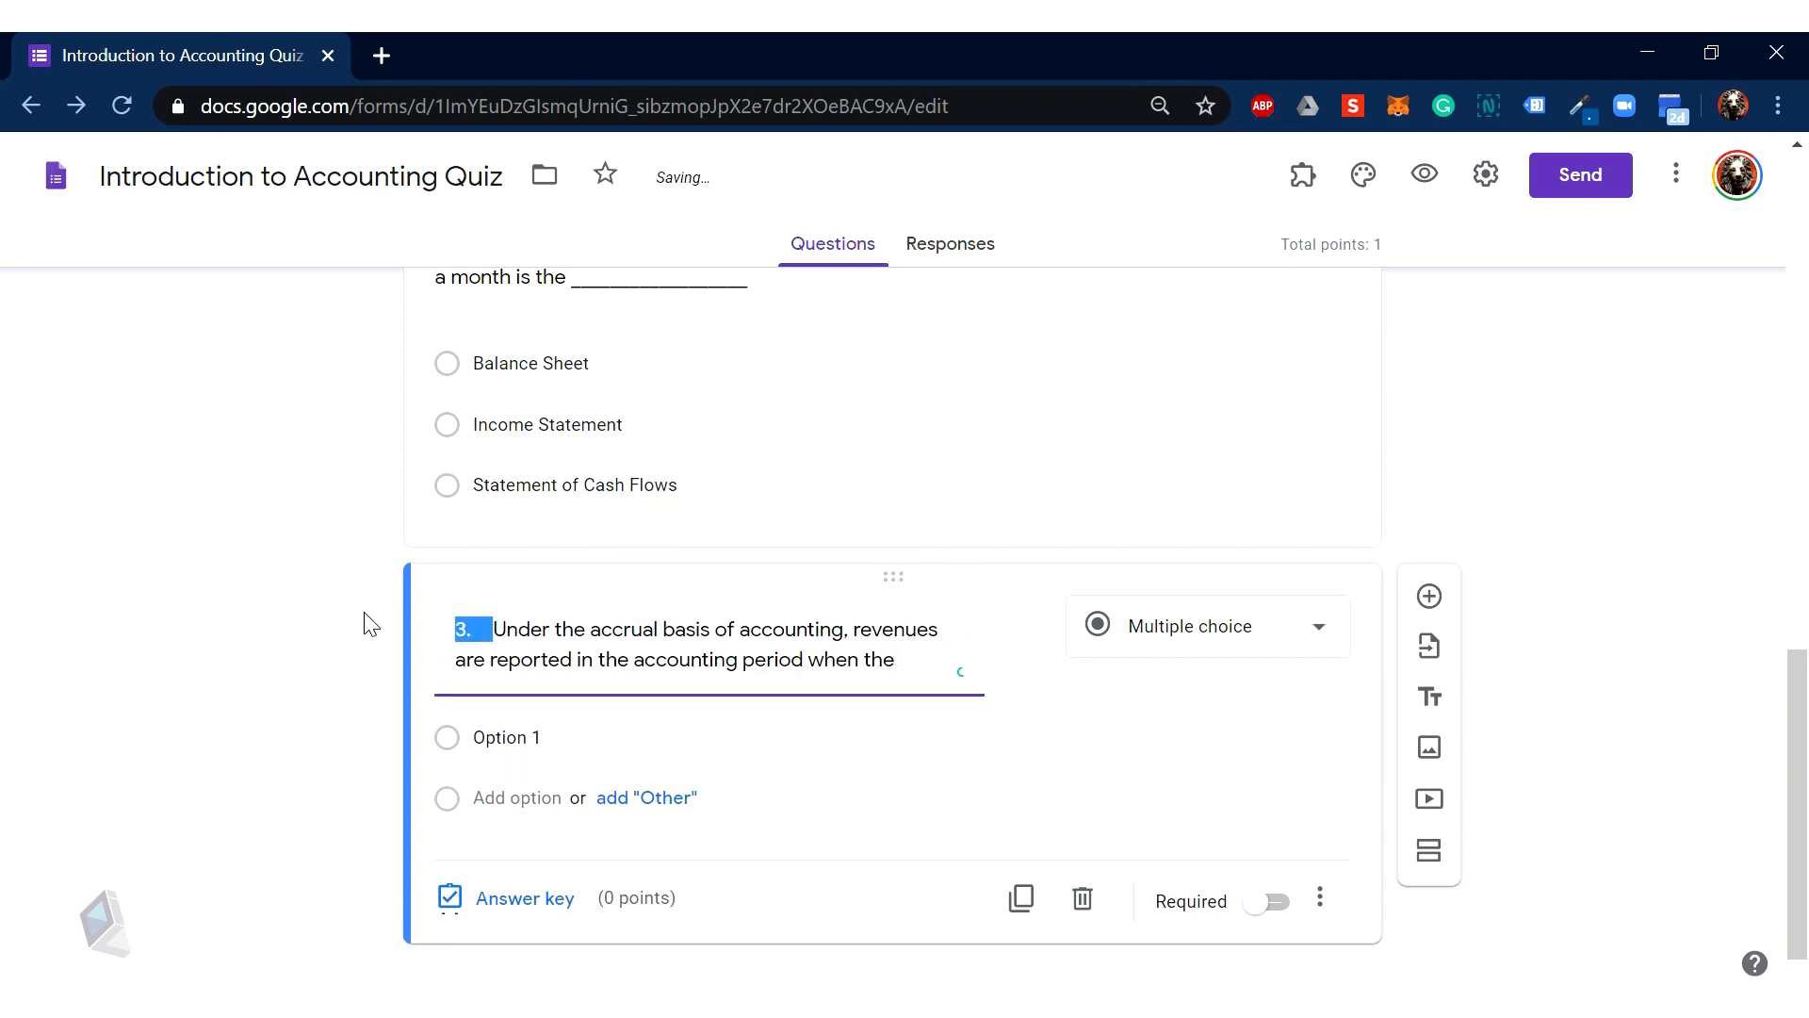
pyautogui.press('BackSpace')
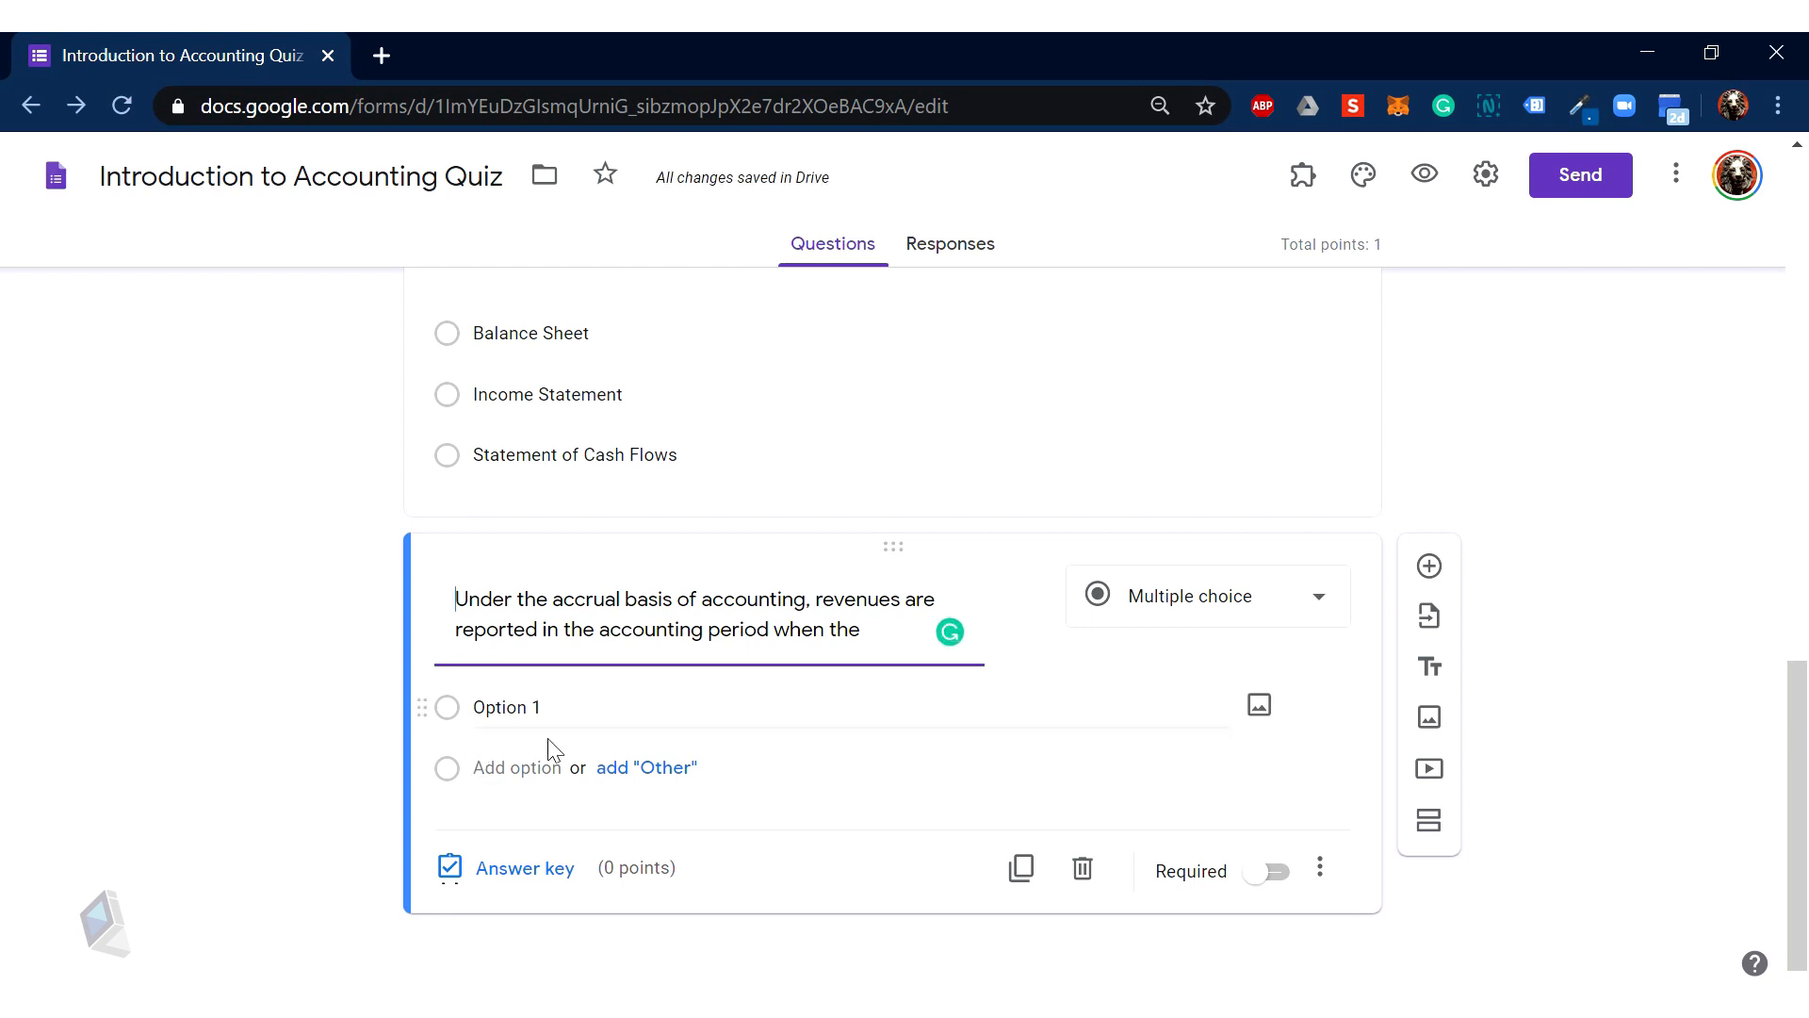
# Step: Copy option A, 'Cash Is Received Service', from the Word quiz and return to the form
pyautogui.moveTo(320, 970)
pyautogui.click(509, 952)
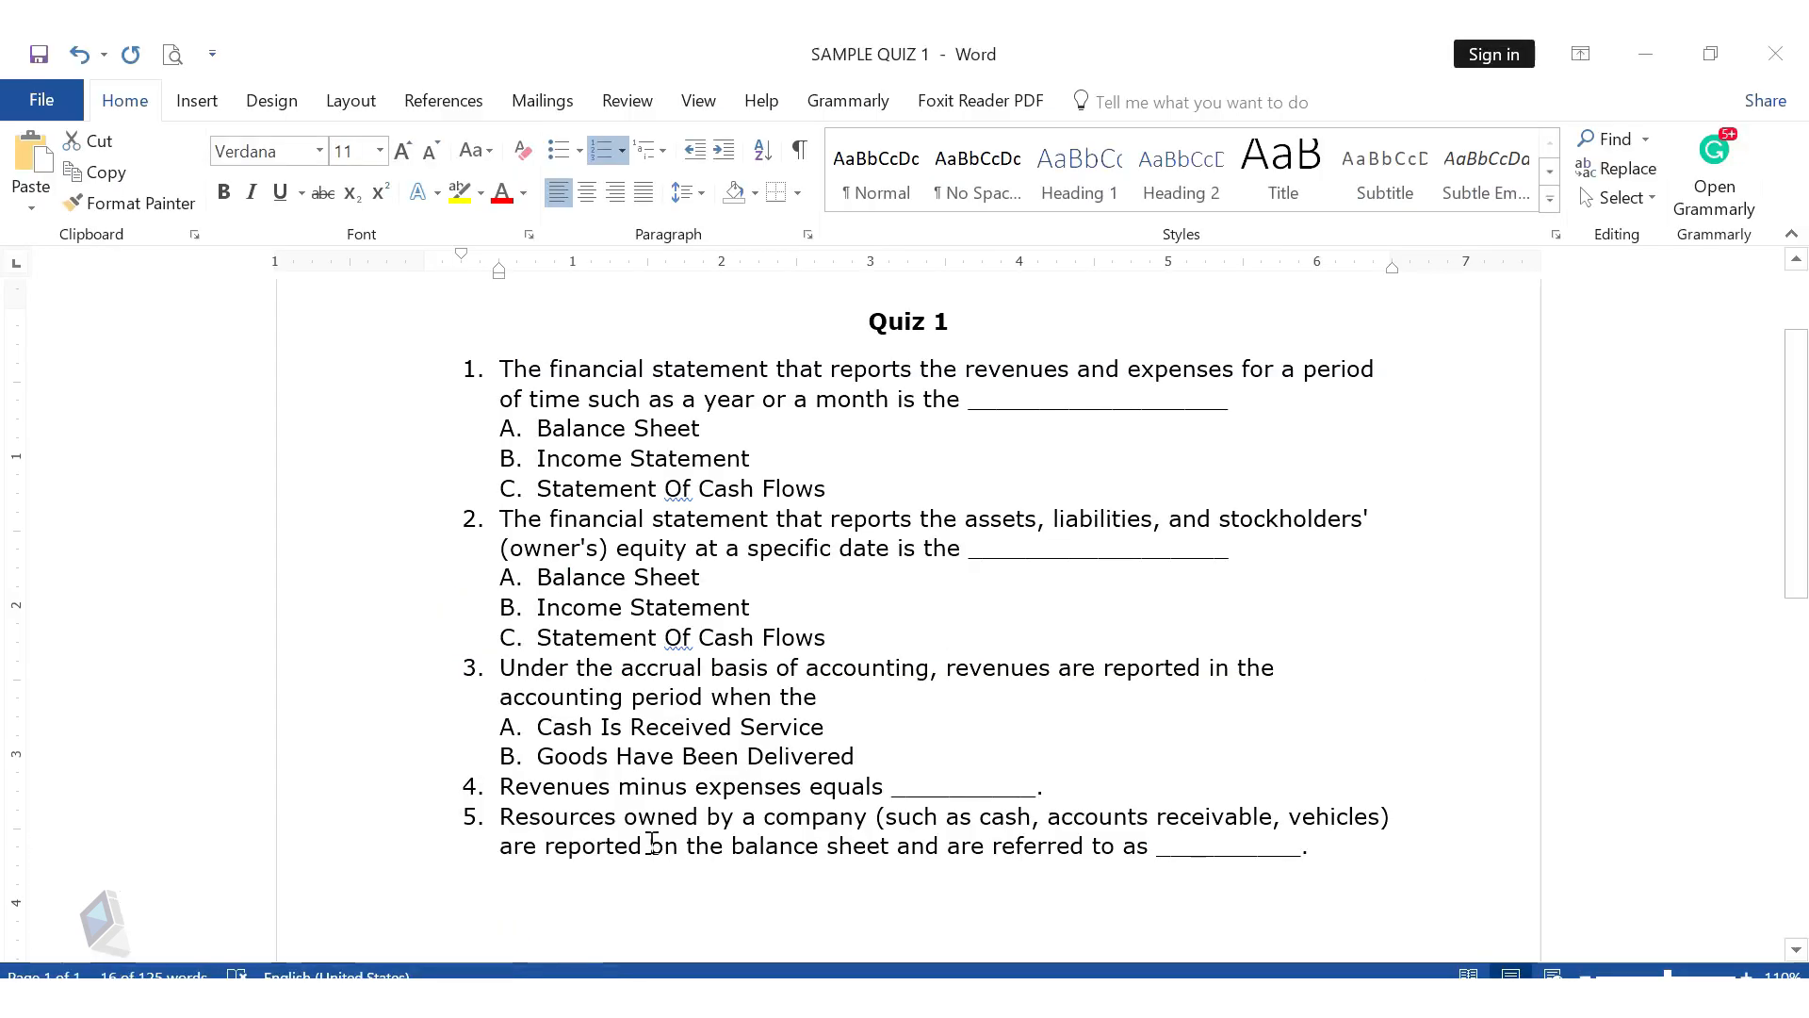
pyautogui.moveTo(832, 725); pyautogui.dragTo(563, 737)
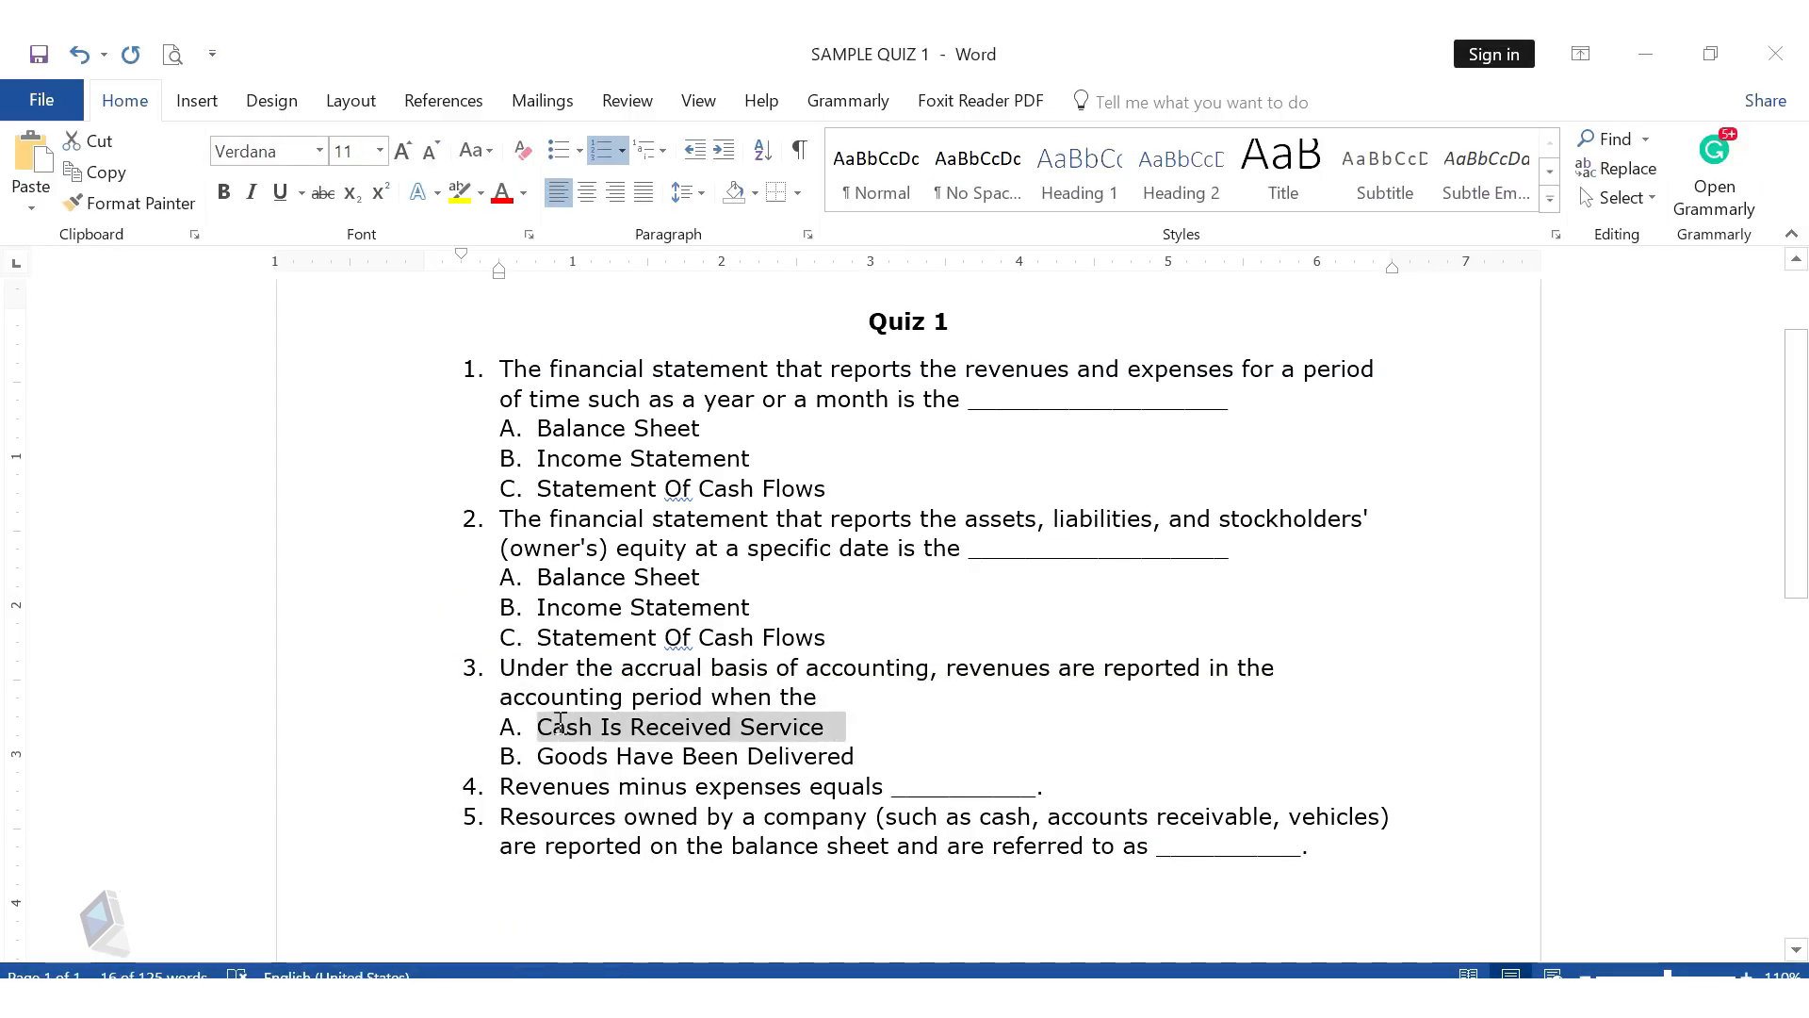
pyautogui.click(318, 985)
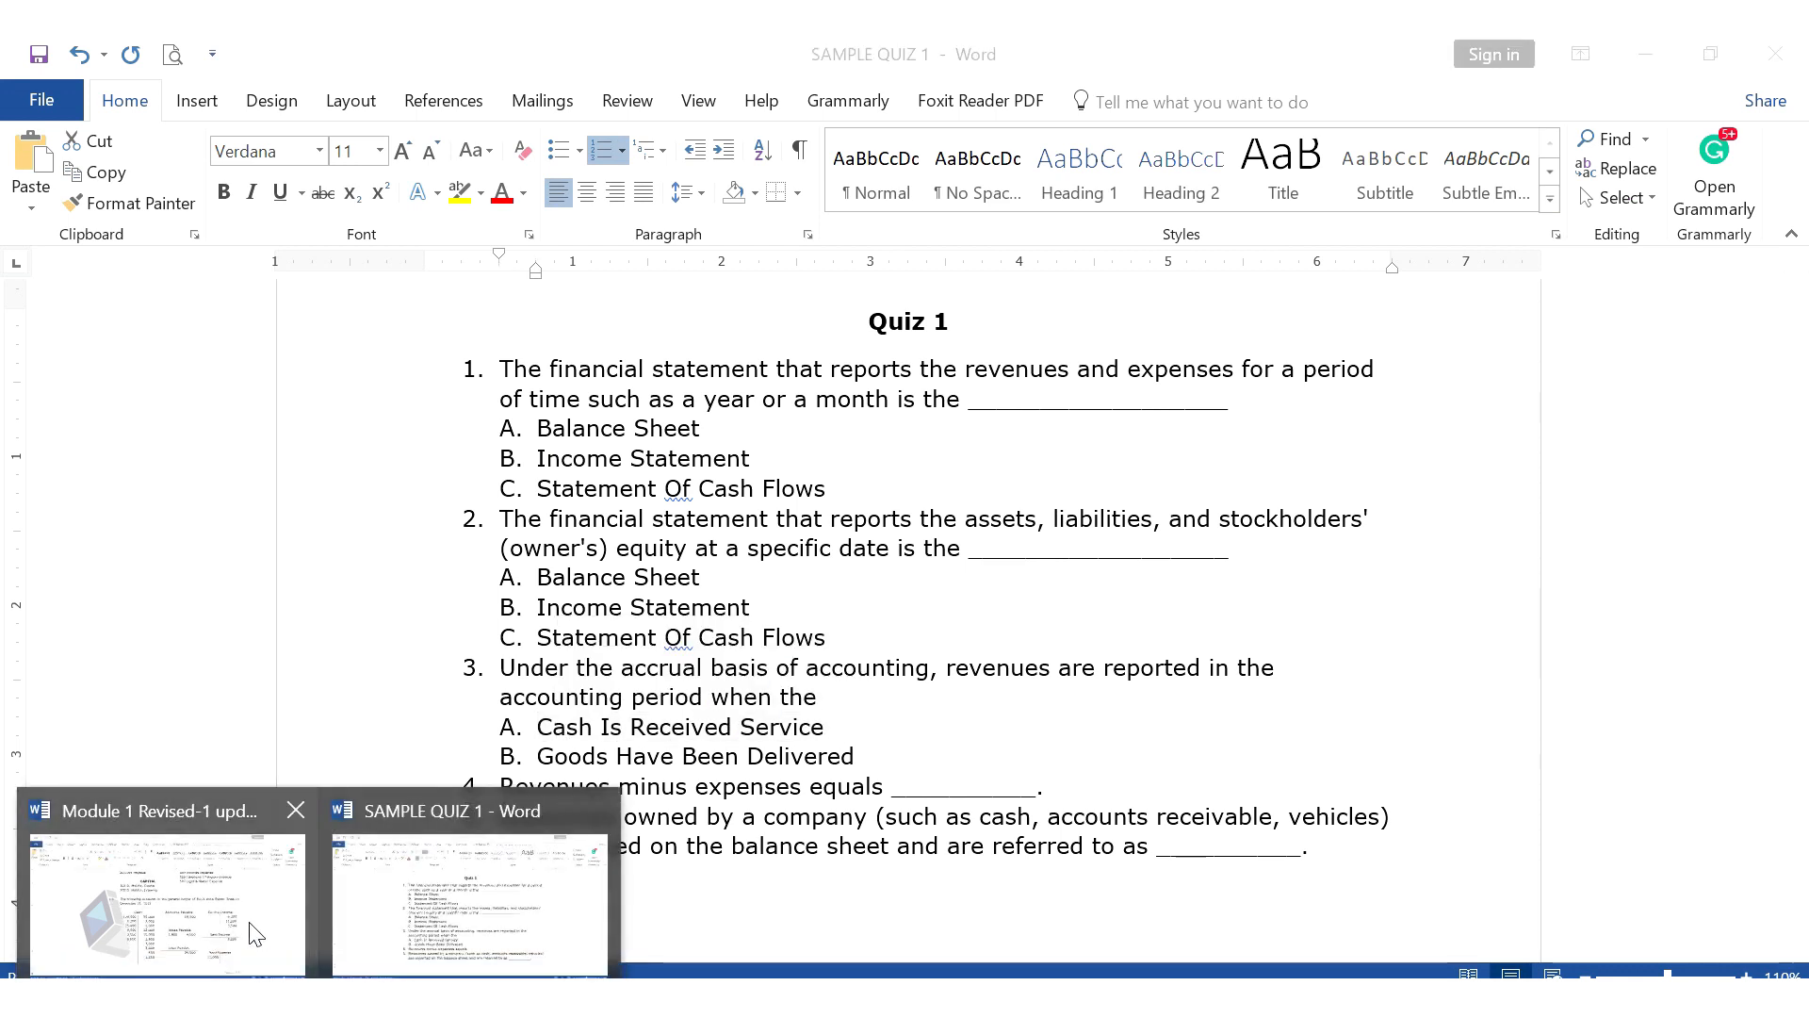
pyautogui.moveTo(273, 990)
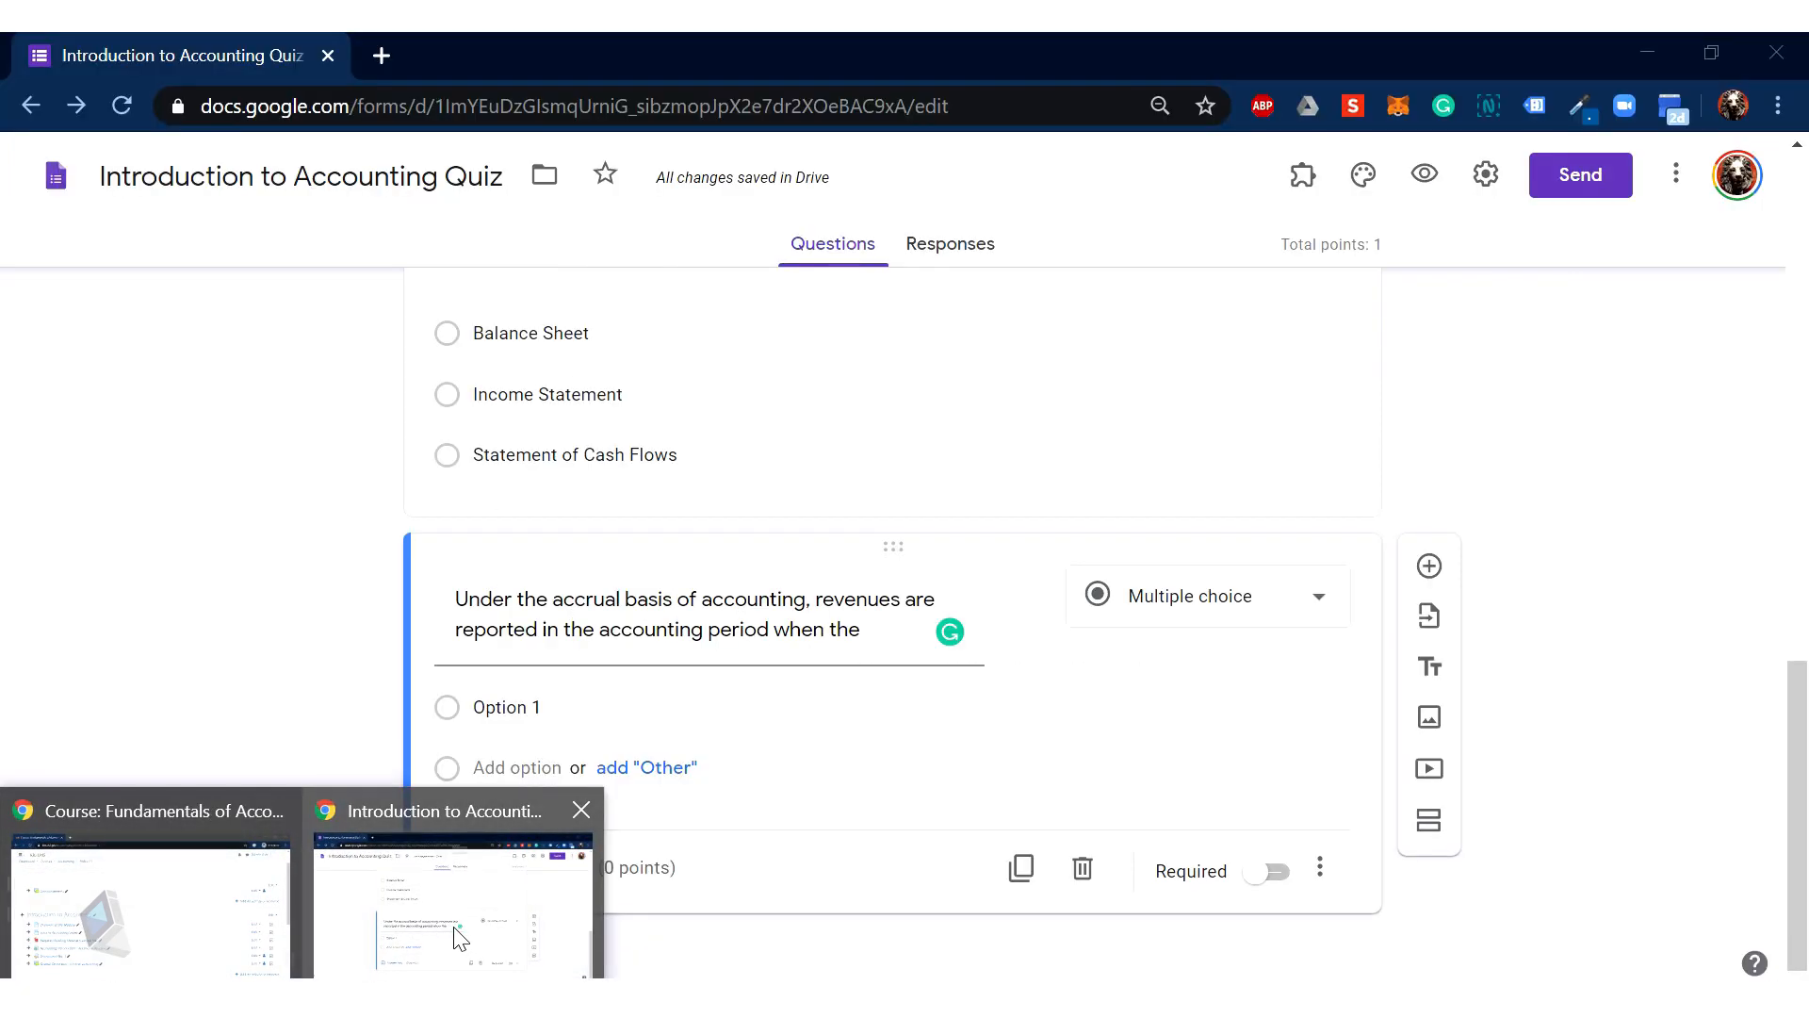
pyautogui.click(456, 937)
# Step: Make Option 1 'Cash Is Received Service', pasted as plain text without its 'A.' label
pyautogui.click(505, 707)
pyautogui.rightClick(520, 710)
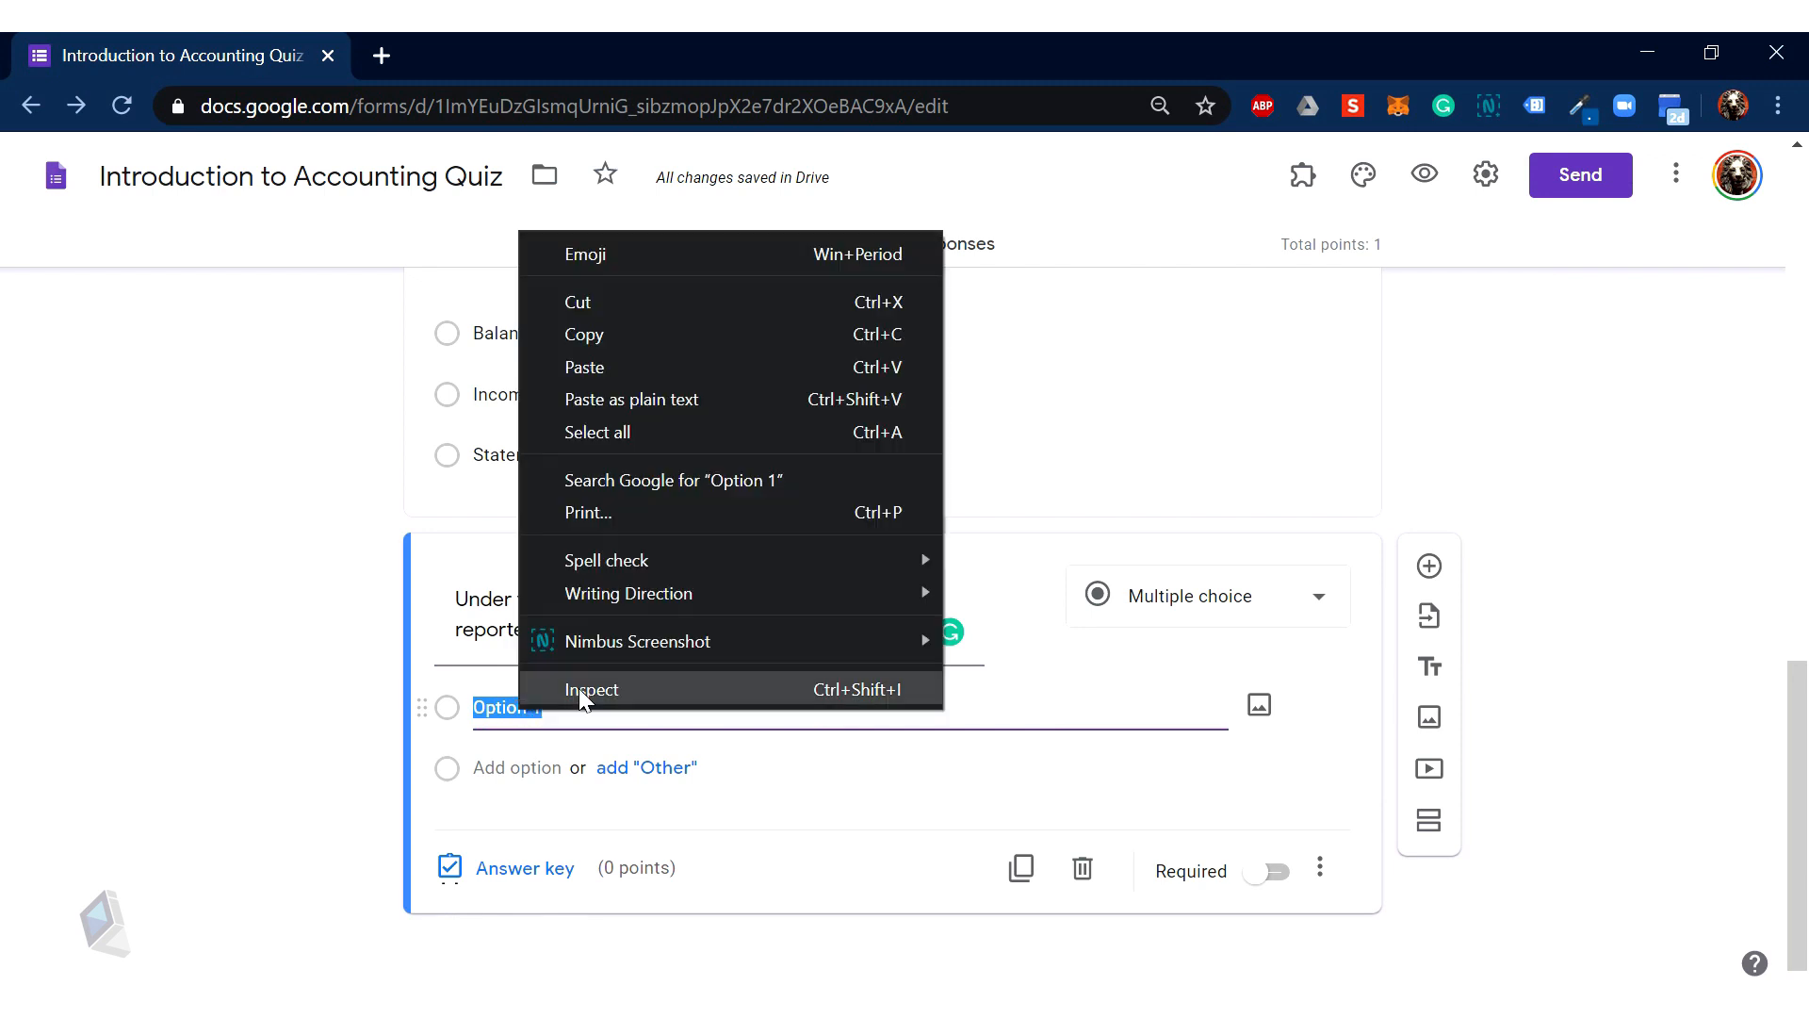
pyautogui.click(617, 400)
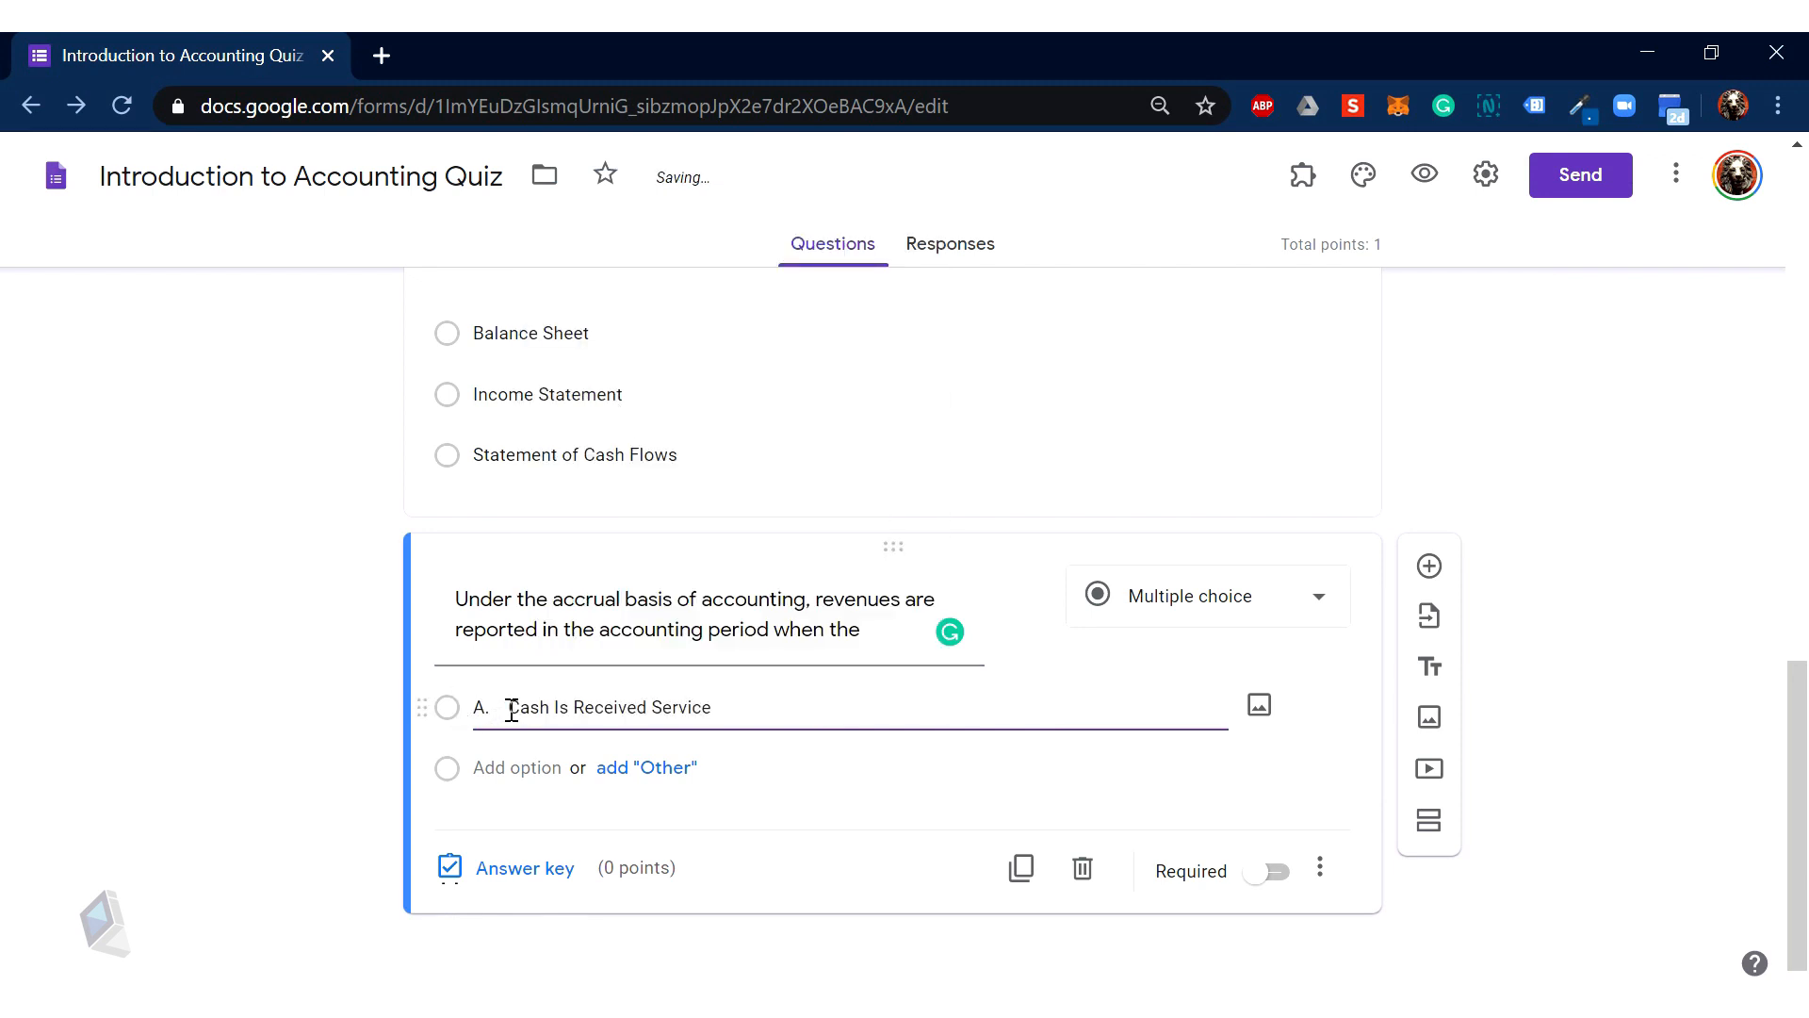
pyautogui.moveTo(511, 710); pyautogui.dragTo(419, 709)
pyautogui.press('BackSpace')
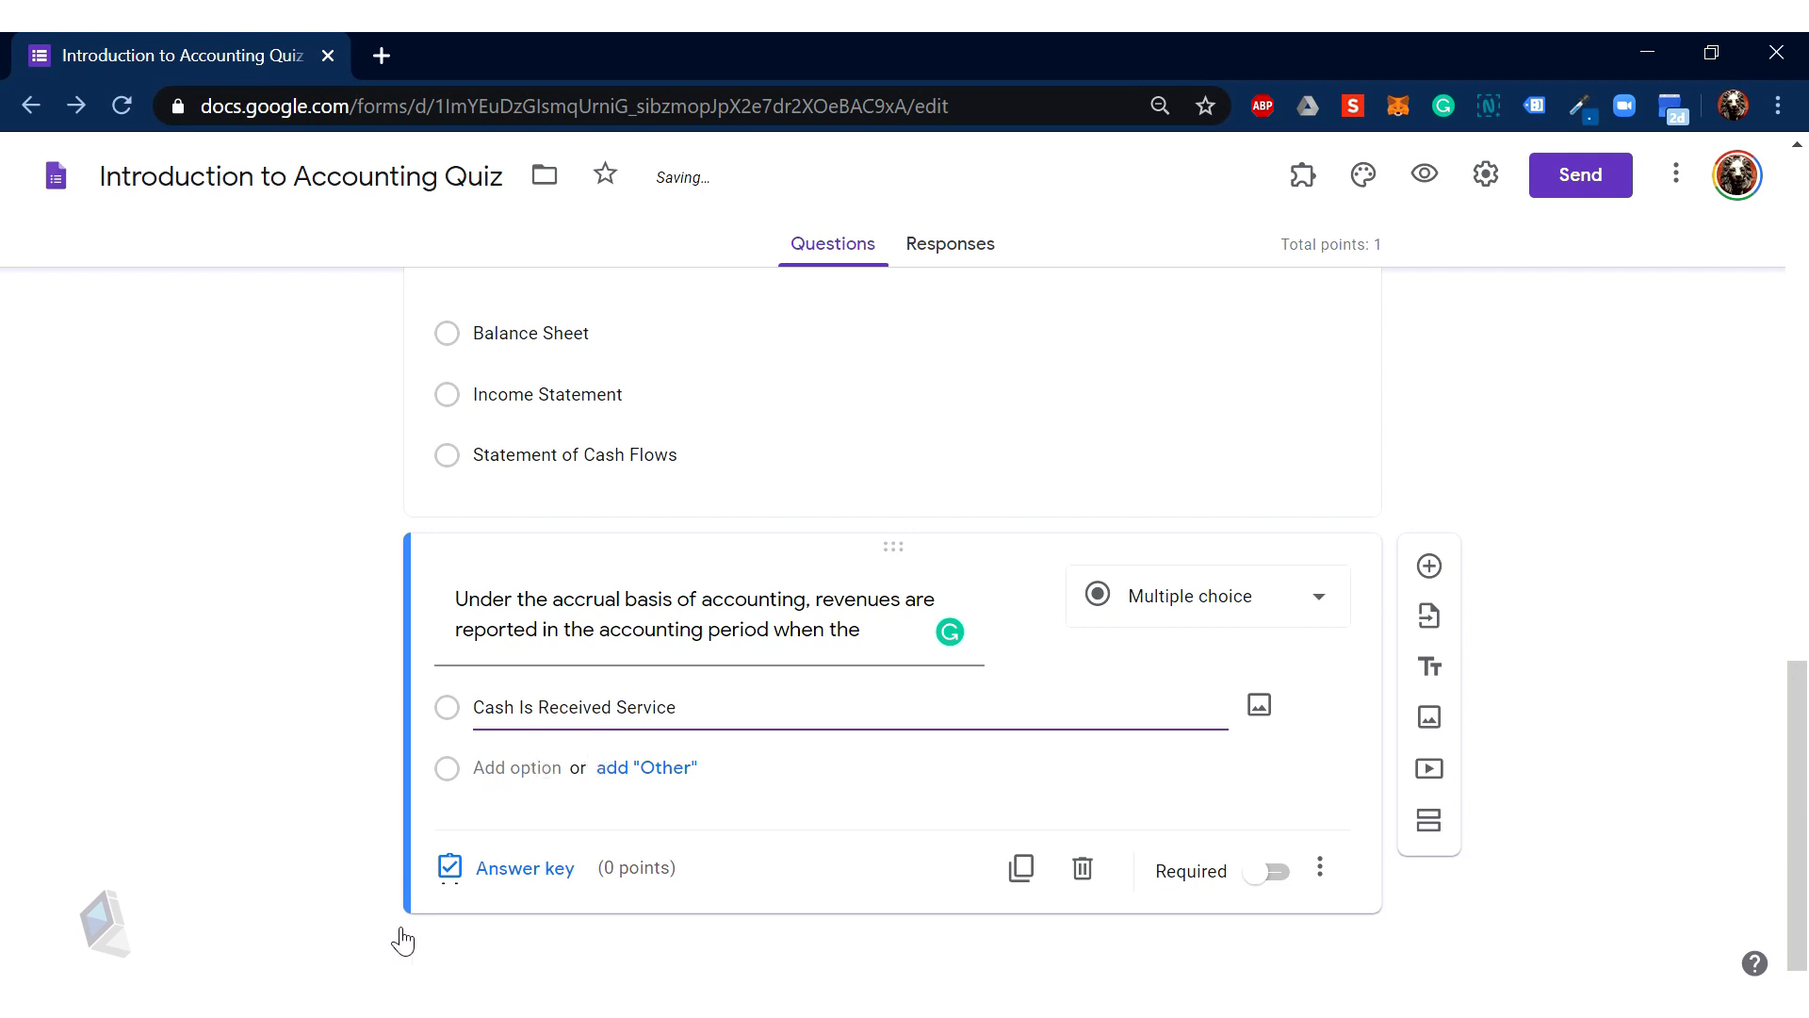
# Step: Add 'Goods Have Been Delivered' from Word as the second option, without its 'B.' label
pyautogui.click(545, 953)
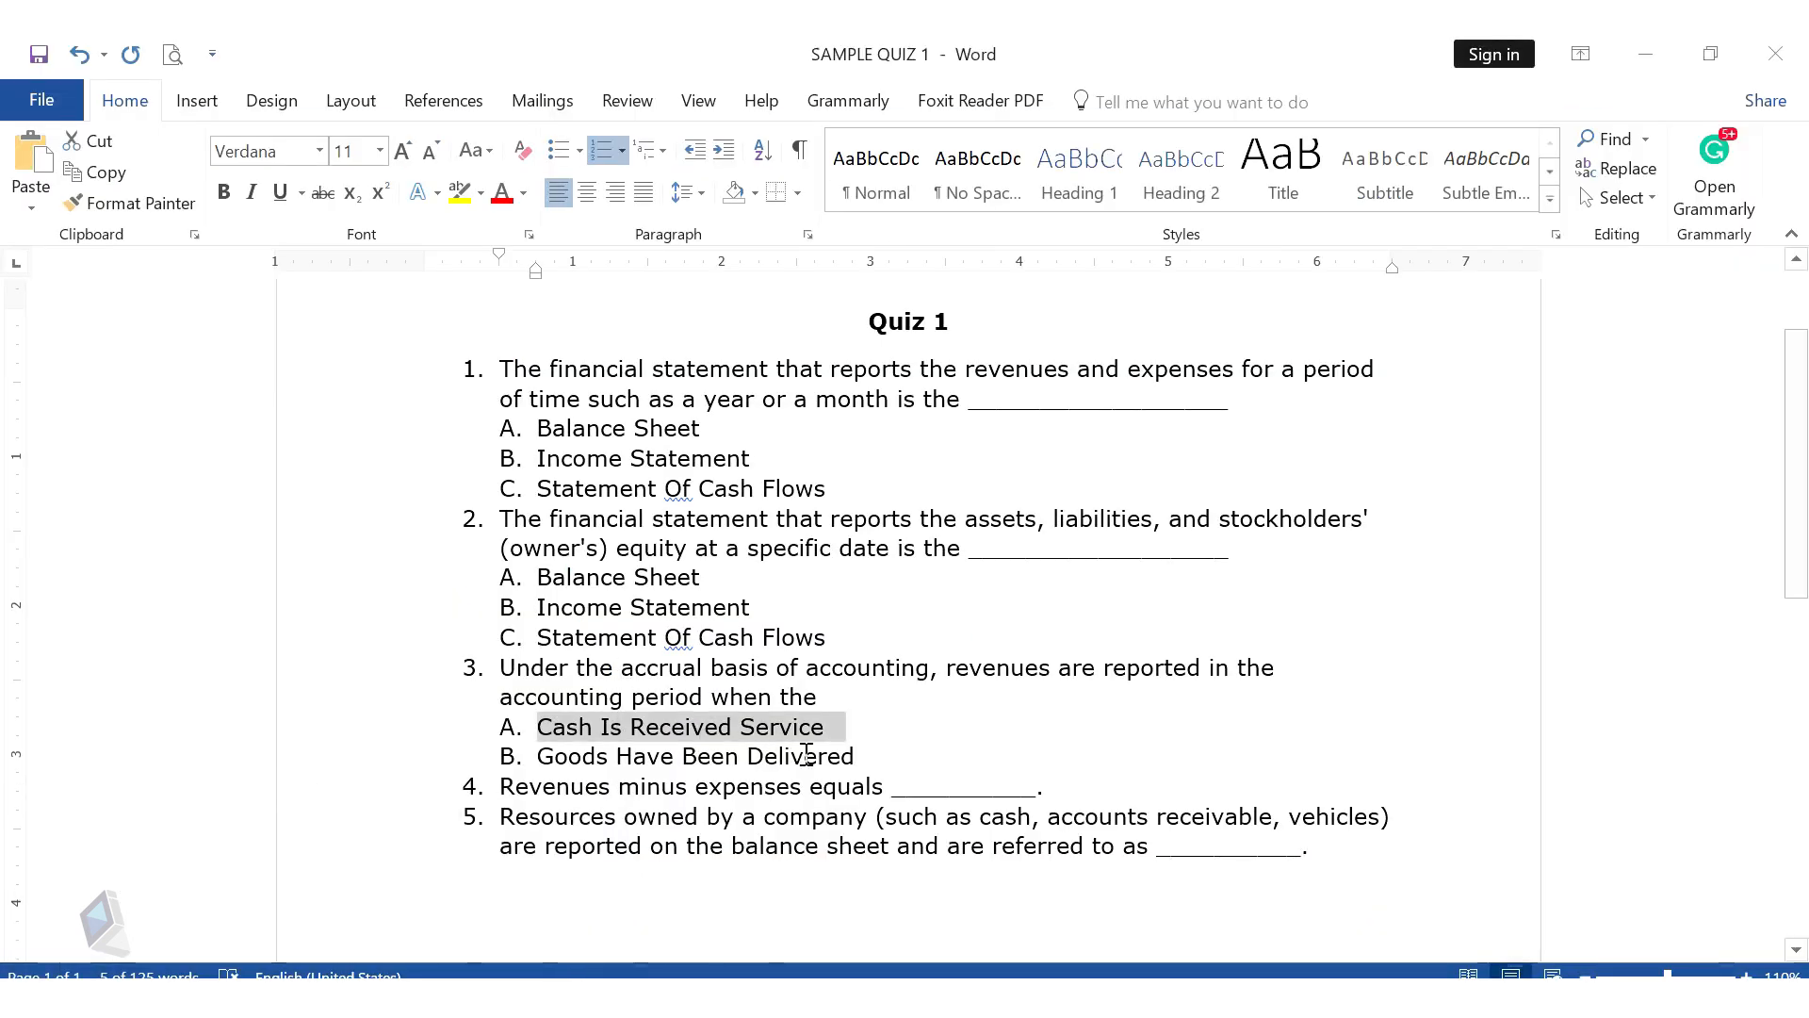
pyautogui.moveTo(866, 756); pyautogui.dragTo(539, 756)
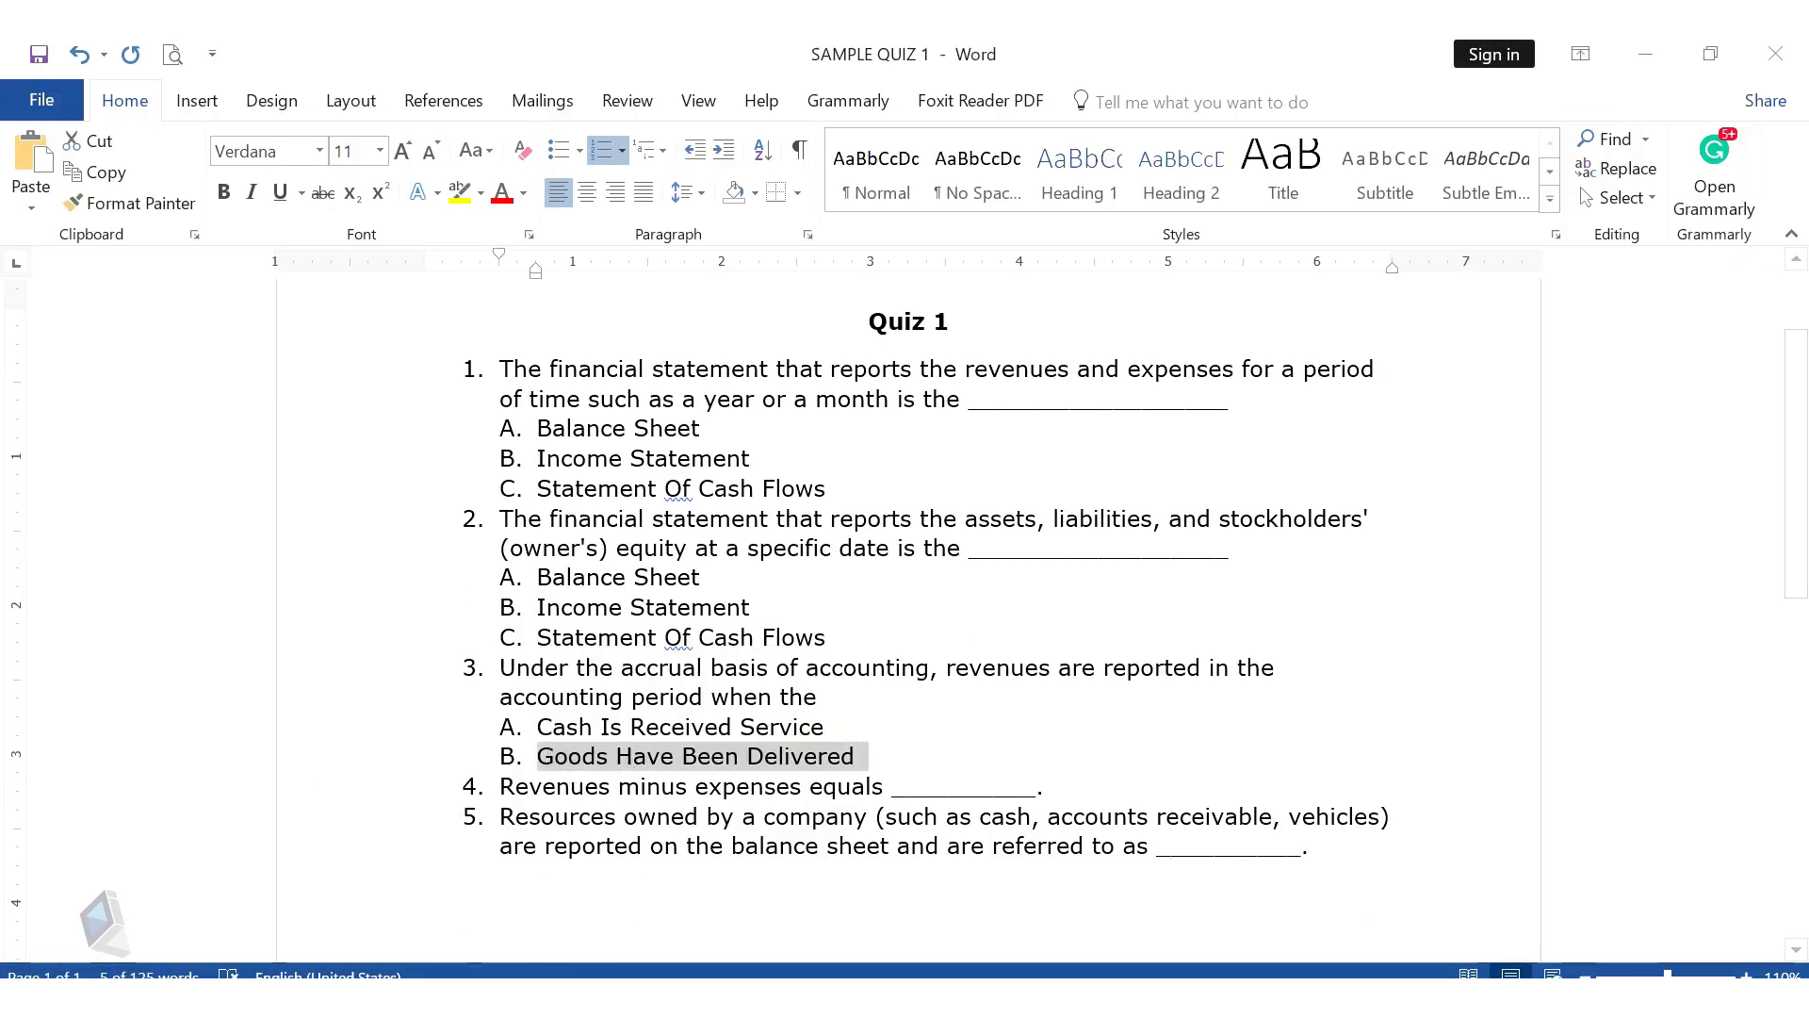
pyautogui.click(319, 997)
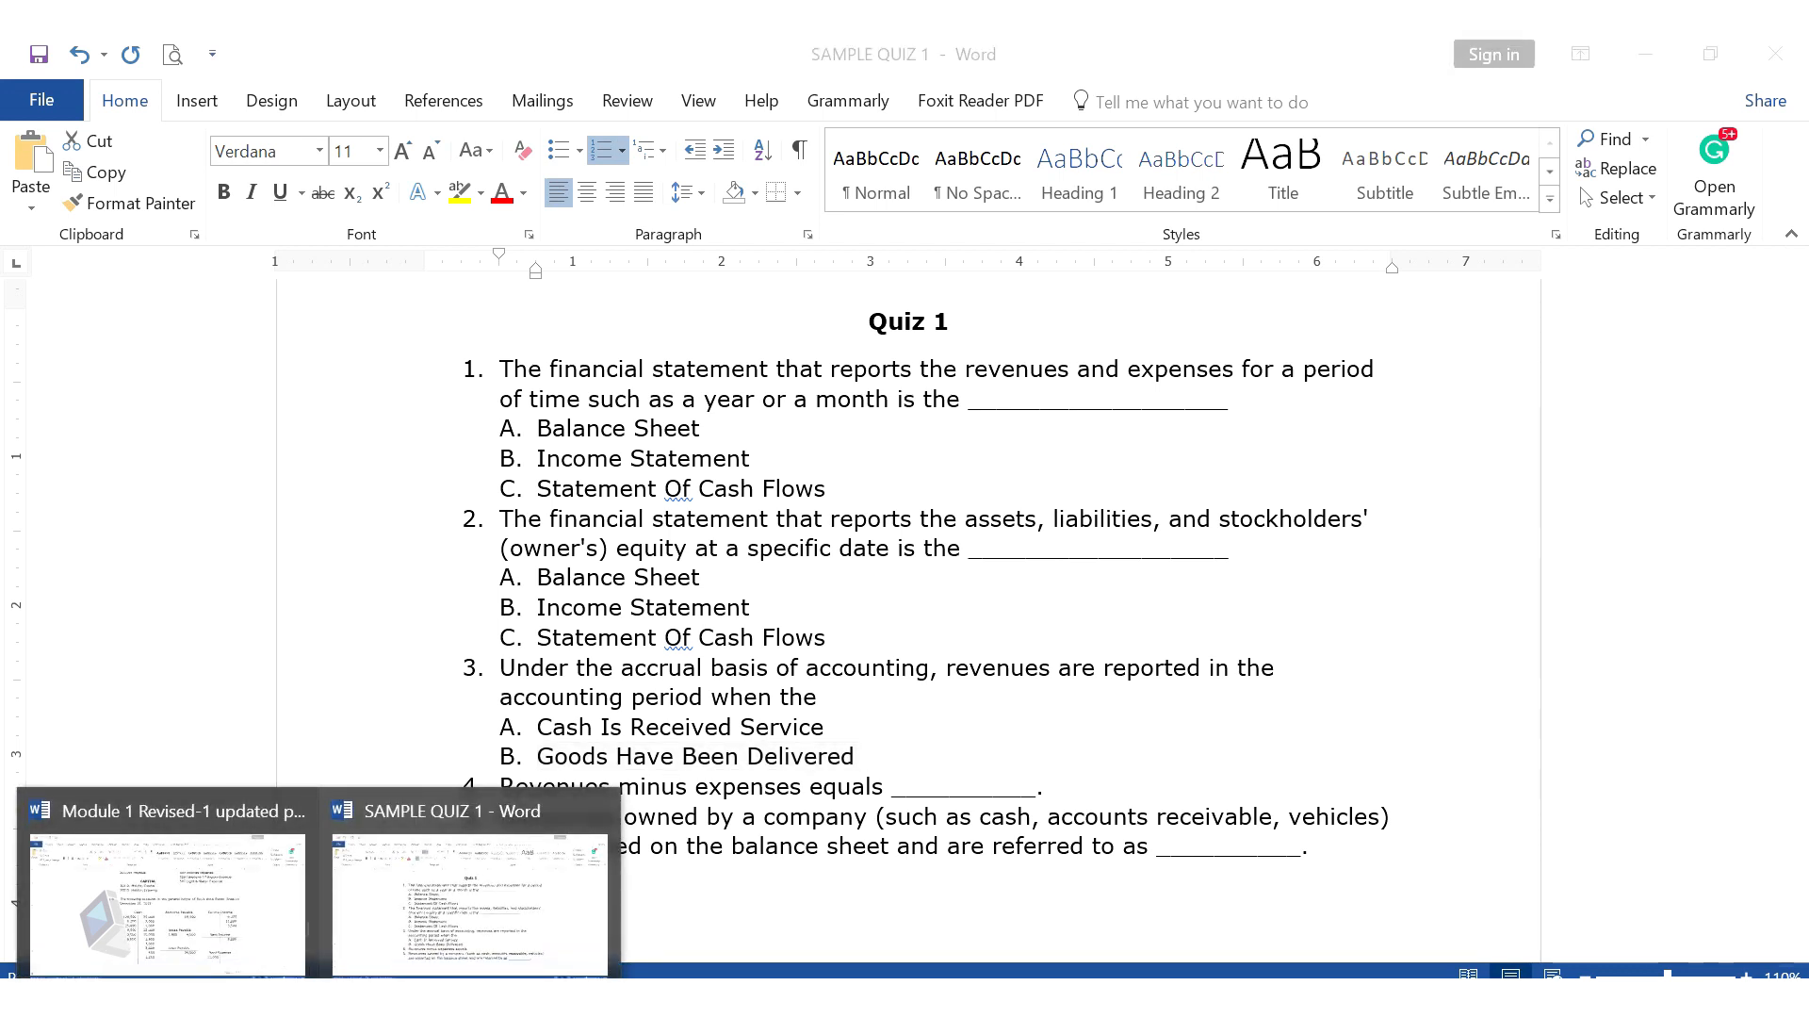
pyautogui.click(415, 936)
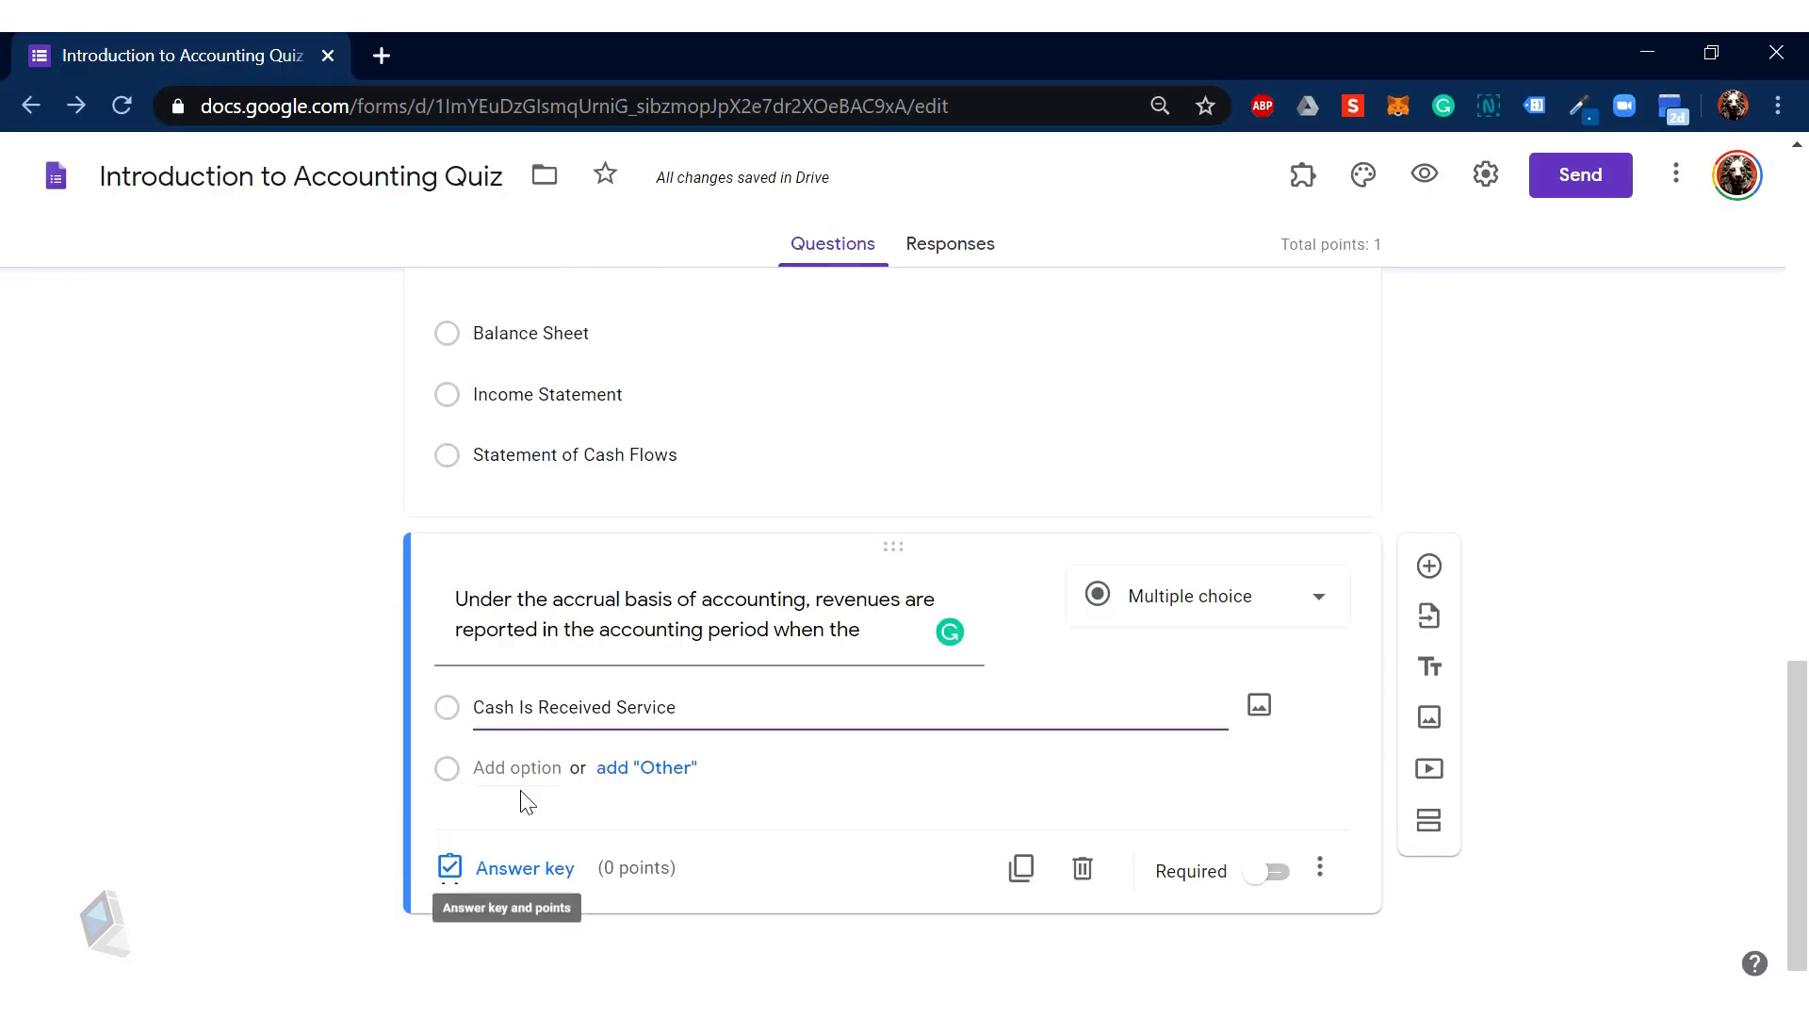
pyautogui.click(509, 767)
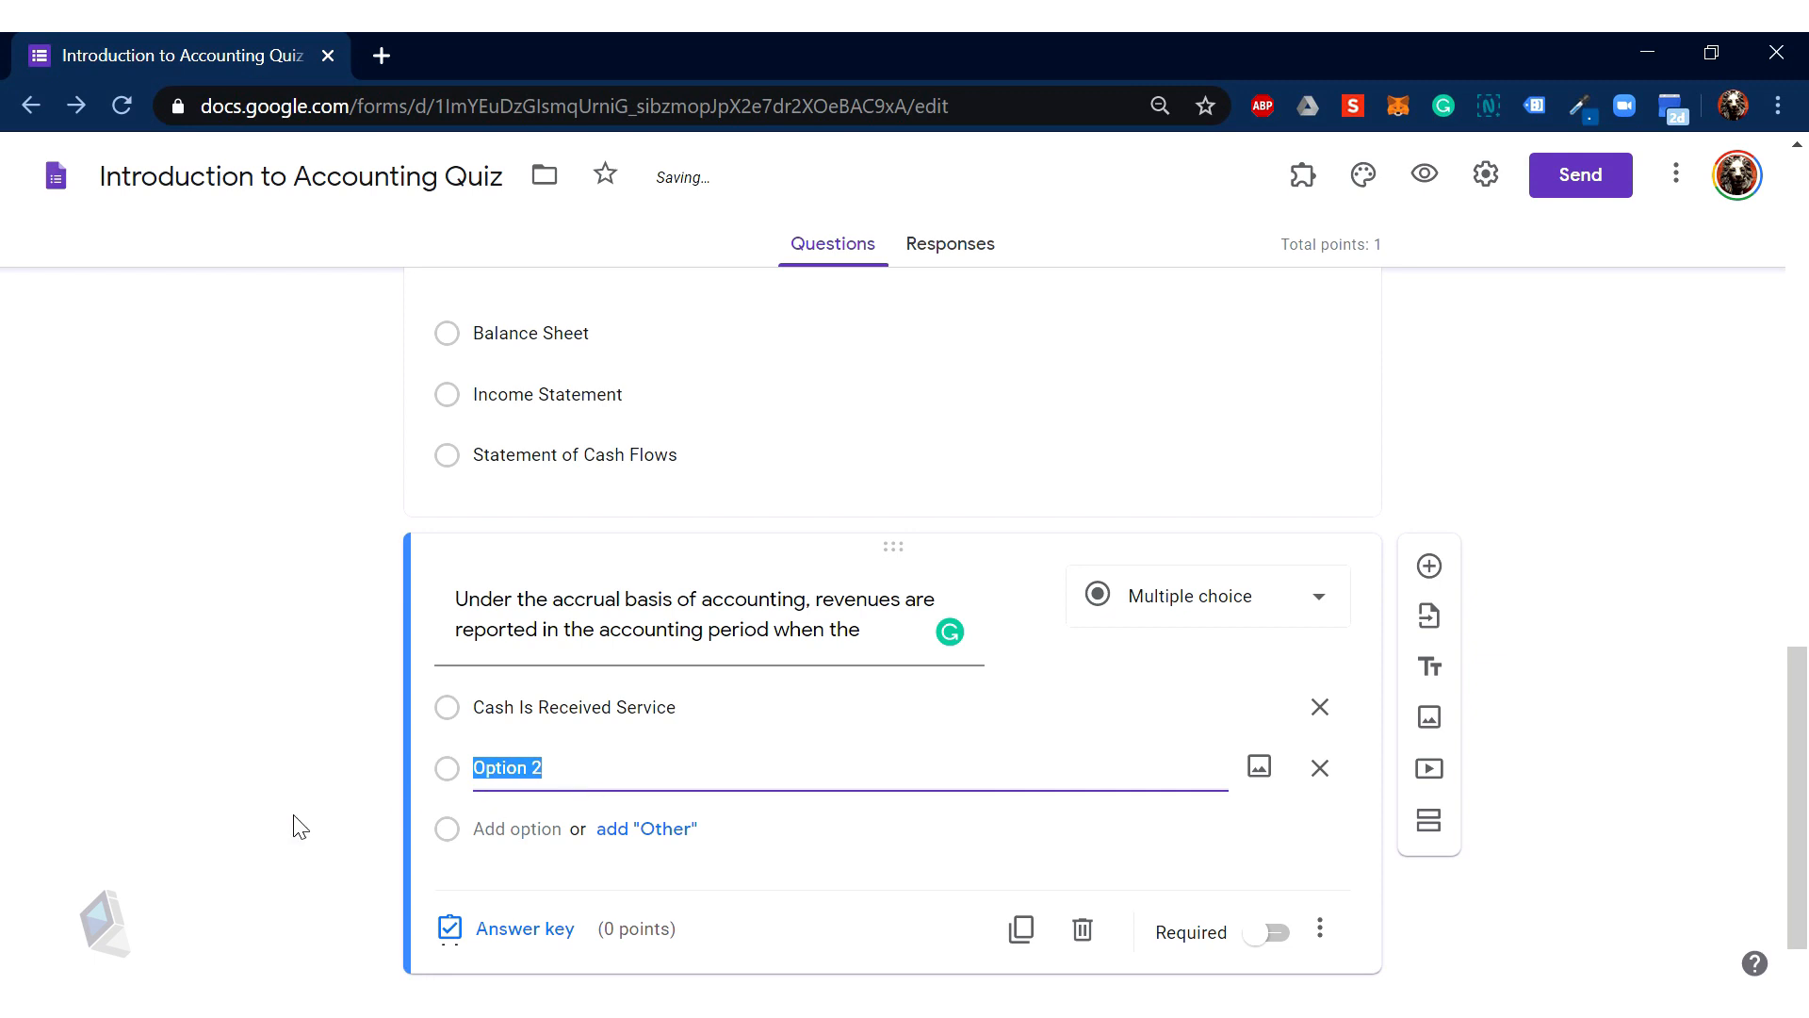
pyautogui.scroll(-1, 299, 827)
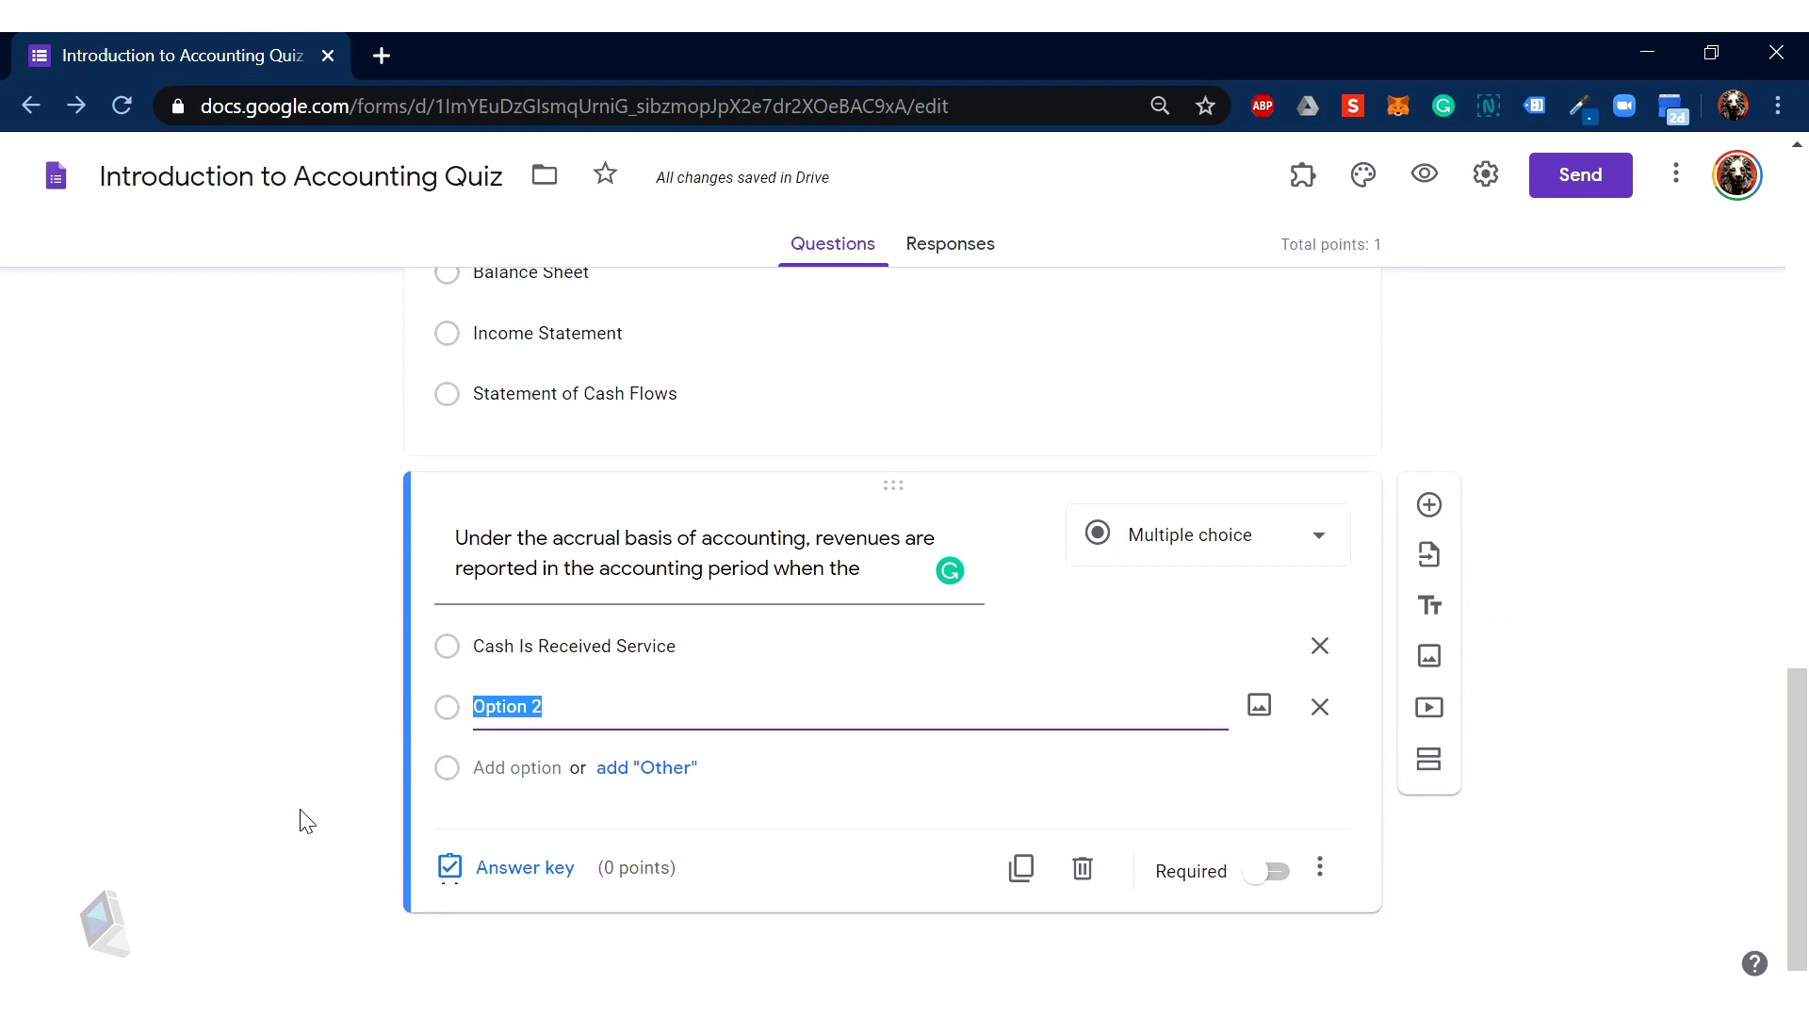
pyautogui.write('B.   Goods Have Been Delivered')
pyautogui.moveTo(506, 707); pyautogui.dragTo(458, 717)
pyautogui.press('BackSpace')
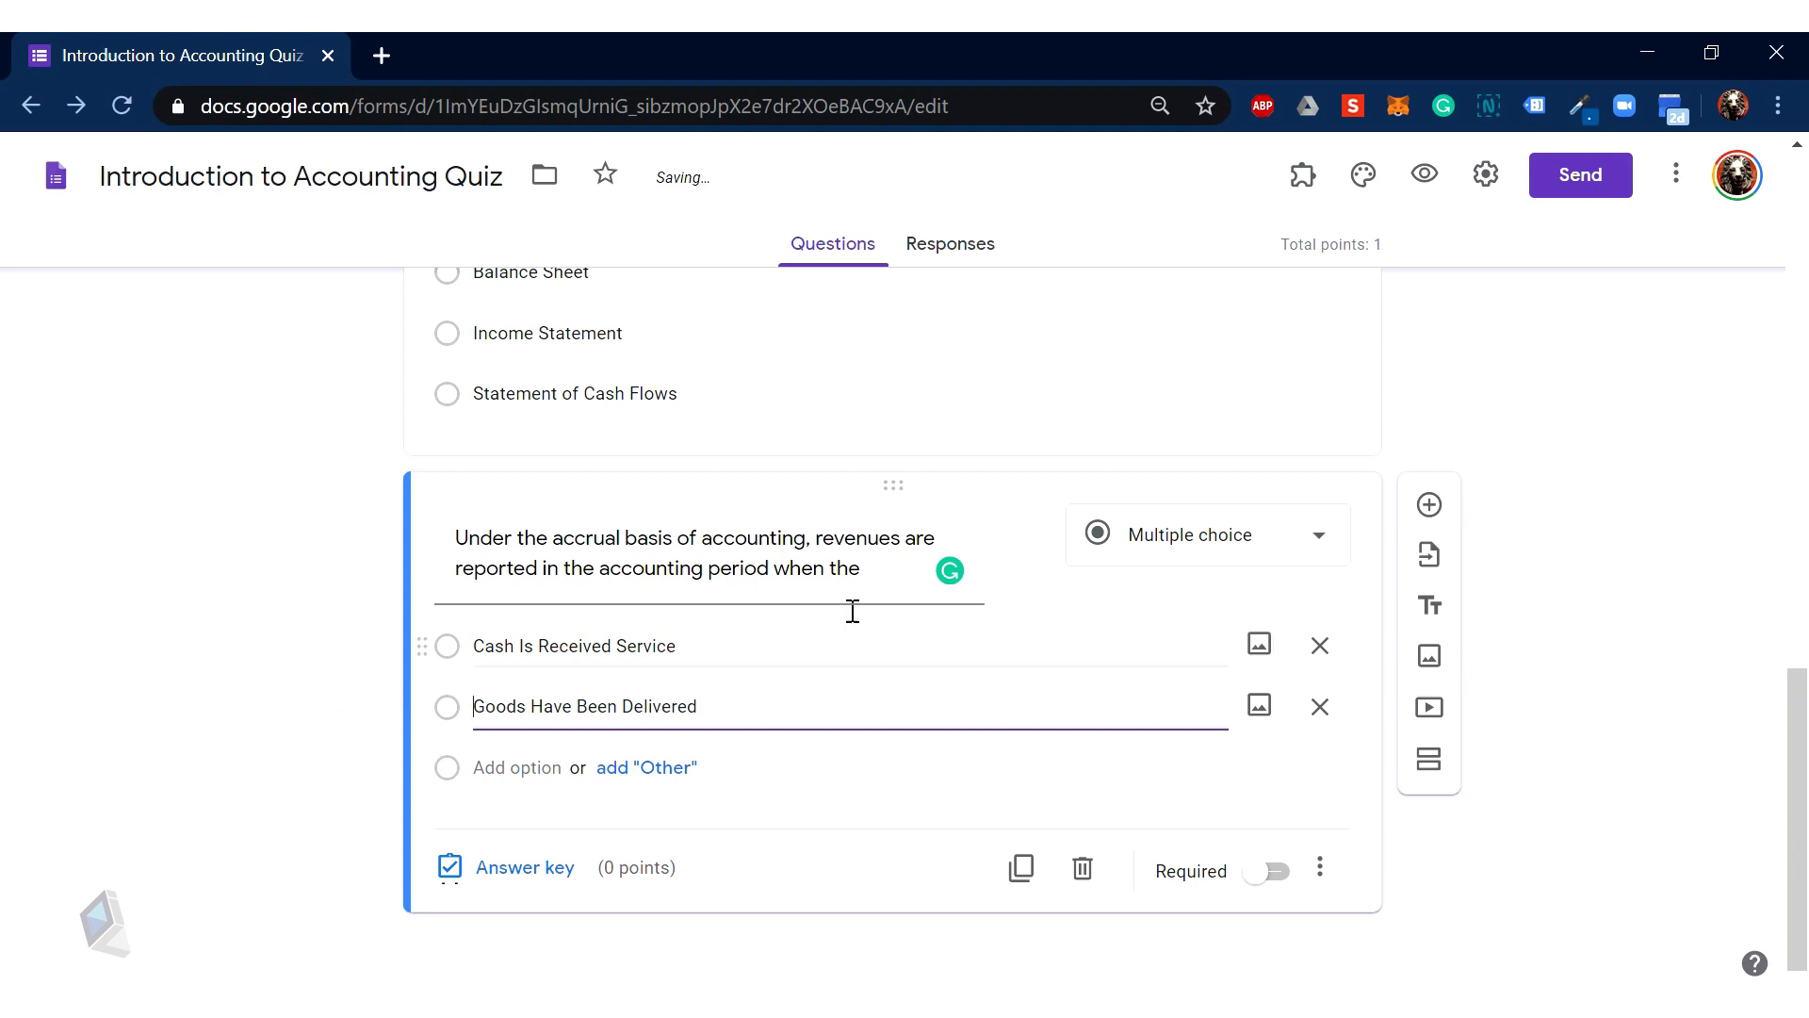
# Step: Check the accrual question's text and open its answer key
pyautogui.tripleClick(942, 556)
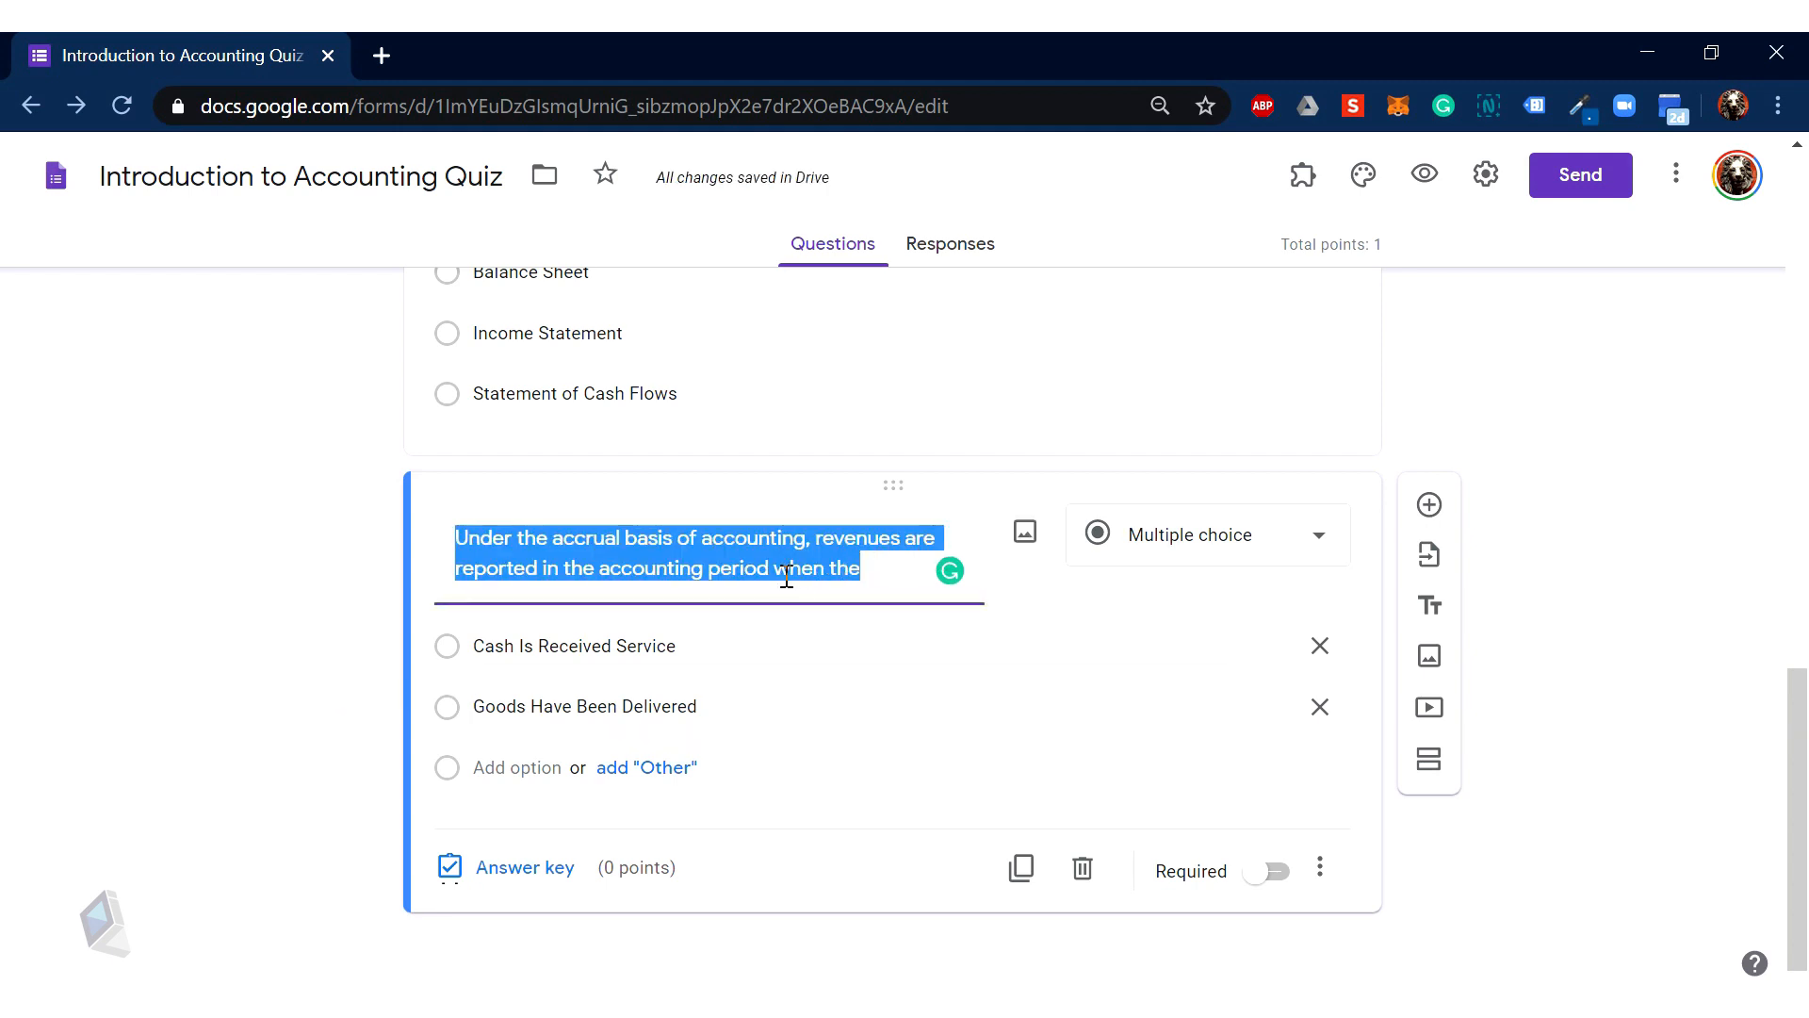
pyautogui.click(790, 571)
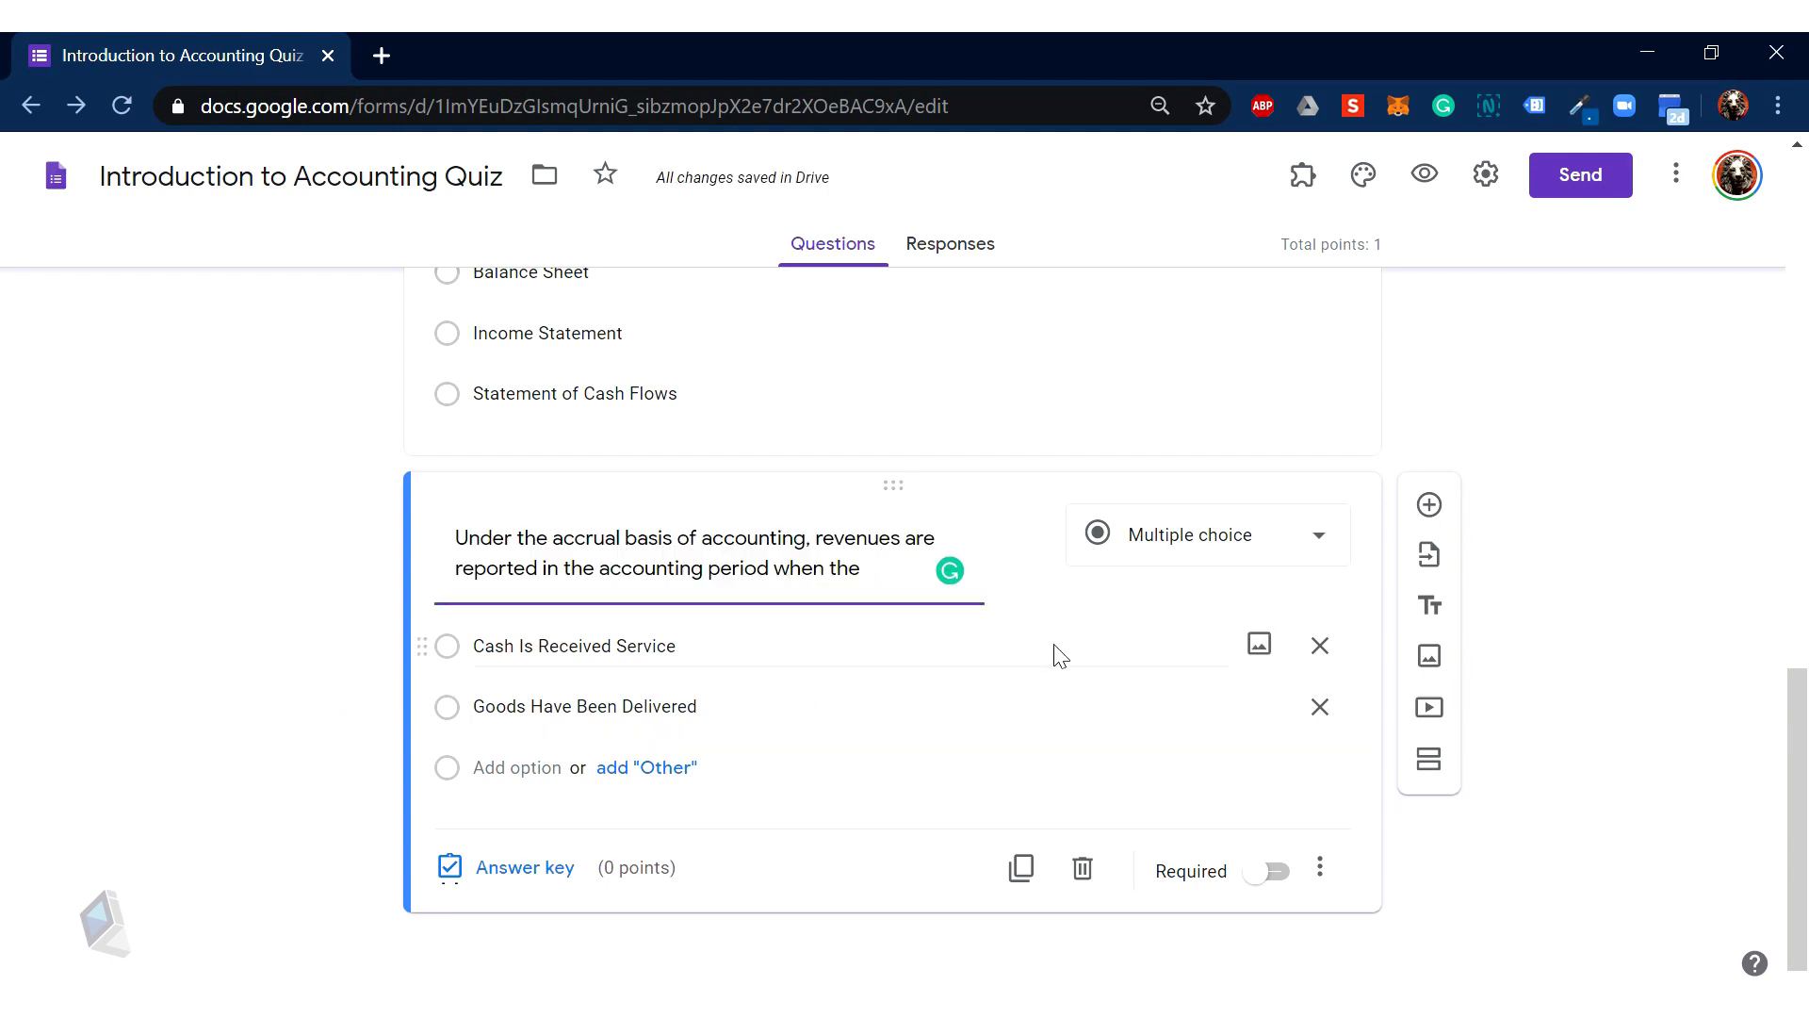
pyautogui.click(506, 893)
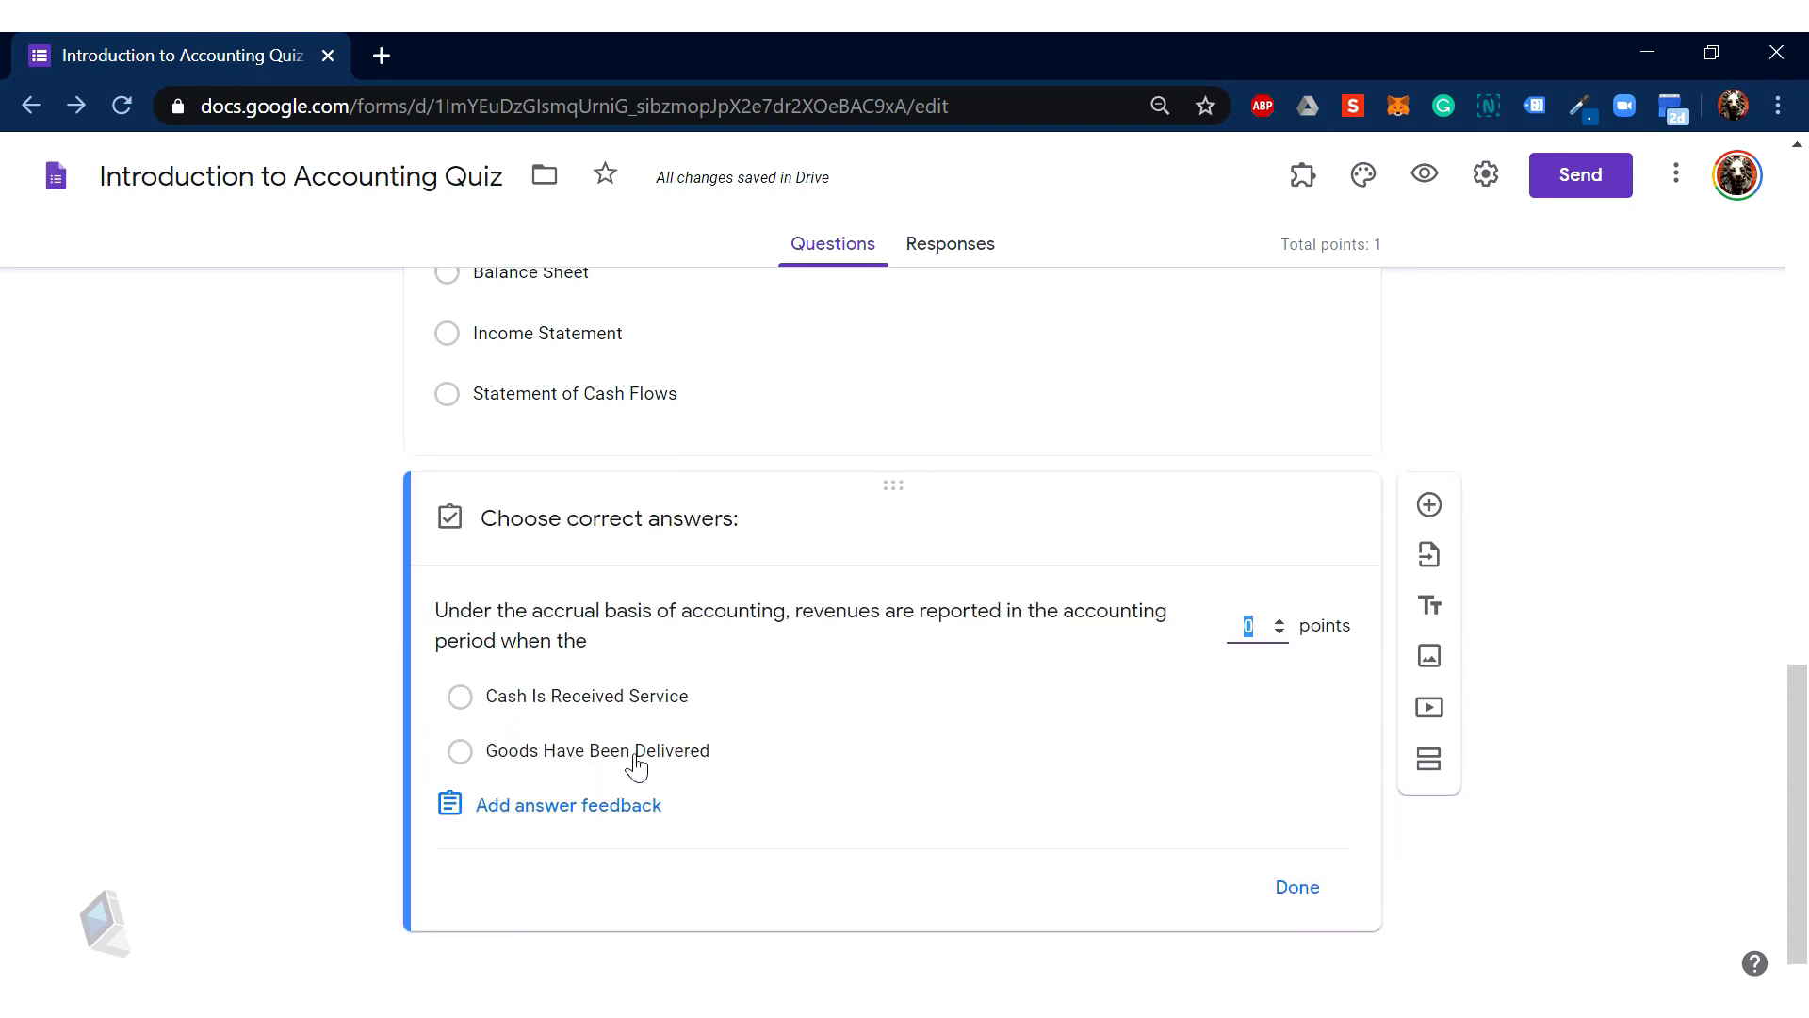
# Step: Mark Goods Have Been Delivered correct for 1 point, then insert a blank question below
pyautogui.scroll(1, 636, 759)
pyautogui.scroll(-2, 629, 756)
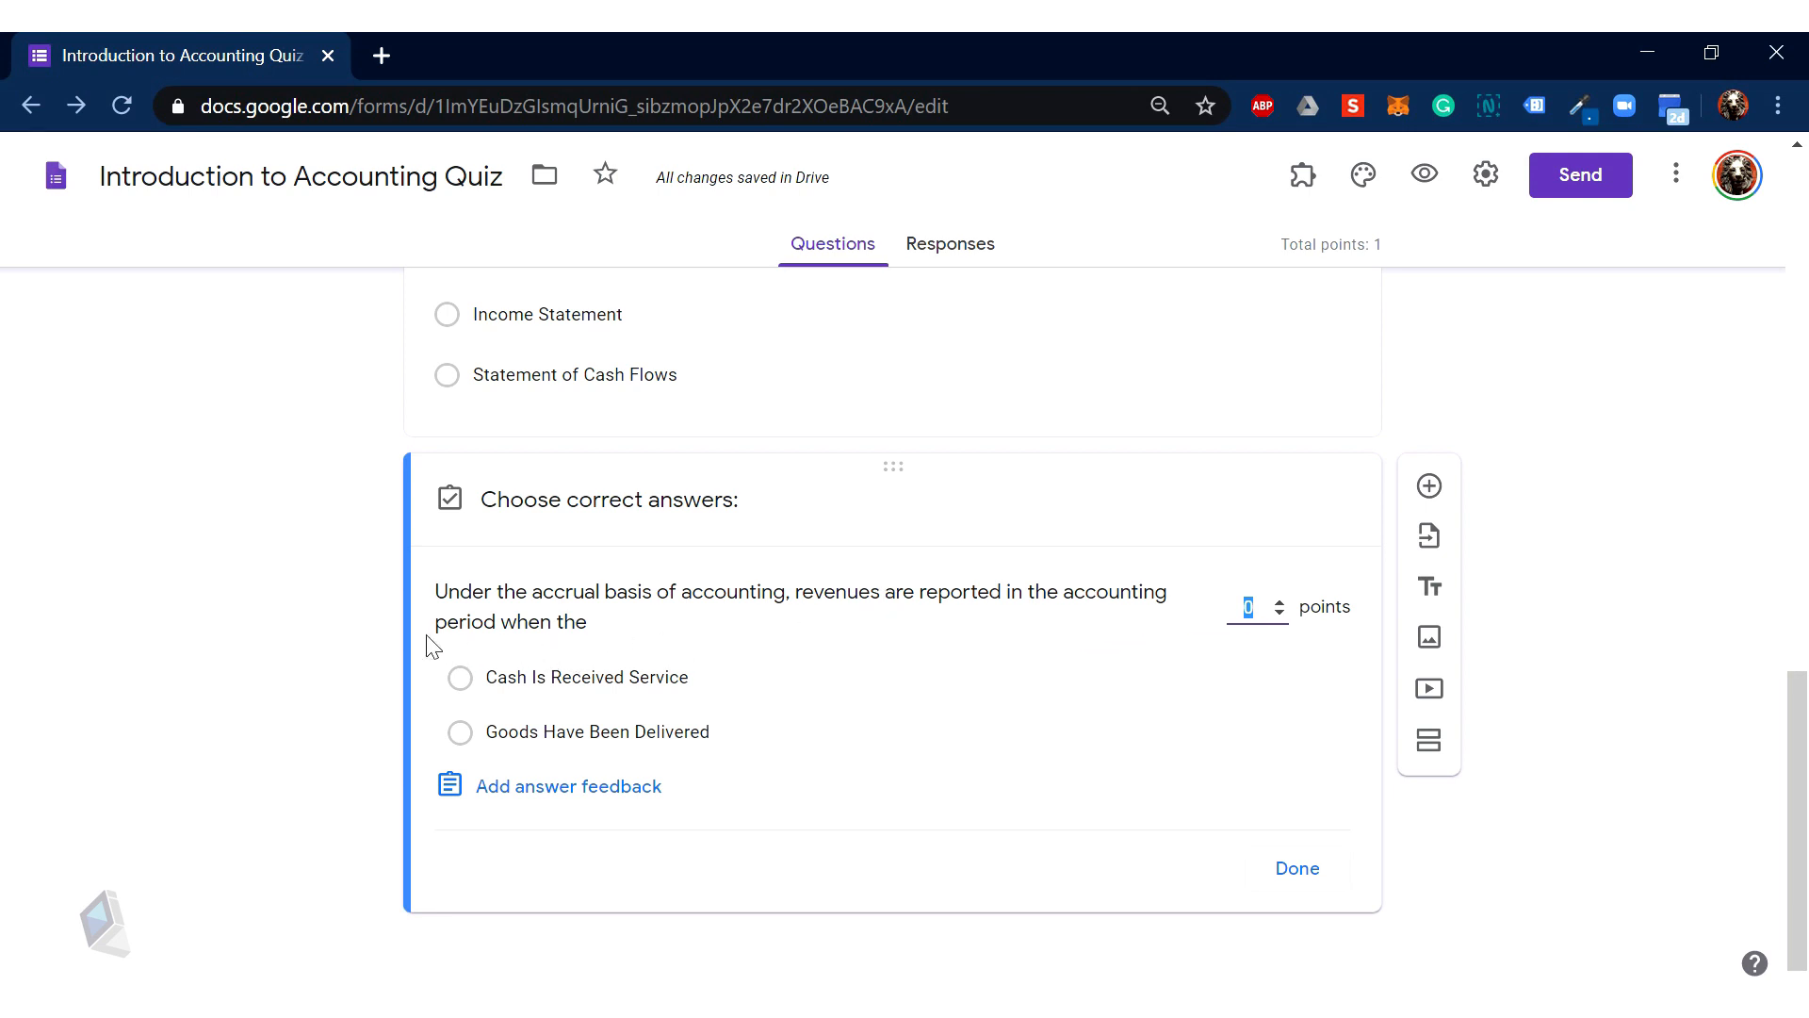
pyautogui.click(462, 734)
pyautogui.click(1297, 868)
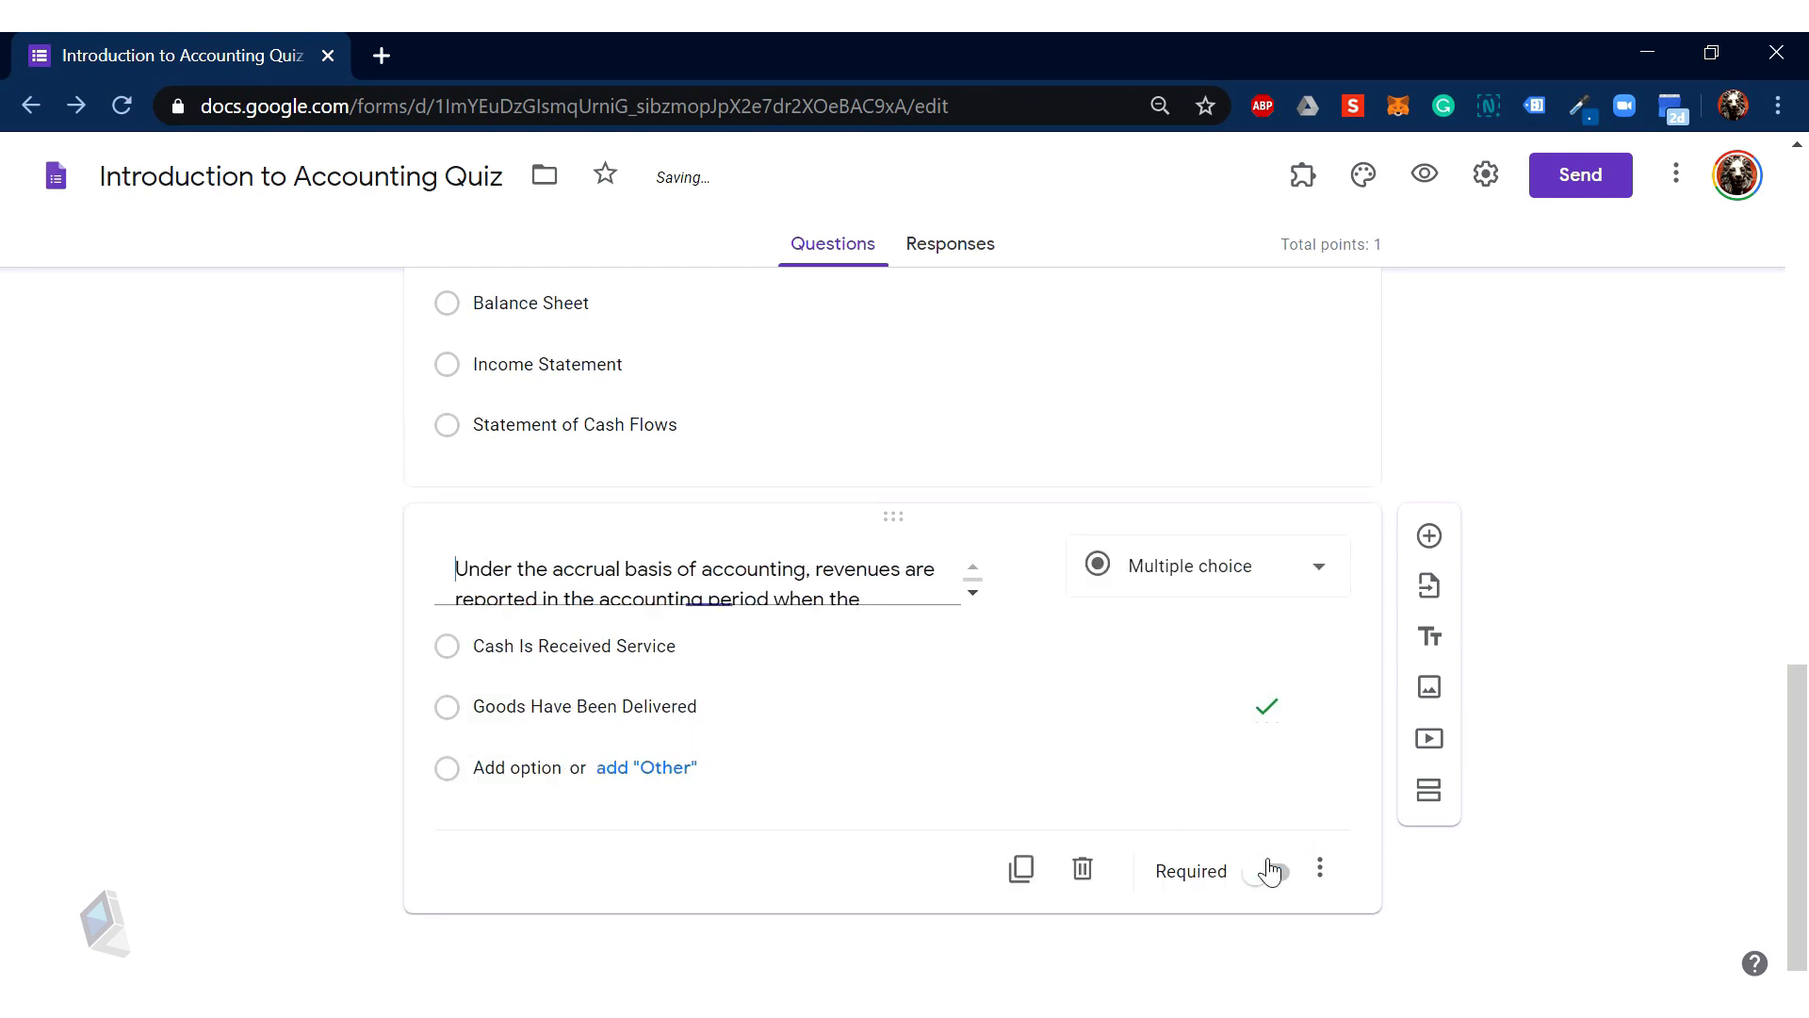
pyautogui.click(506, 862)
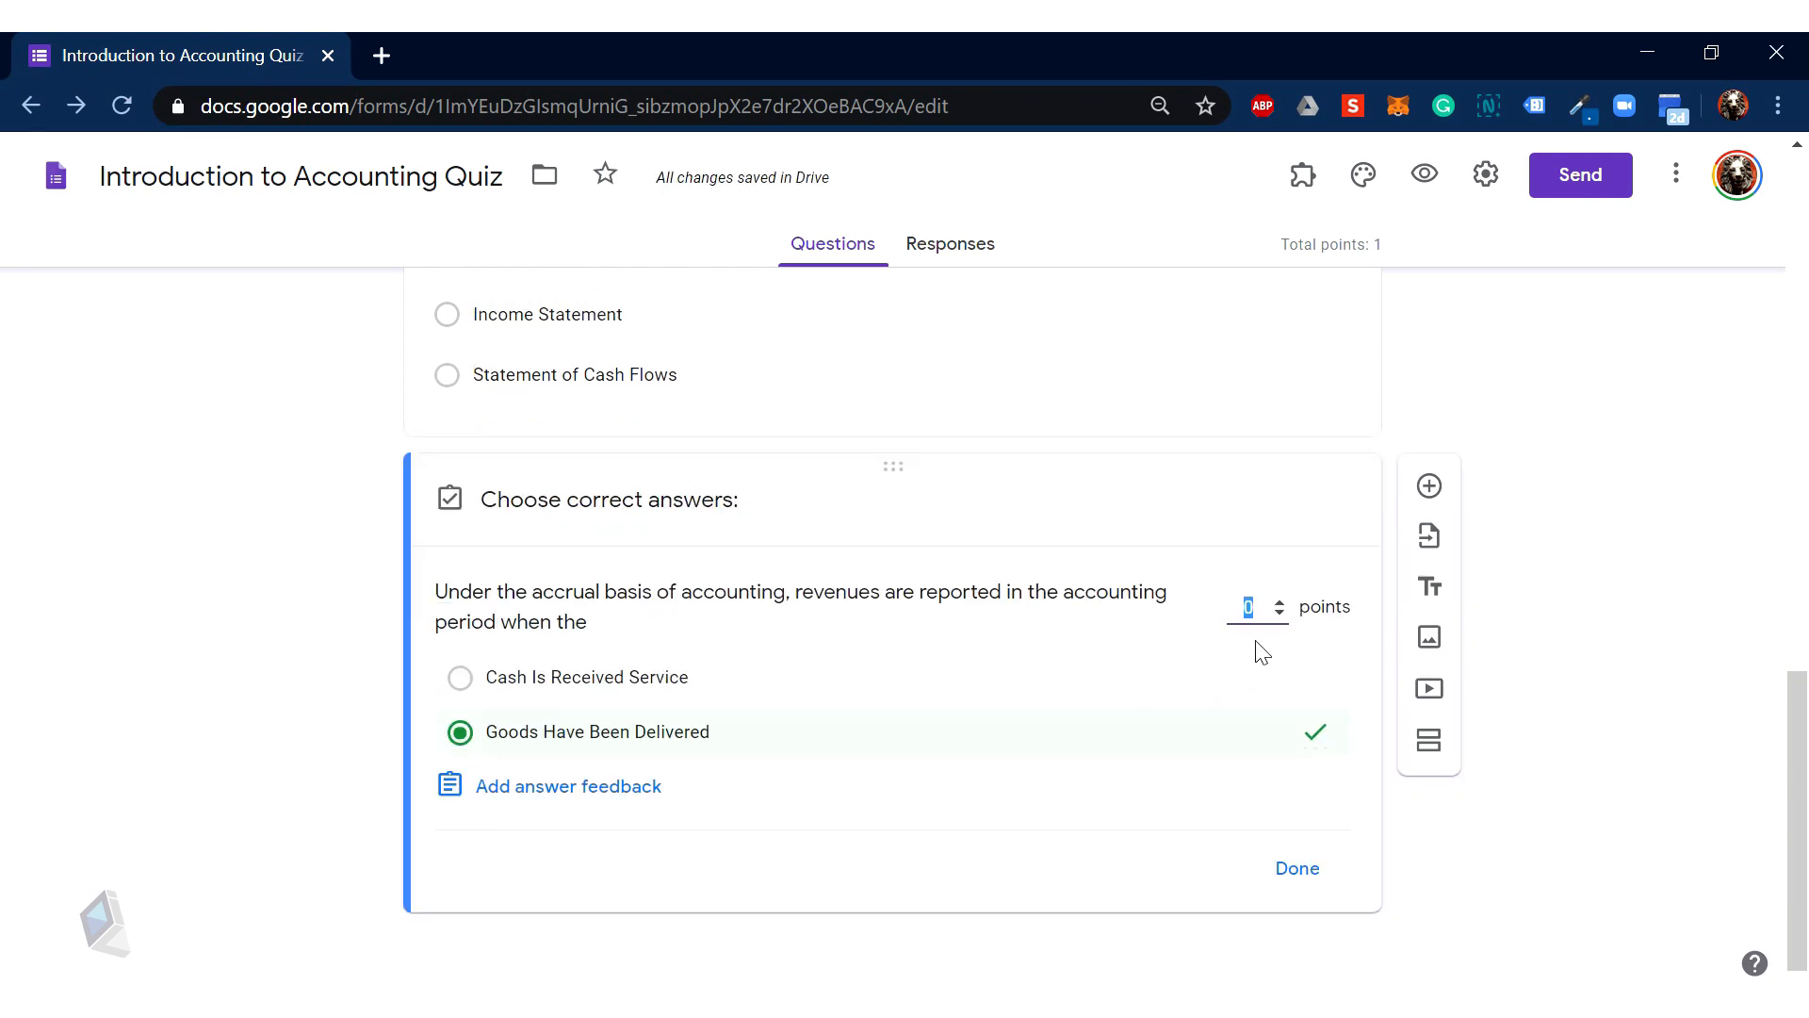
pyautogui.click(1280, 601)
pyautogui.click(1310, 869)
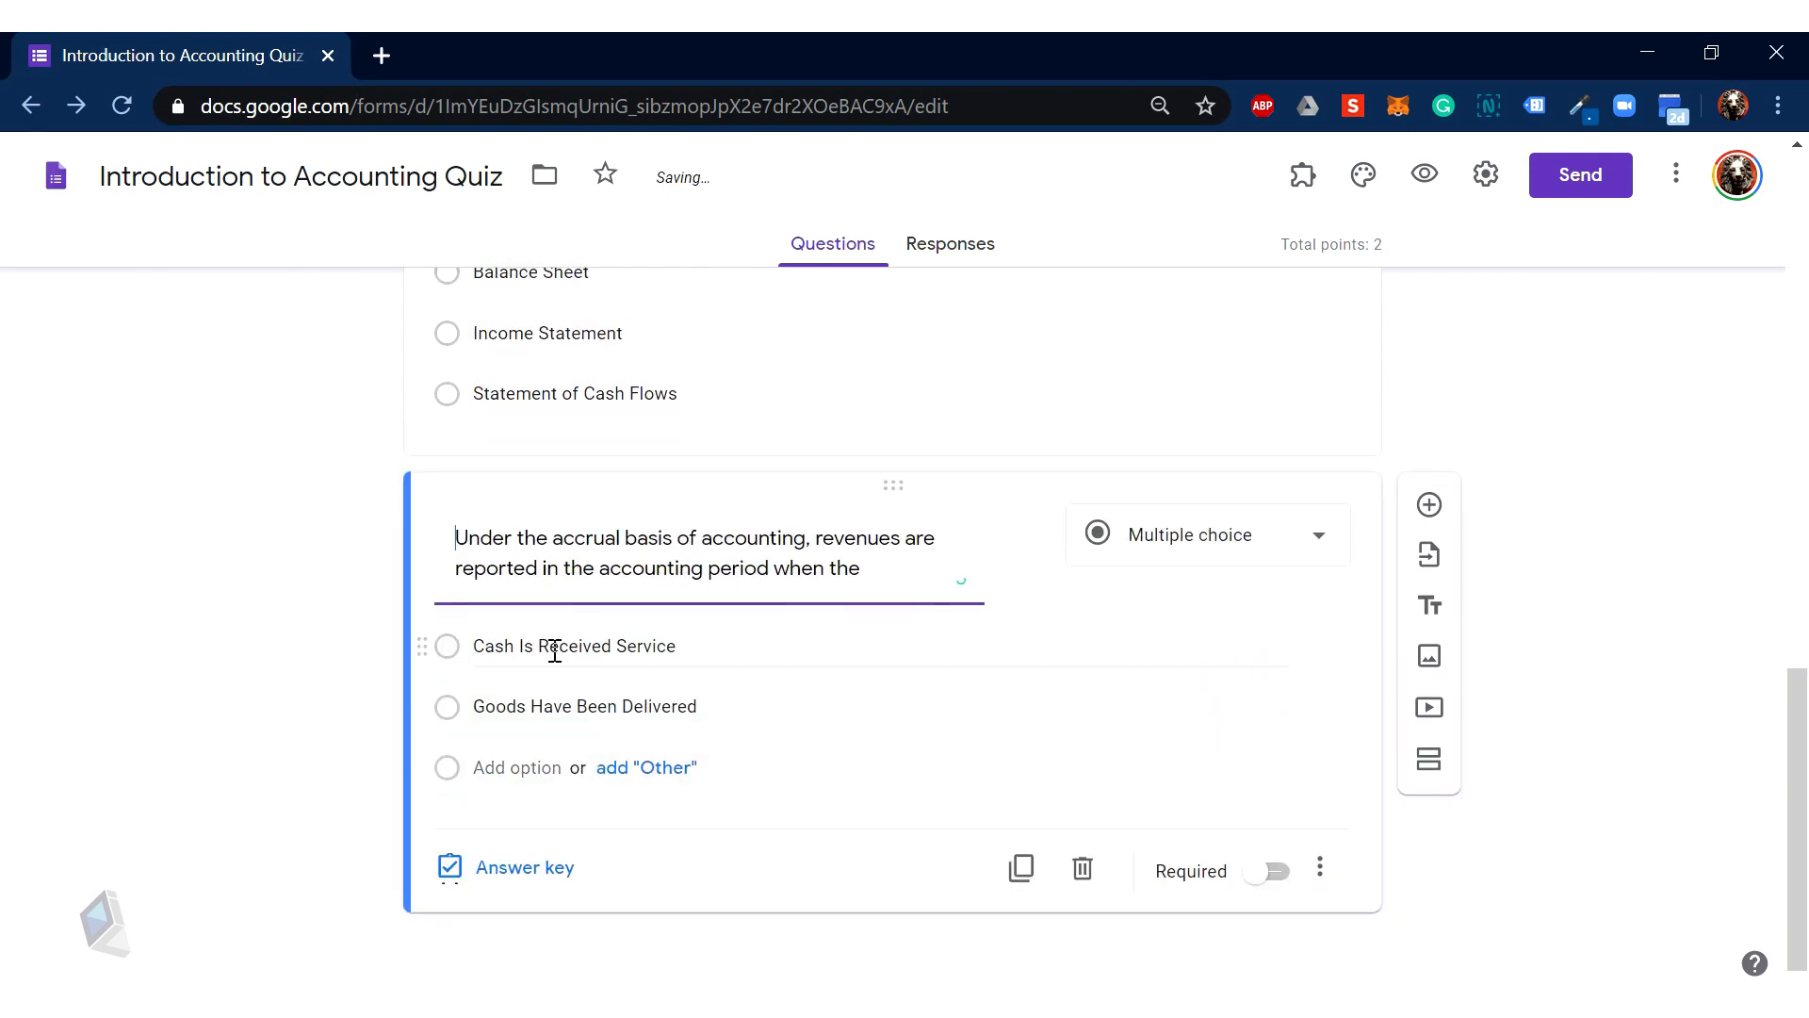
pyautogui.click(1429, 504)
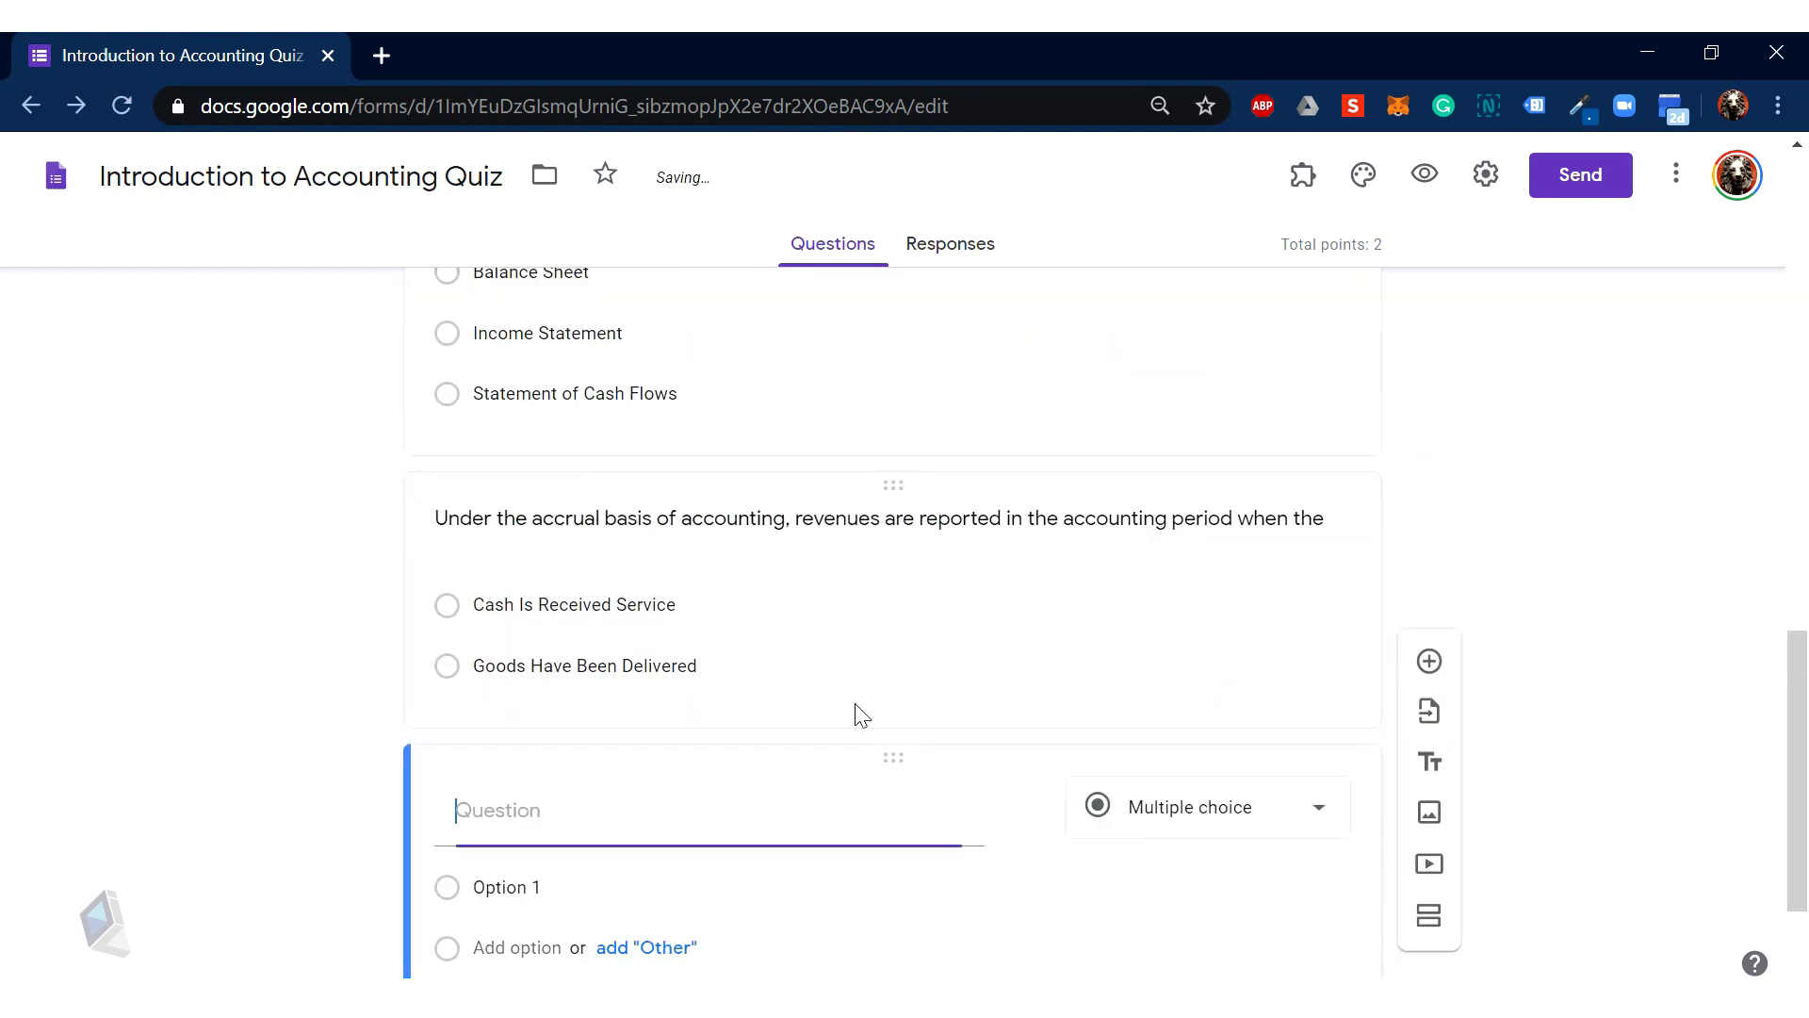
# Step: Copy question 4, 'Revenues minus expenses equals ________.', from the Word quiz
pyautogui.moveTo(371, 952)
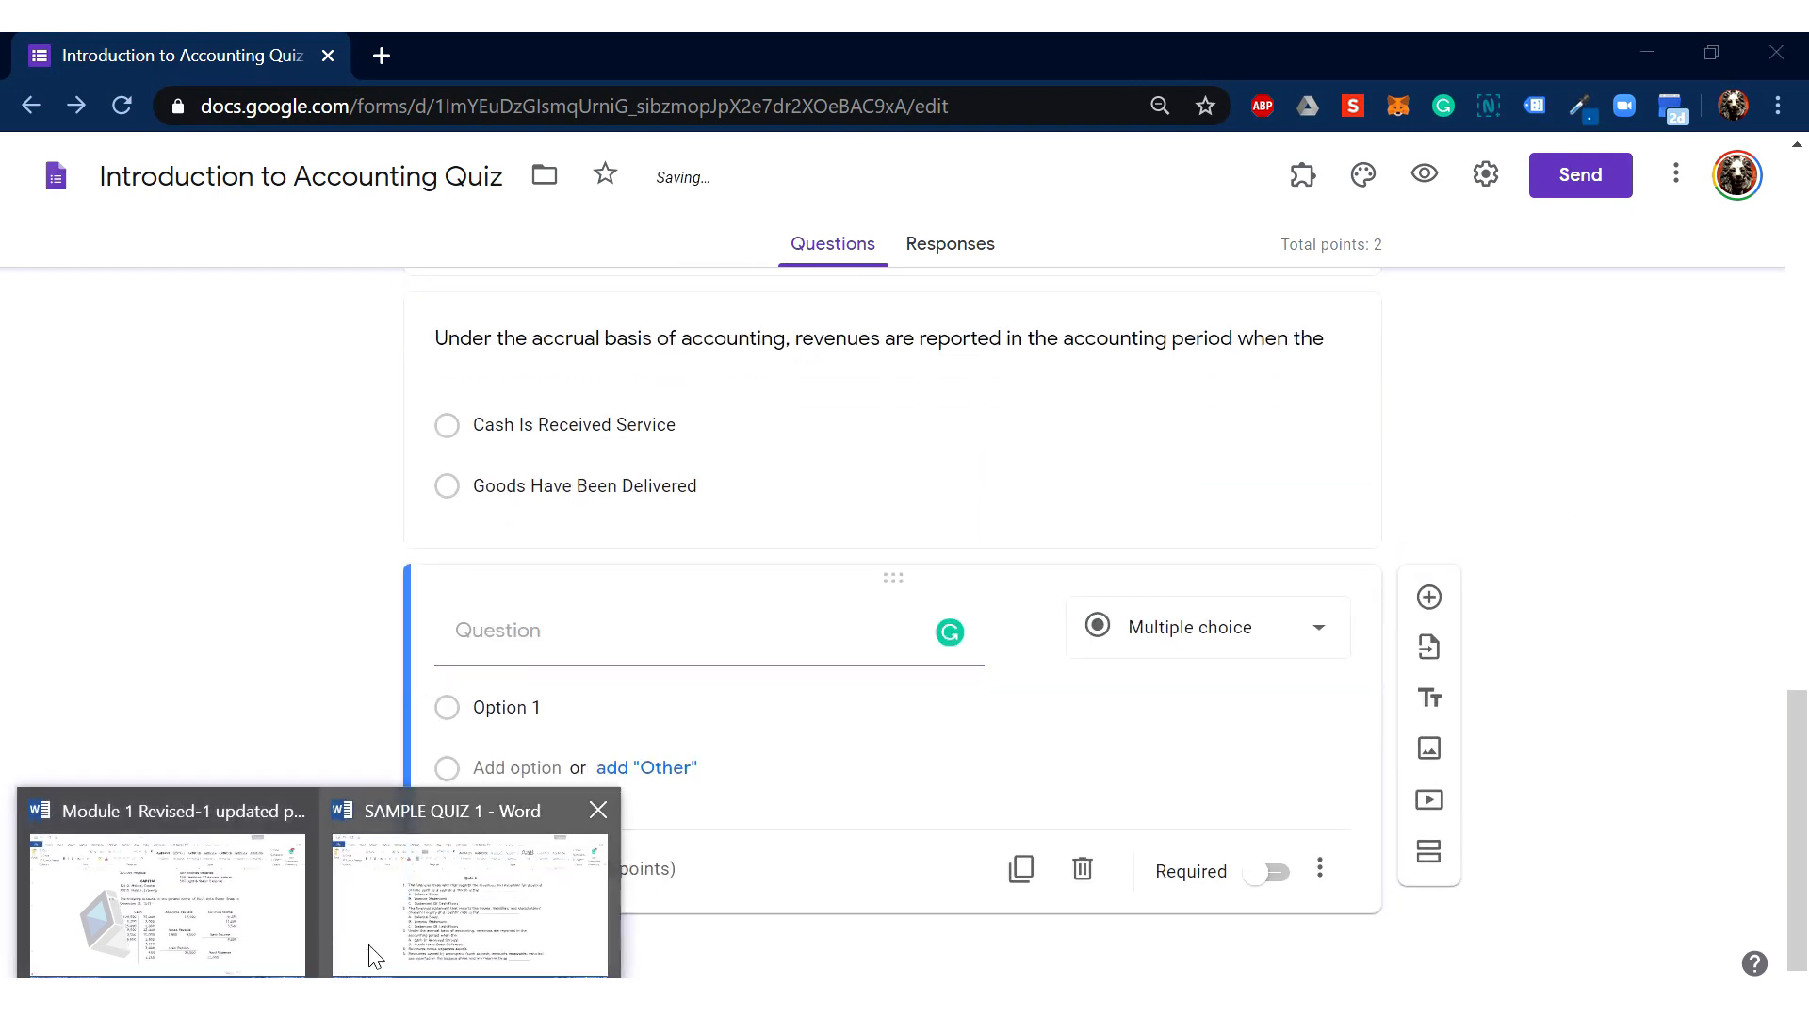
pyautogui.click(444, 937)
pyautogui.scroll(-1, 697, 705)
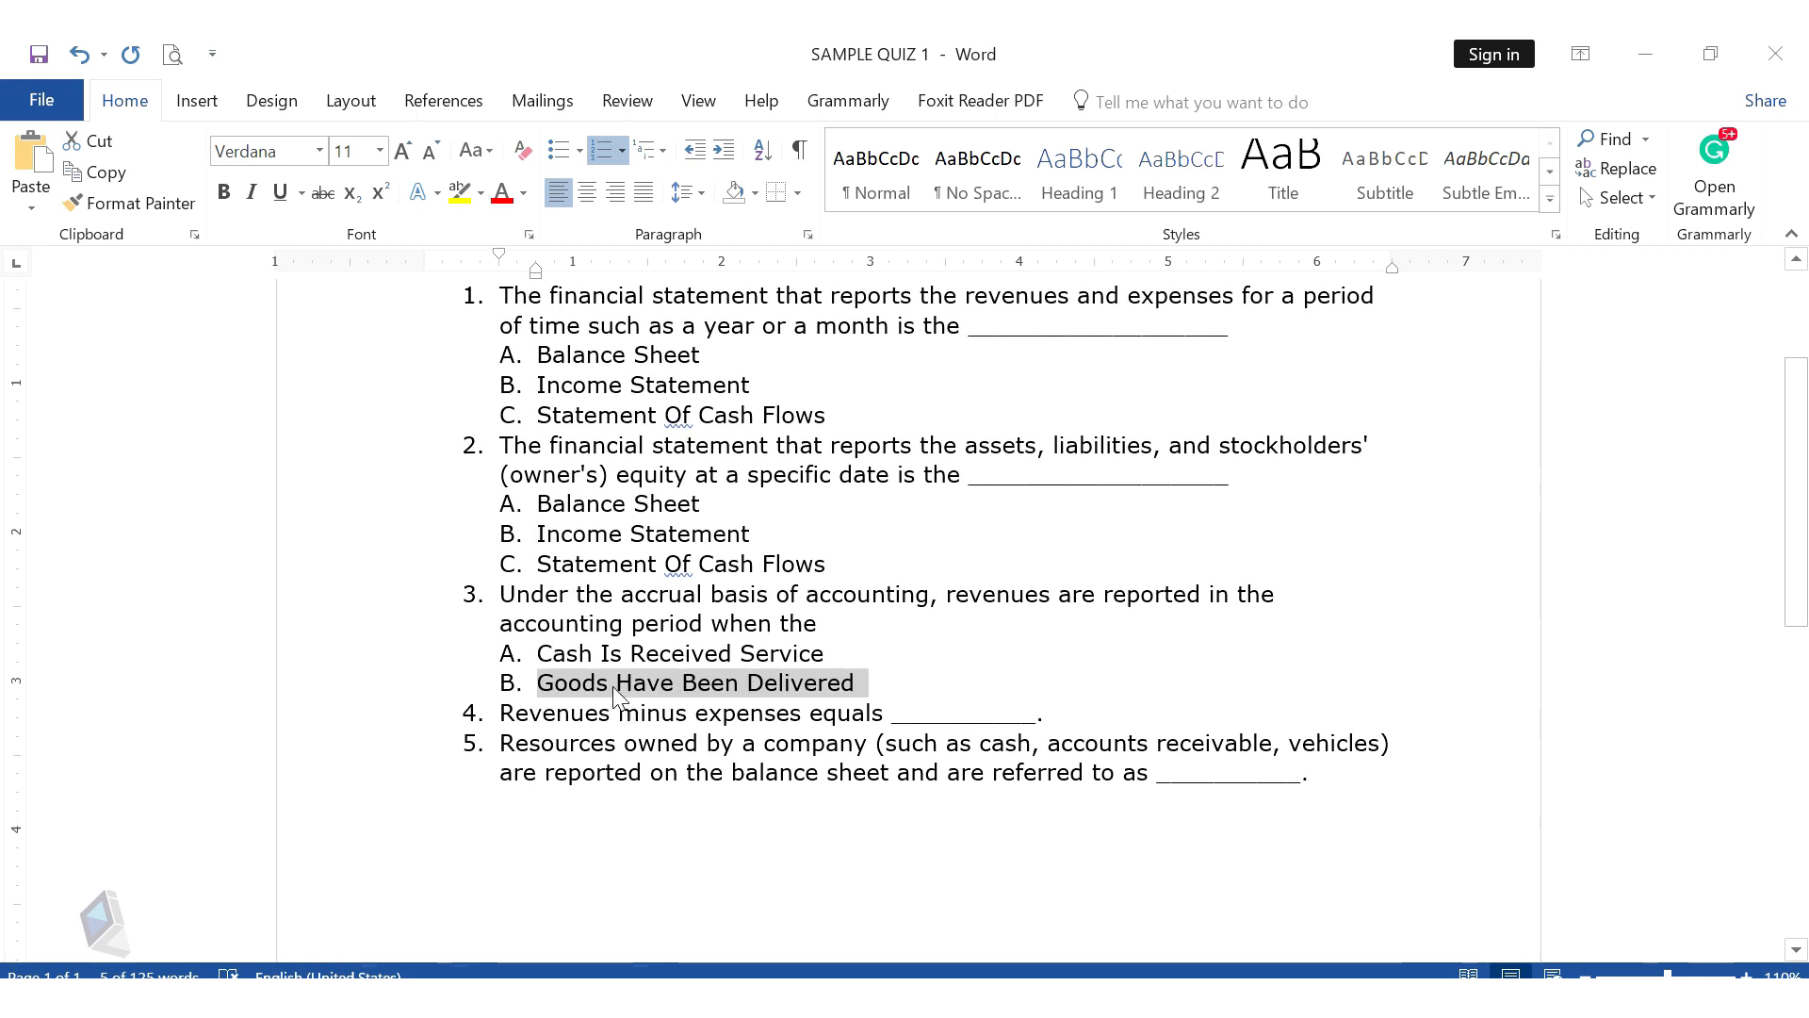
pyautogui.moveTo(501, 714); pyautogui.dragTo(1037, 714)
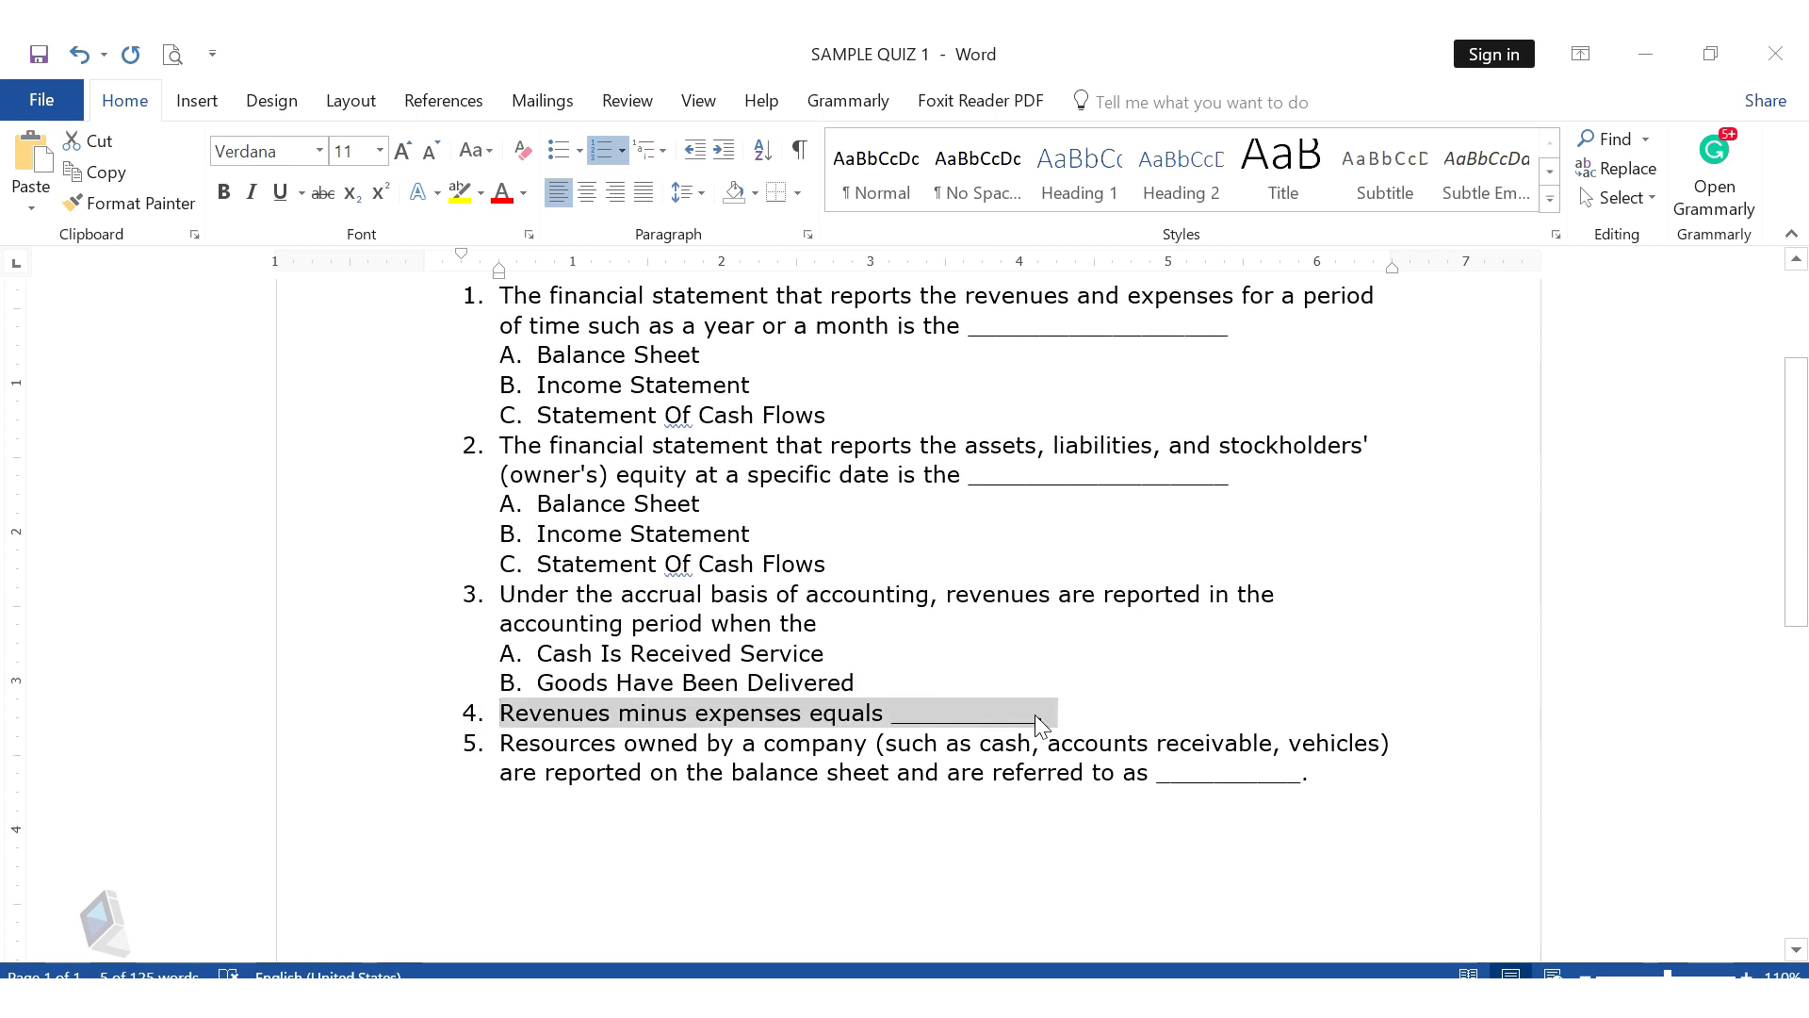
# Step: Paste it as plain text into the new question title and delete the '4.' number
pyautogui.moveTo(387, 954)
pyautogui.click(241, 929)
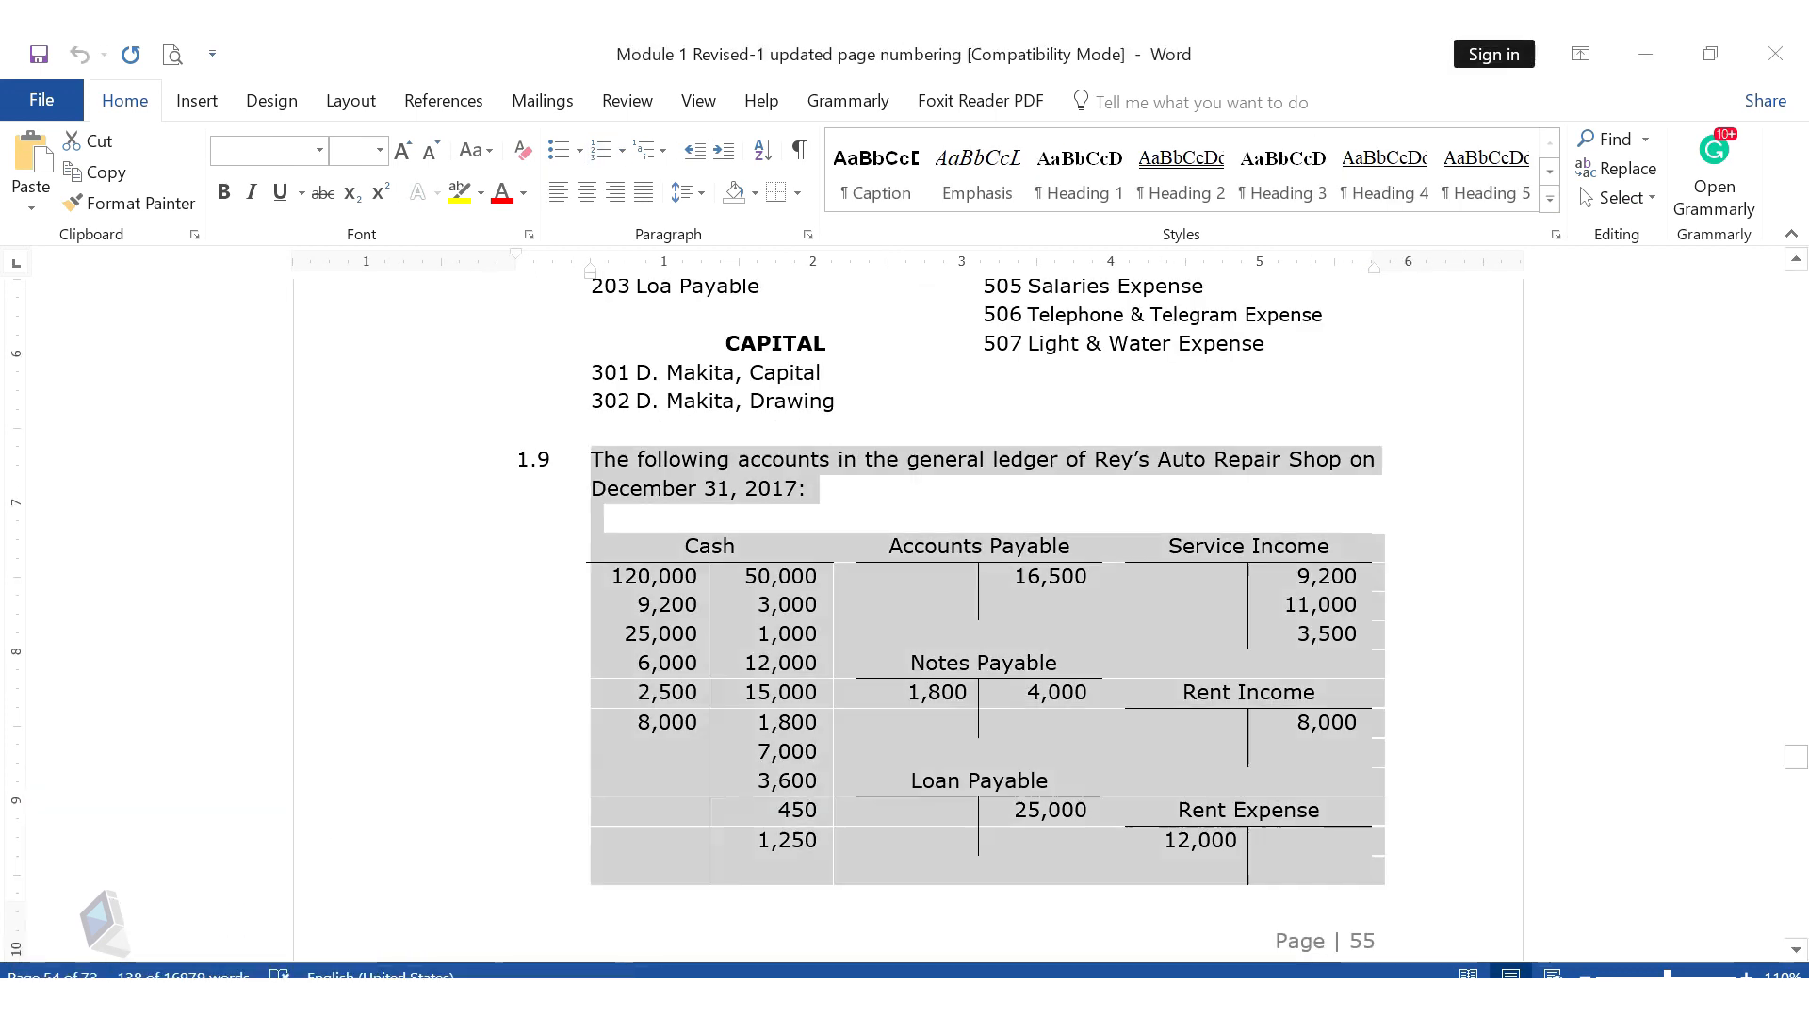
pyautogui.moveTo(311, 971)
pyautogui.click(471, 896)
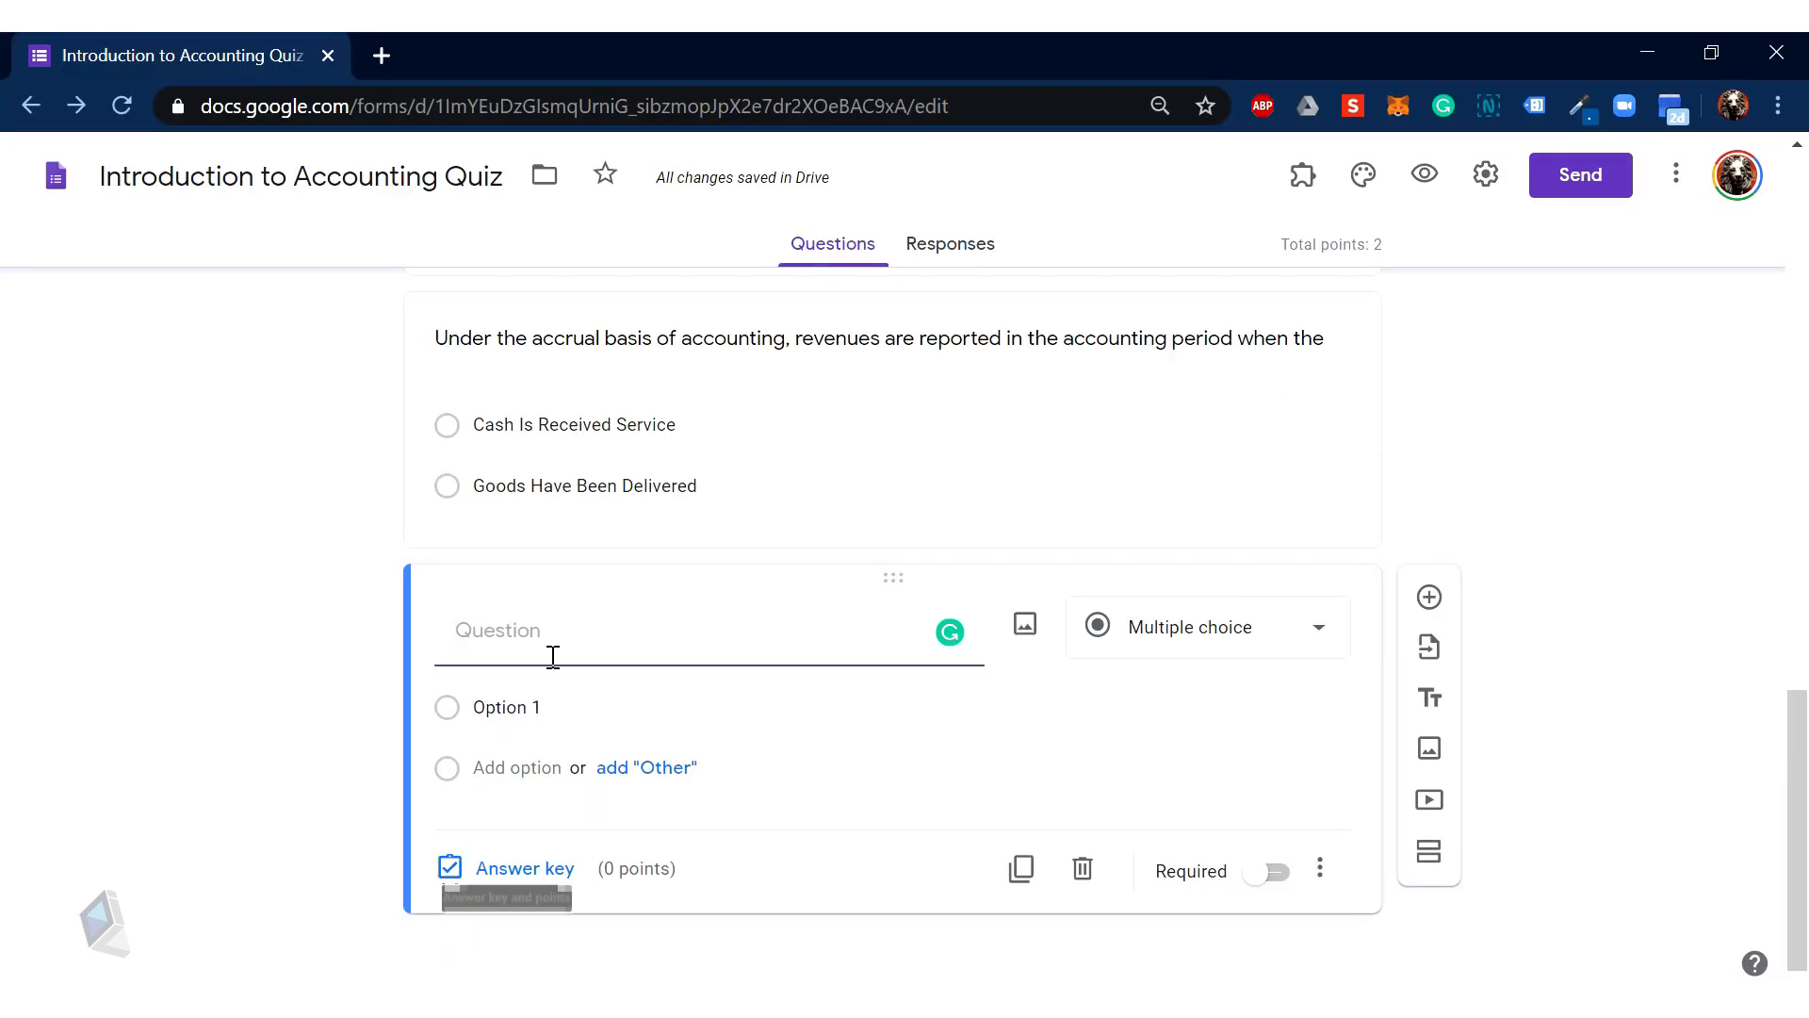
pyautogui.rightClick(551, 652)
pyautogui.click(650, 417)
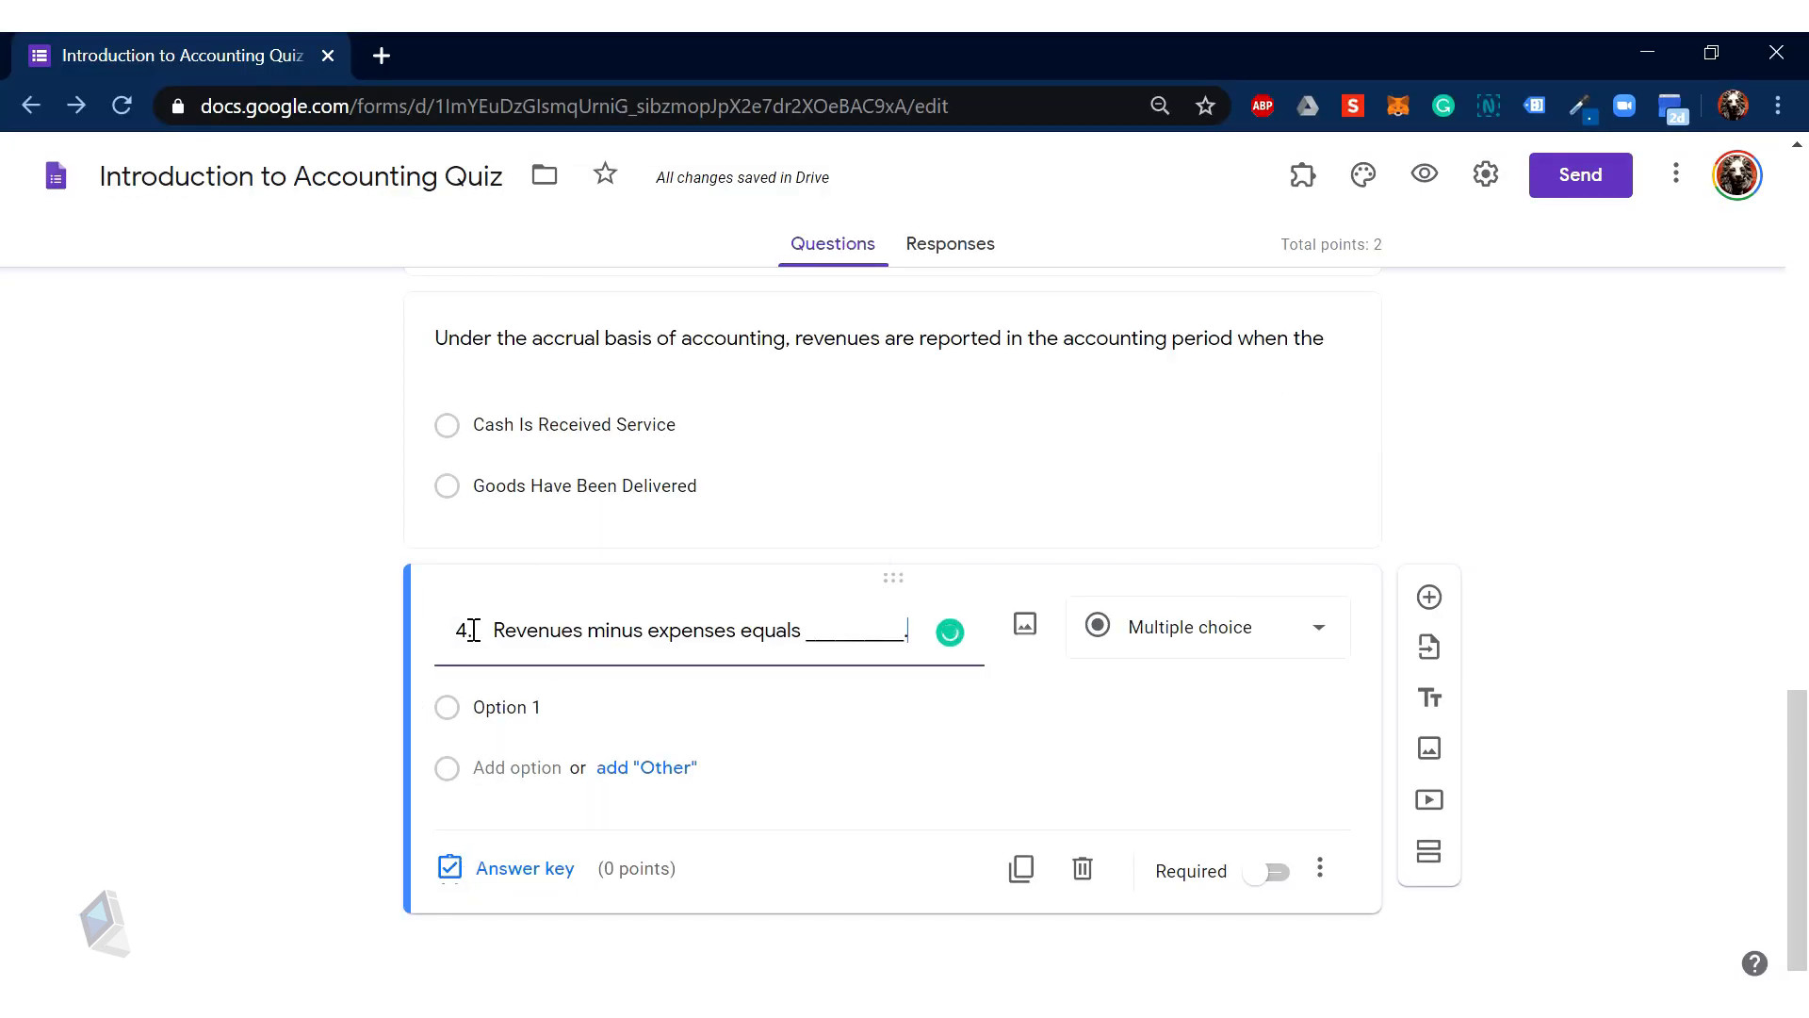
pyautogui.moveTo(488, 627); pyautogui.dragTo(366, 655)
pyautogui.press('BackSpace')
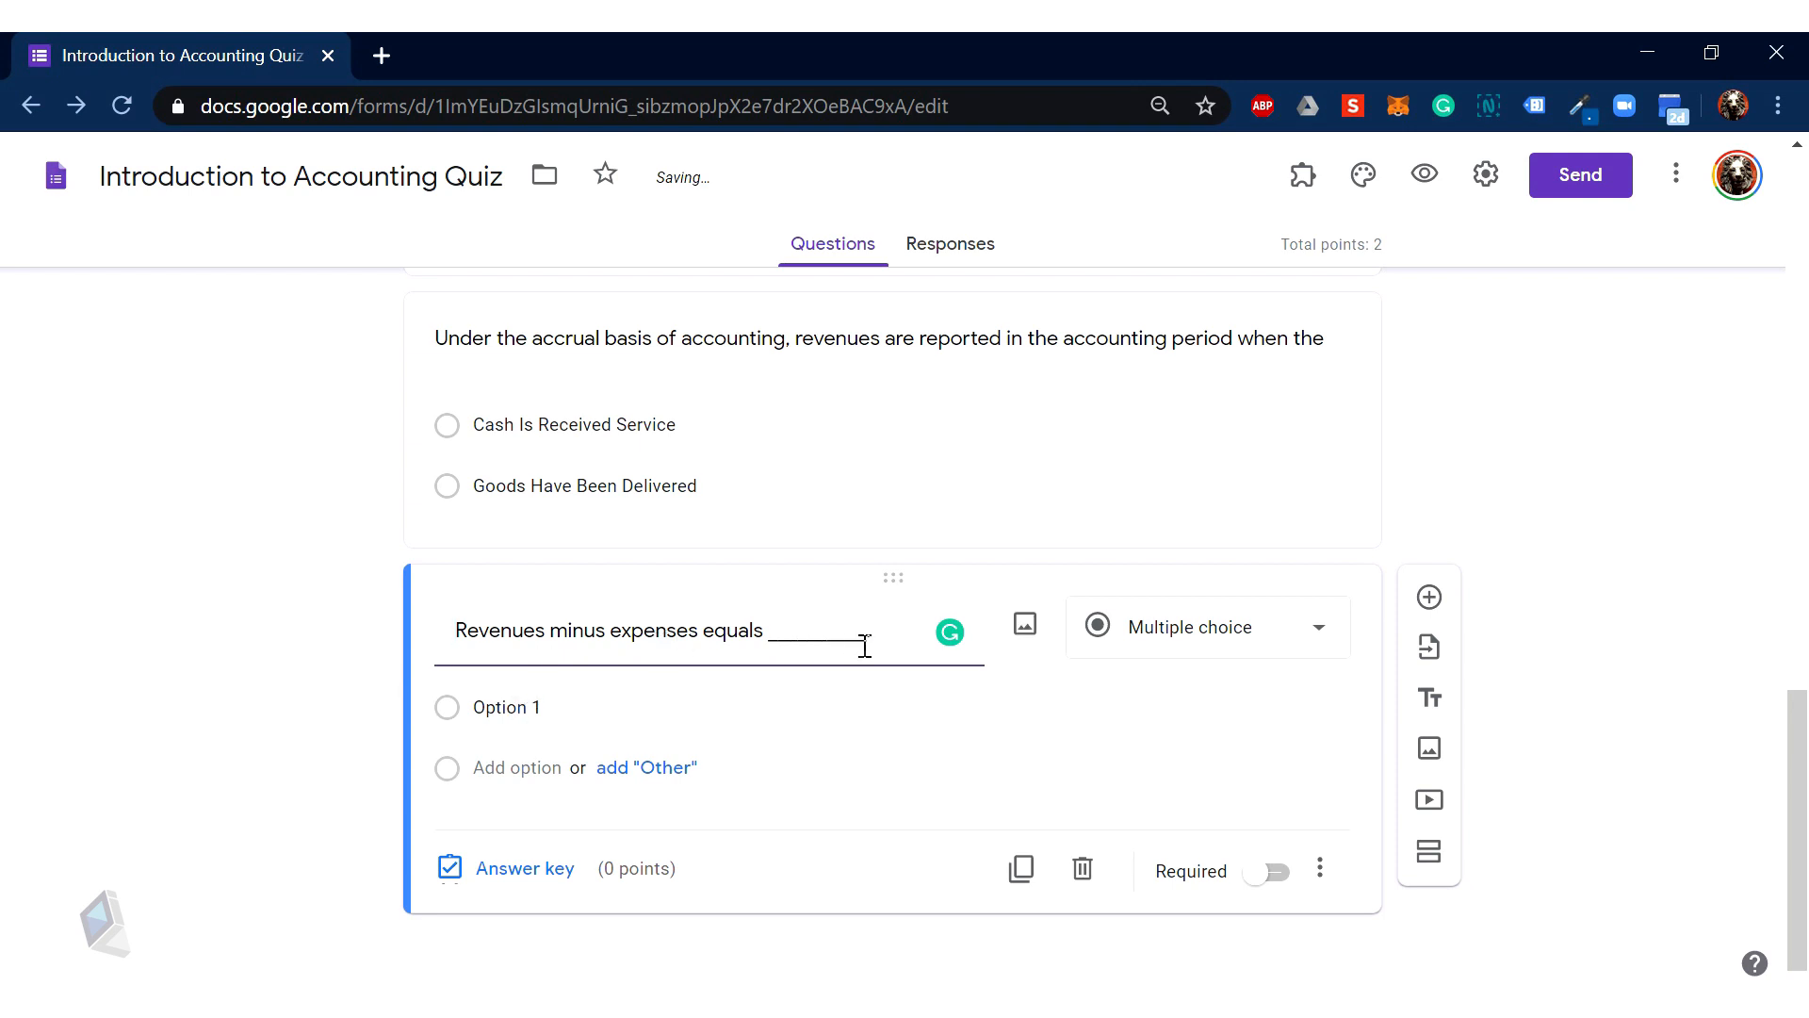
# Step: Make the revenues question a 1-point Short answer question and open its answer-feedback box
pyautogui.click(1143, 648)
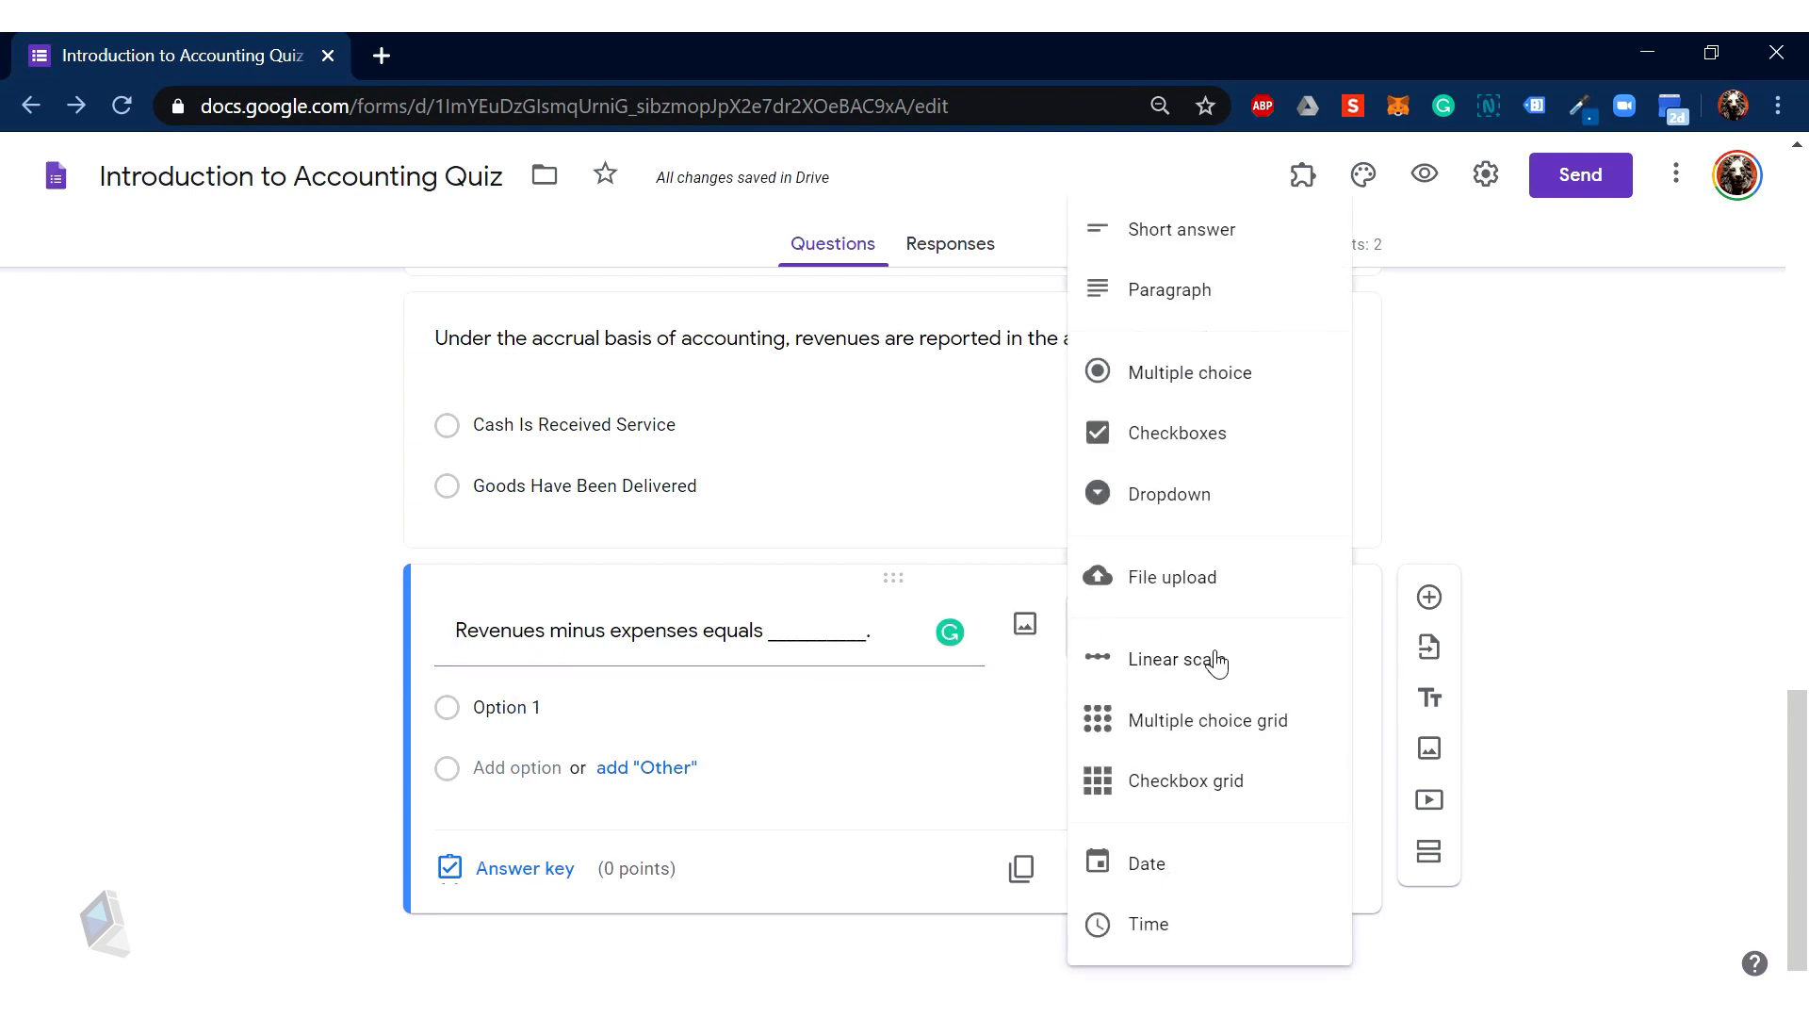
pyautogui.click(1191, 234)
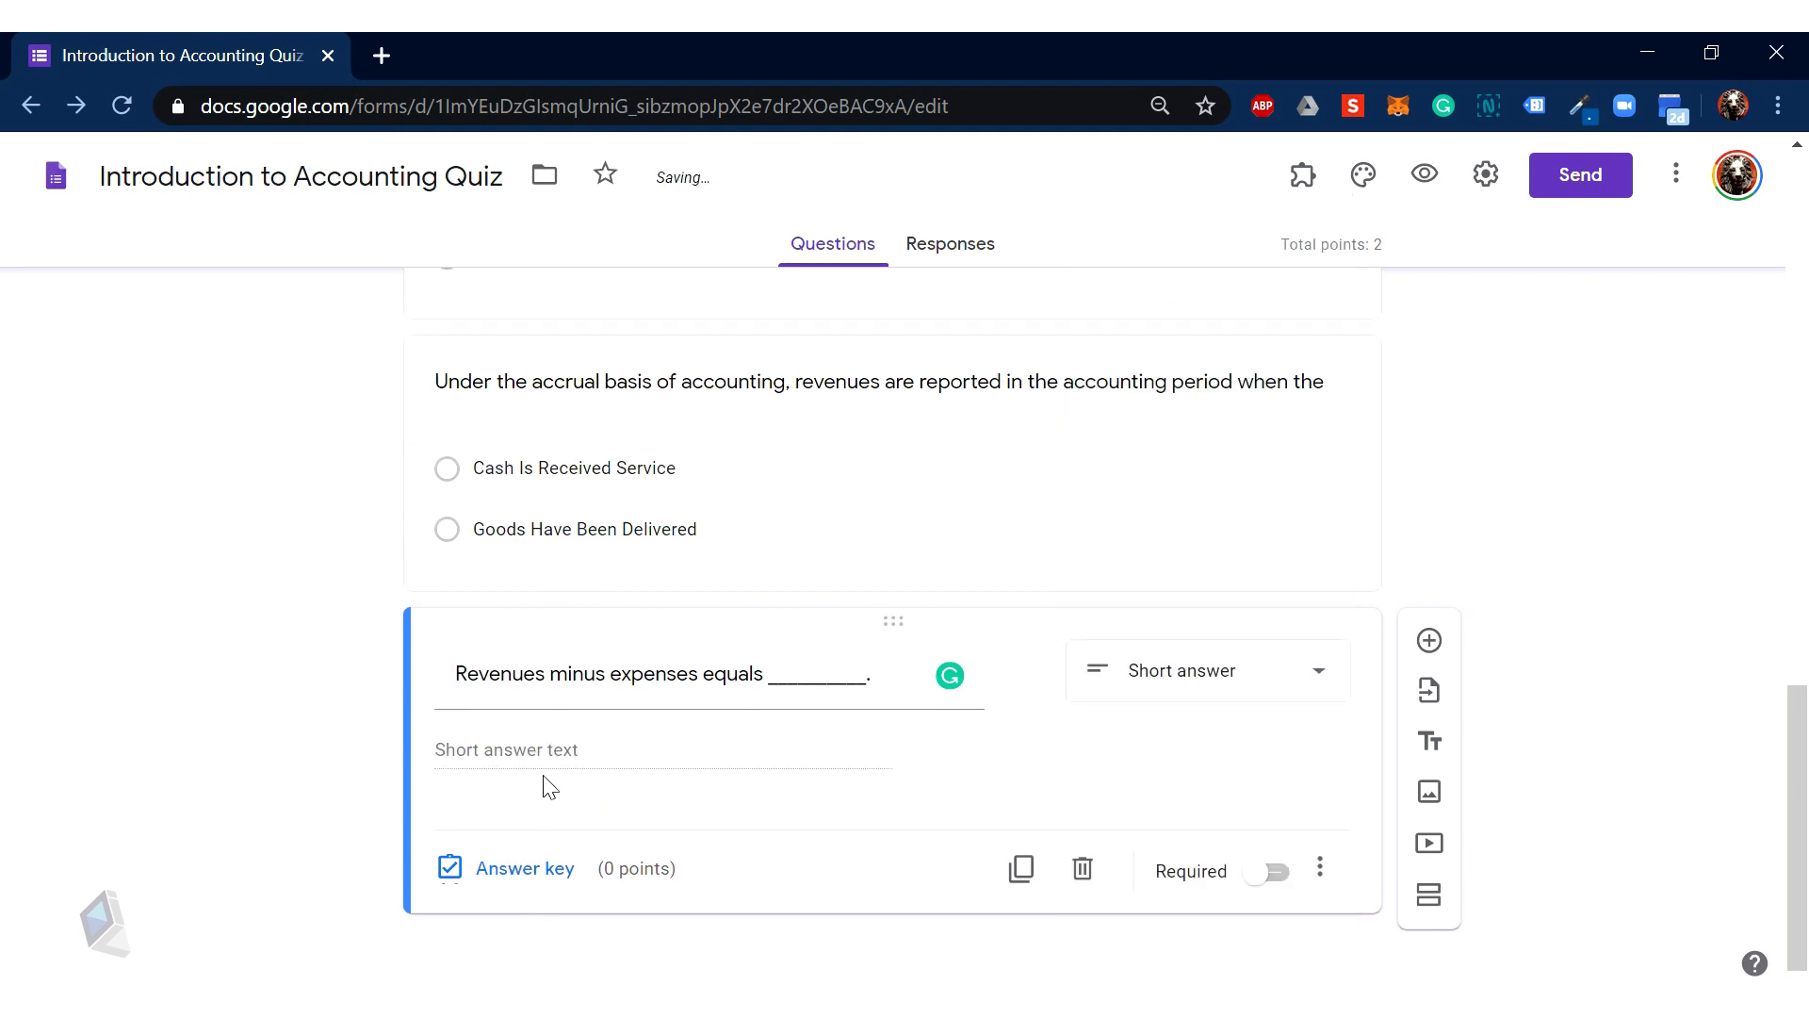
pyautogui.click(516, 894)
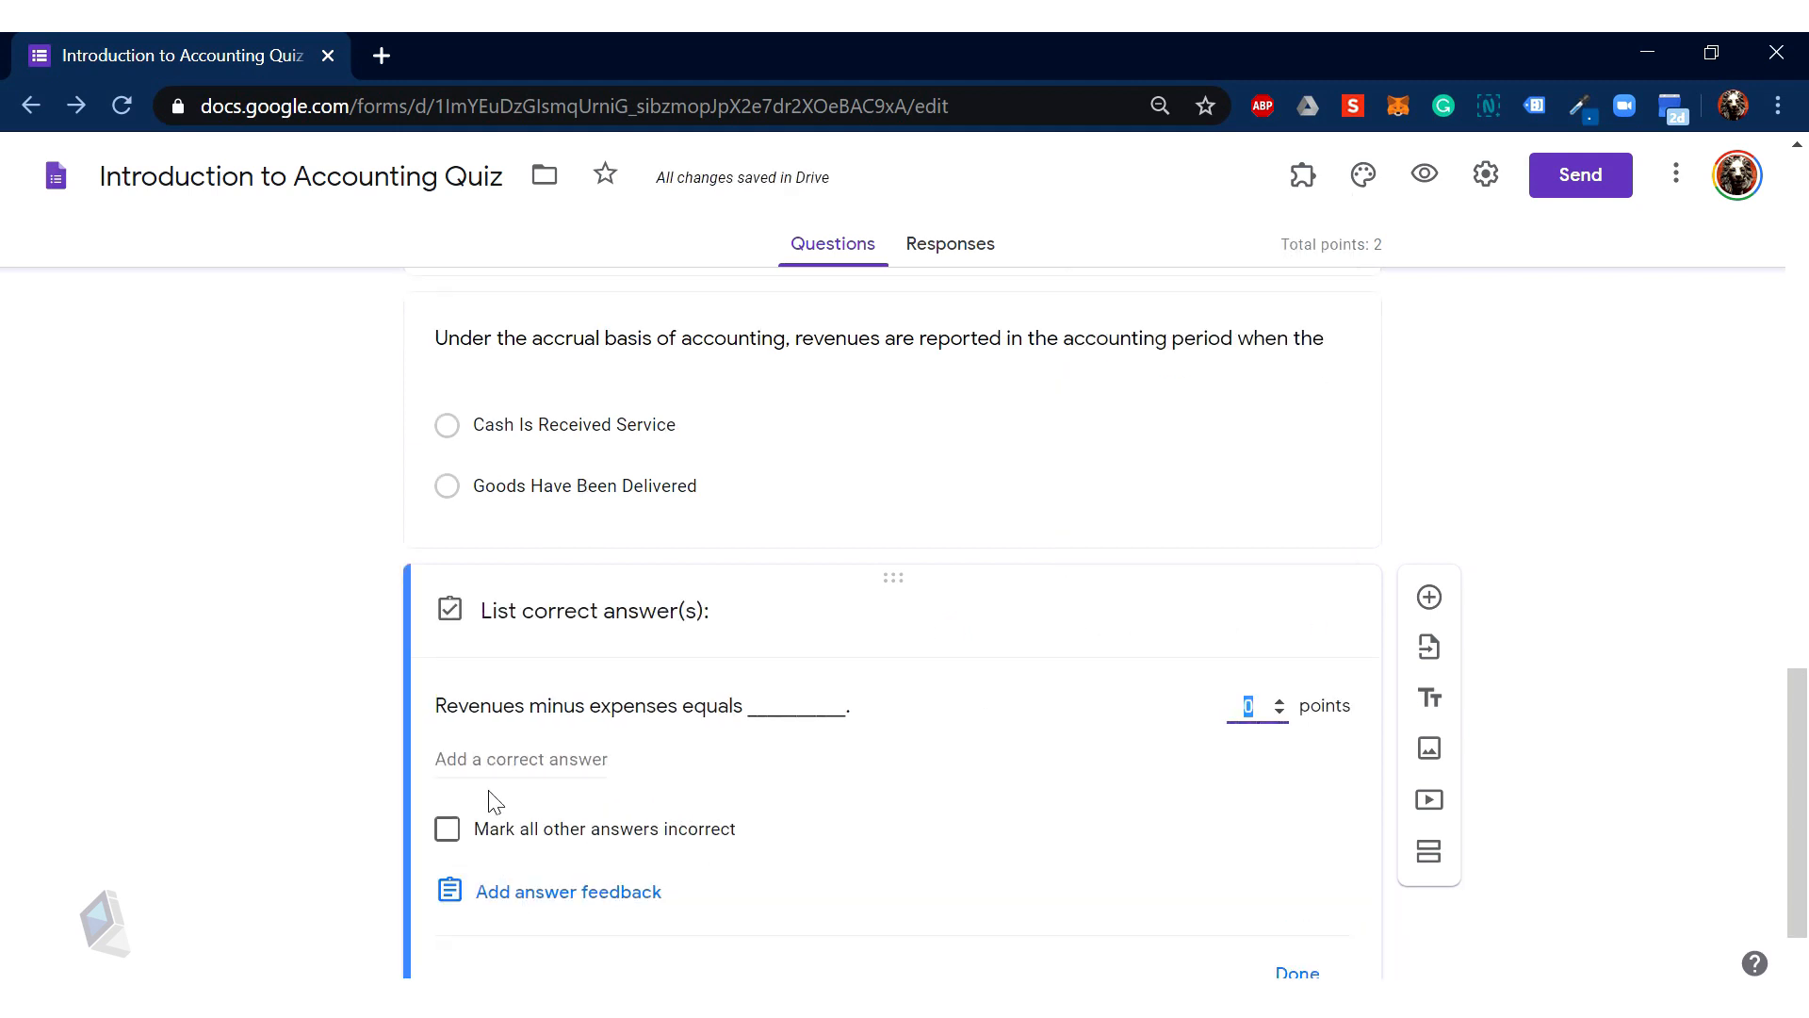
pyautogui.click(532, 756)
pyautogui.write('N')
pyautogui.scroll(-1, 722, 763)
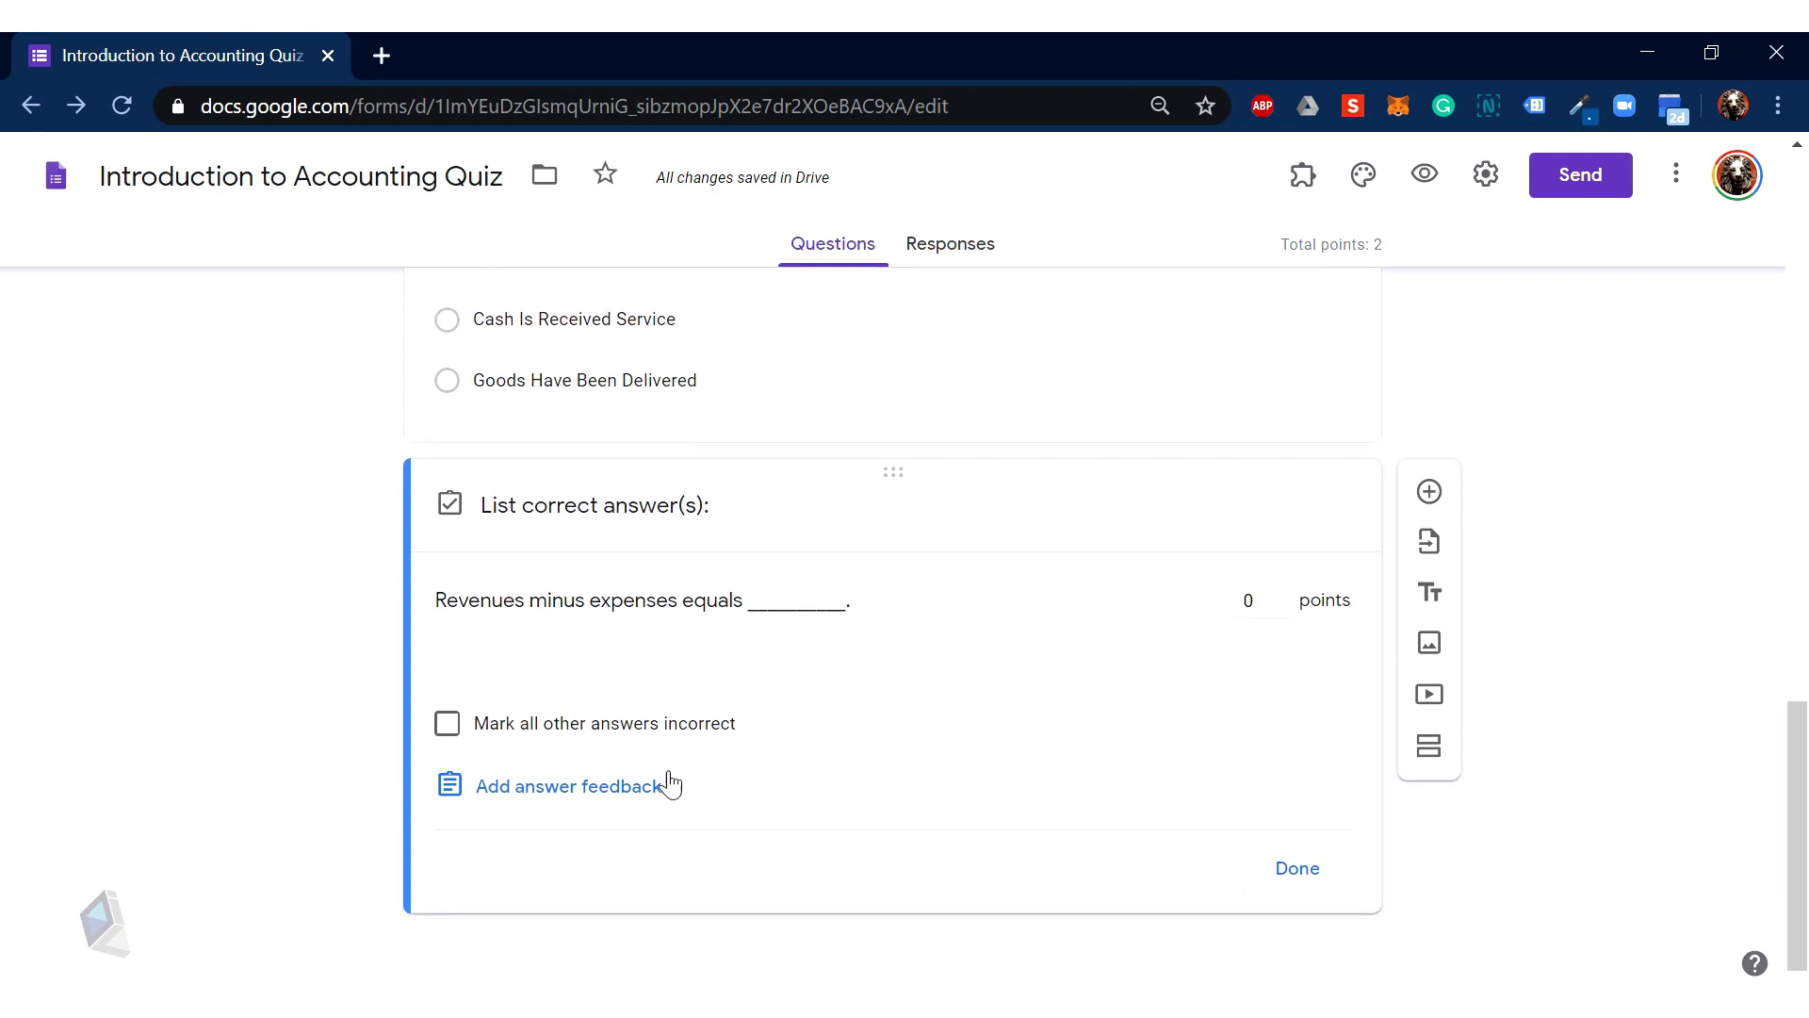
pyautogui.click(1282, 594)
pyautogui.click(496, 794)
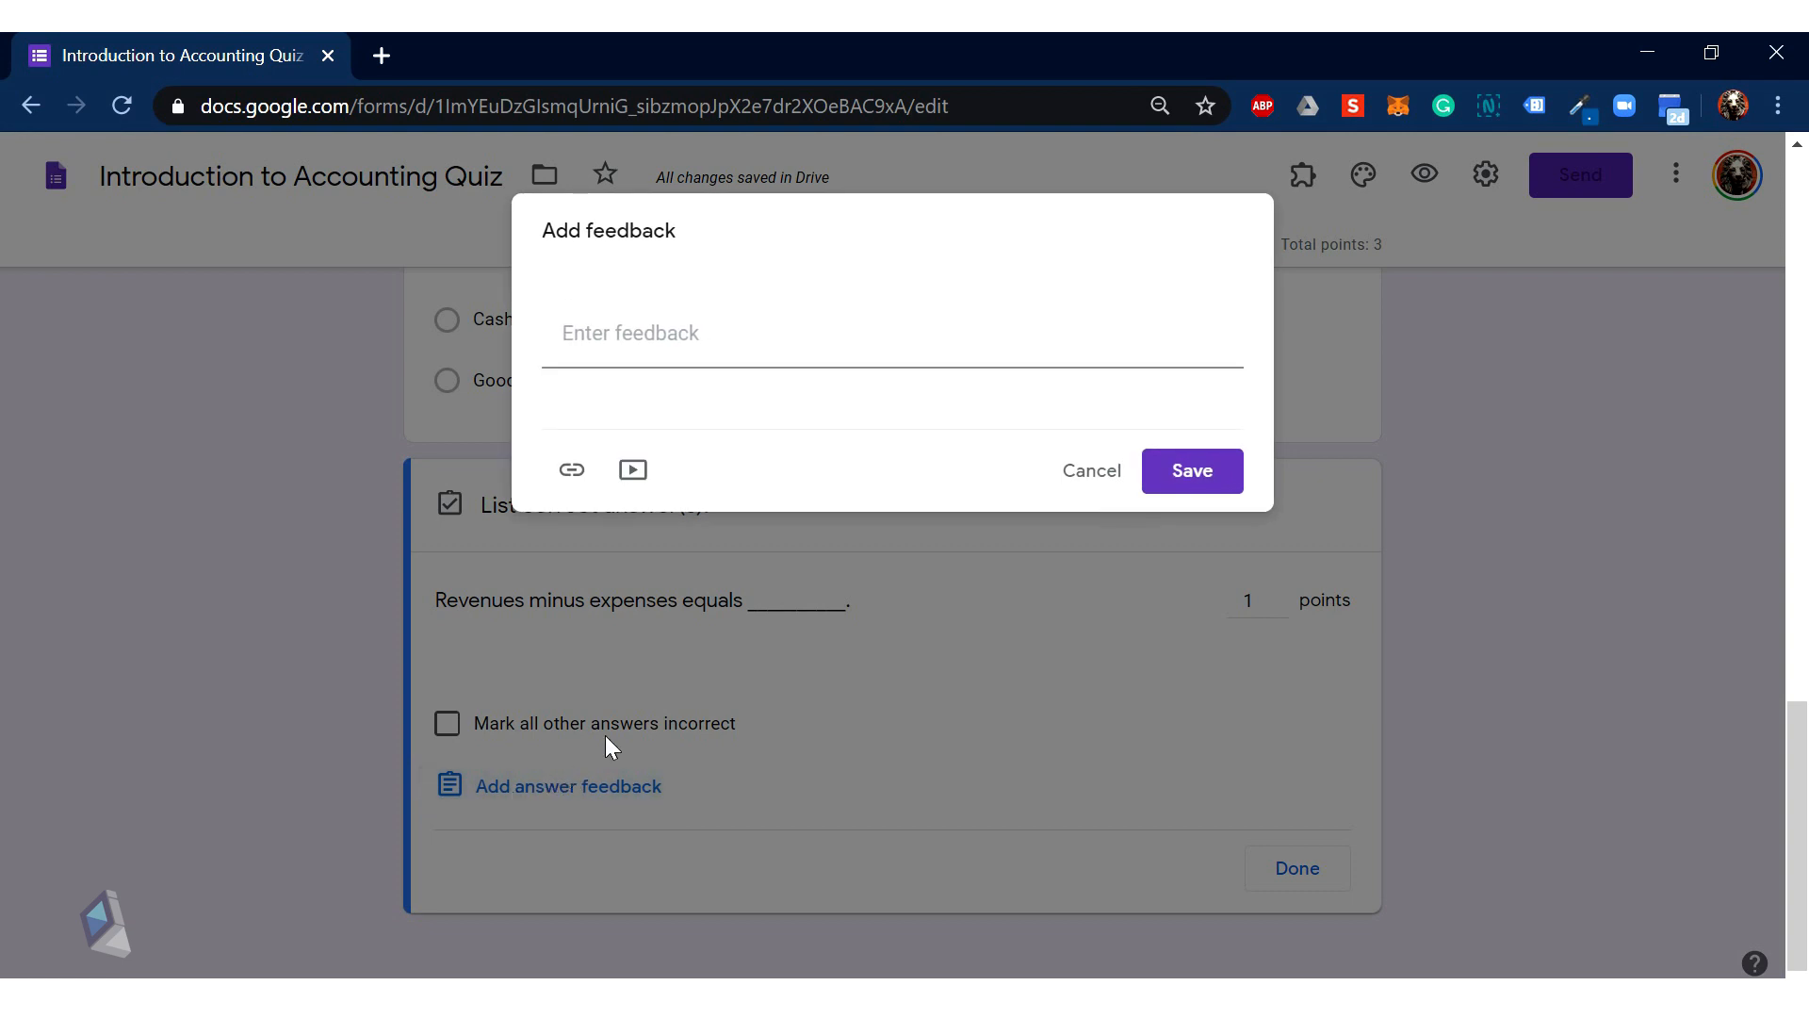
# Step: Dismiss feedback, add 'income' and 'profit' as correct answers, and mark all other answers incorrect
pyautogui.click(1090, 474)
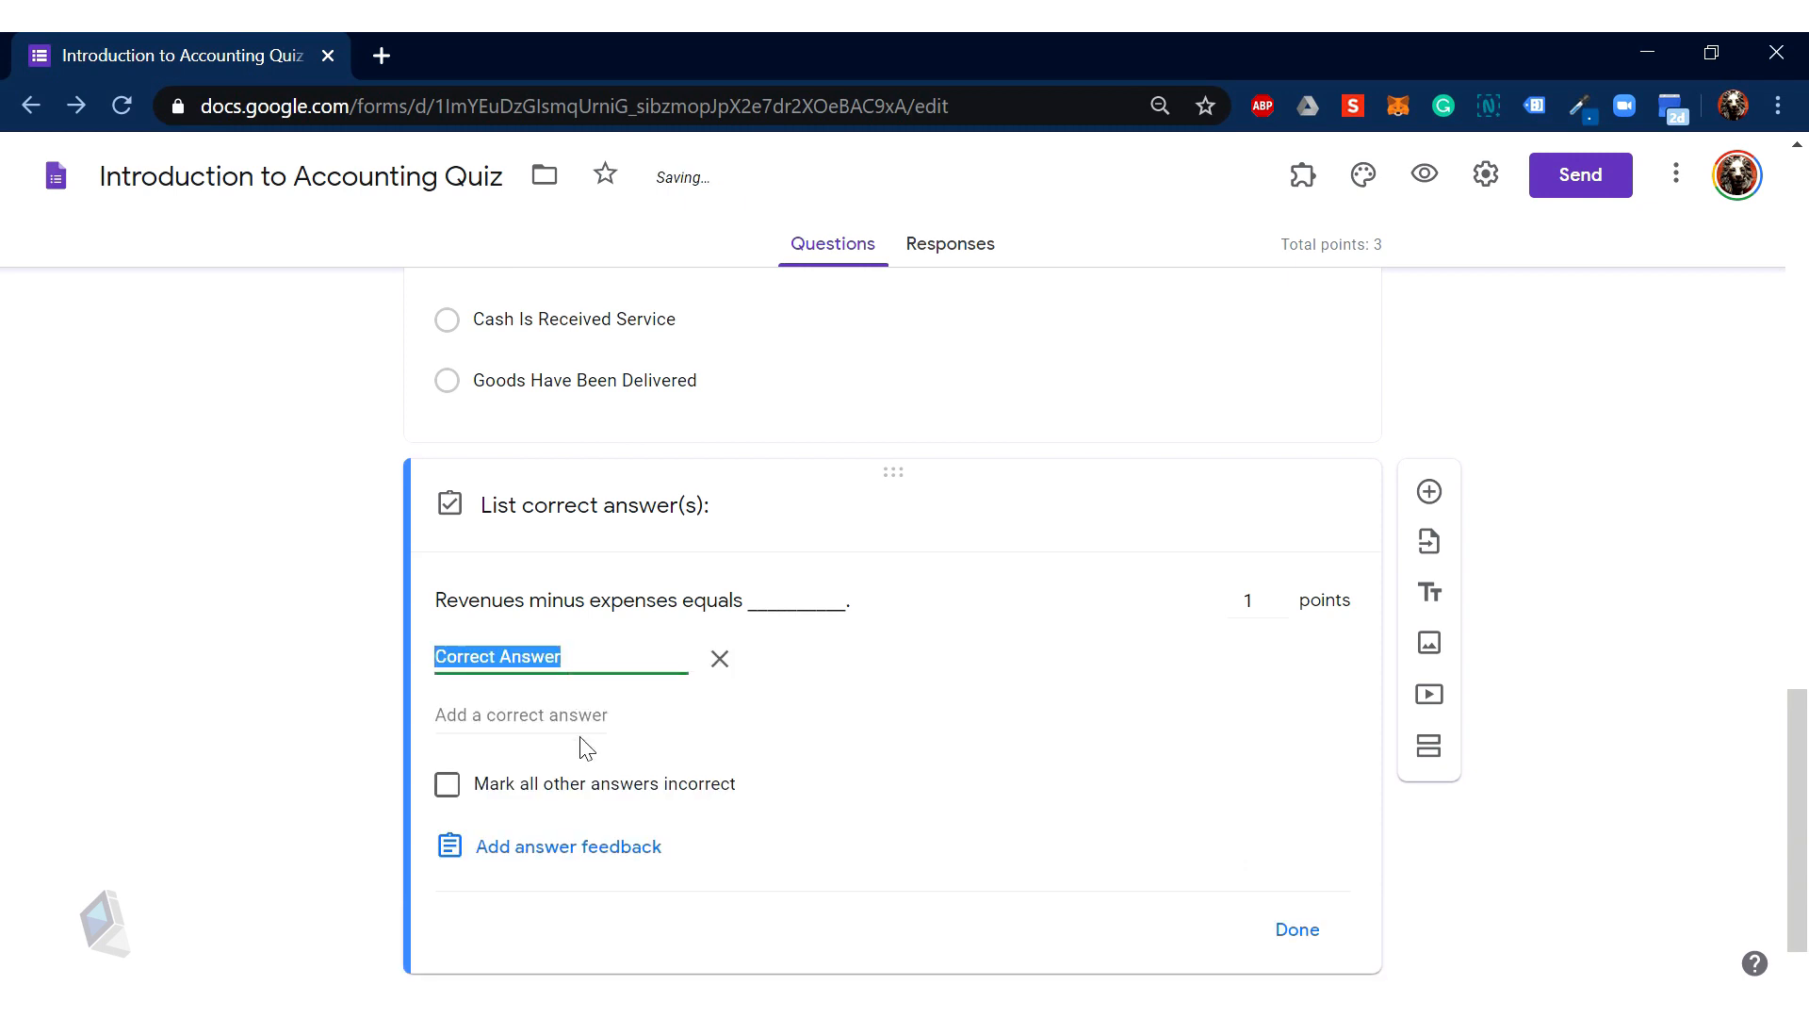
pyautogui.click(579, 716)
pyautogui.click(569, 655)
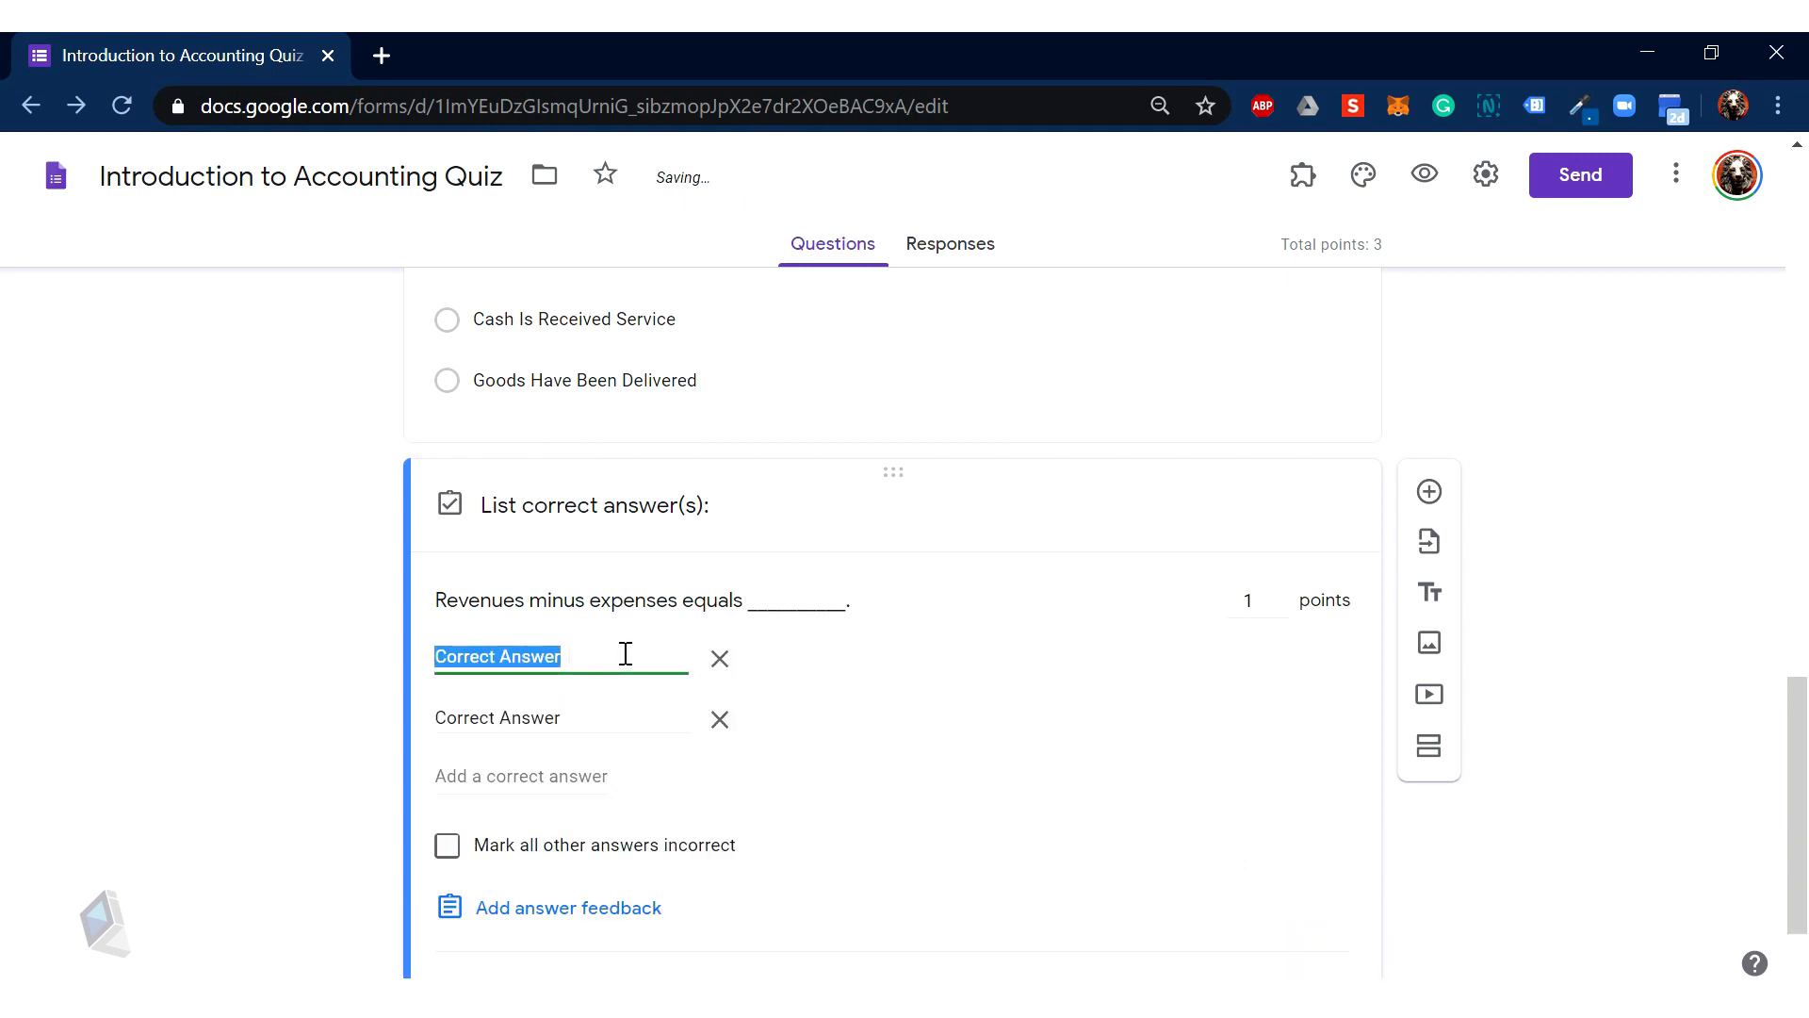
pyautogui.write('income')
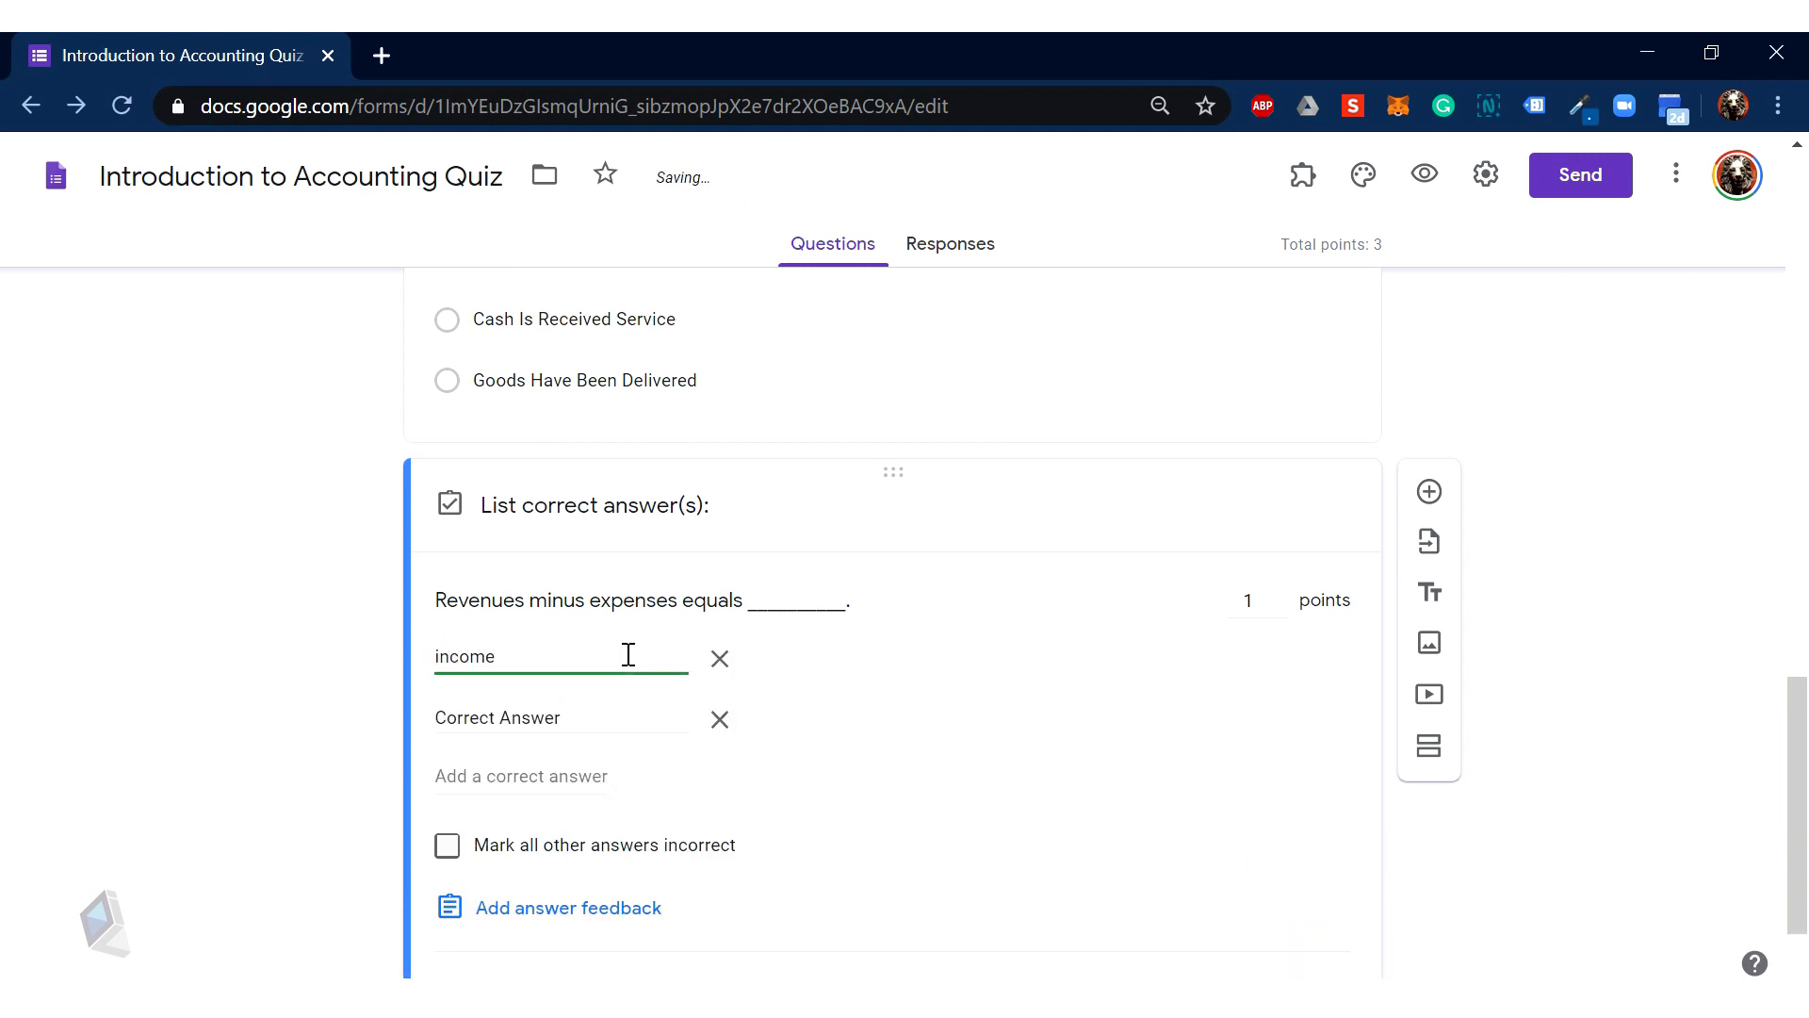
pyautogui.click(582, 718)
pyautogui.write('profit')
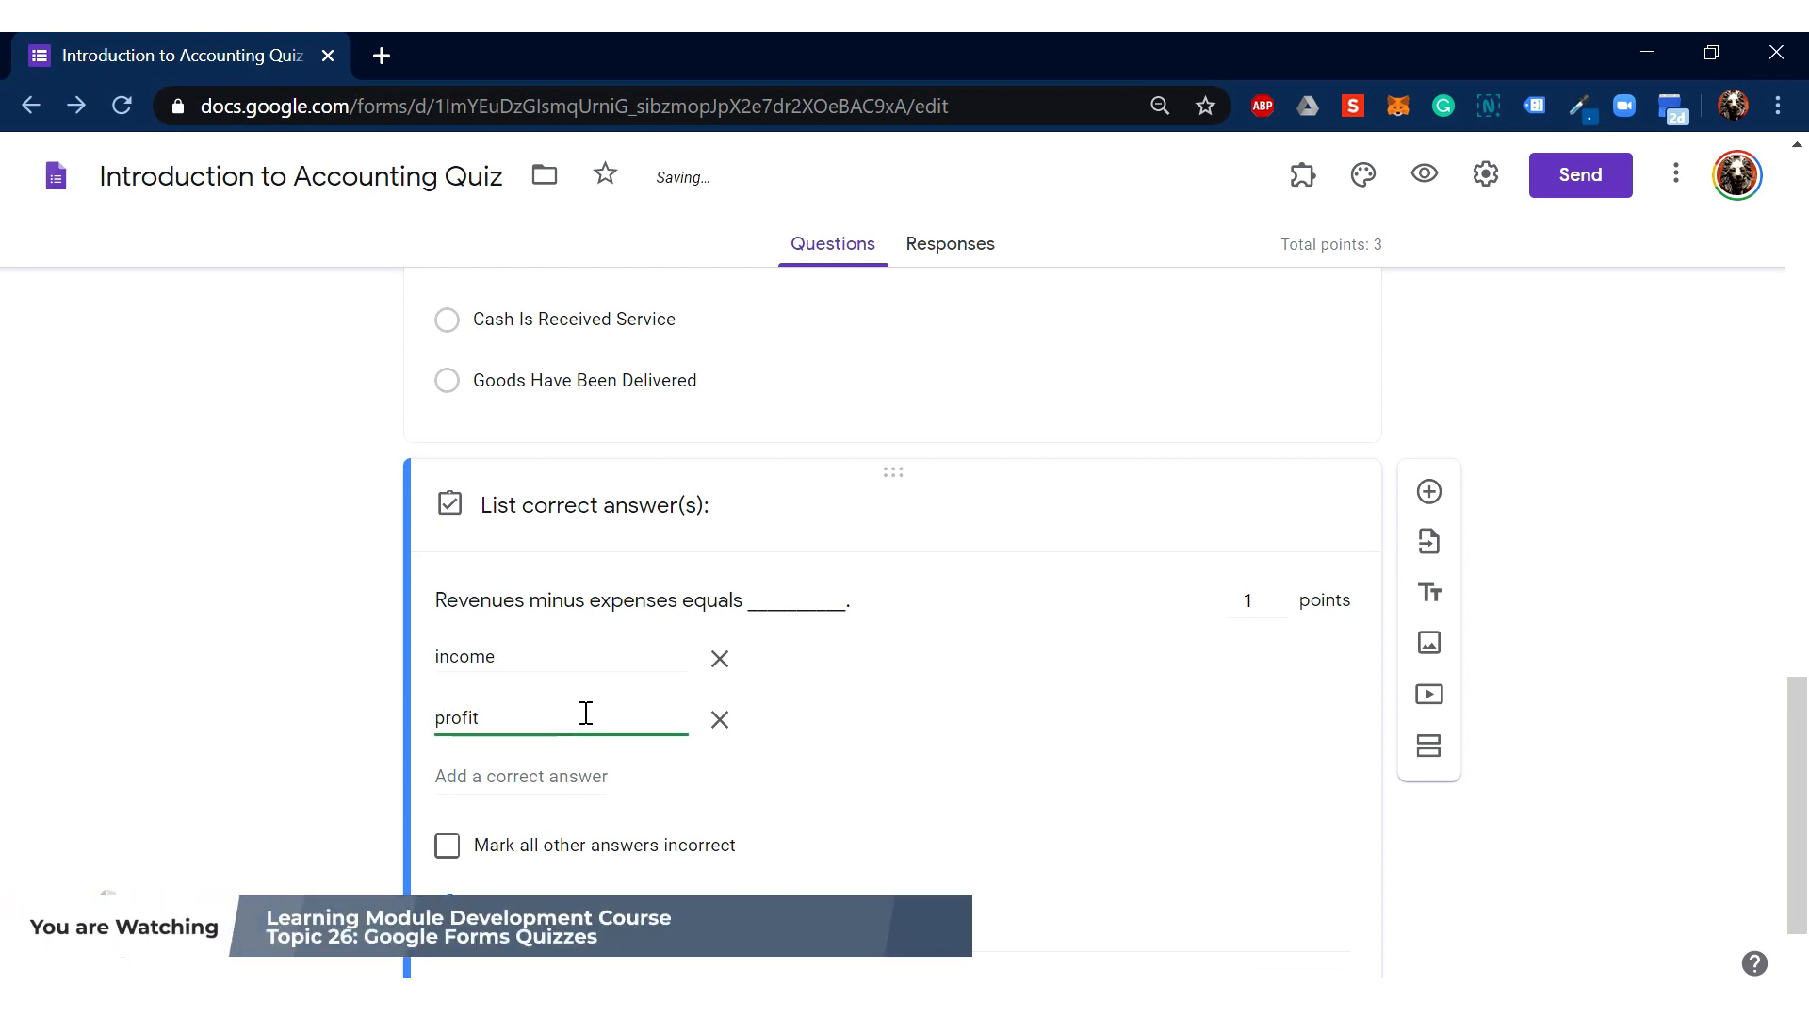
pyautogui.scroll(-1, 565, 735)
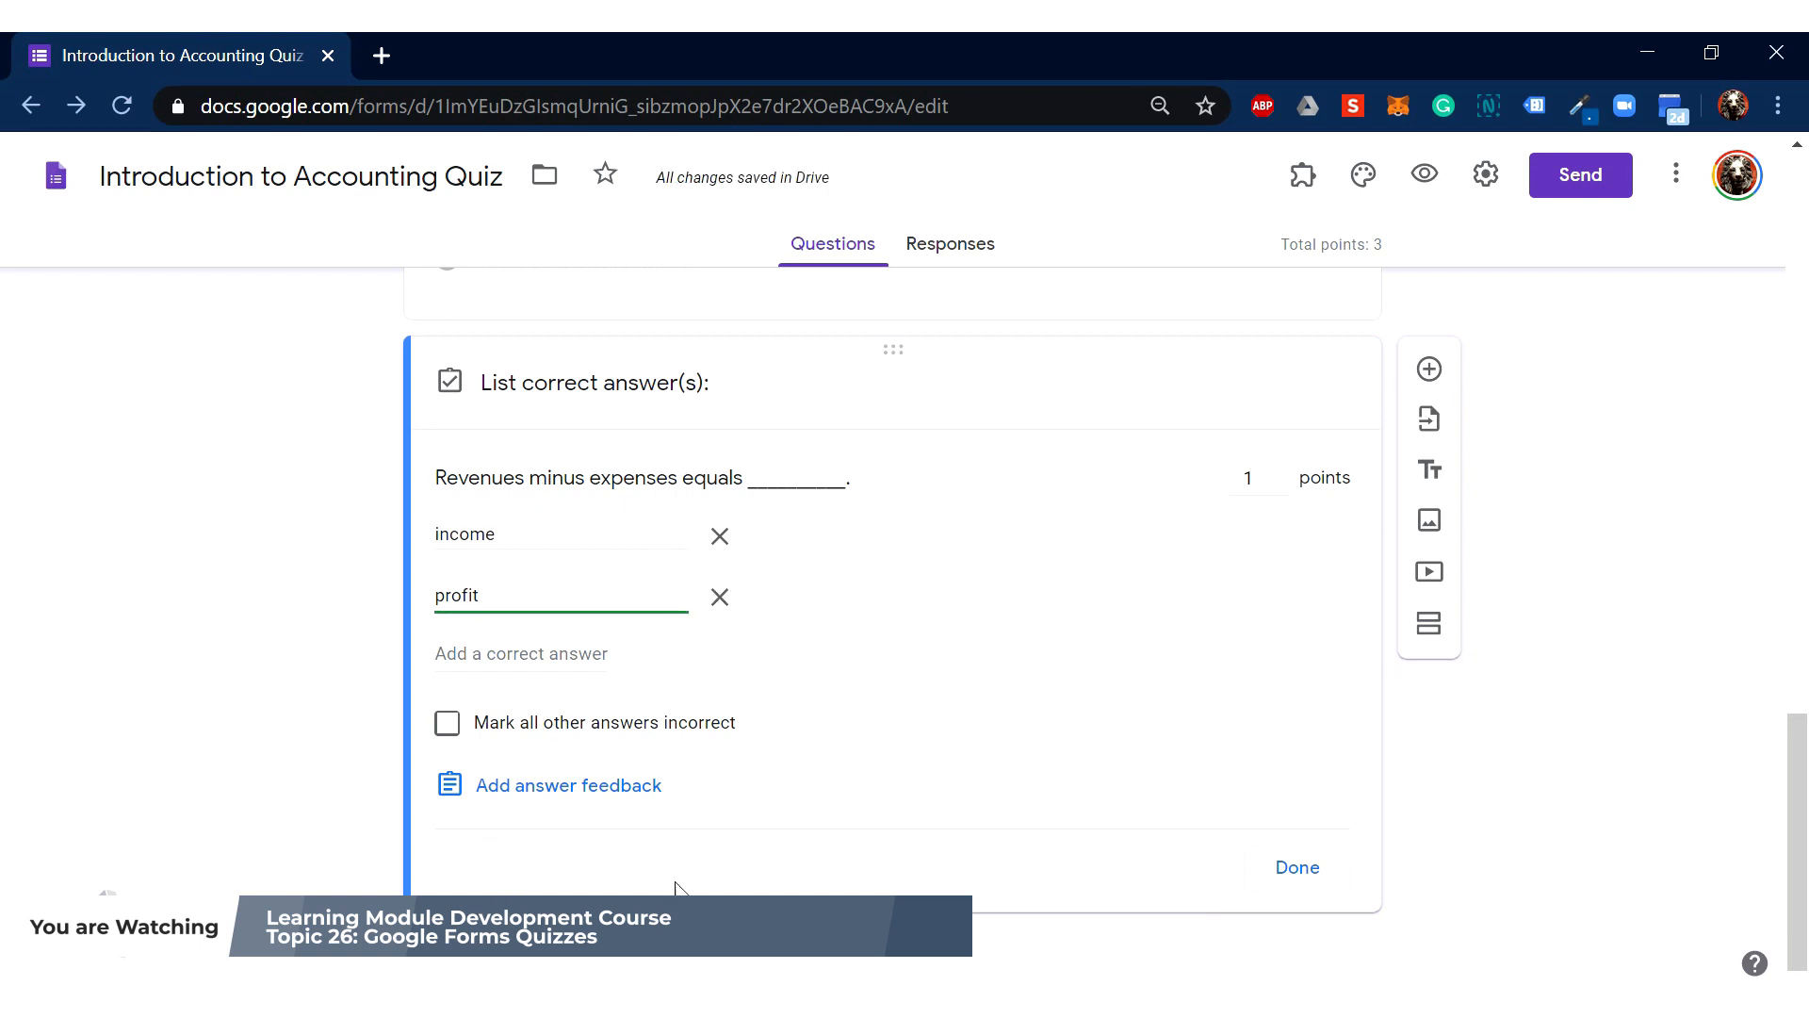
pyautogui.click(474, 733)
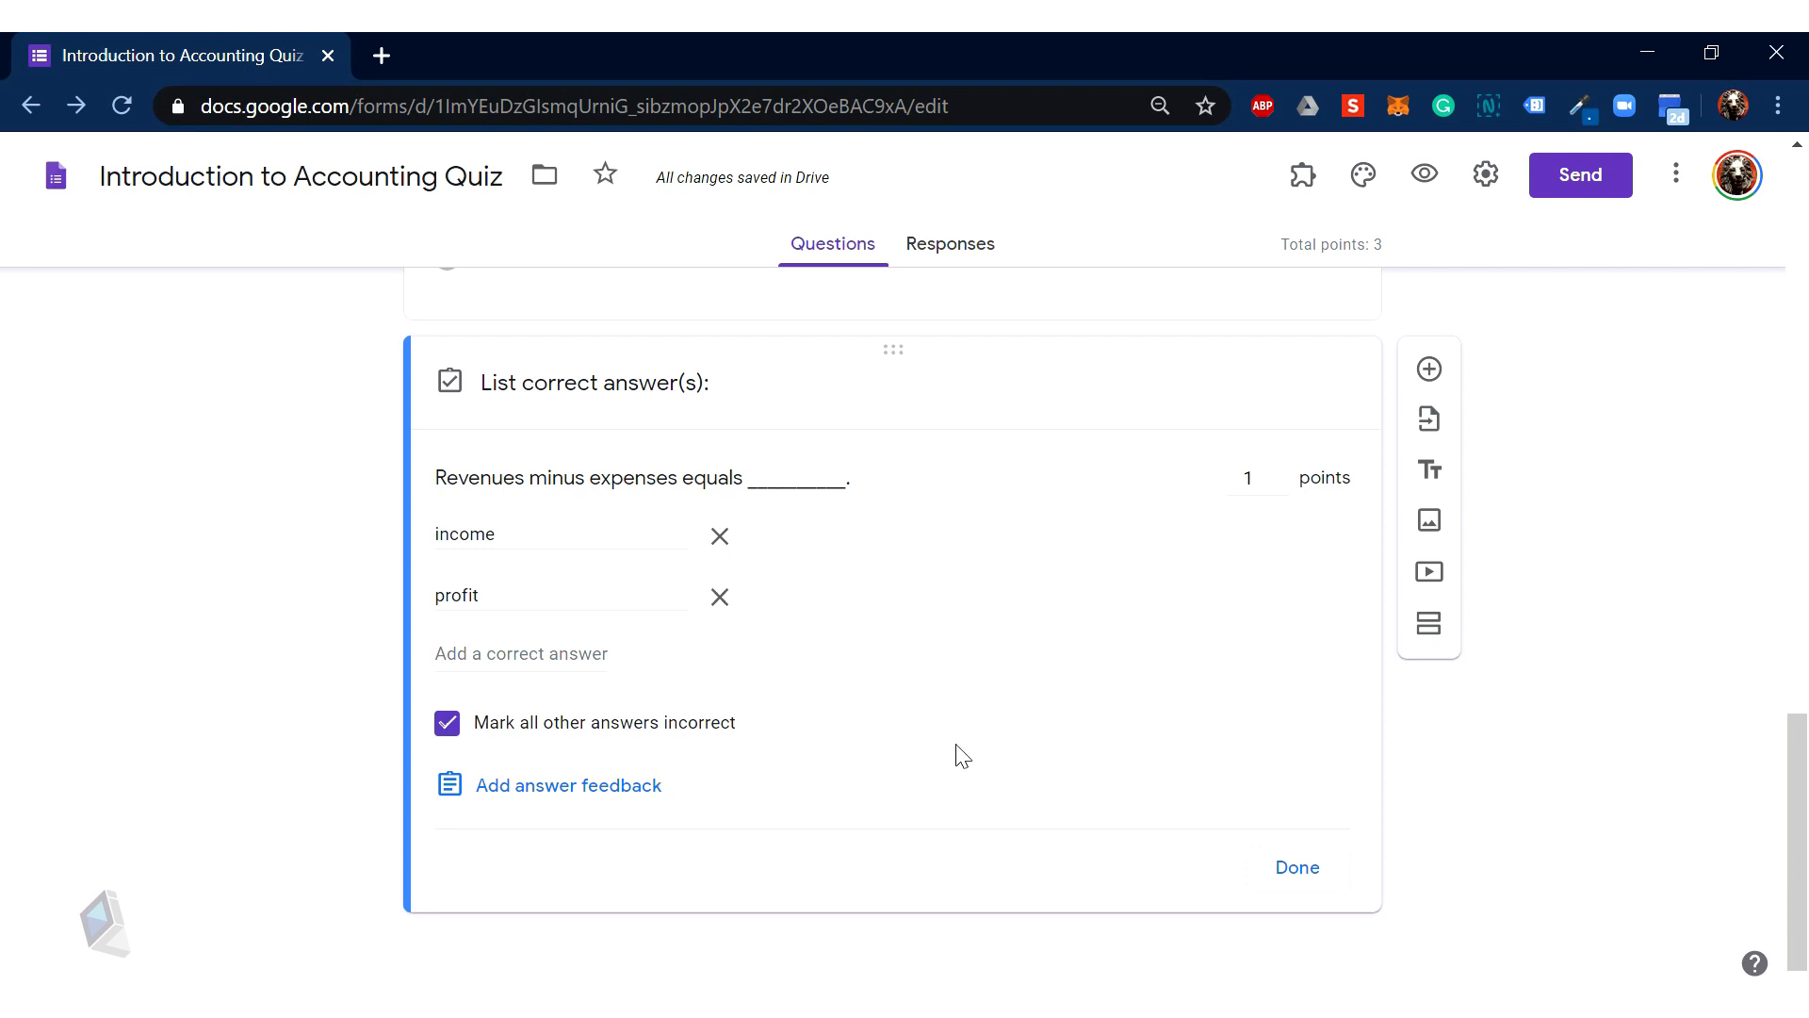
pyautogui.scroll(5, 1121, 760)
pyautogui.scroll(-5, 1112, 763)
# Step: Close the revenues question's answer key, leaving the quiz worth 3 points total
pyautogui.scroll(9, 839, 675)
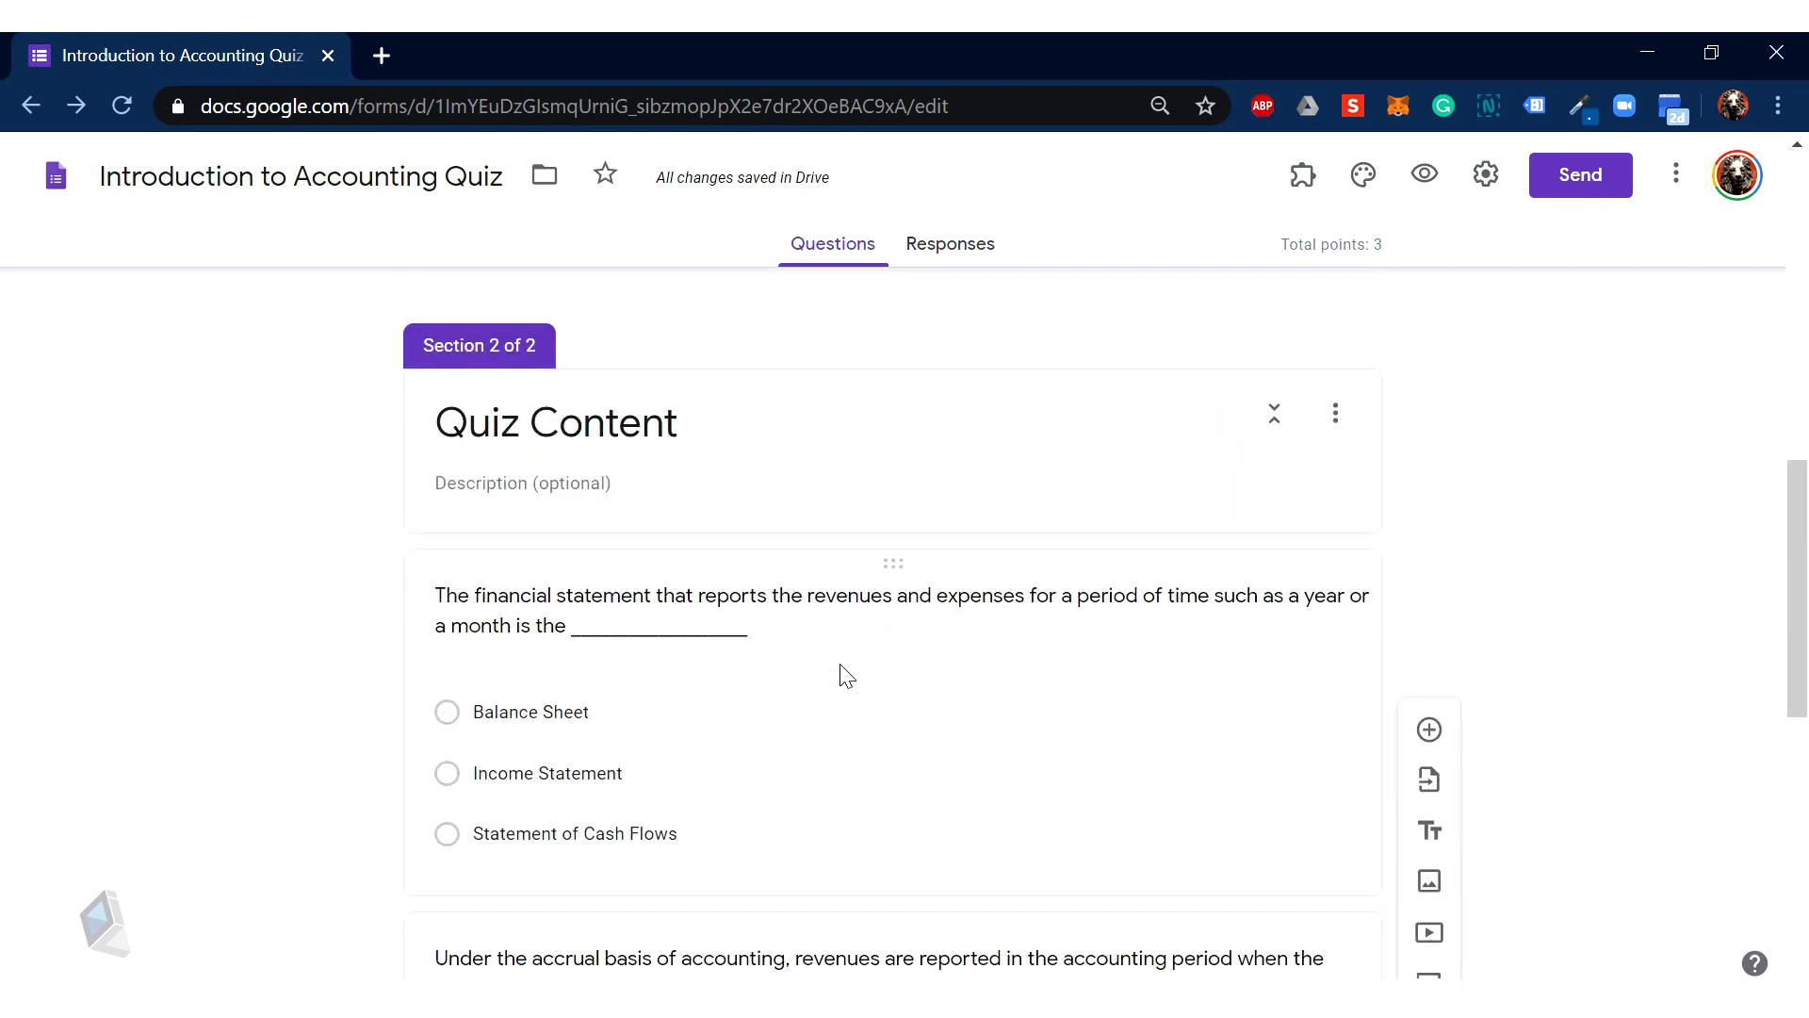
pyautogui.scroll(-9, 849, 666)
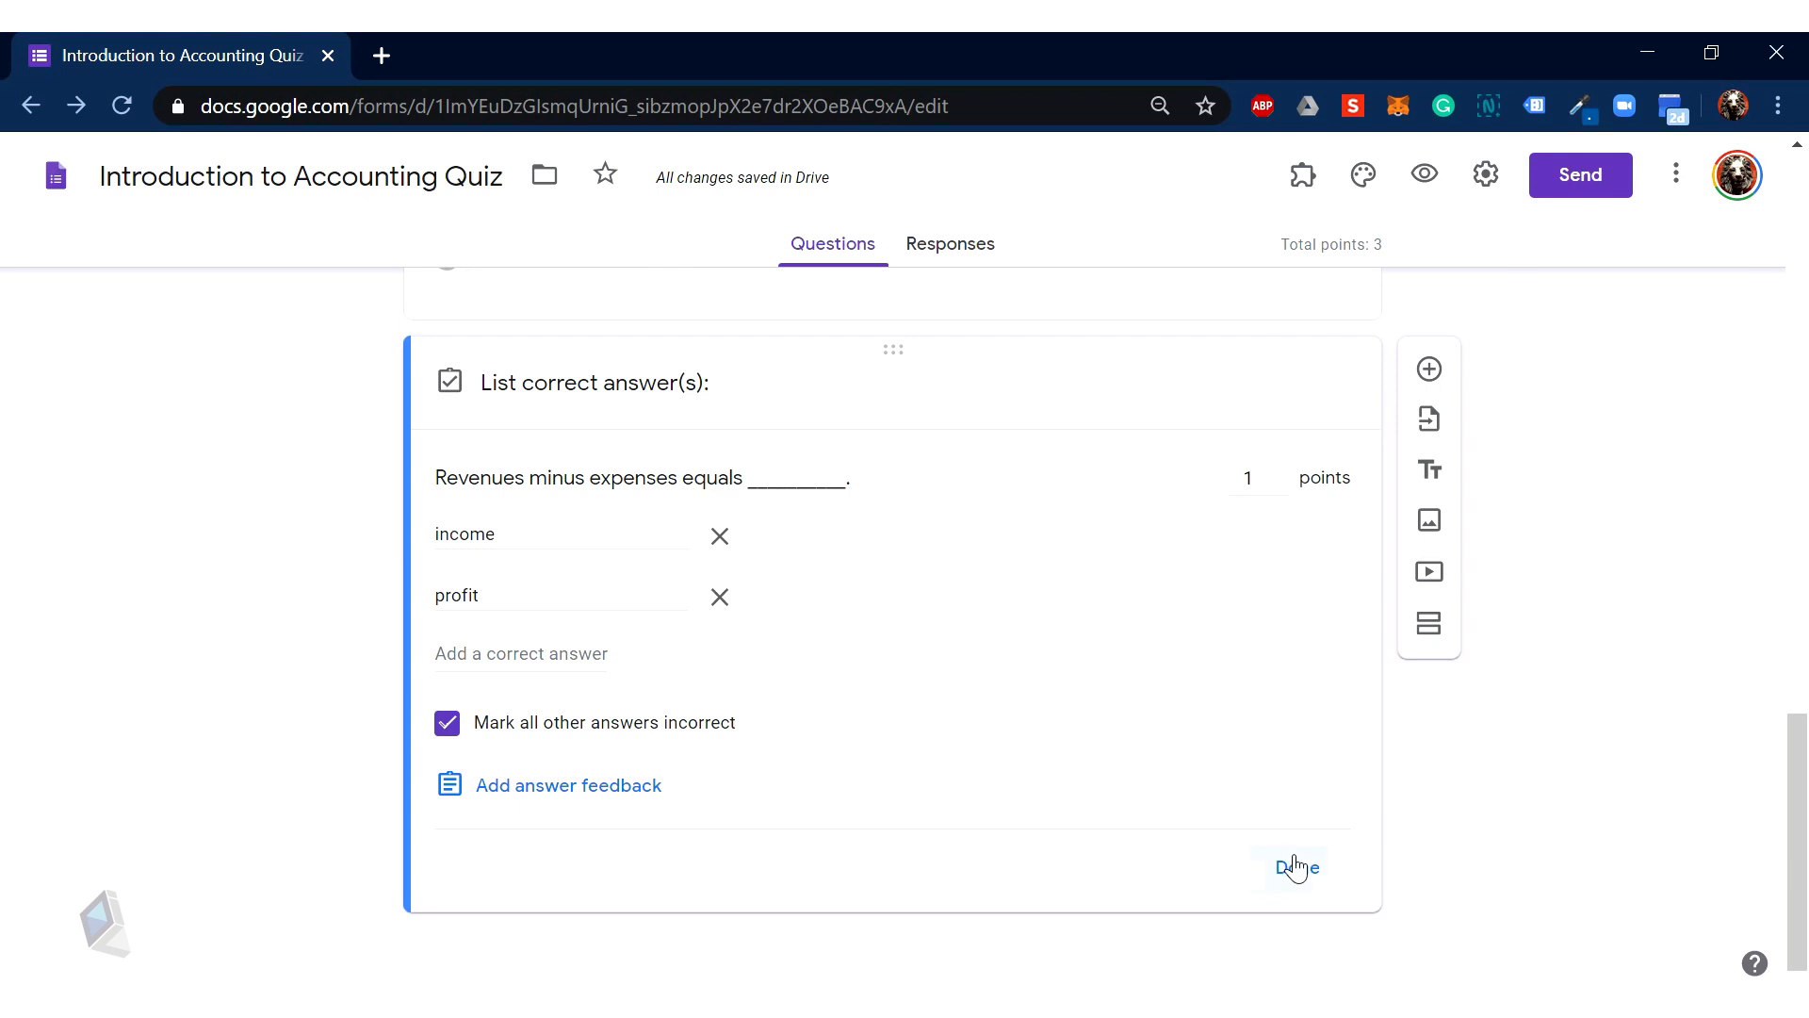
pyautogui.click(1296, 867)
pyautogui.scroll(10, 1083, 738)
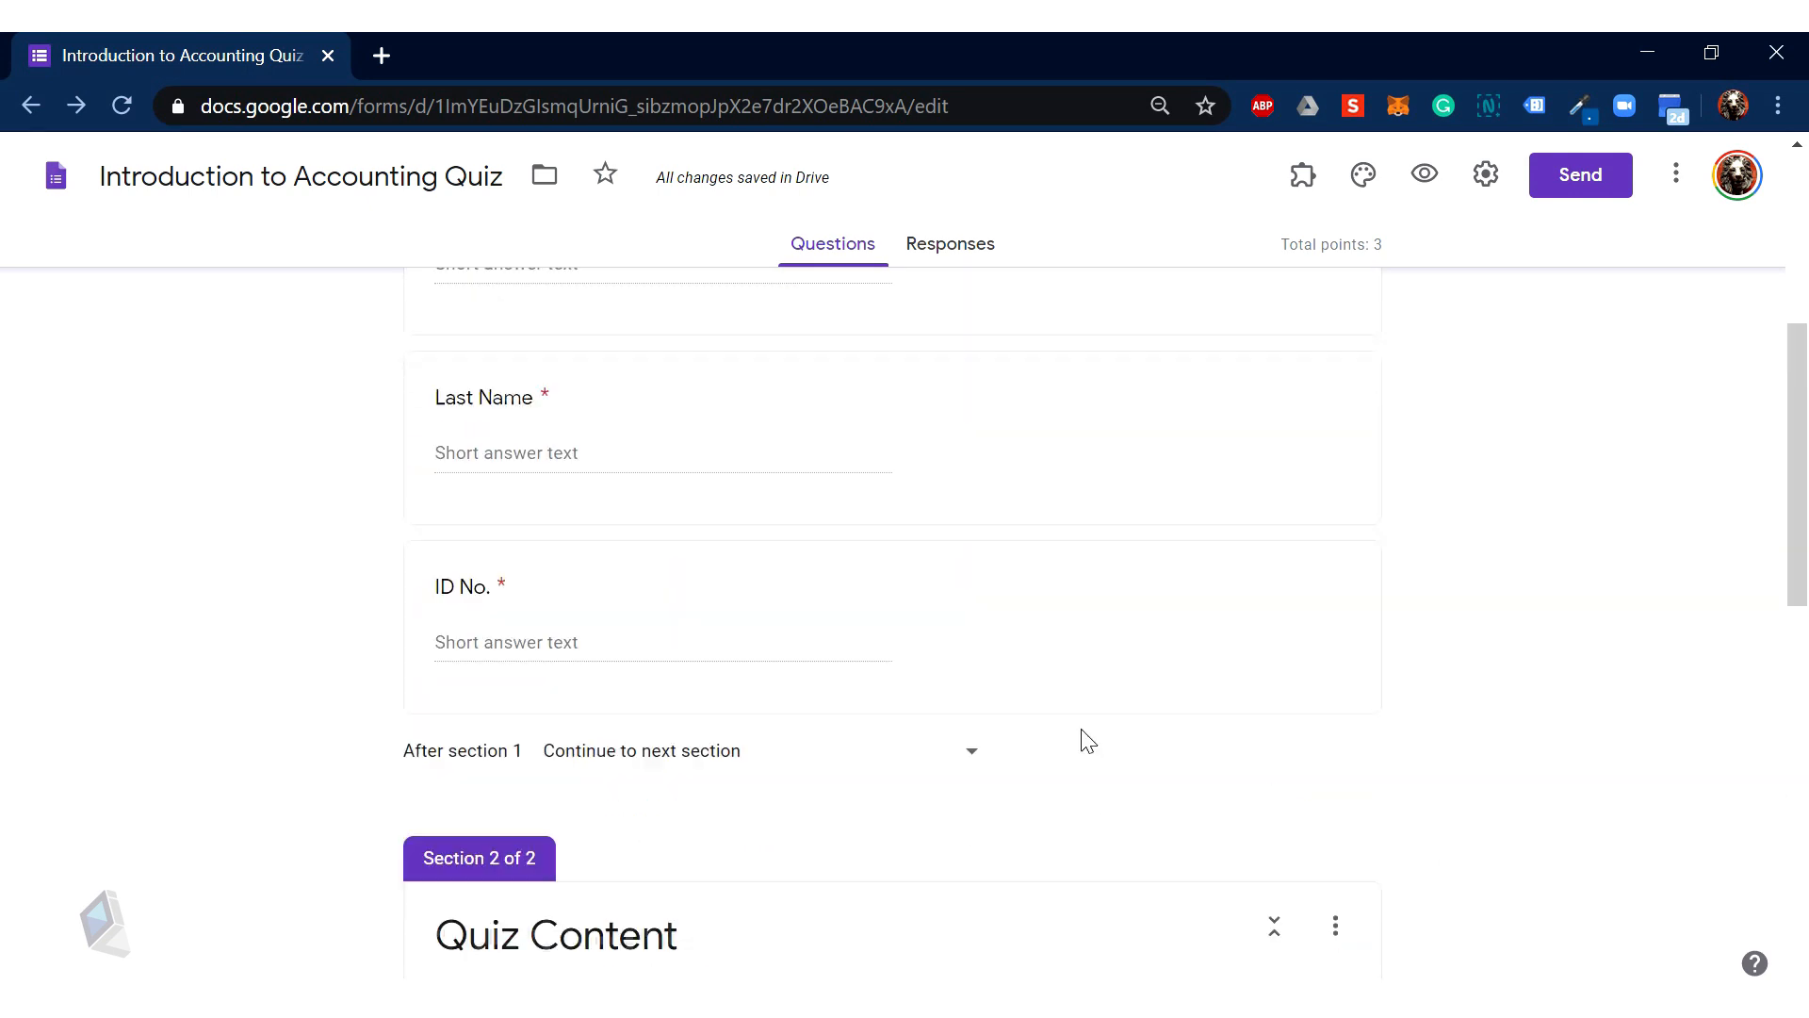
pyautogui.scroll(-10, 1087, 742)
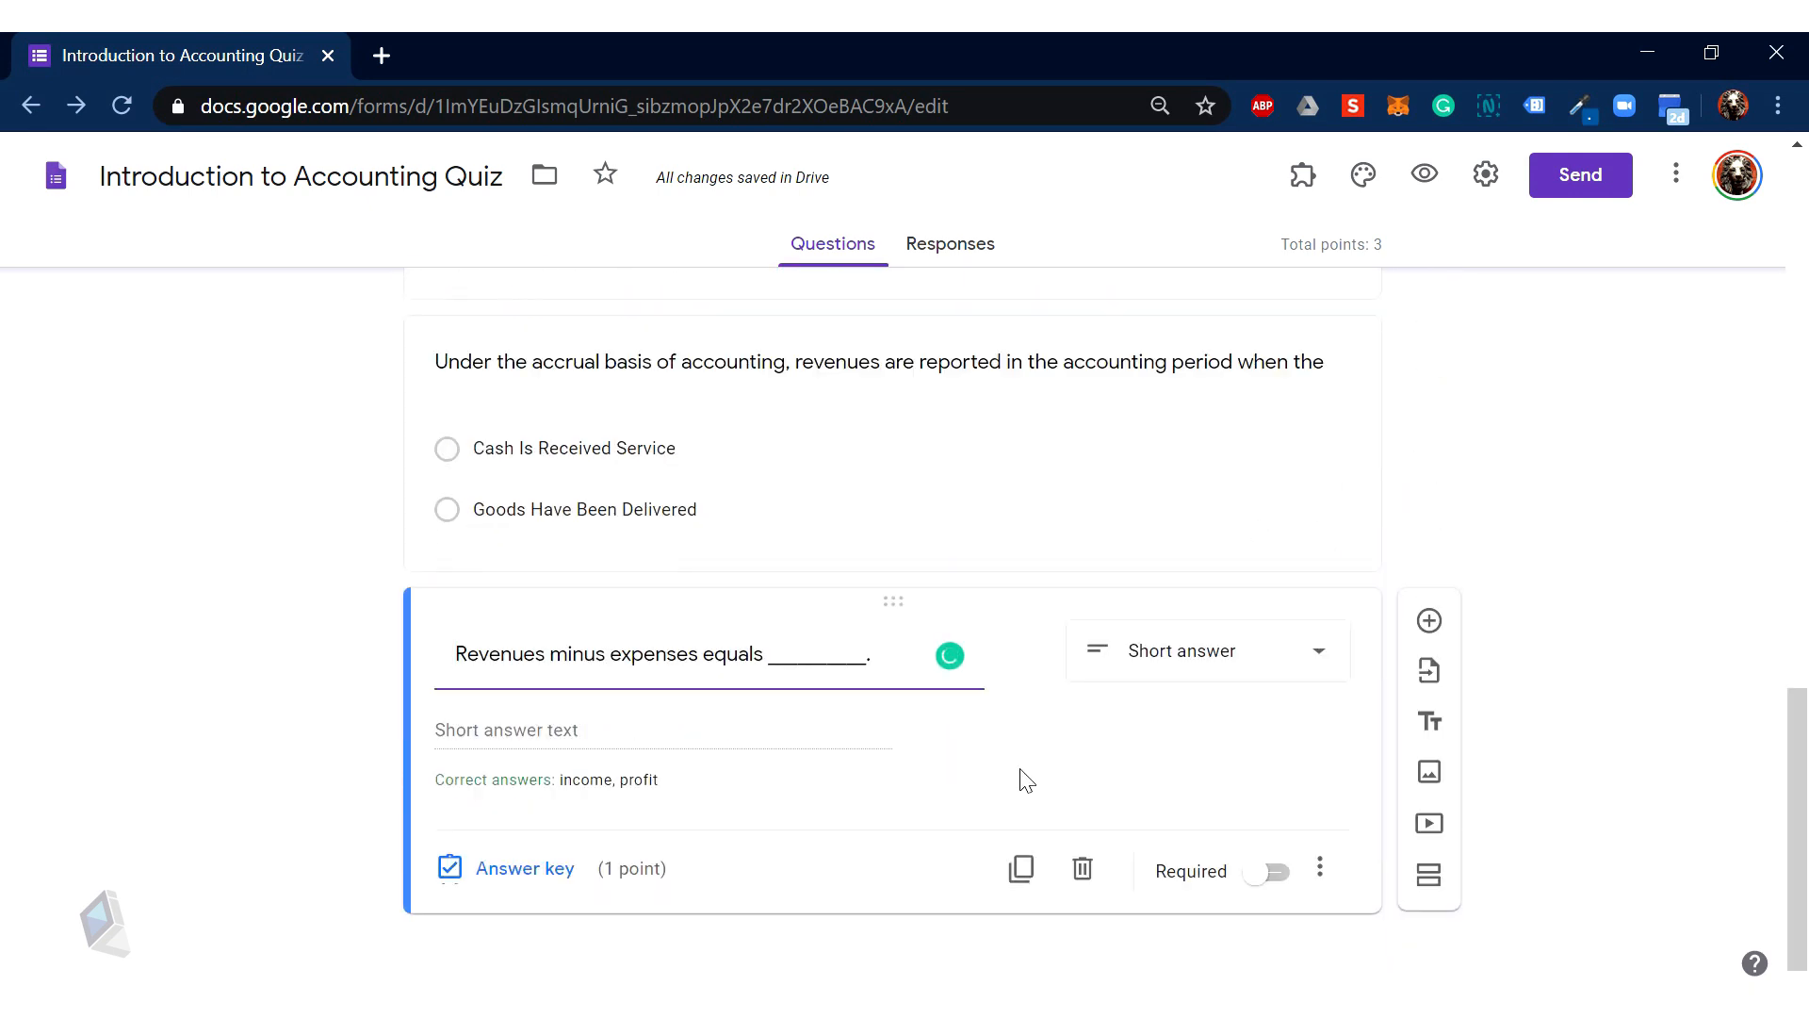
pyautogui.click(1272, 873)
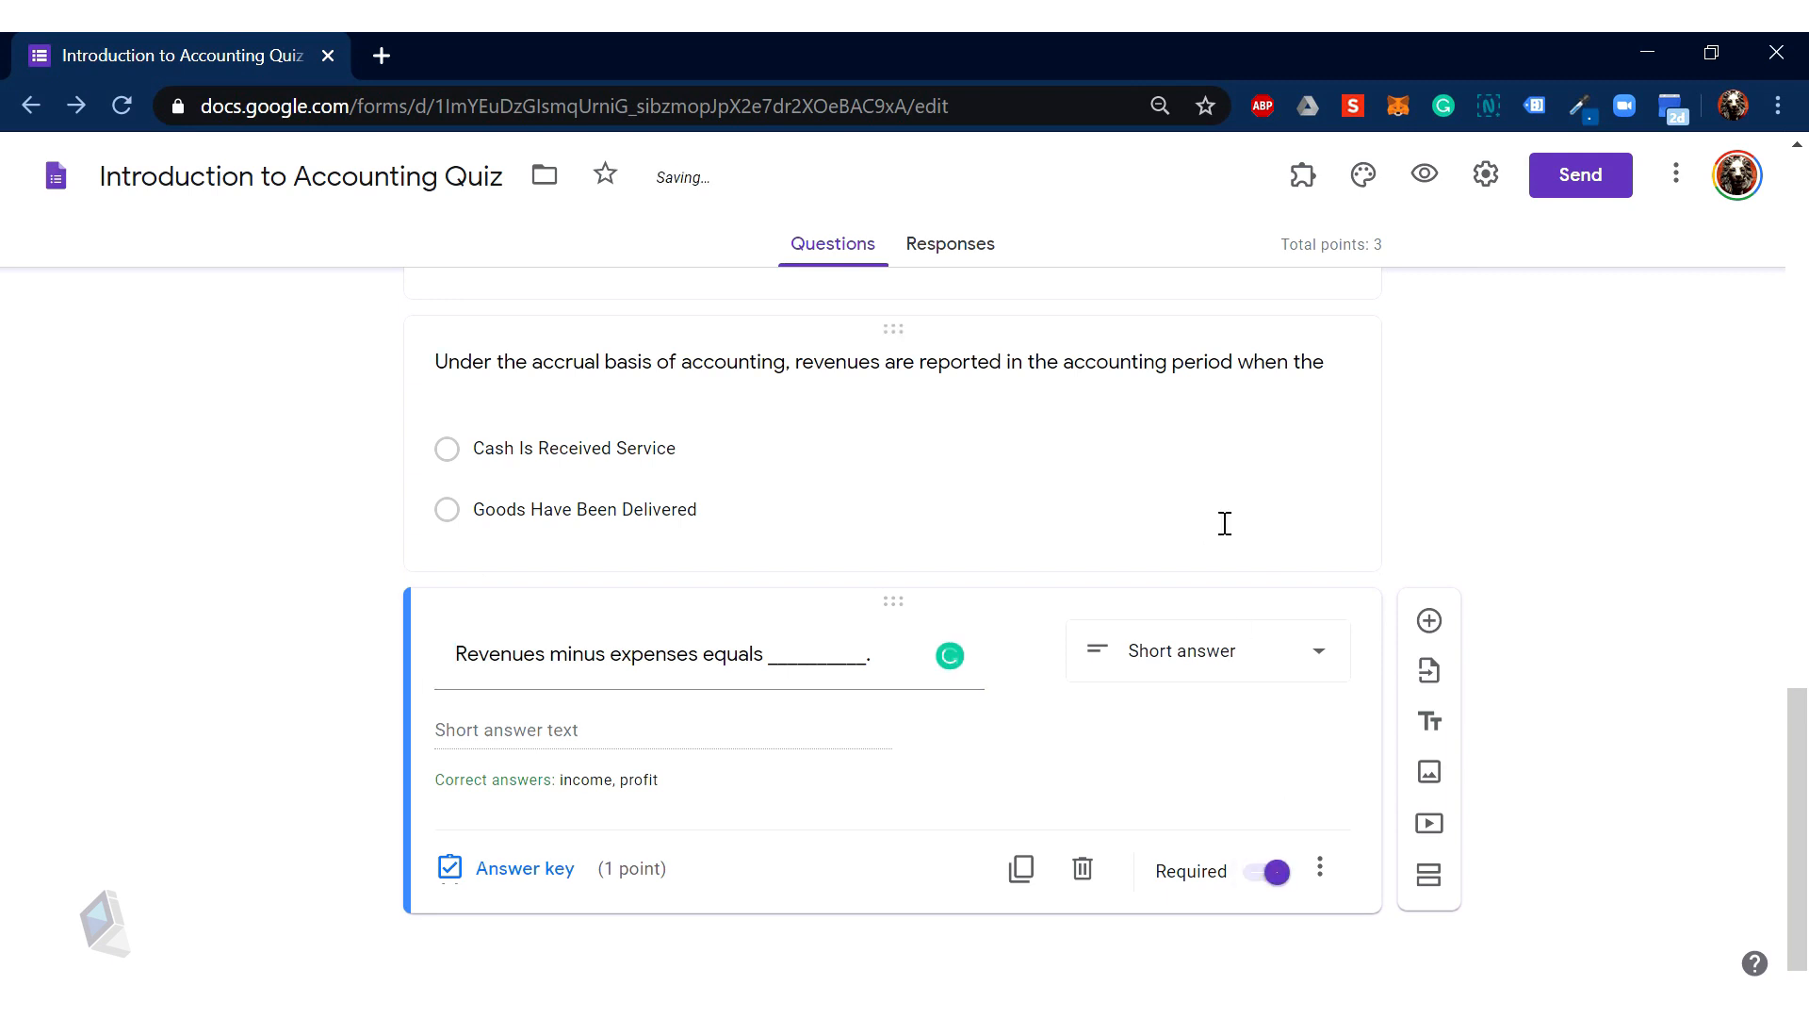
pyautogui.click(1173, 512)
pyautogui.click(1264, 718)
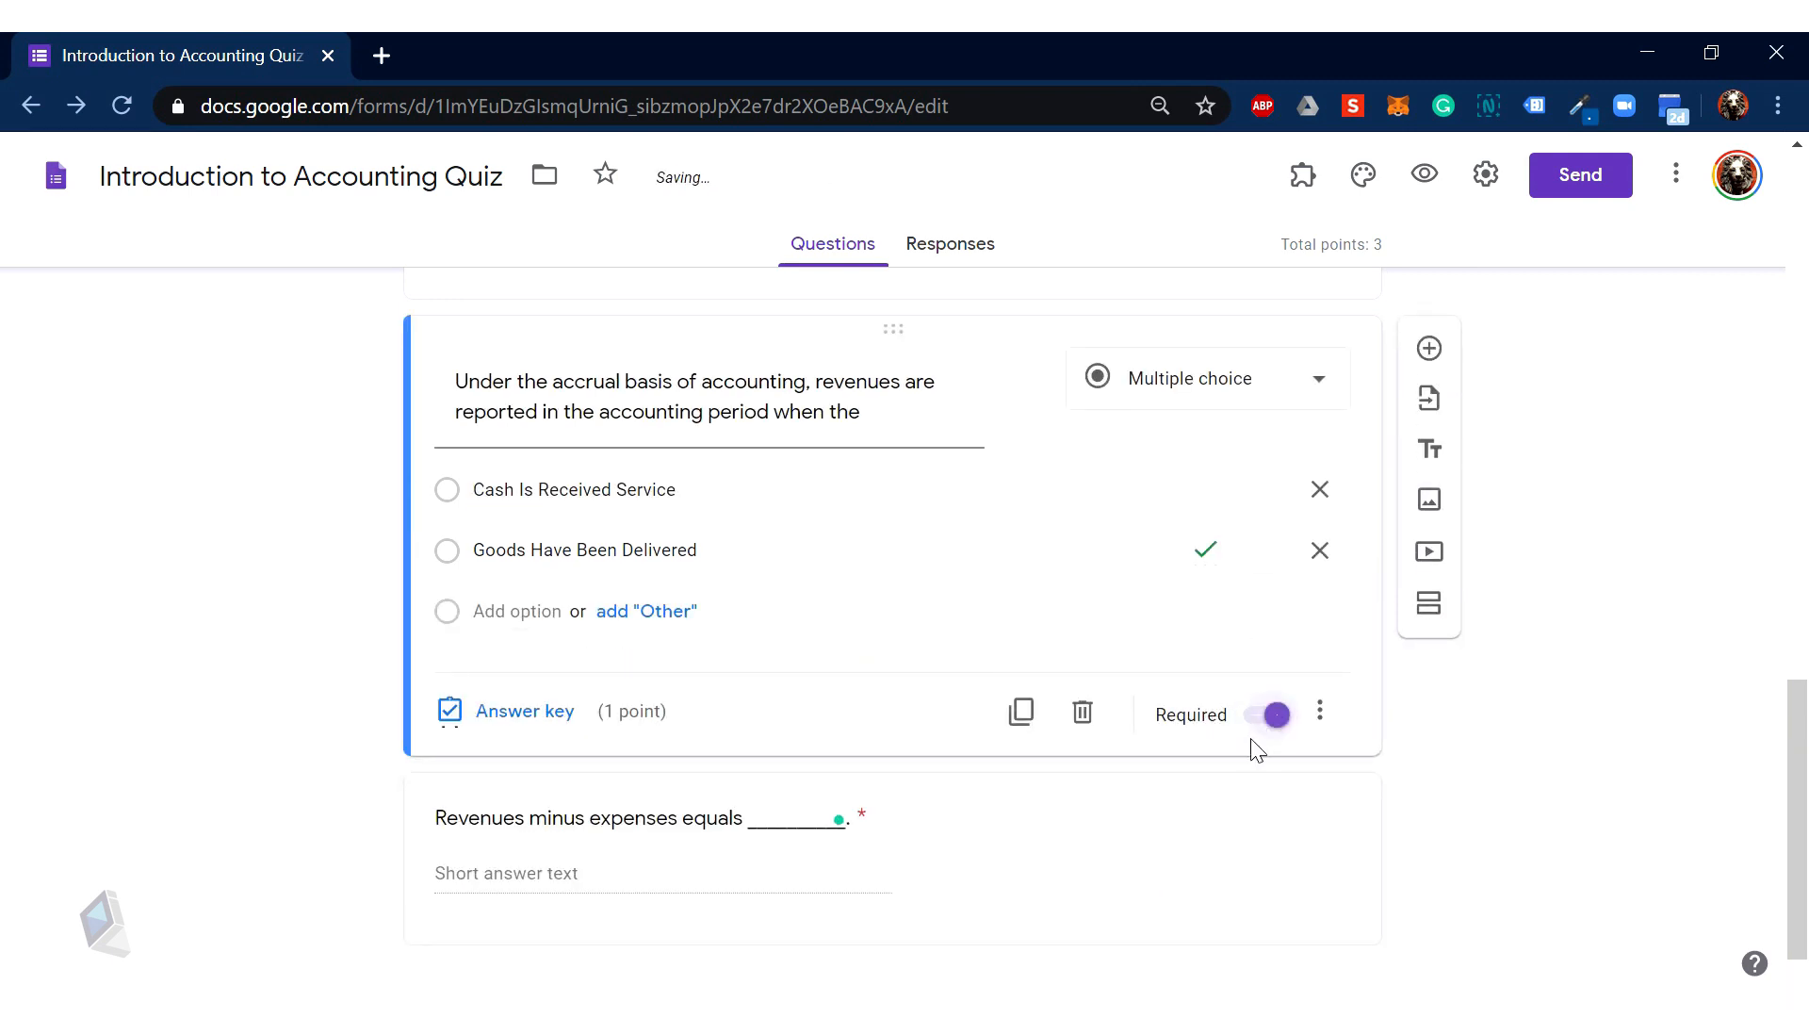
pyautogui.scroll(4, 1198, 746)
pyautogui.click(1084, 601)
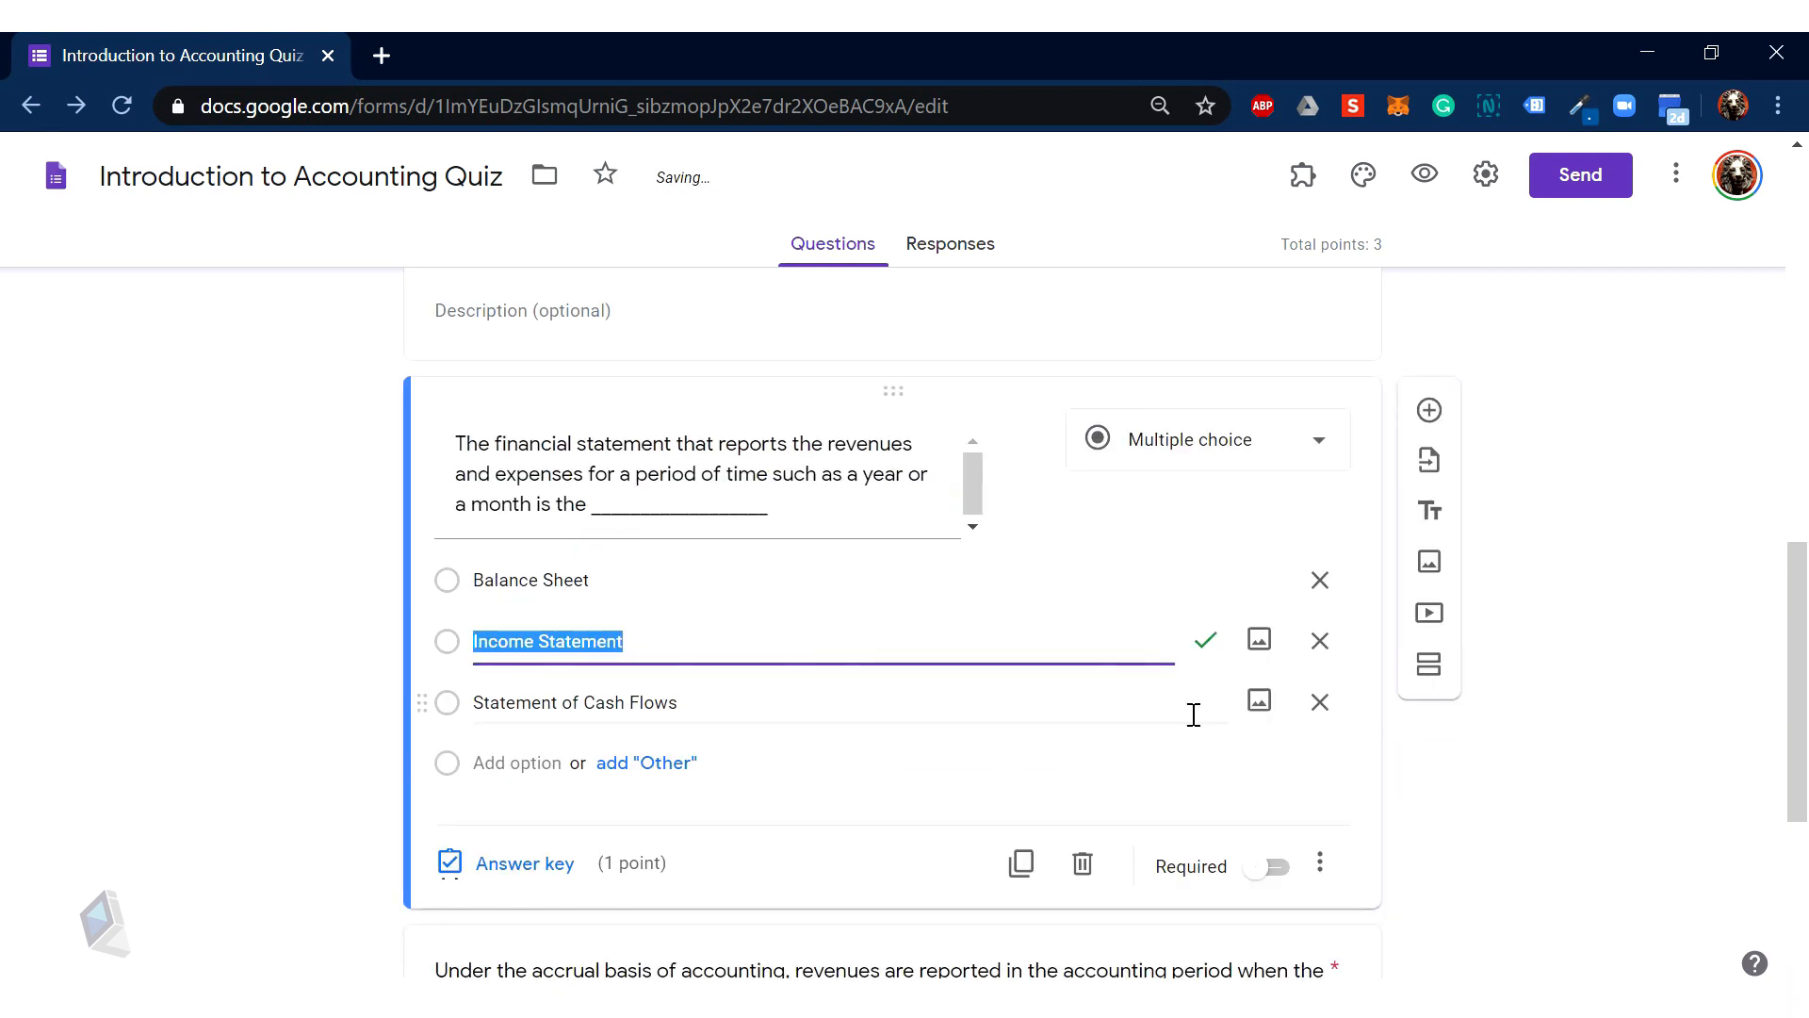
pyautogui.click(1272, 867)
pyautogui.scroll(-5, 933, 775)
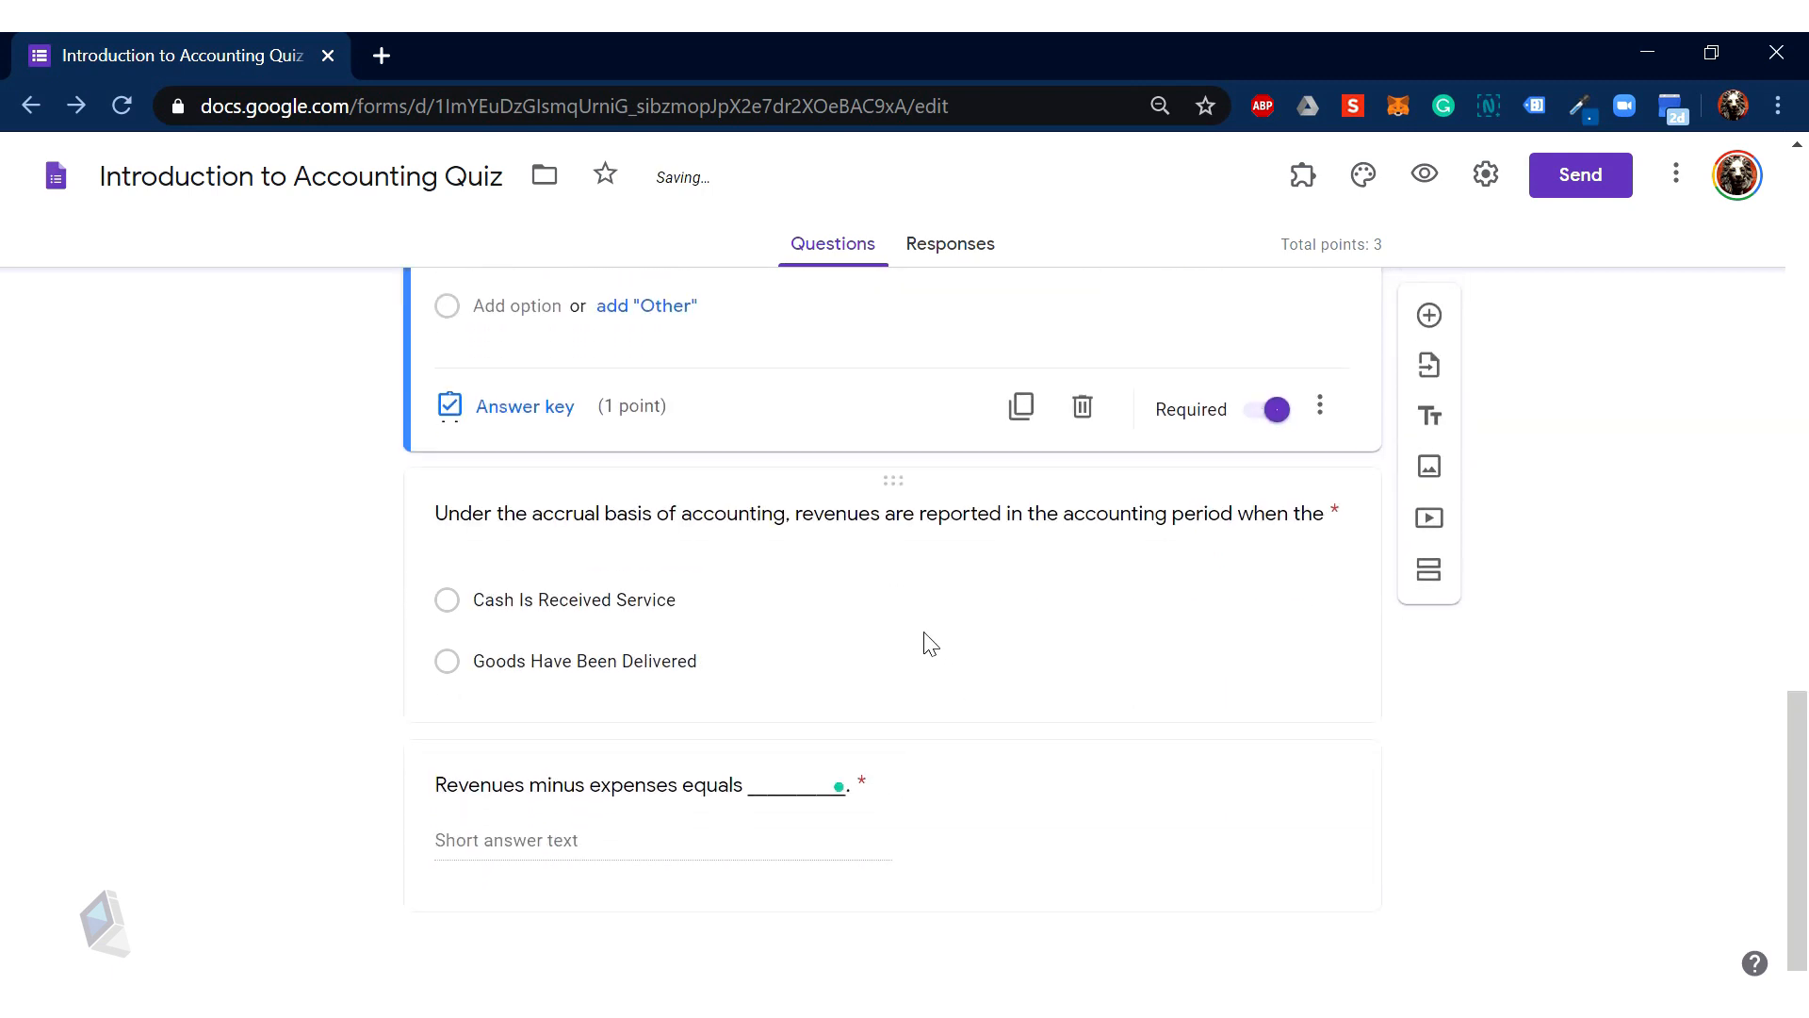
pyautogui.scroll(4, 928, 727)
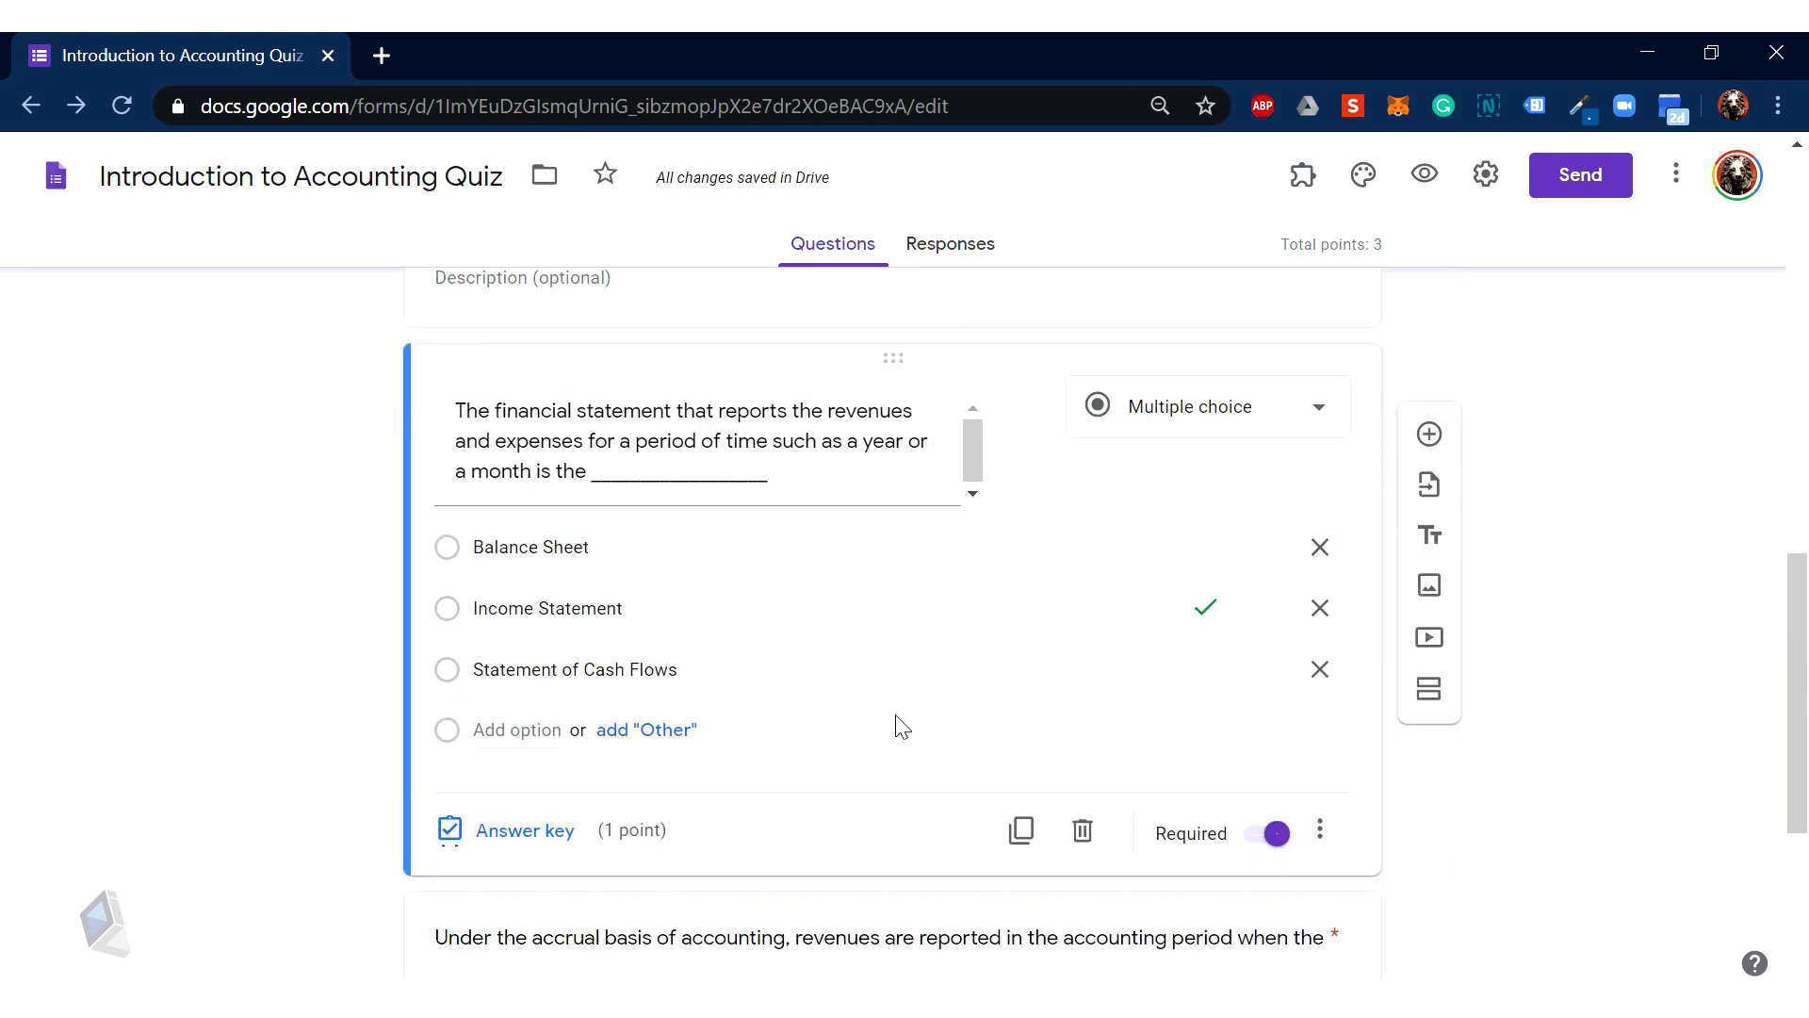
pyautogui.scroll(-3, 970, 744)
pyautogui.scroll(-2, 1260, 698)
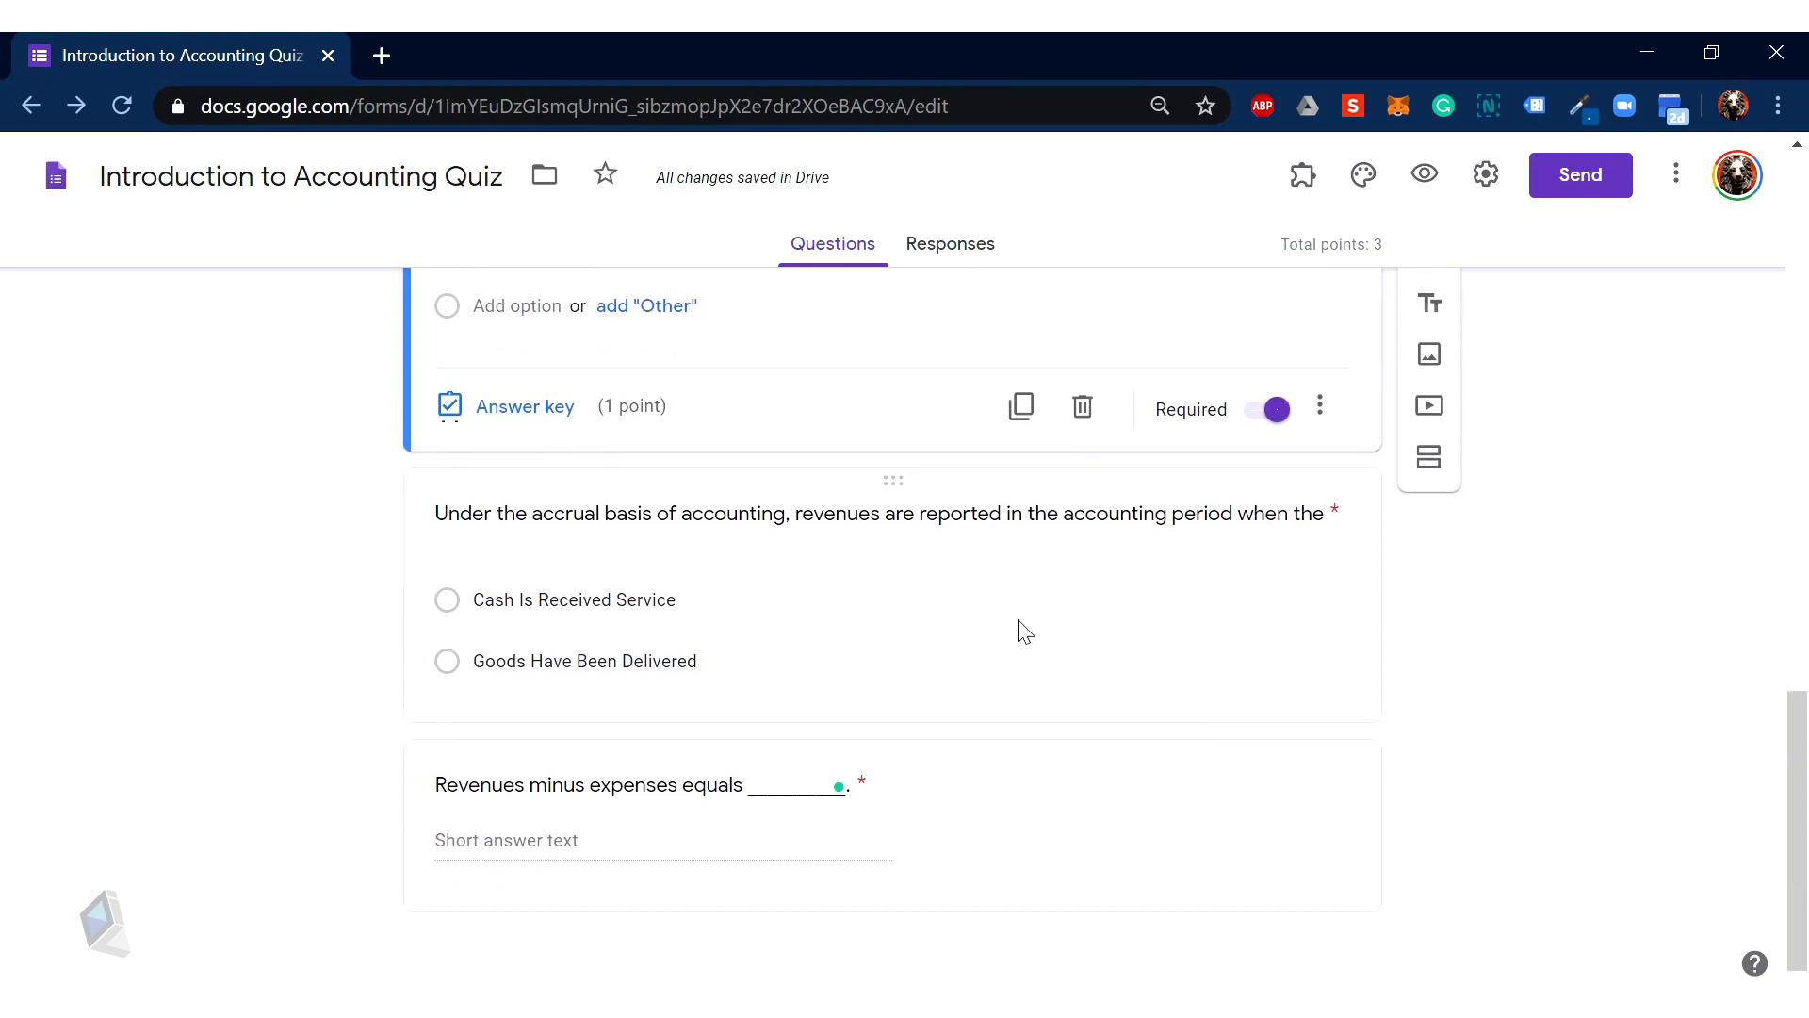
pyautogui.click(1021, 630)
pyautogui.click(1054, 852)
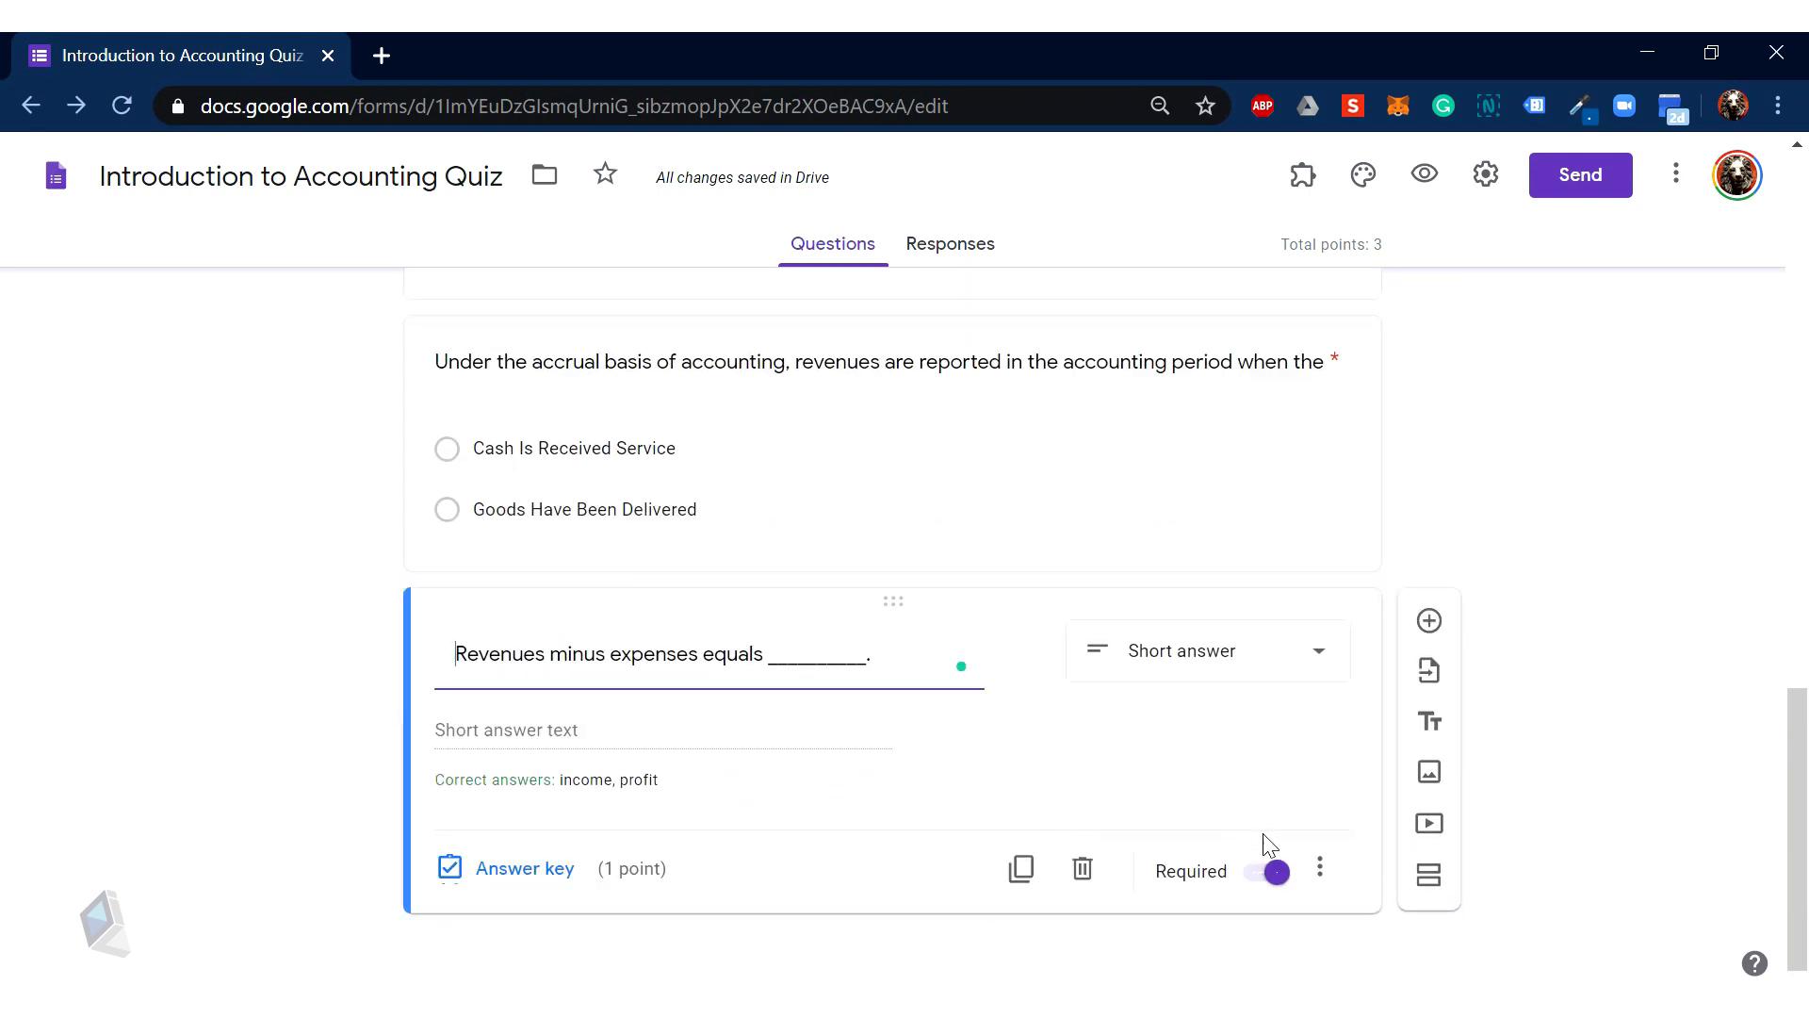
pyautogui.scroll(10, 1093, 825)
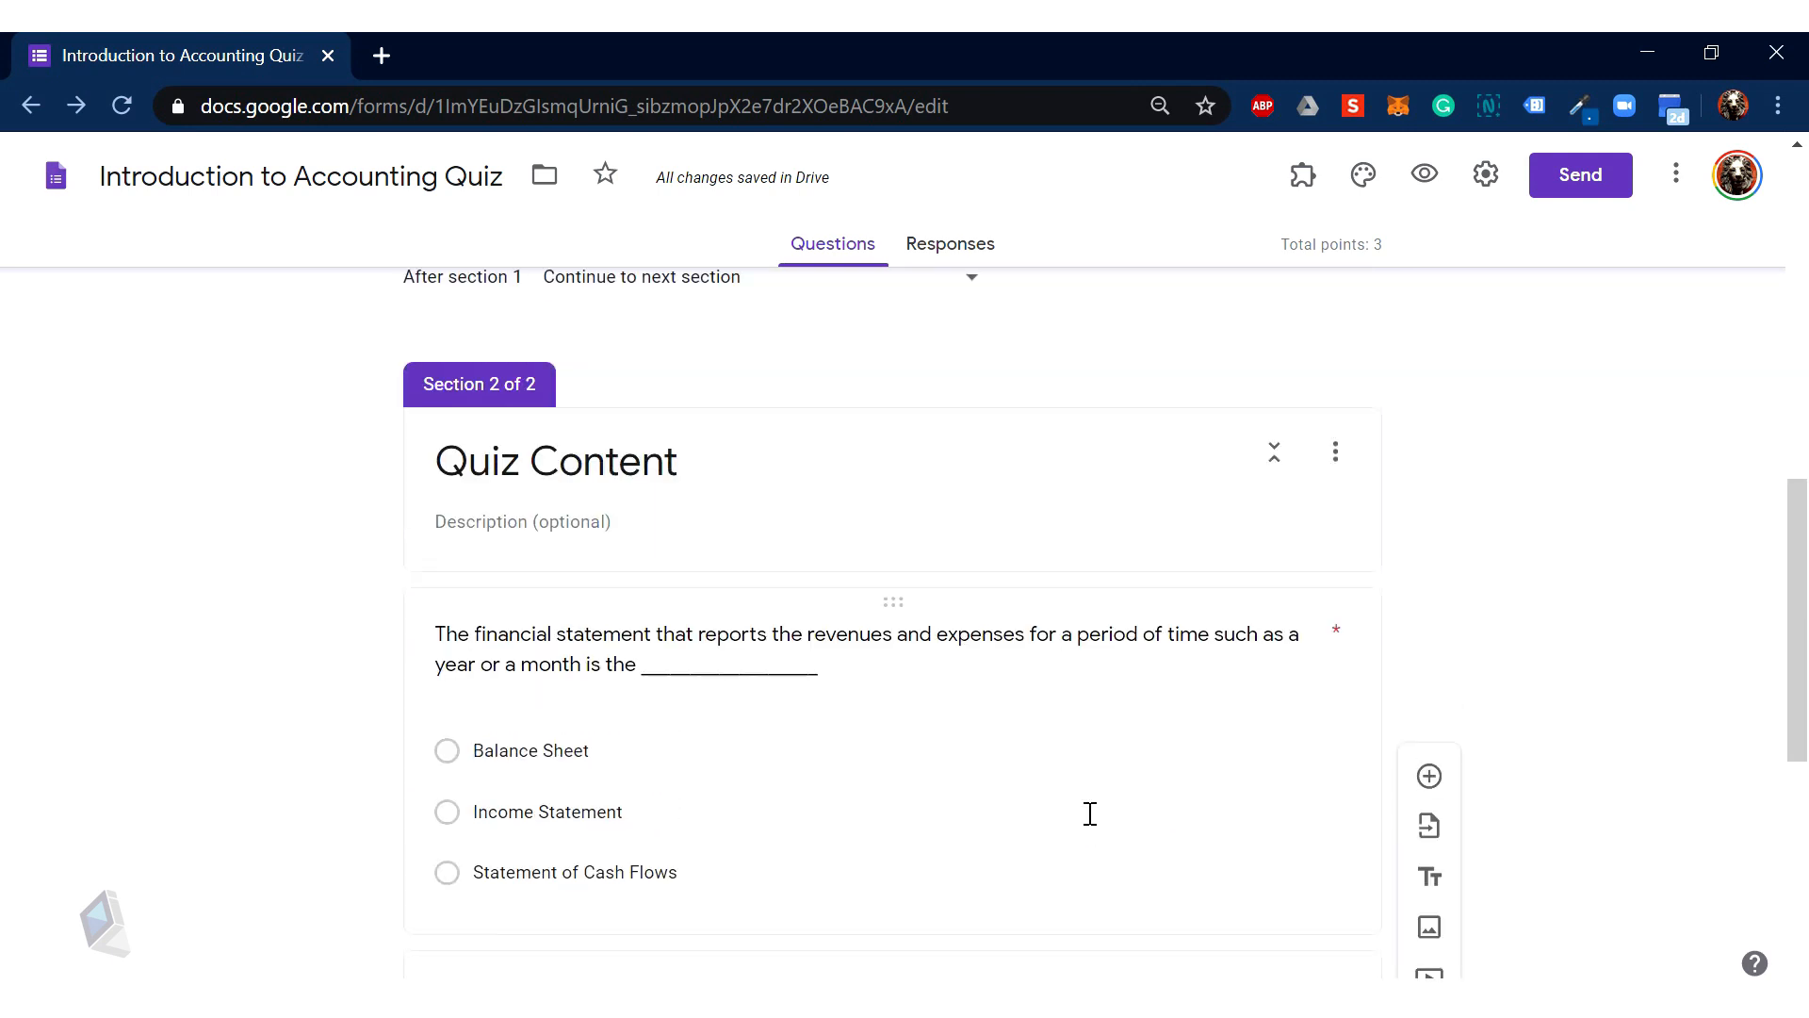
pyautogui.scroll(-7, 1090, 815)
pyautogui.scroll(-3, 1090, 813)
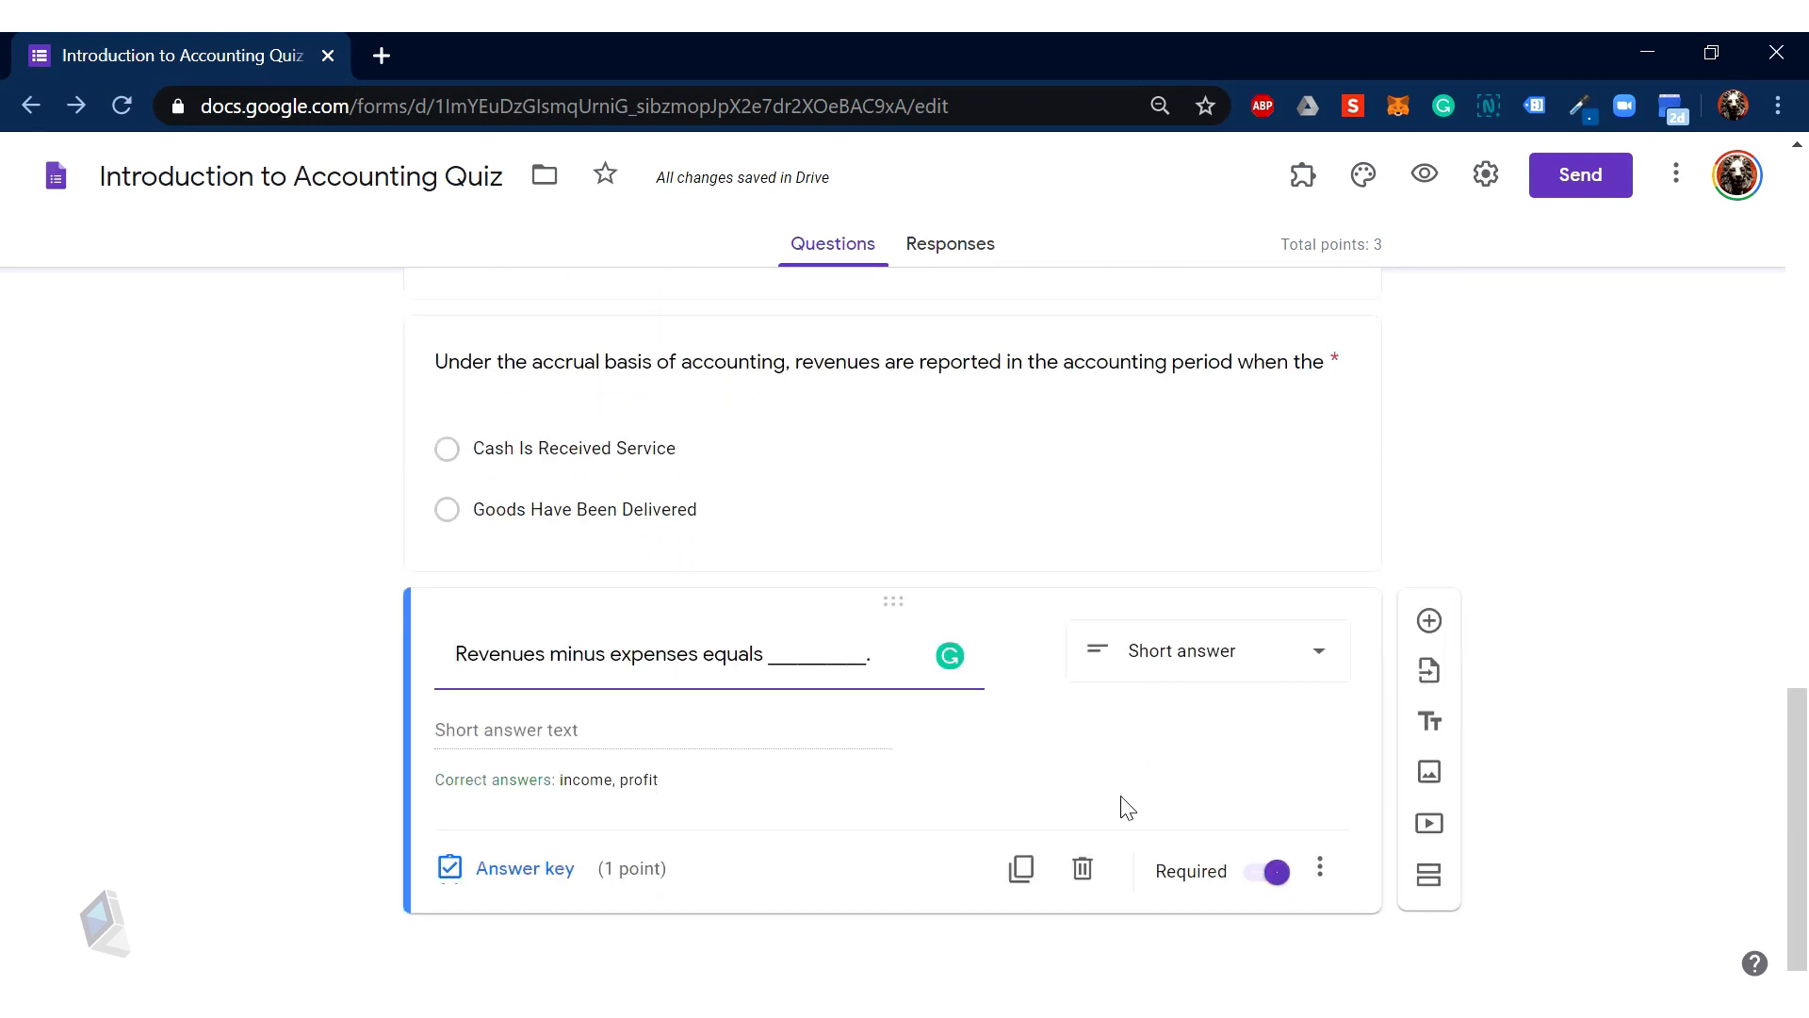
# Step: Preview the quiz and fill in the respondent's email, first name, last name and ID number
pyautogui.click(1423, 179)
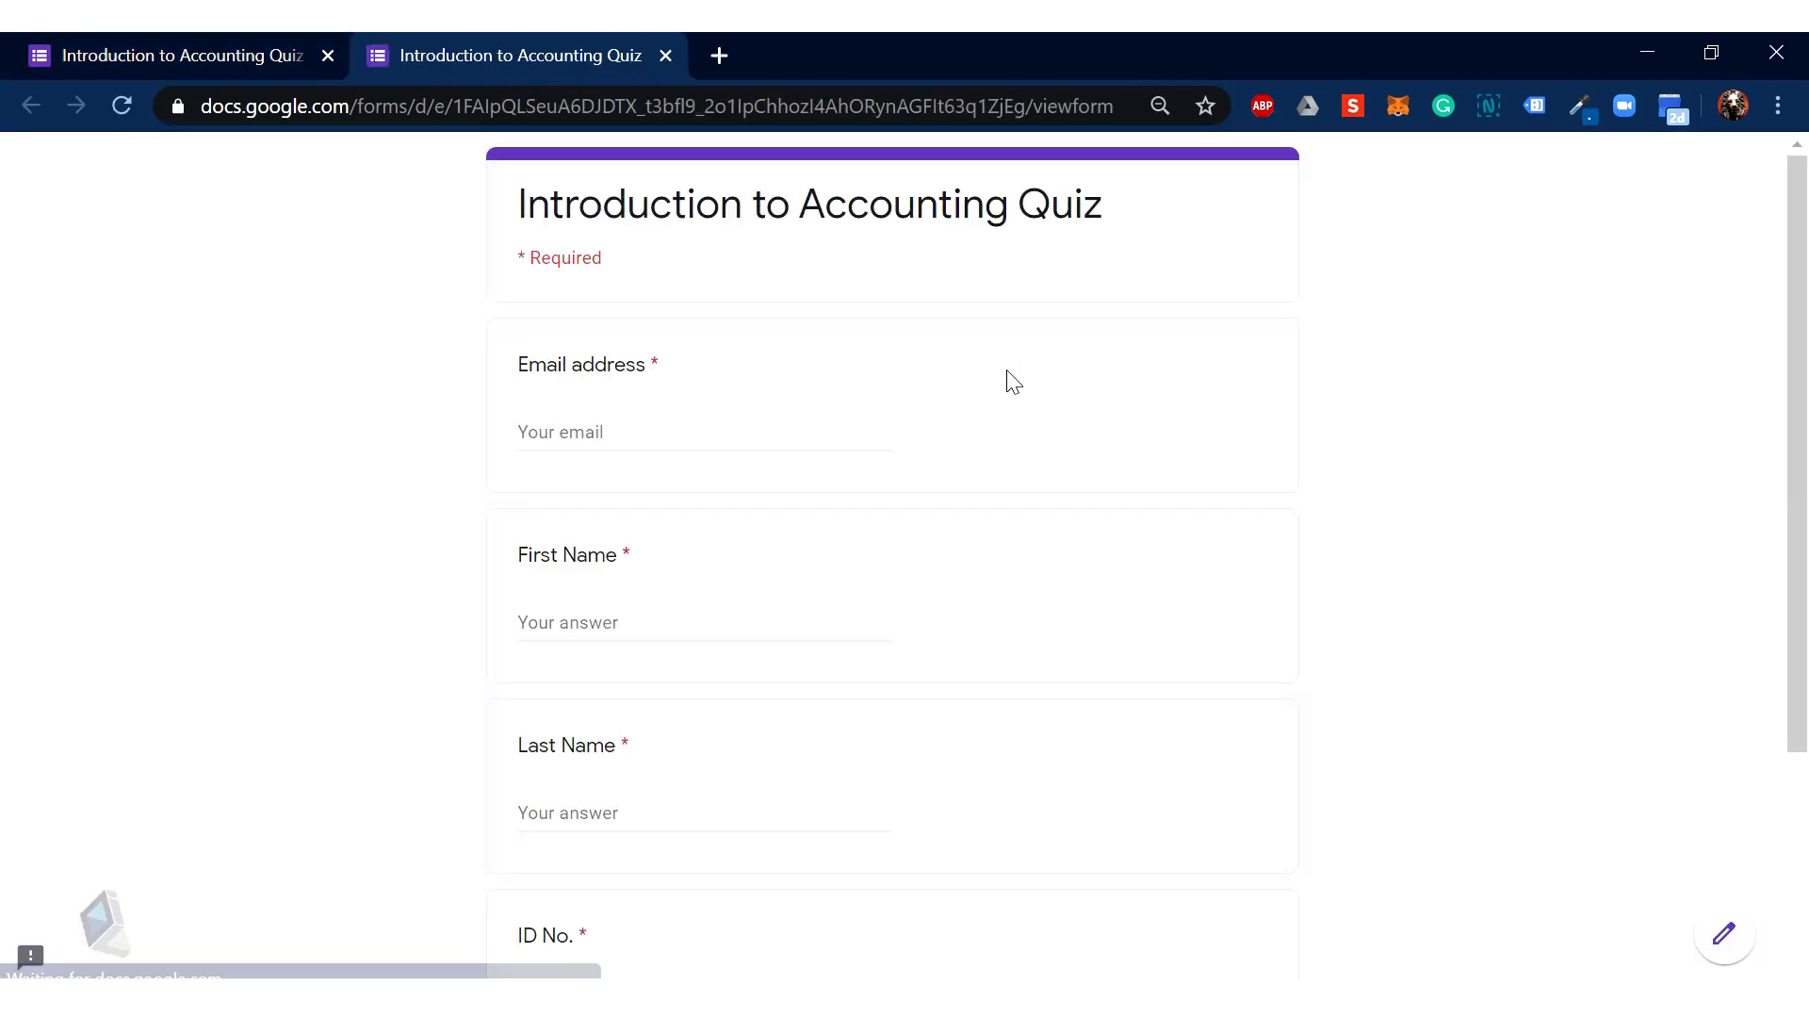
pyautogui.click(789, 418)
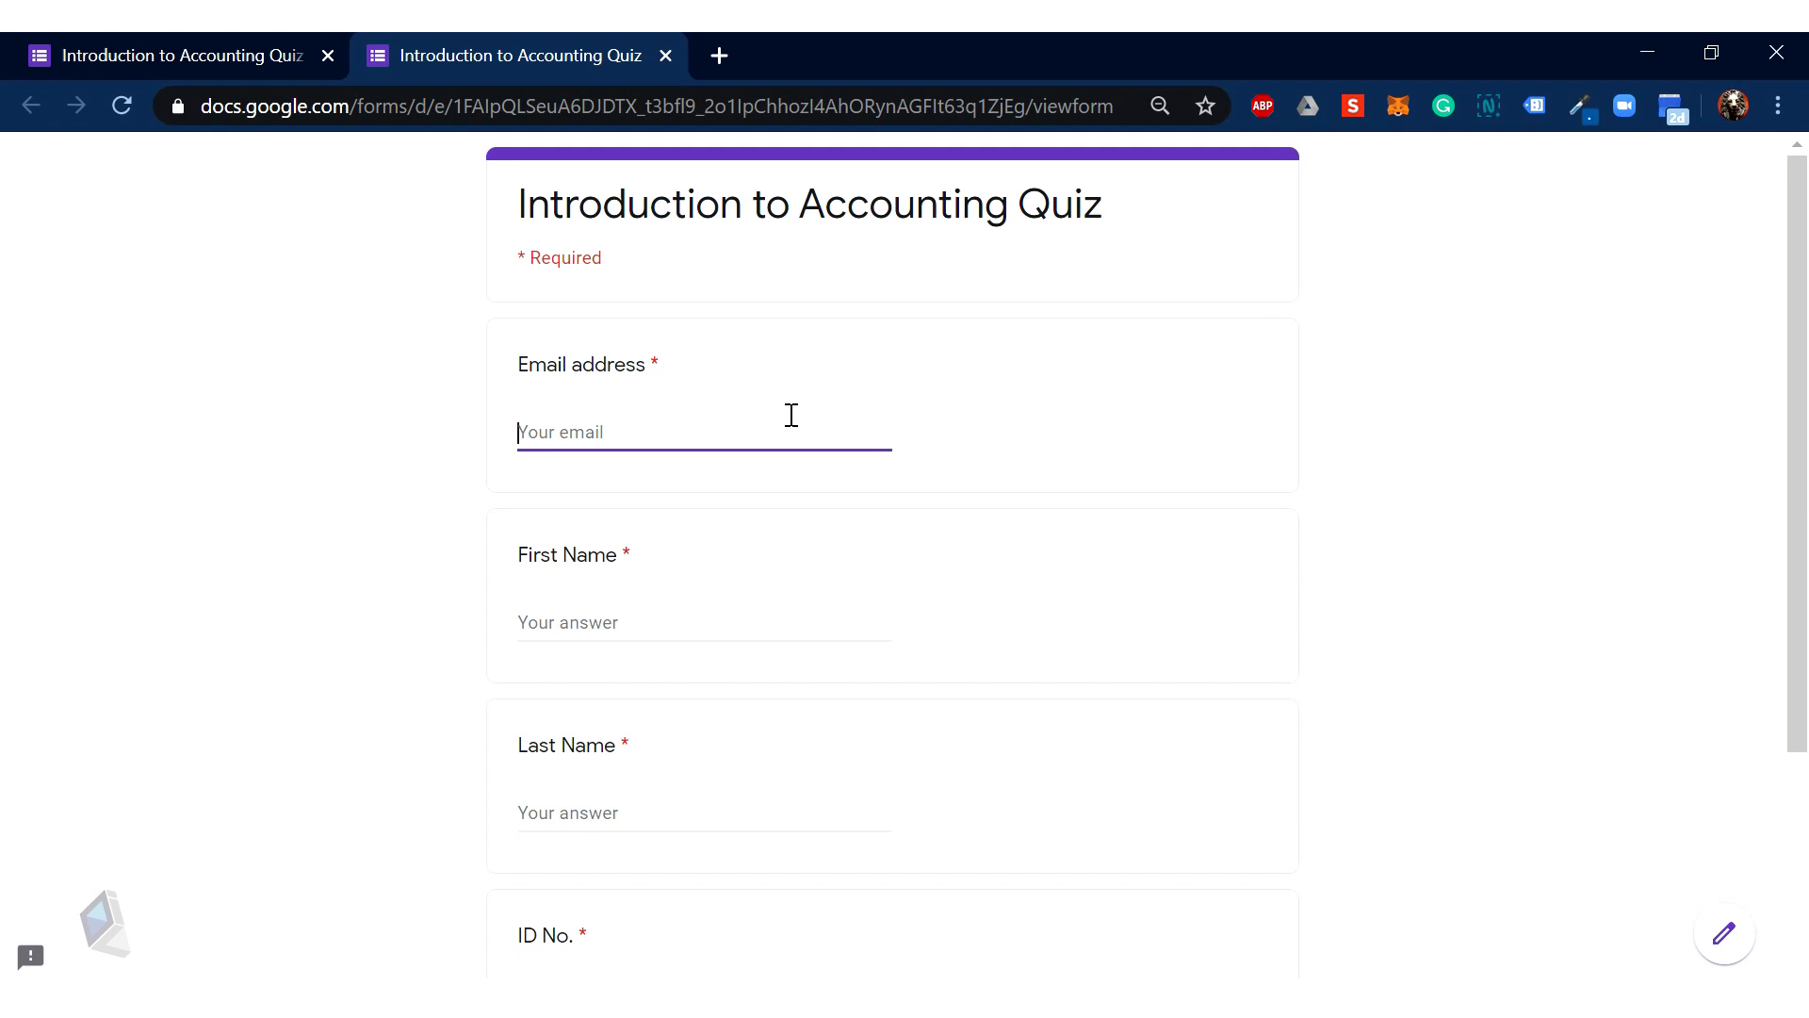
pyautogui.press('Tab')
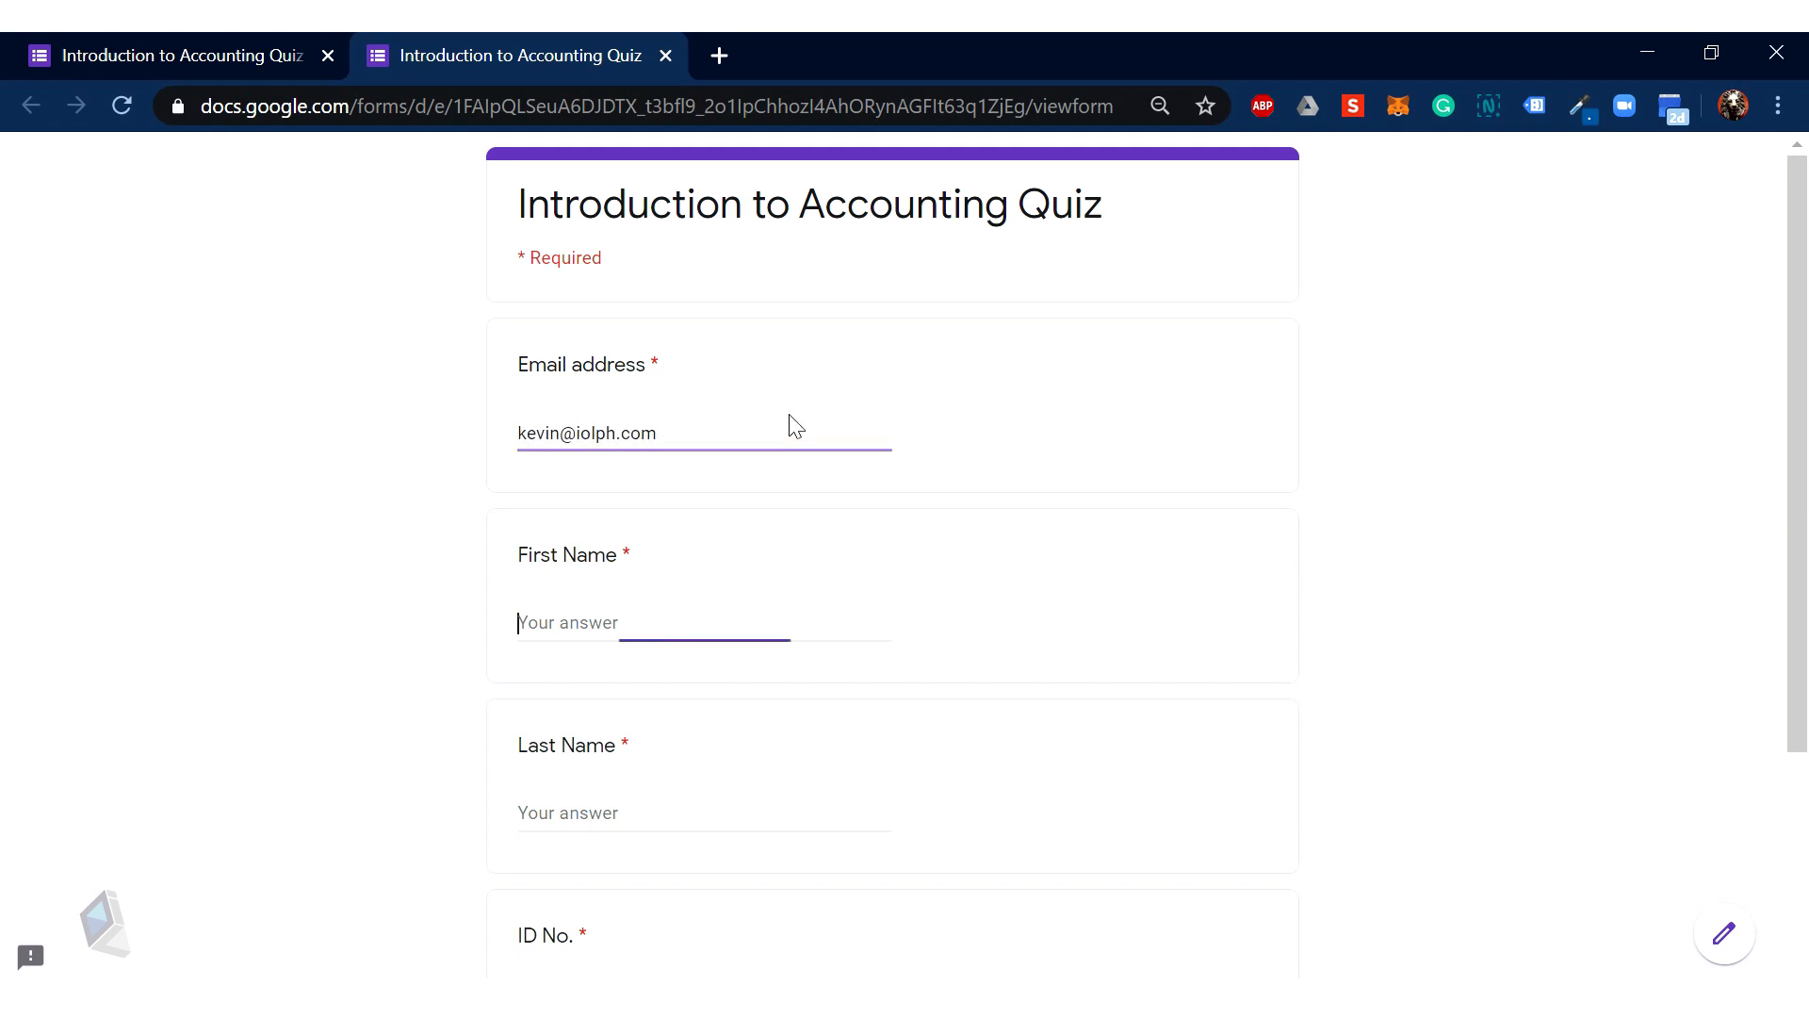
pyautogui.press('Tab')
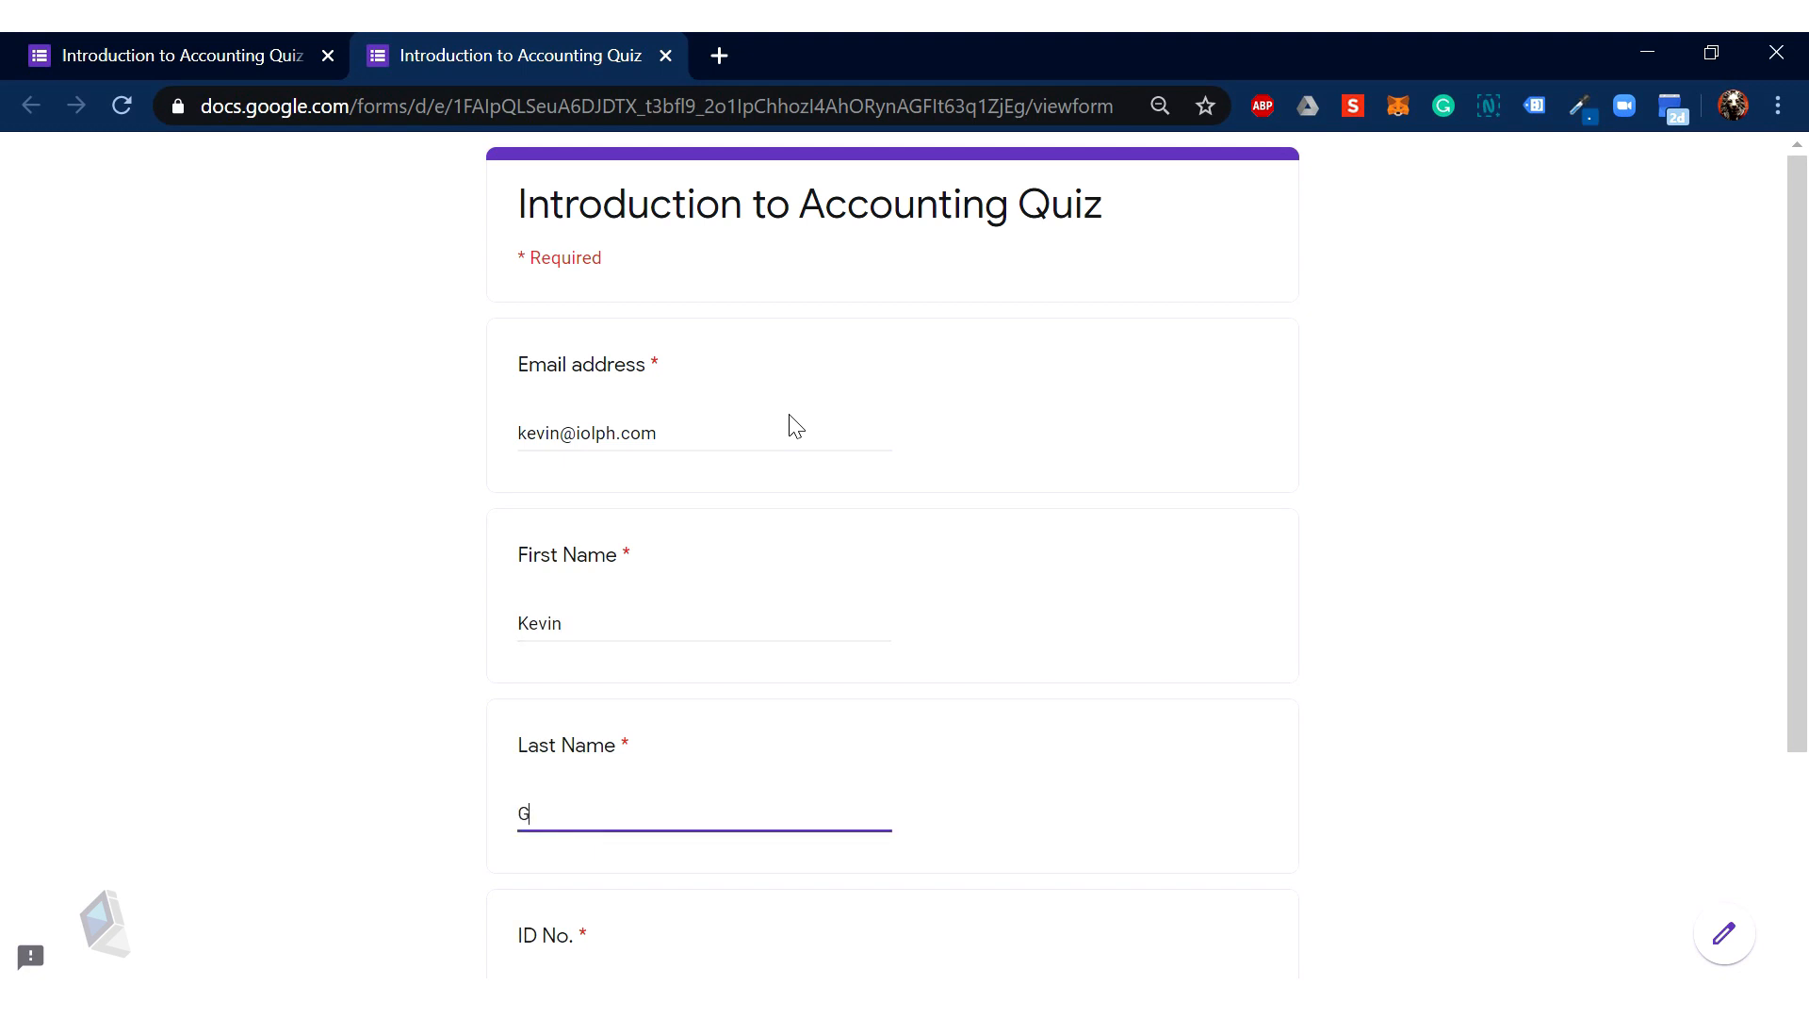
pyautogui.press('Tab')
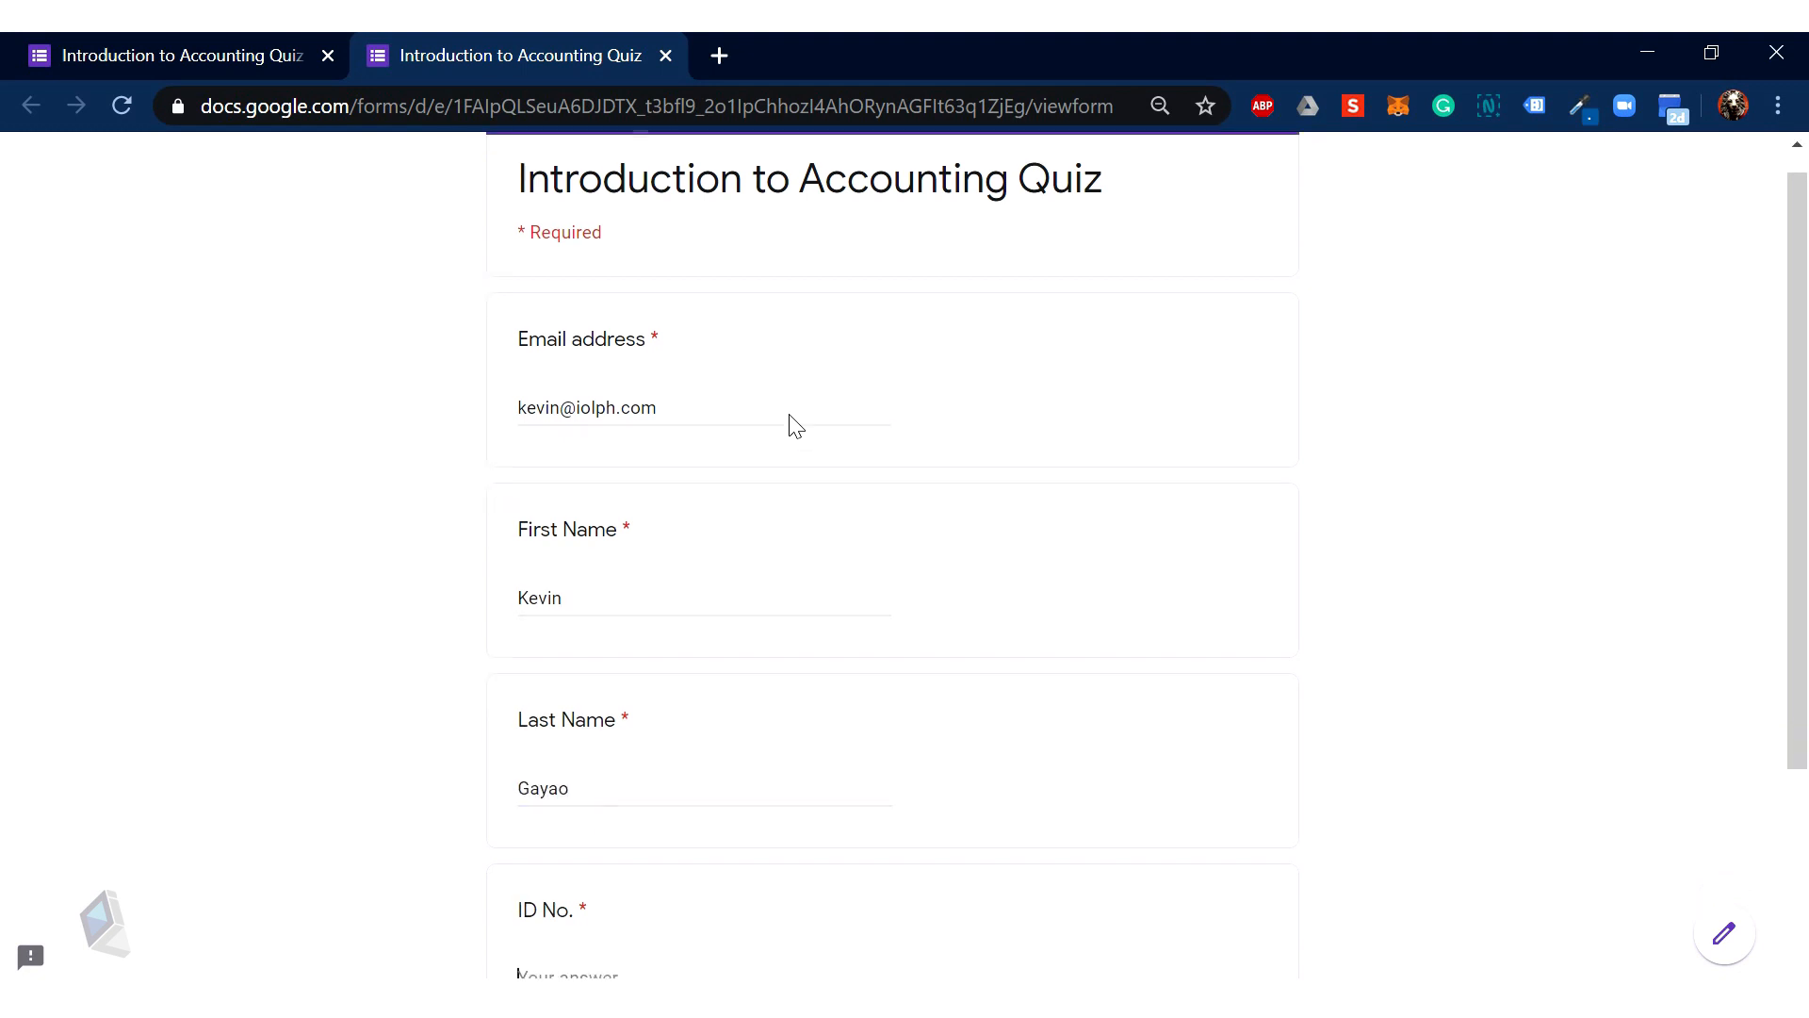
pyautogui.write('12')
pyautogui.write('4')
# Step: Continue to the quiz questions and answer Balance Sheet, Cash Is Received Service and profit
pyautogui.scroll(-3, 795, 424)
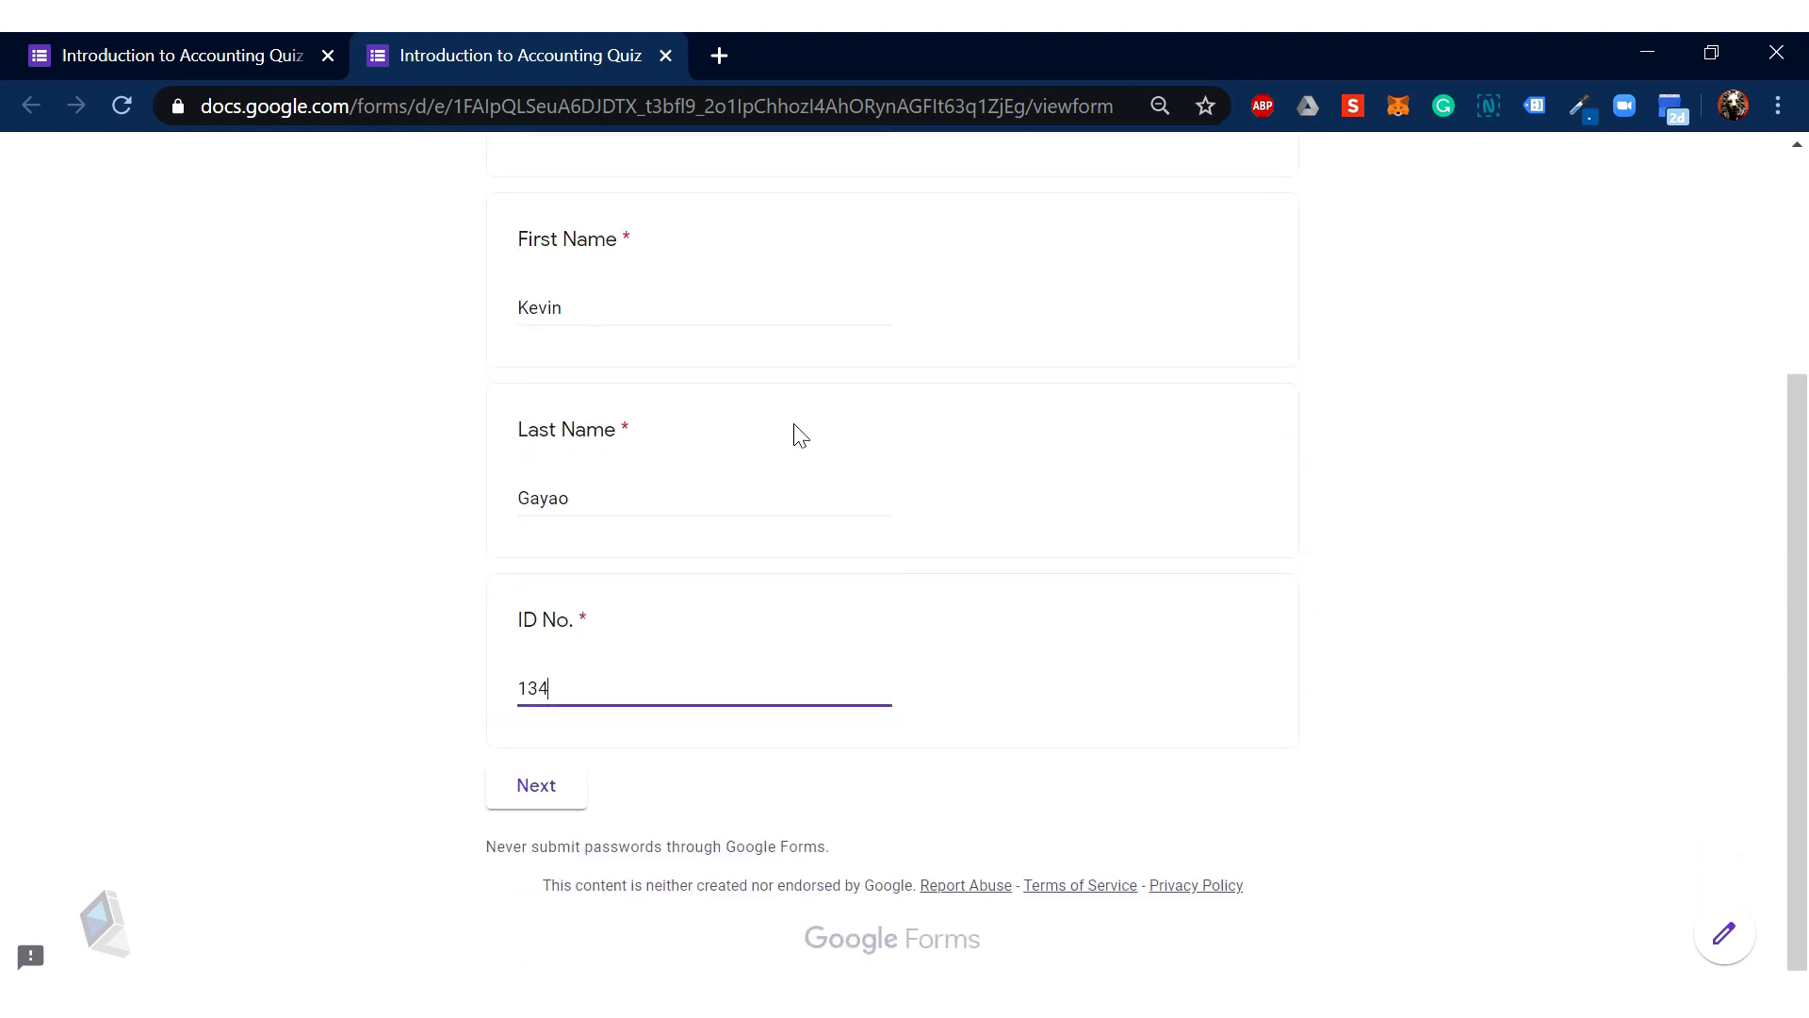
pyautogui.click(488, 795)
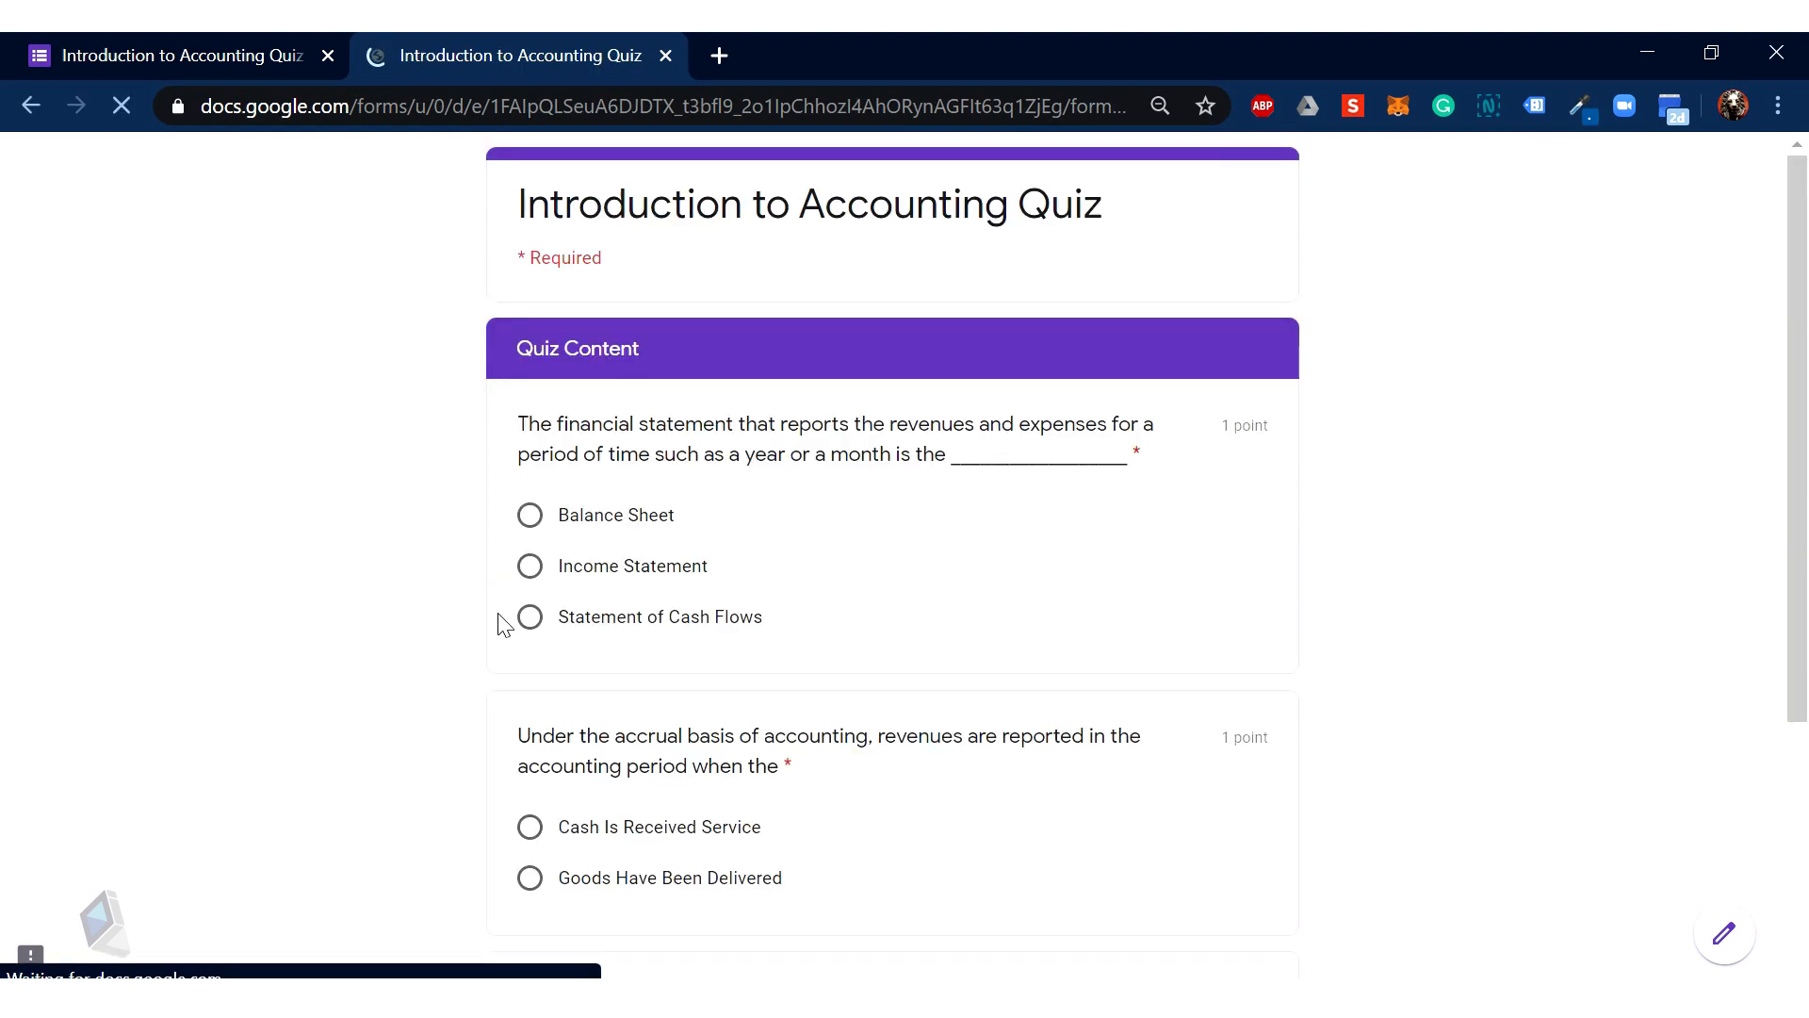
pyautogui.scroll(-3, 965, 627)
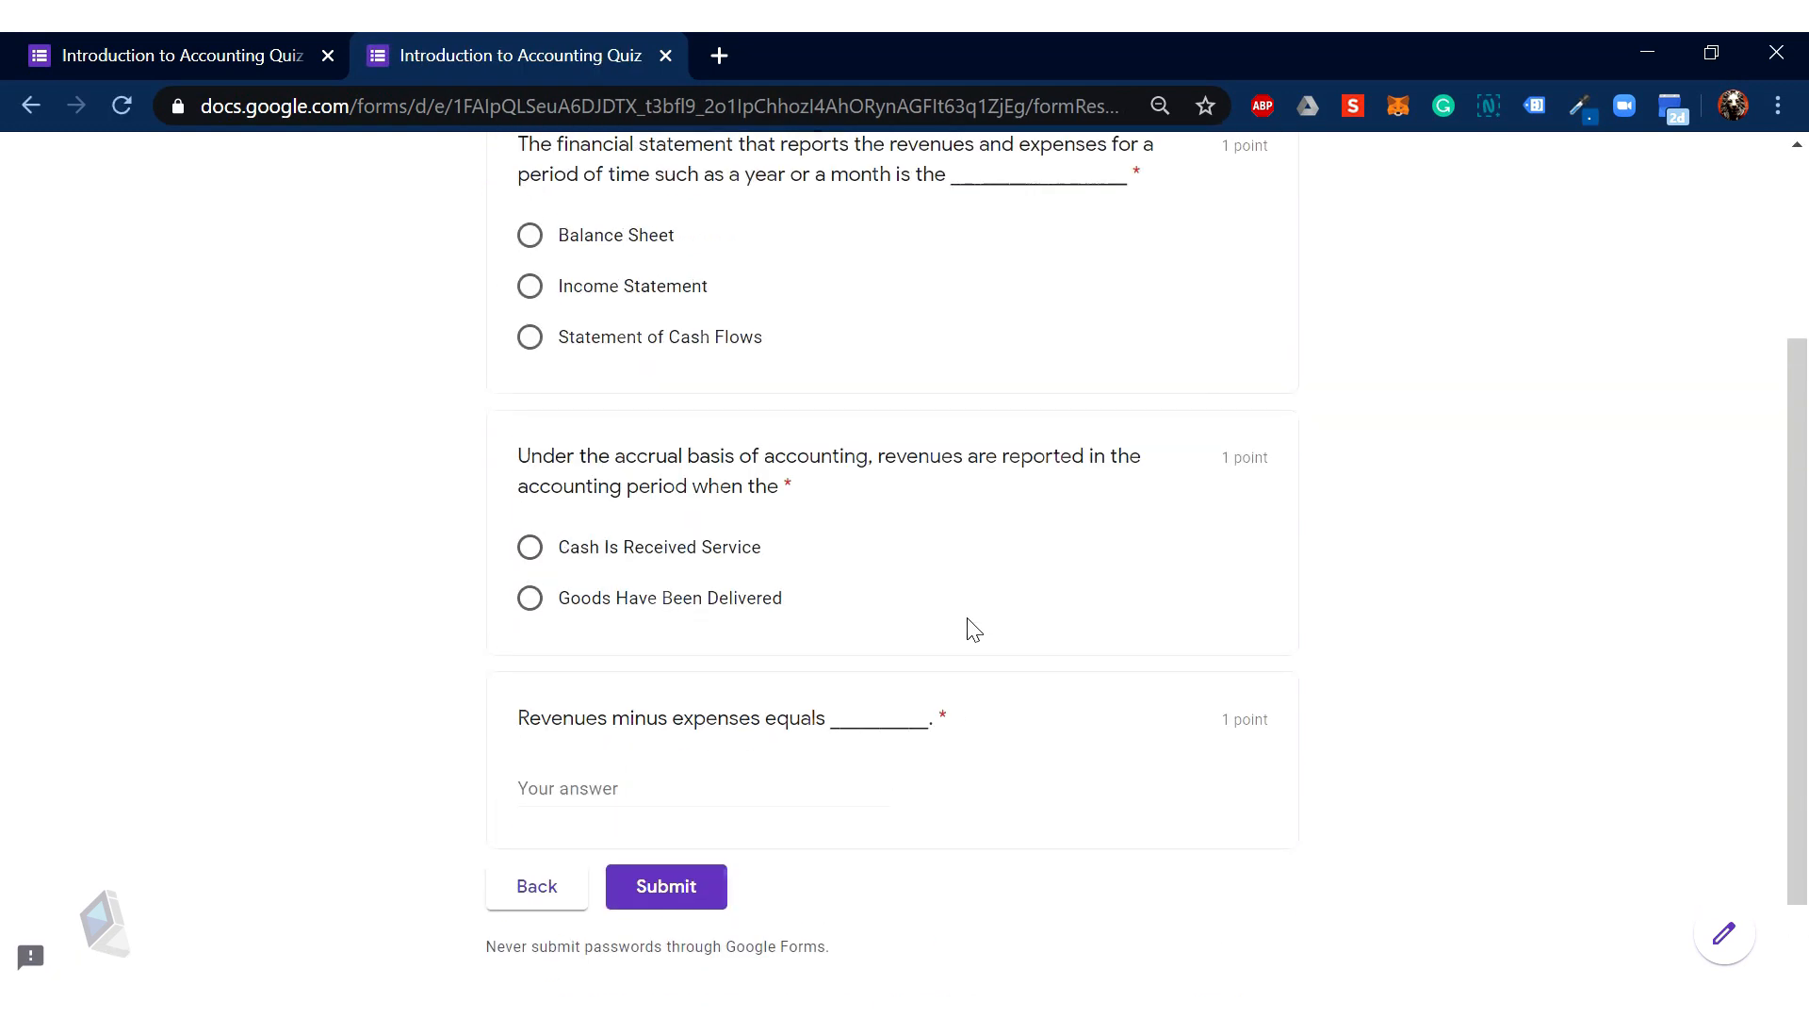
pyautogui.scroll(3, 966, 627)
pyautogui.scroll(-1, 960, 621)
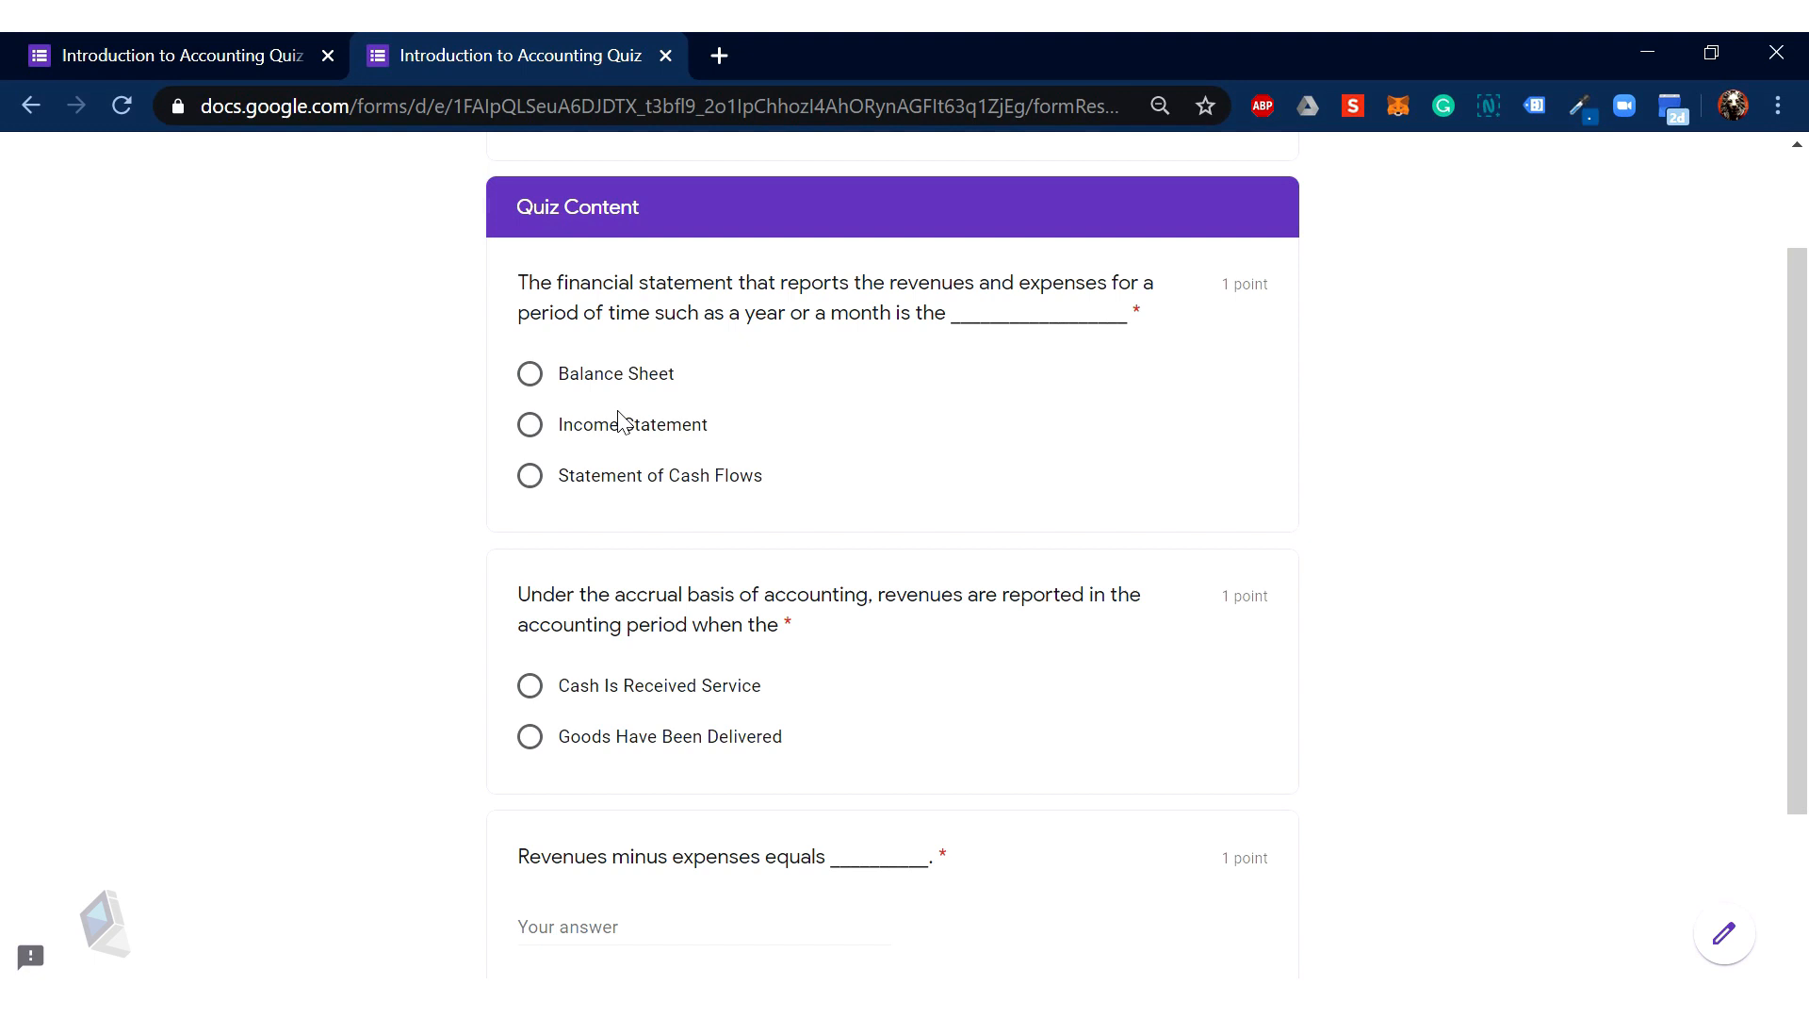
pyautogui.click(530, 376)
pyautogui.click(533, 687)
pyautogui.scroll(-2, 645, 686)
pyautogui.click(607, 693)
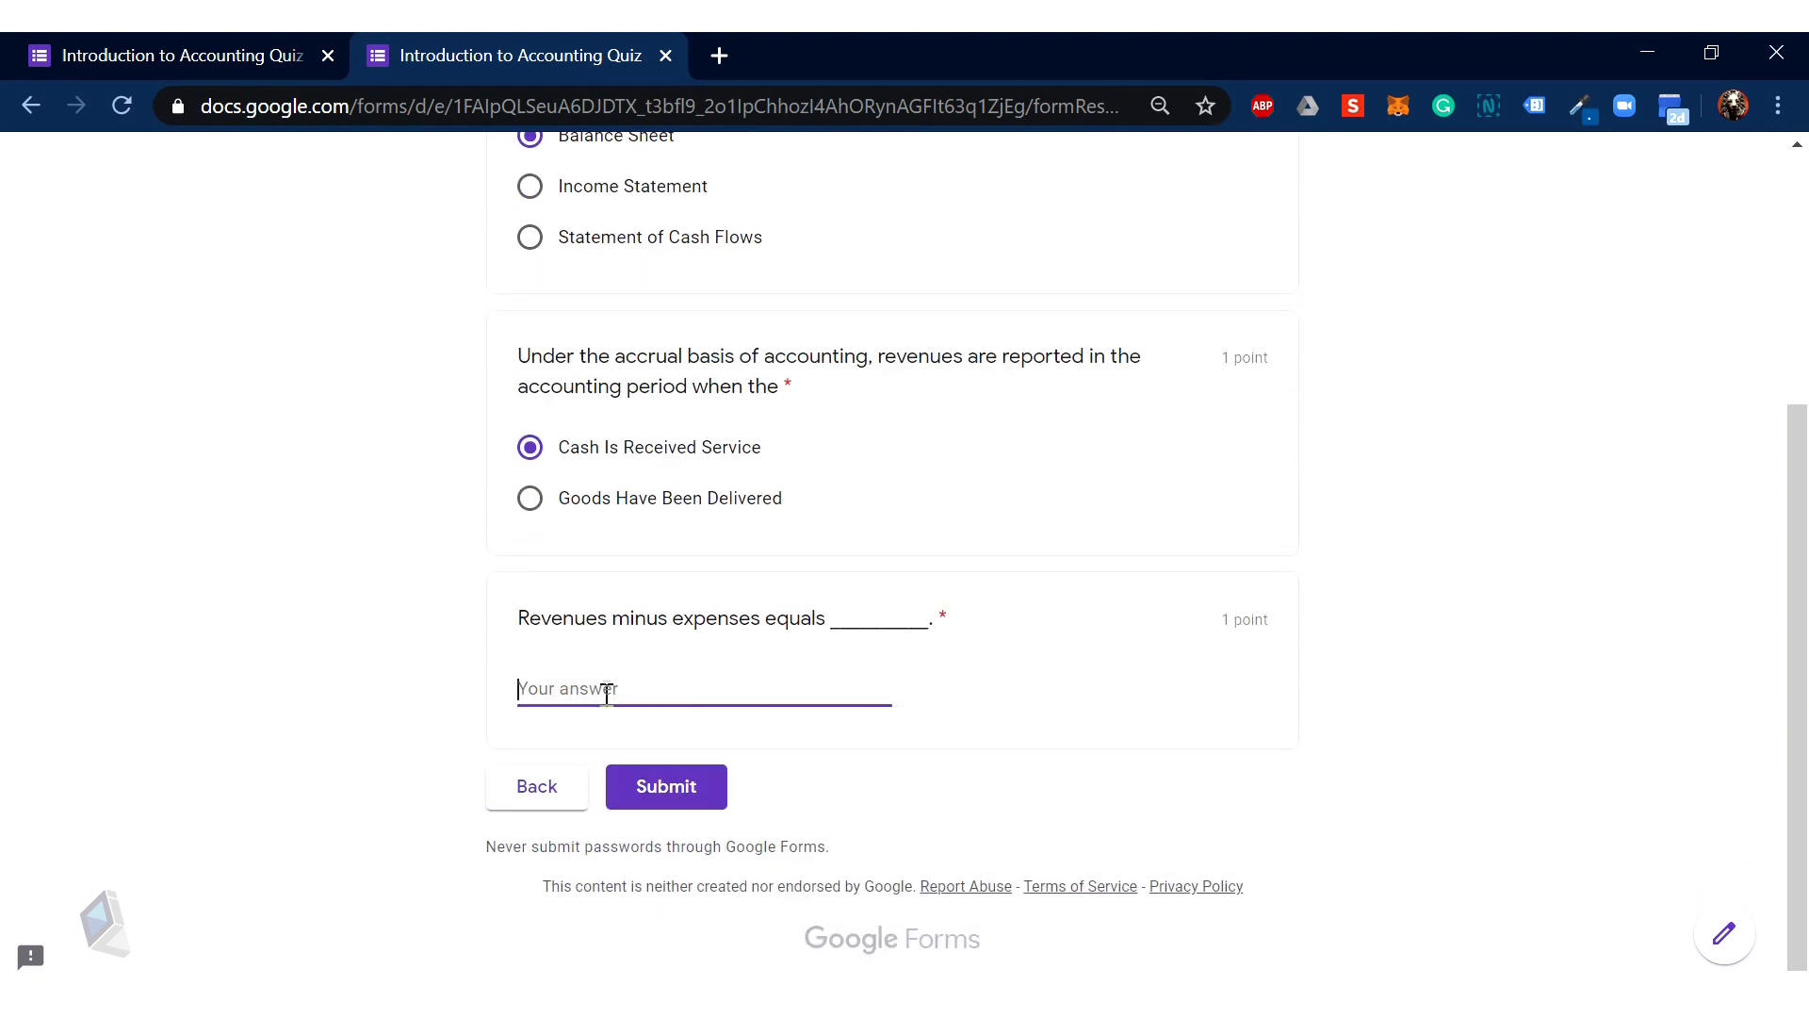
pyautogui.write('profi')
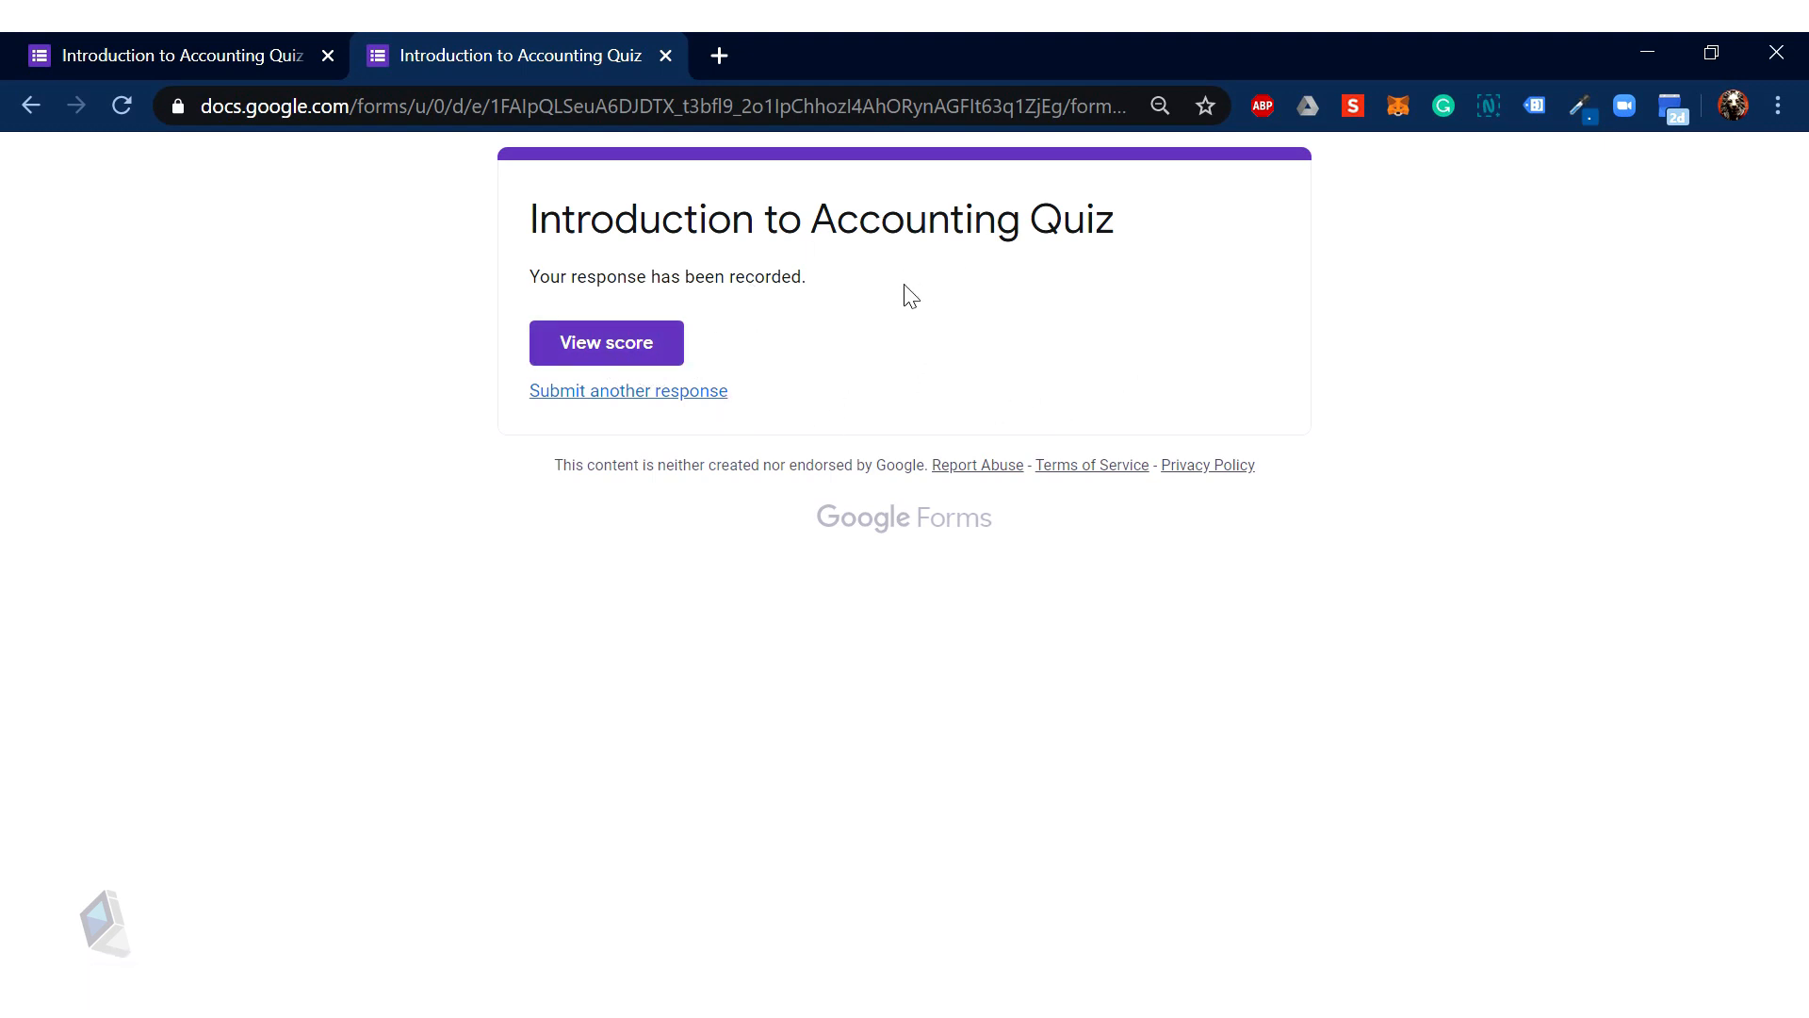
# Step: View the test response's score, 1/3 points with only 'profit' marked correct
pyautogui.click(650, 361)
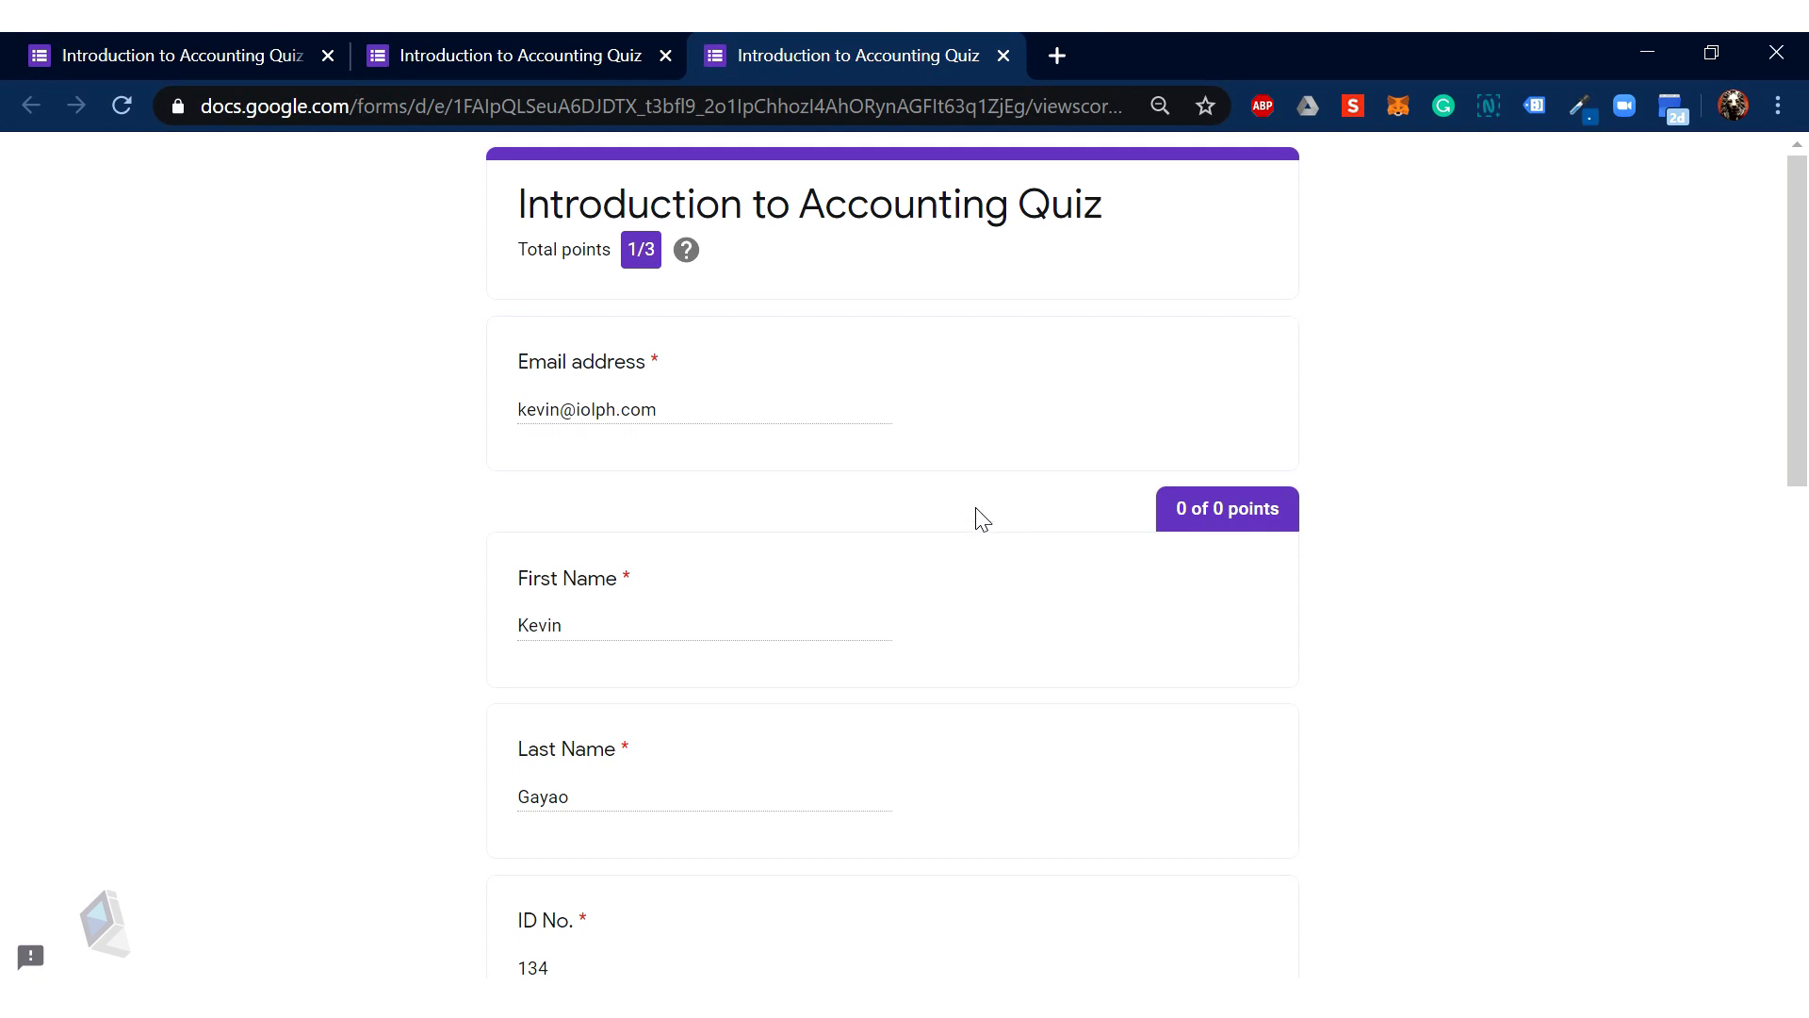
pyautogui.scroll(-3, 691, 398)
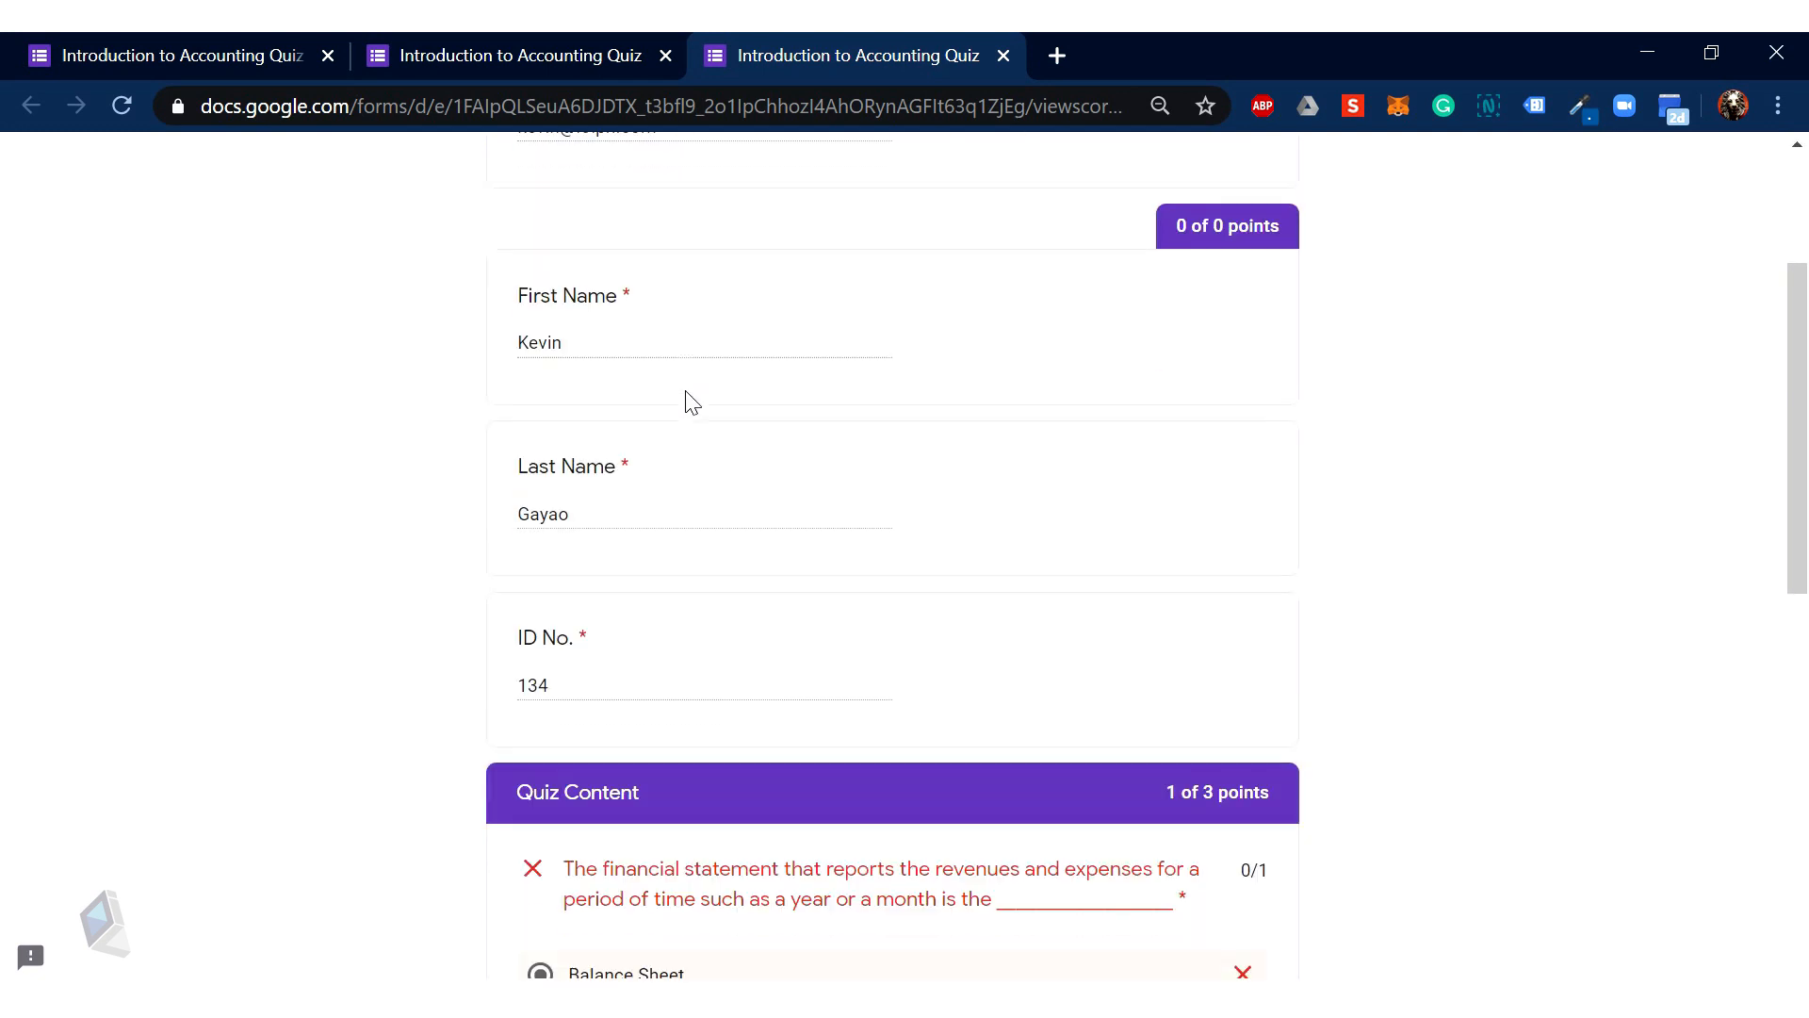
pyautogui.scroll(-6, 691, 405)
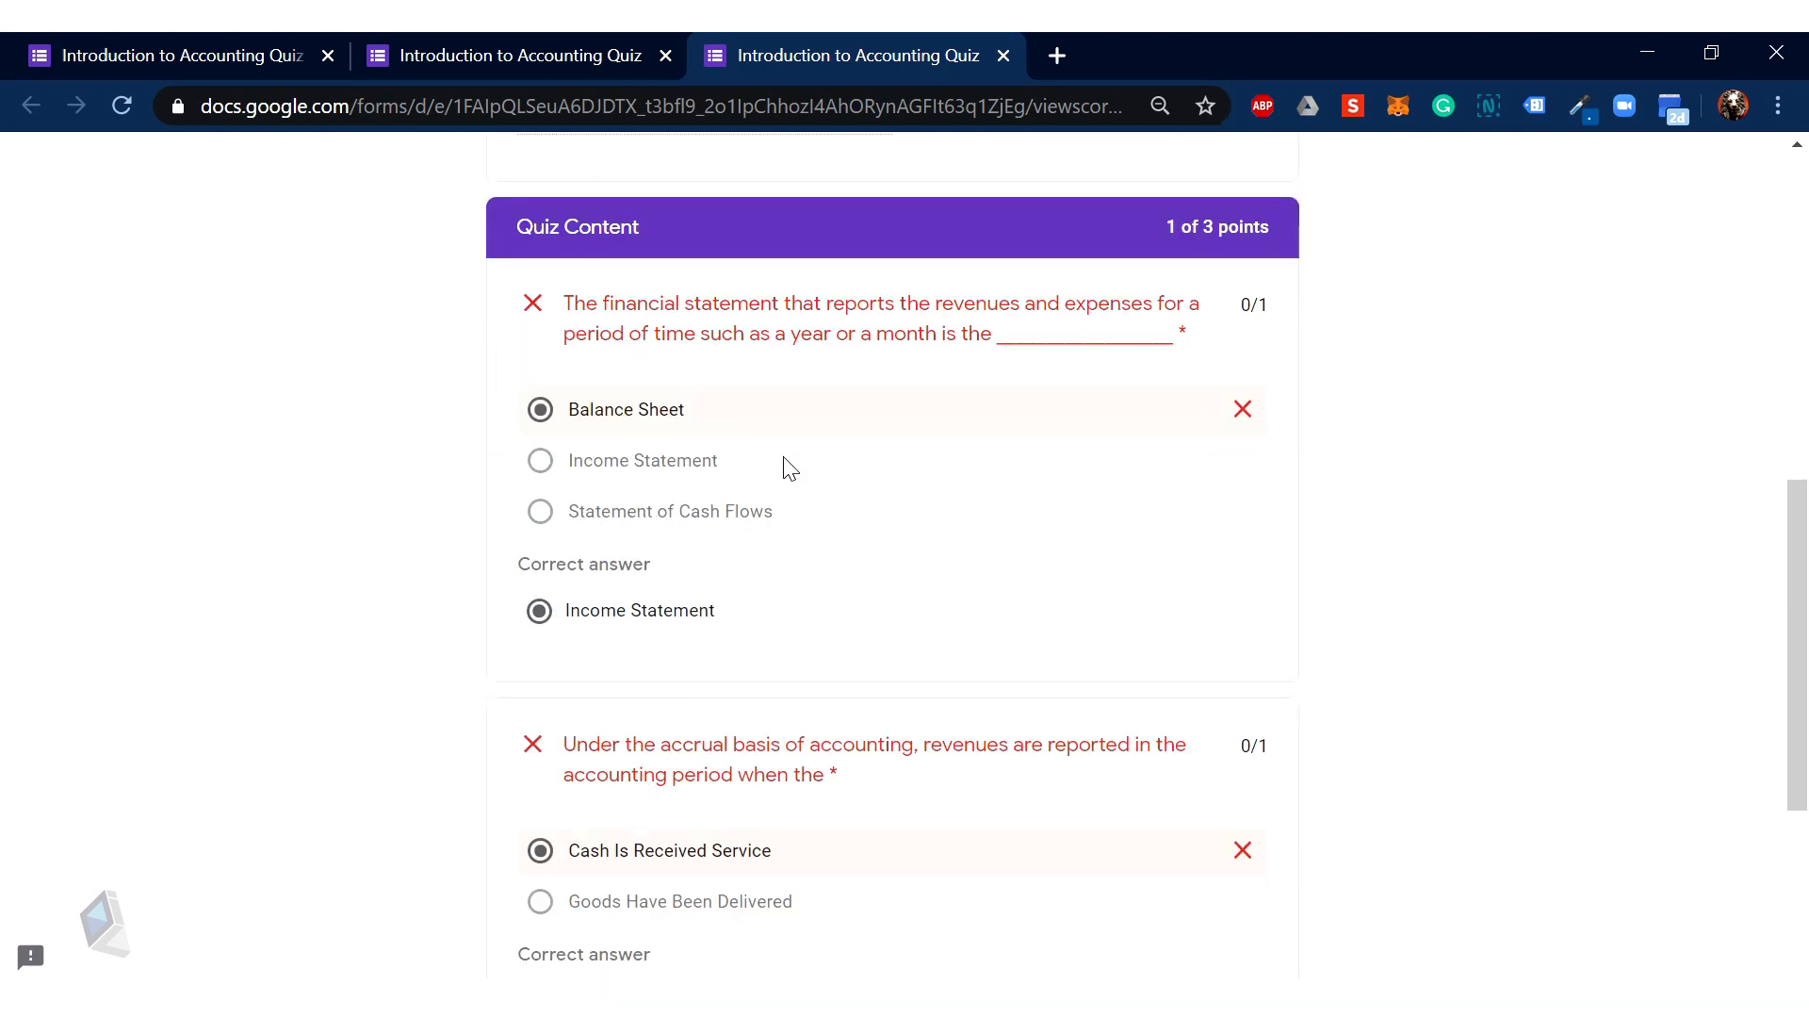
pyautogui.scroll(-2, 789, 469)
pyautogui.scroll(-3, 825, 443)
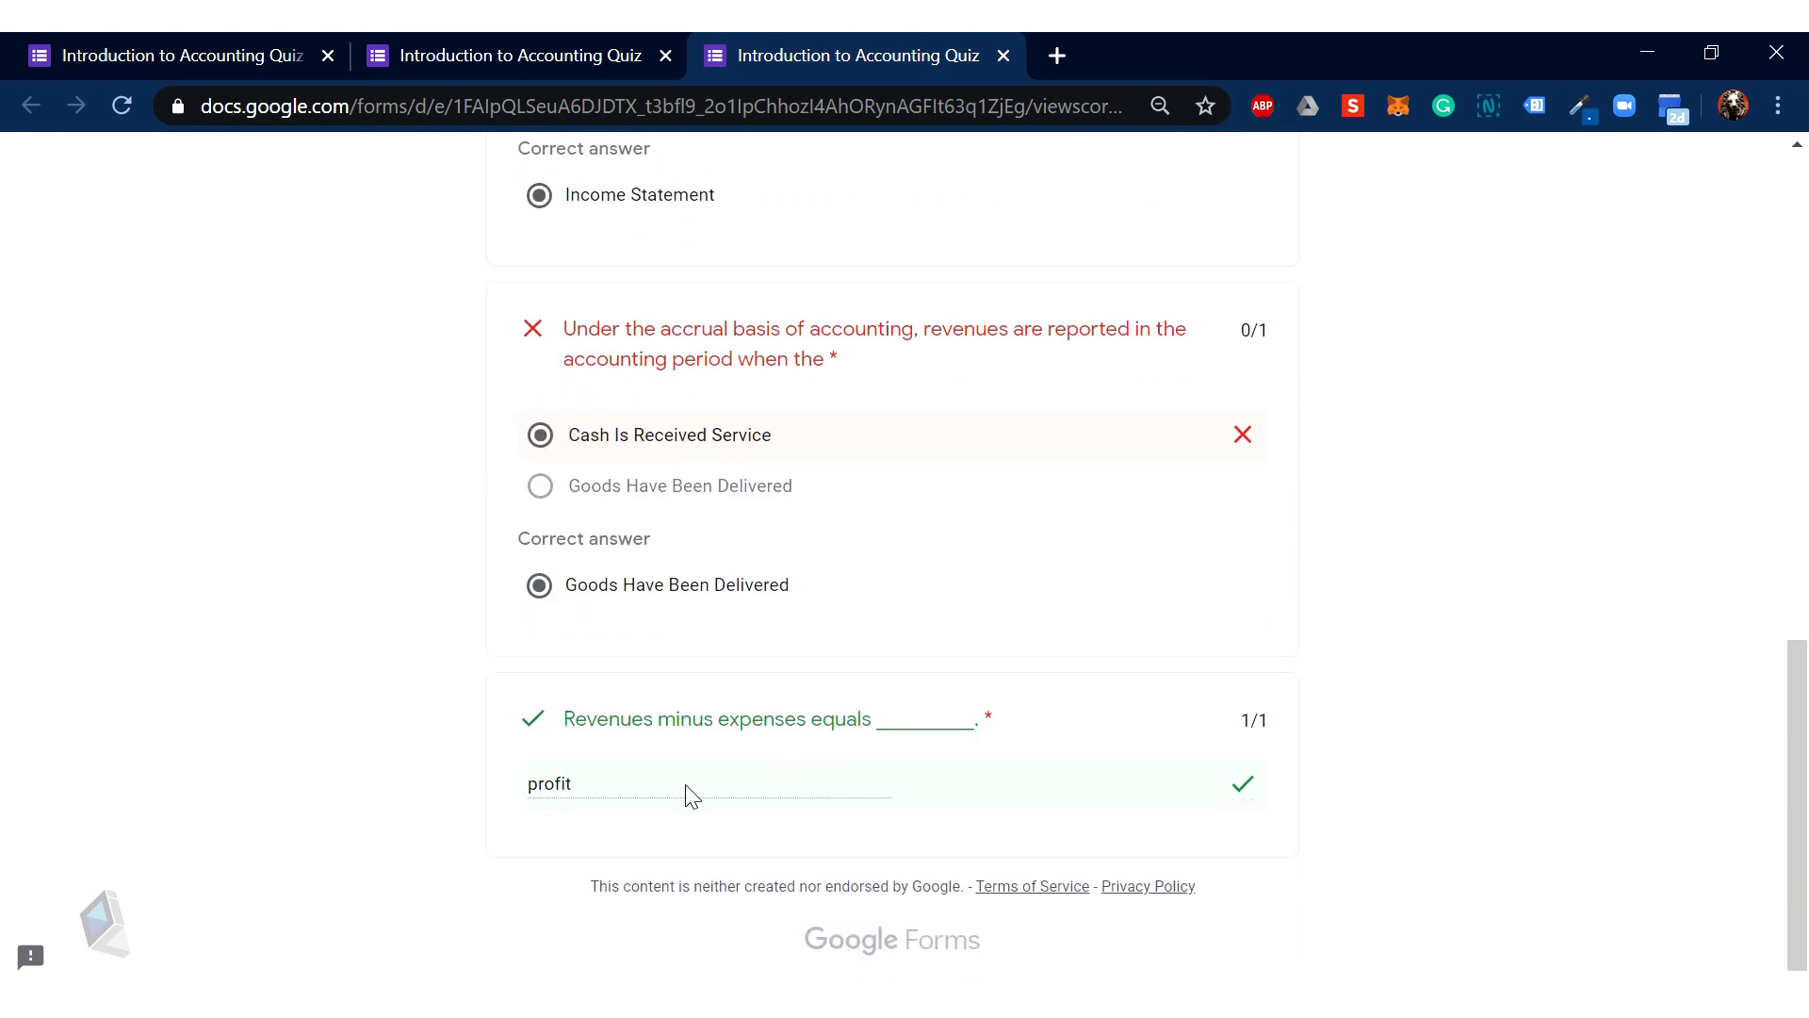
pyautogui.scroll(14, 999, 792)
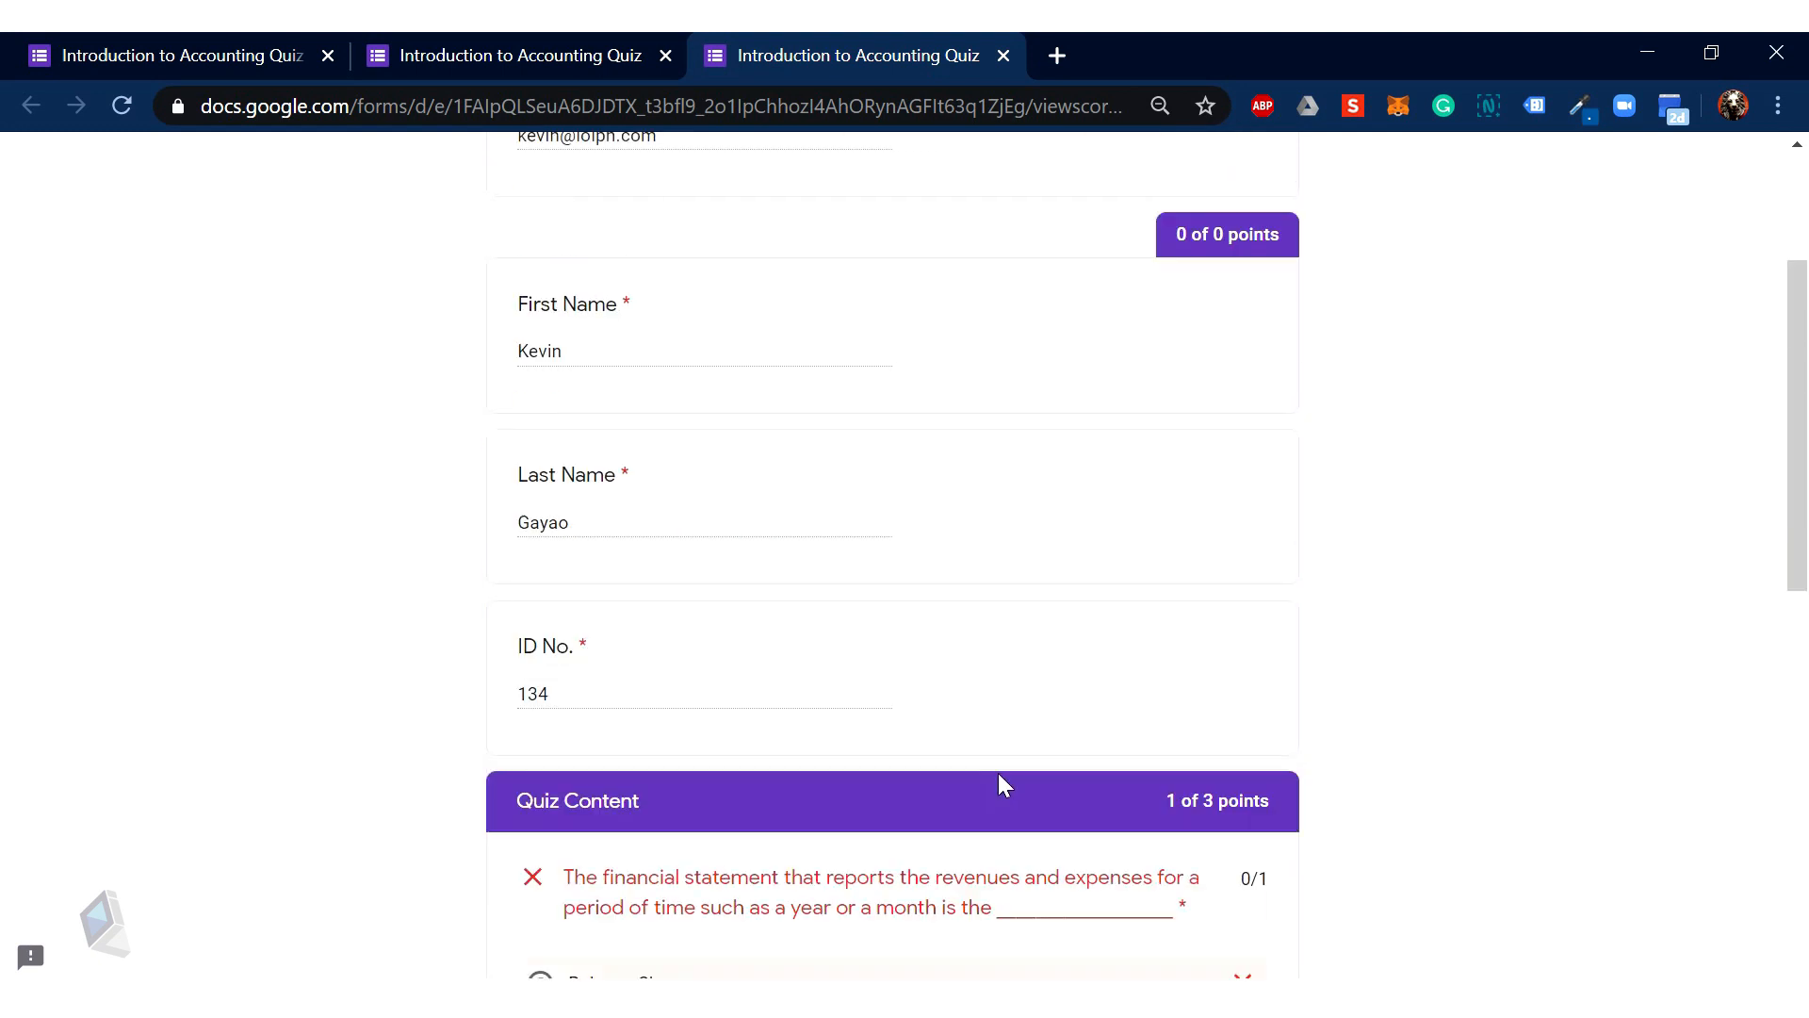
pyautogui.scroll(-15, 1006, 782)
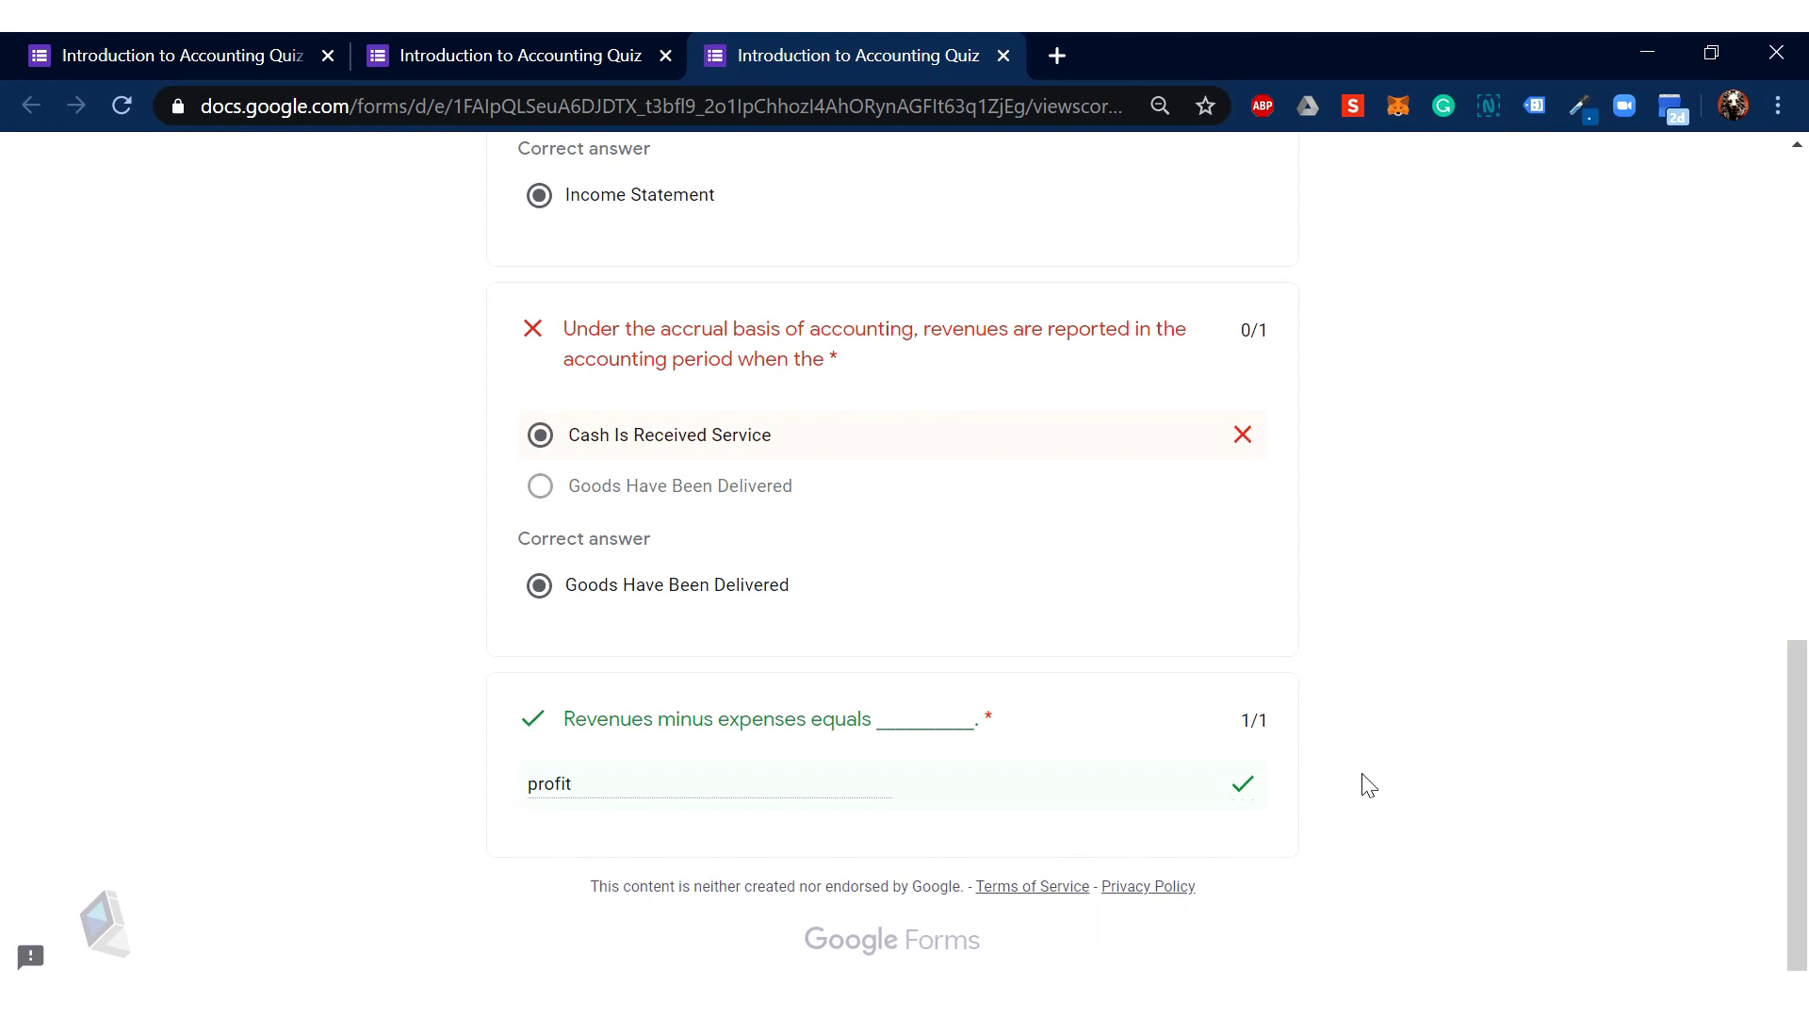
# Step: Switch back to the quiz editor tab, now showing 1 response
pyautogui.click(502, 40)
pyautogui.click(257, 34)
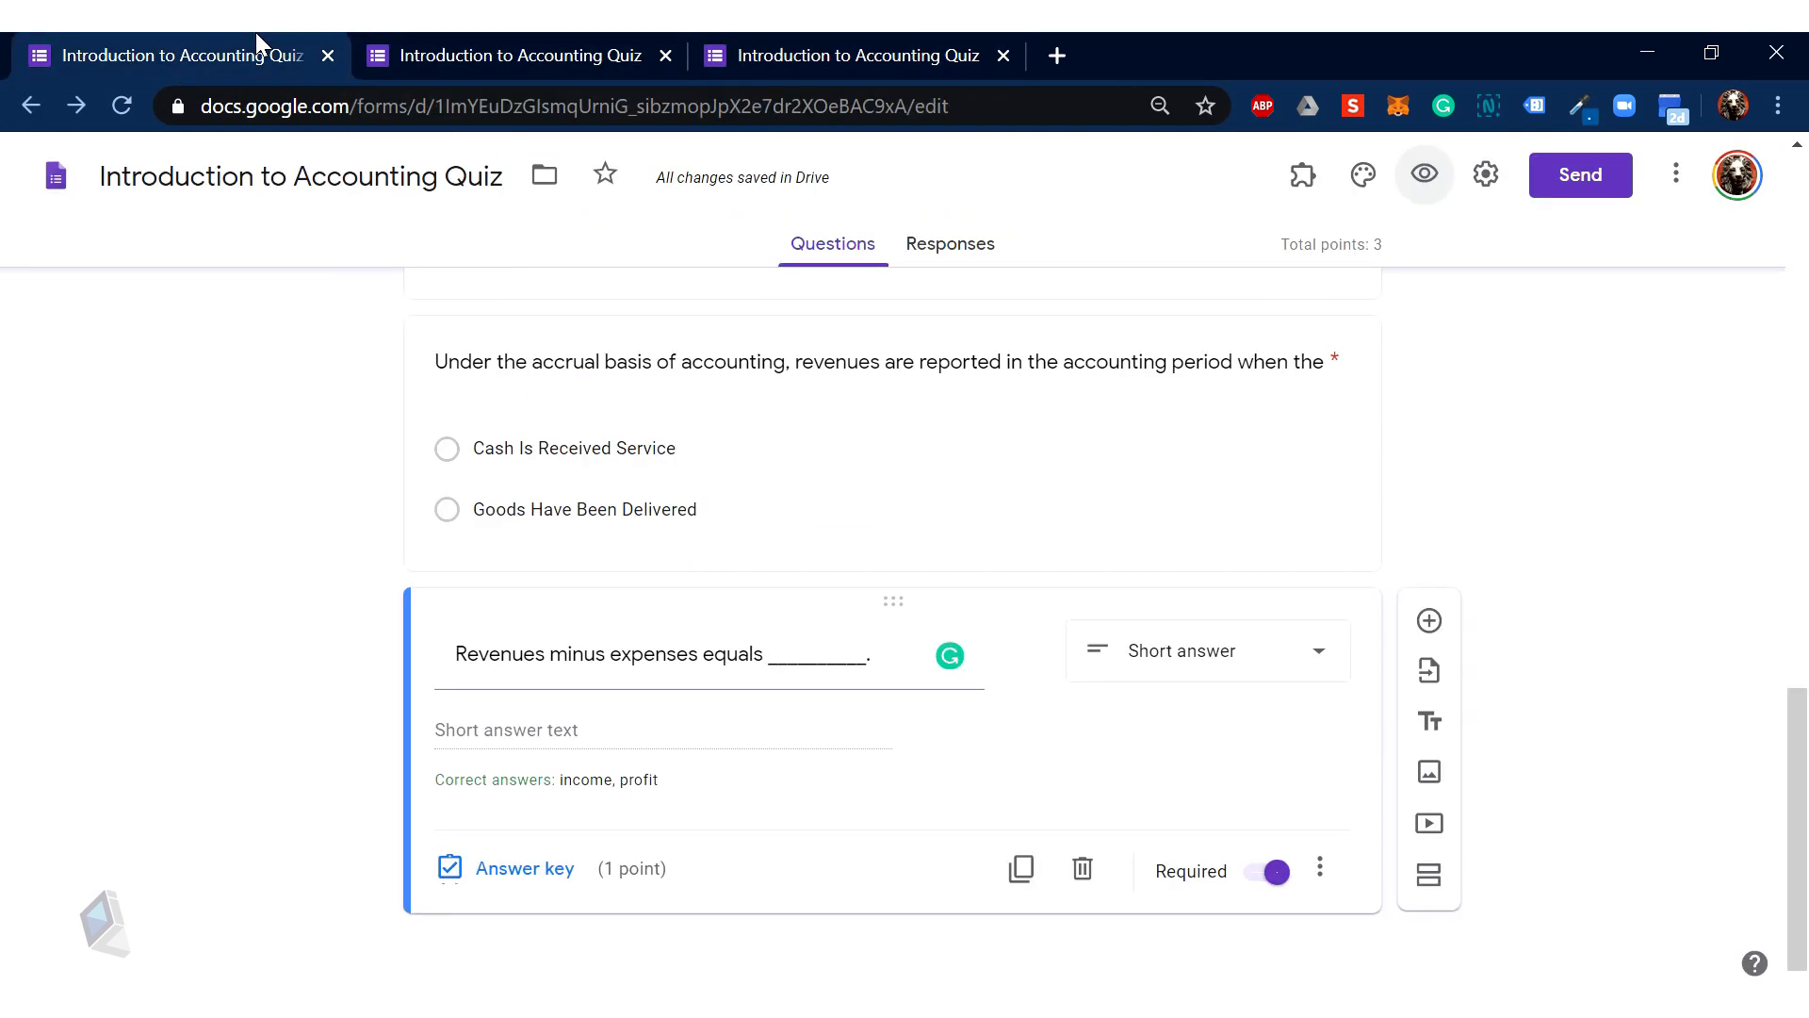
pyautogui.scroll(15, 985, 604)
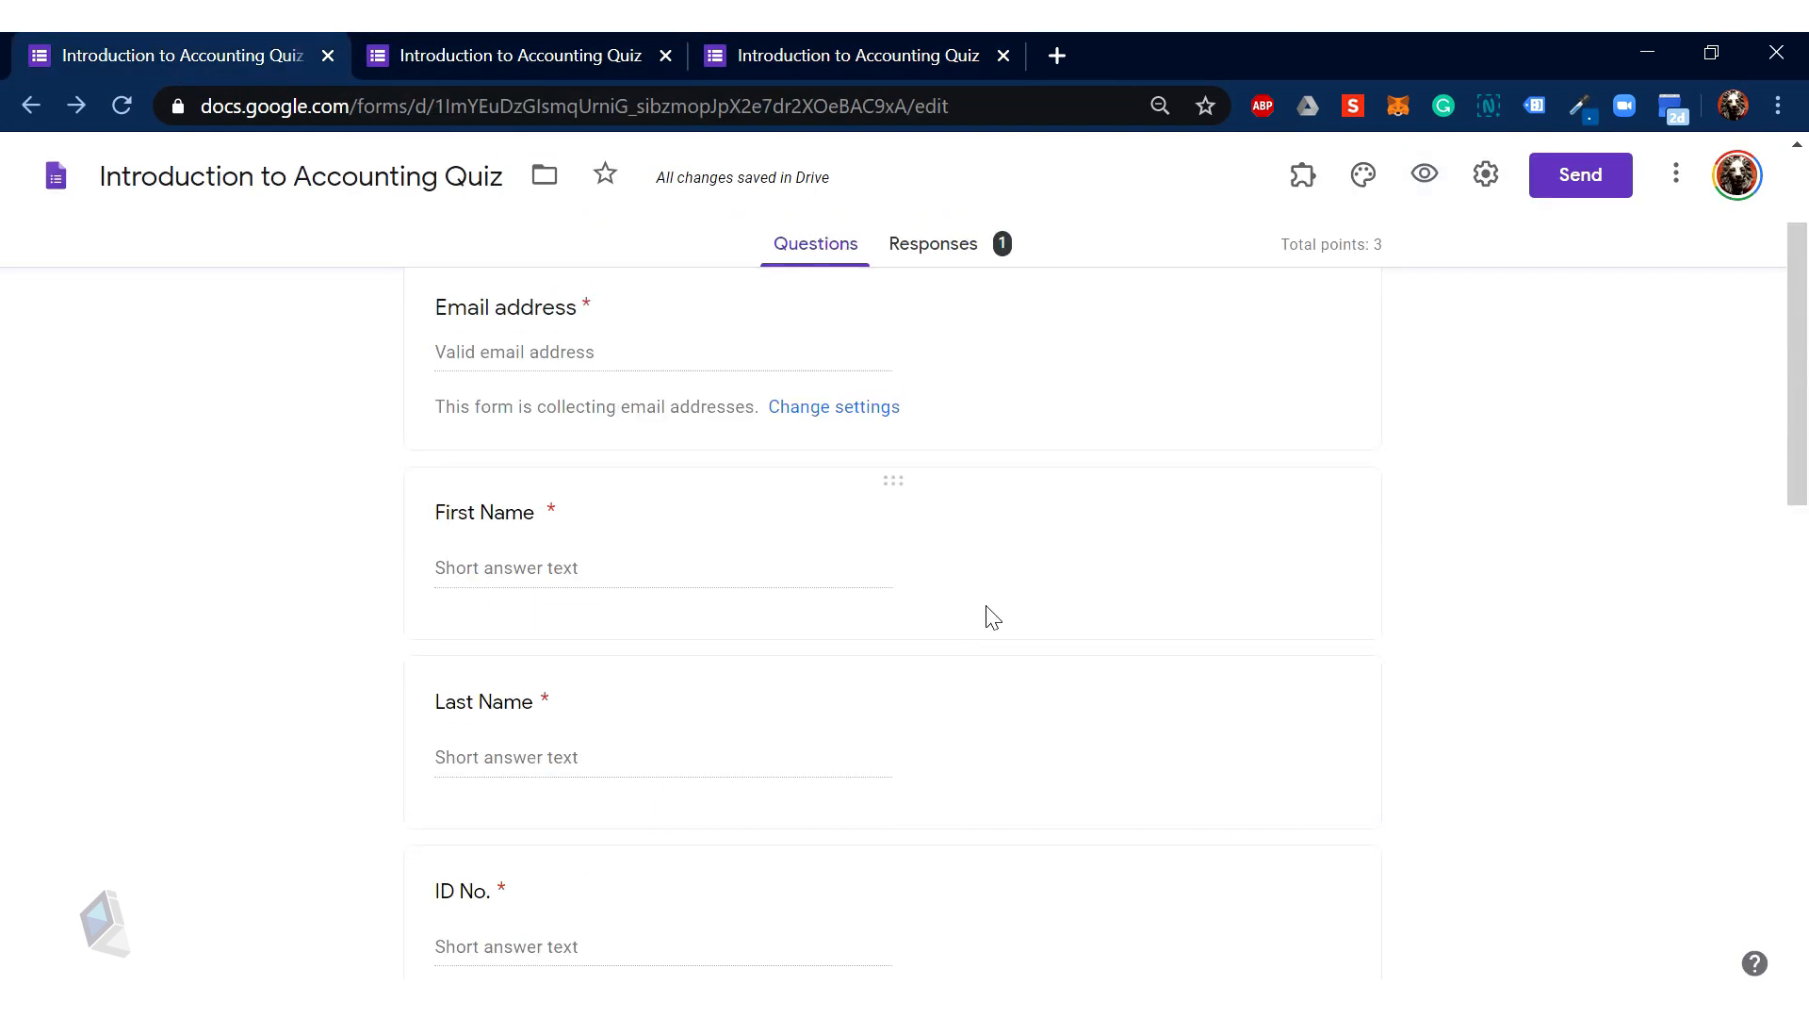
pyautogui.scroll(-15, 992, 617)
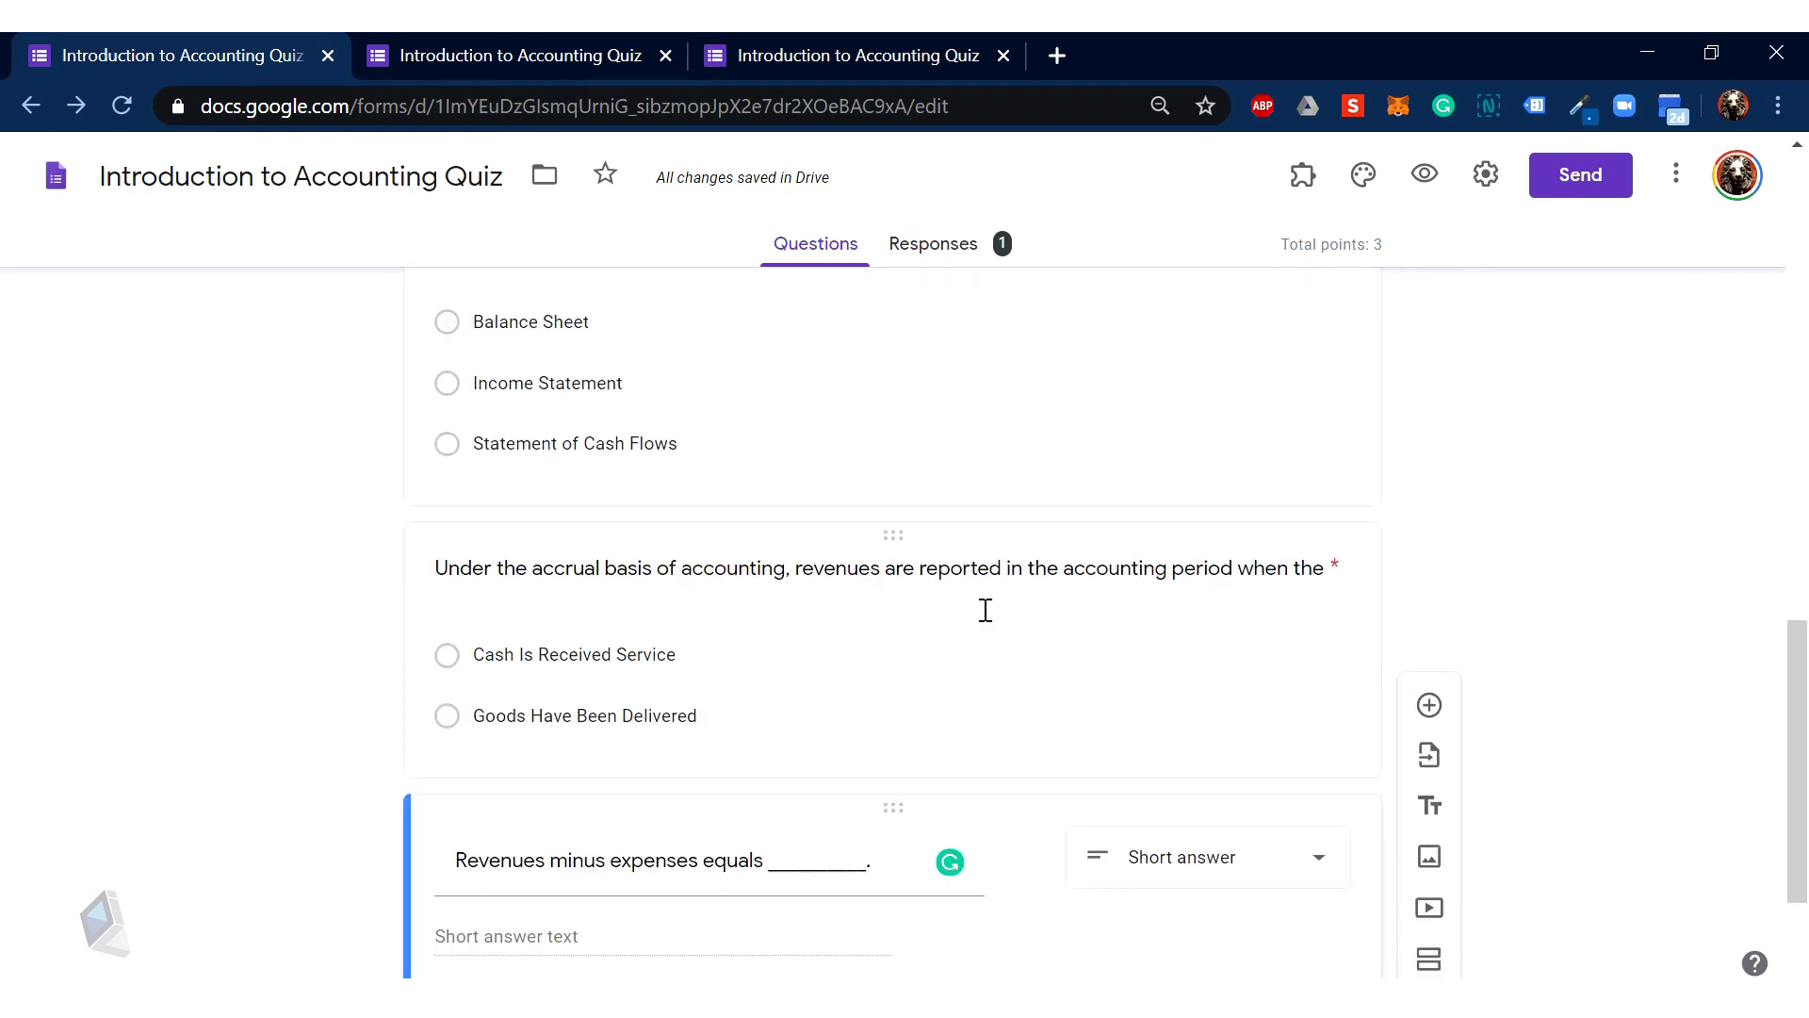
pyautogui.scroll(6, 984, 610)
pyautogui.scroll(9, 984, 611)
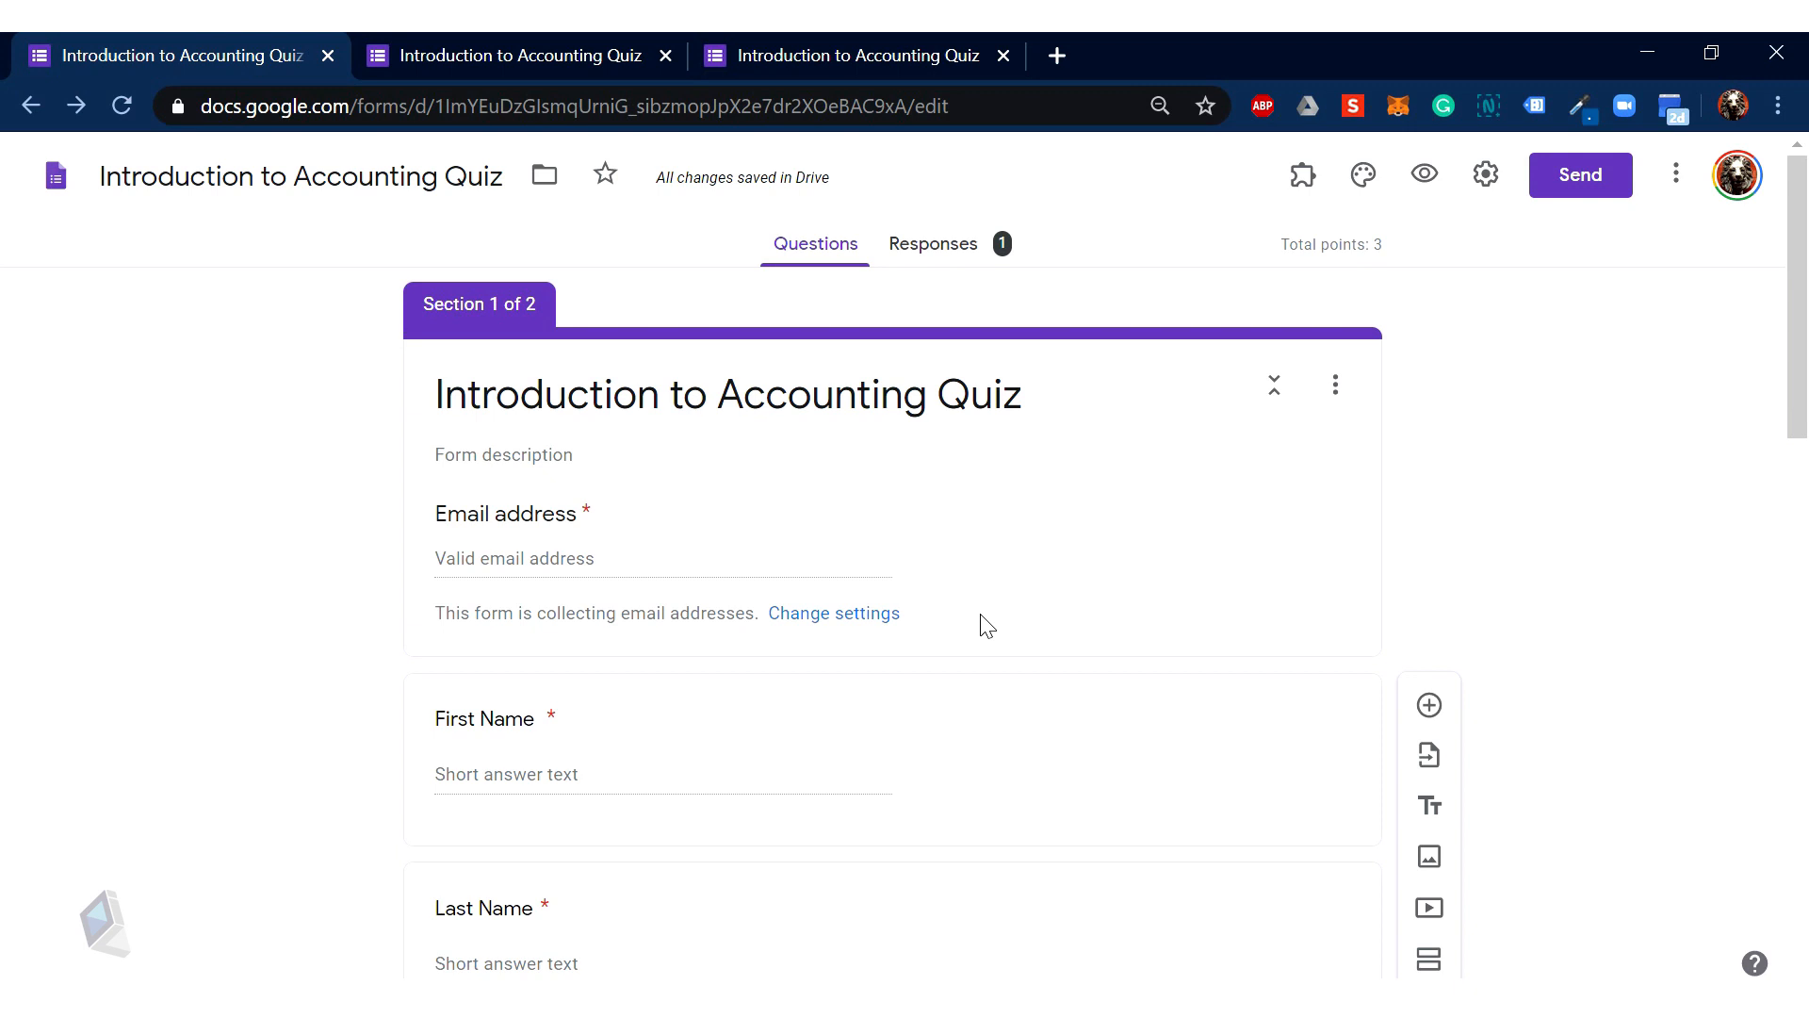
# Step: Scroll through the quiz sections to review the questions totalling 3 points
pyautogui.scroll(-20, 985, 625)
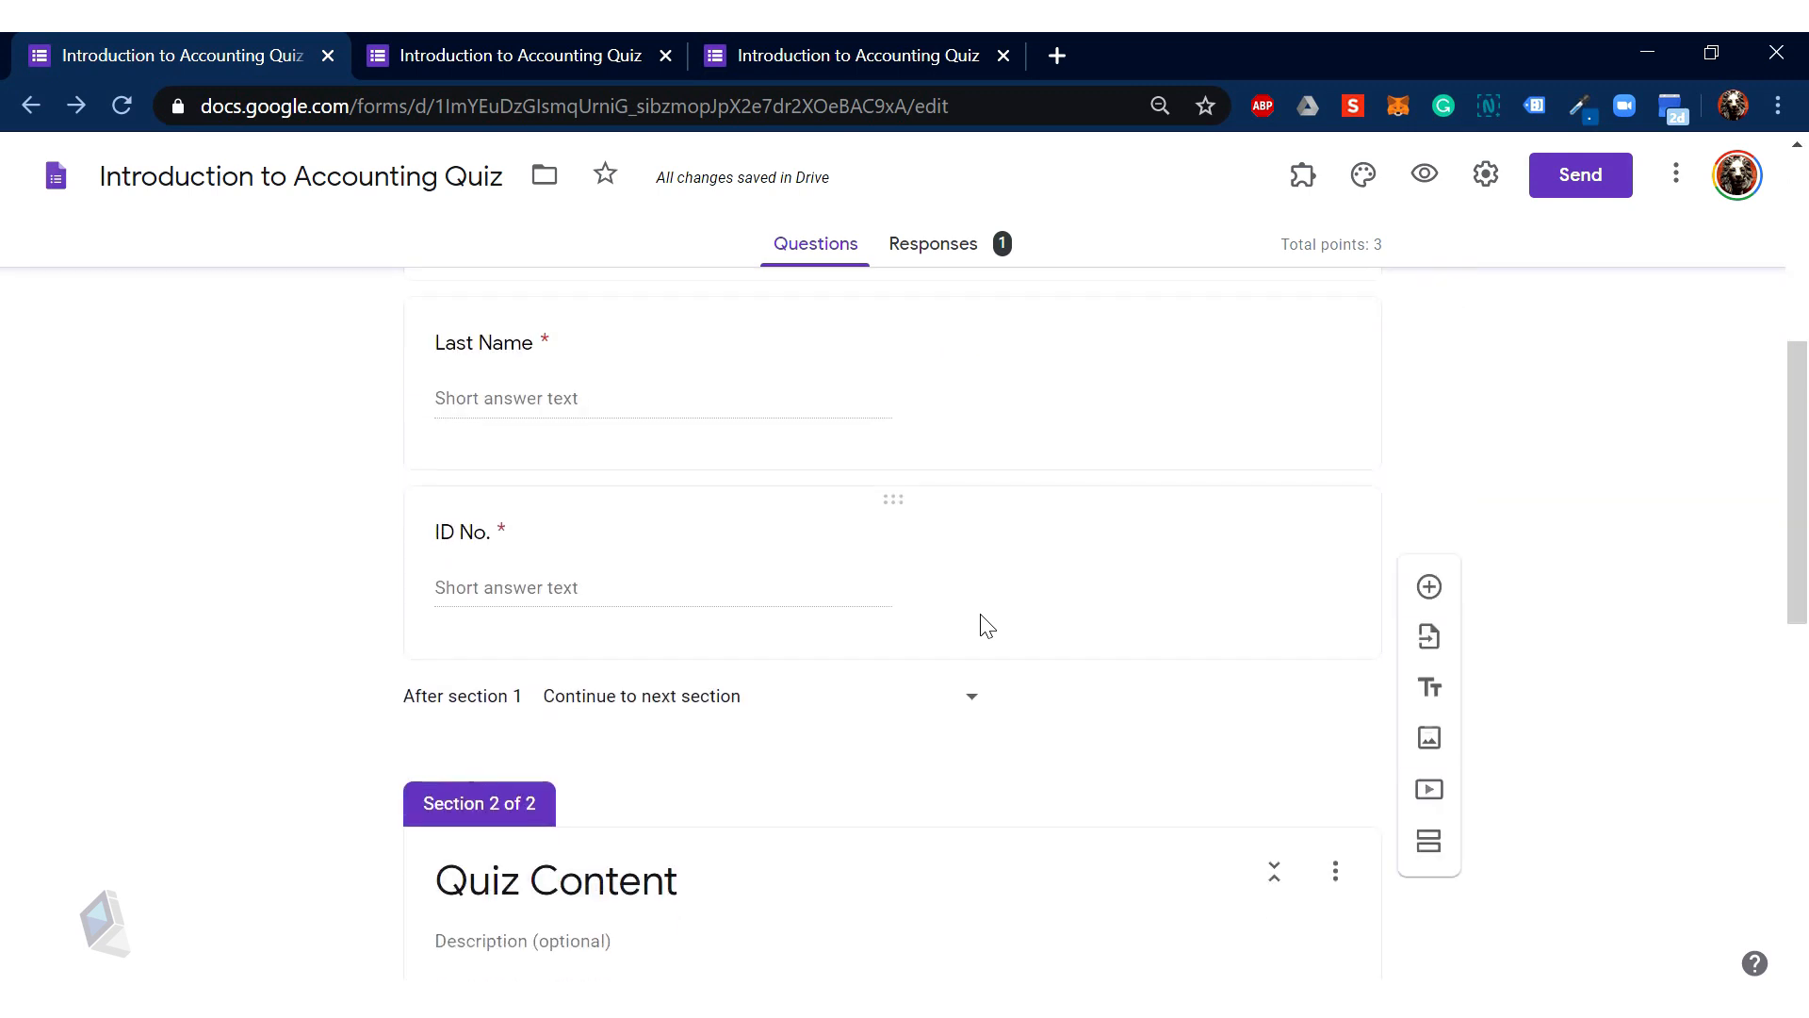
pyautogui.scroll(15, 983, 614)
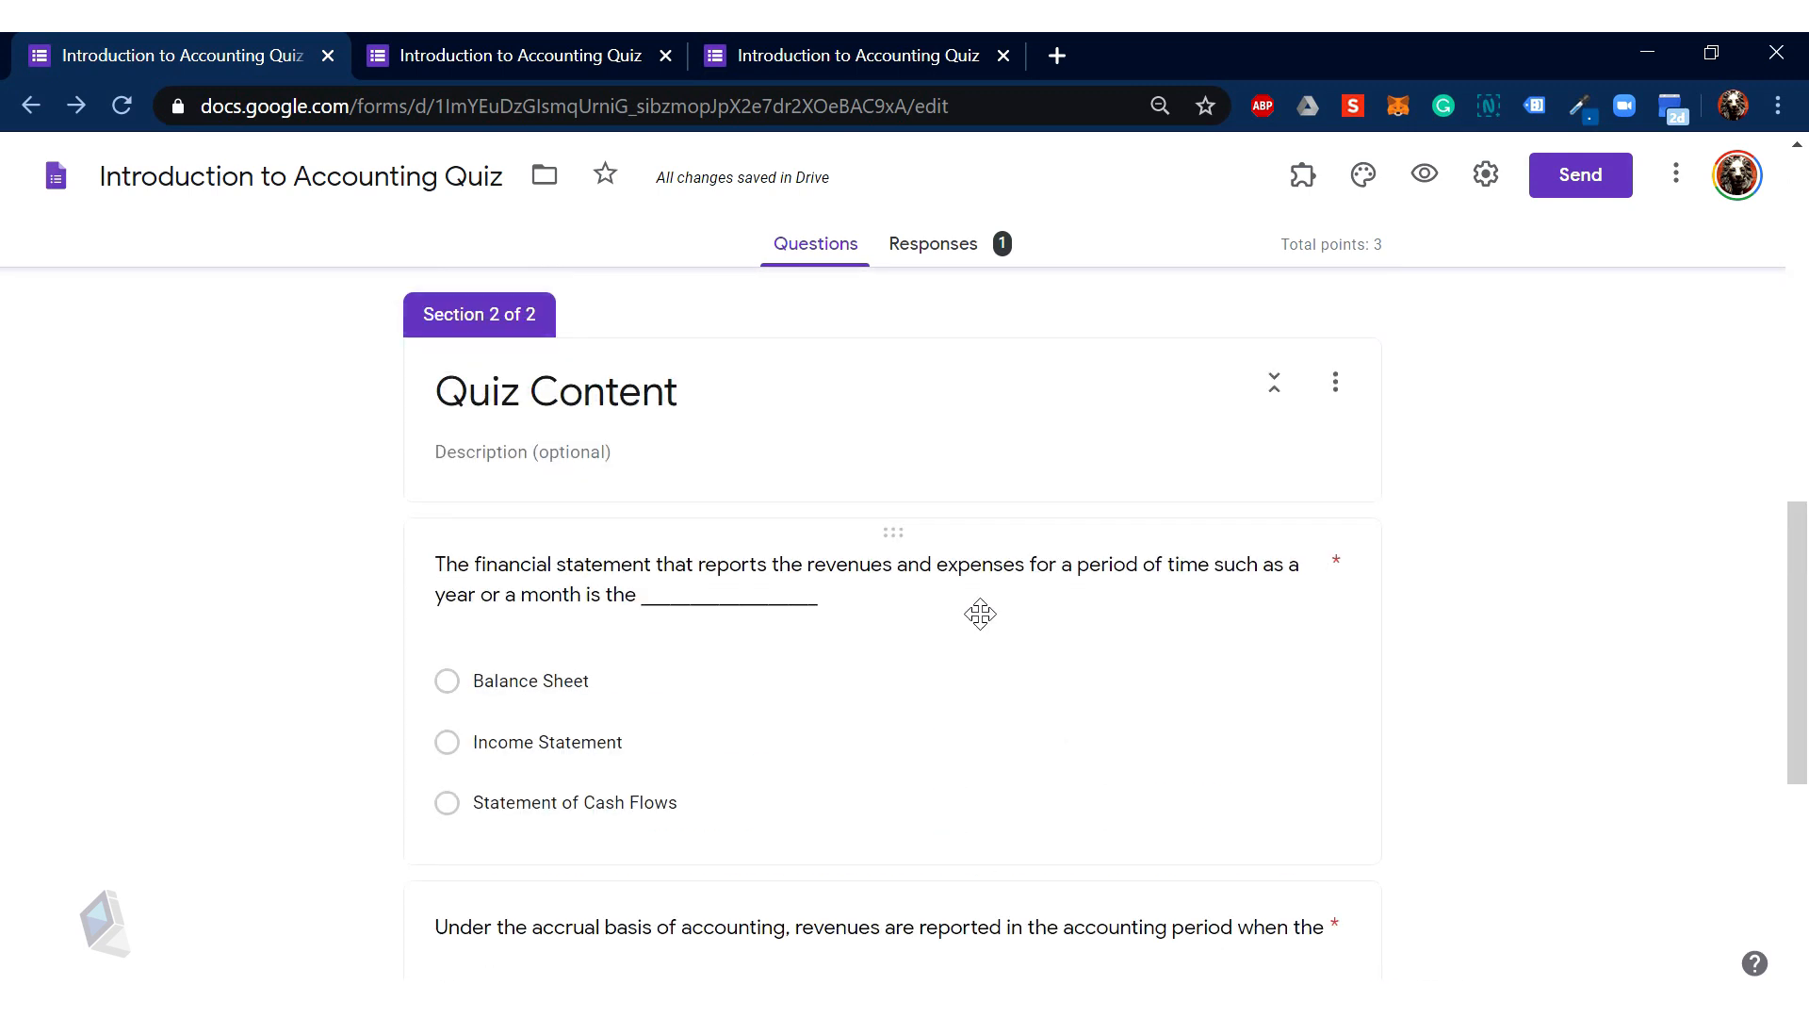
pyautogui.scroll(4, 983, 615)
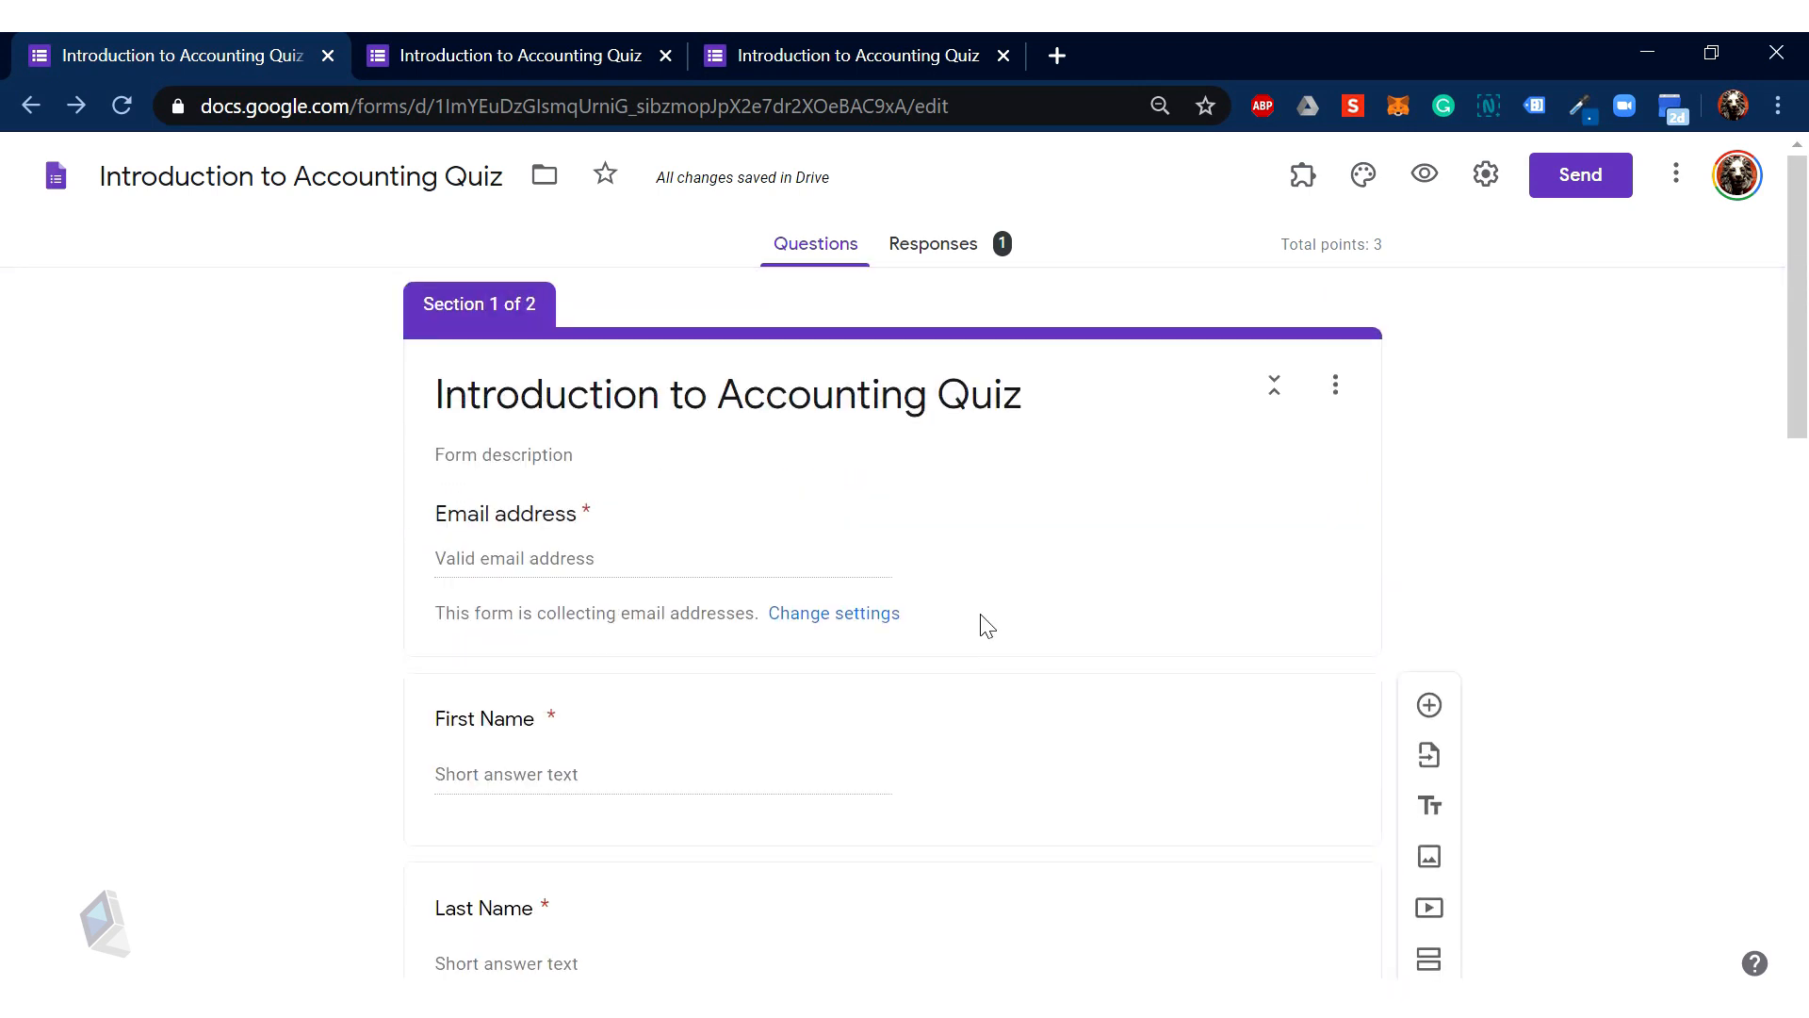
pyautogui.scroll(-13, 985, 625)
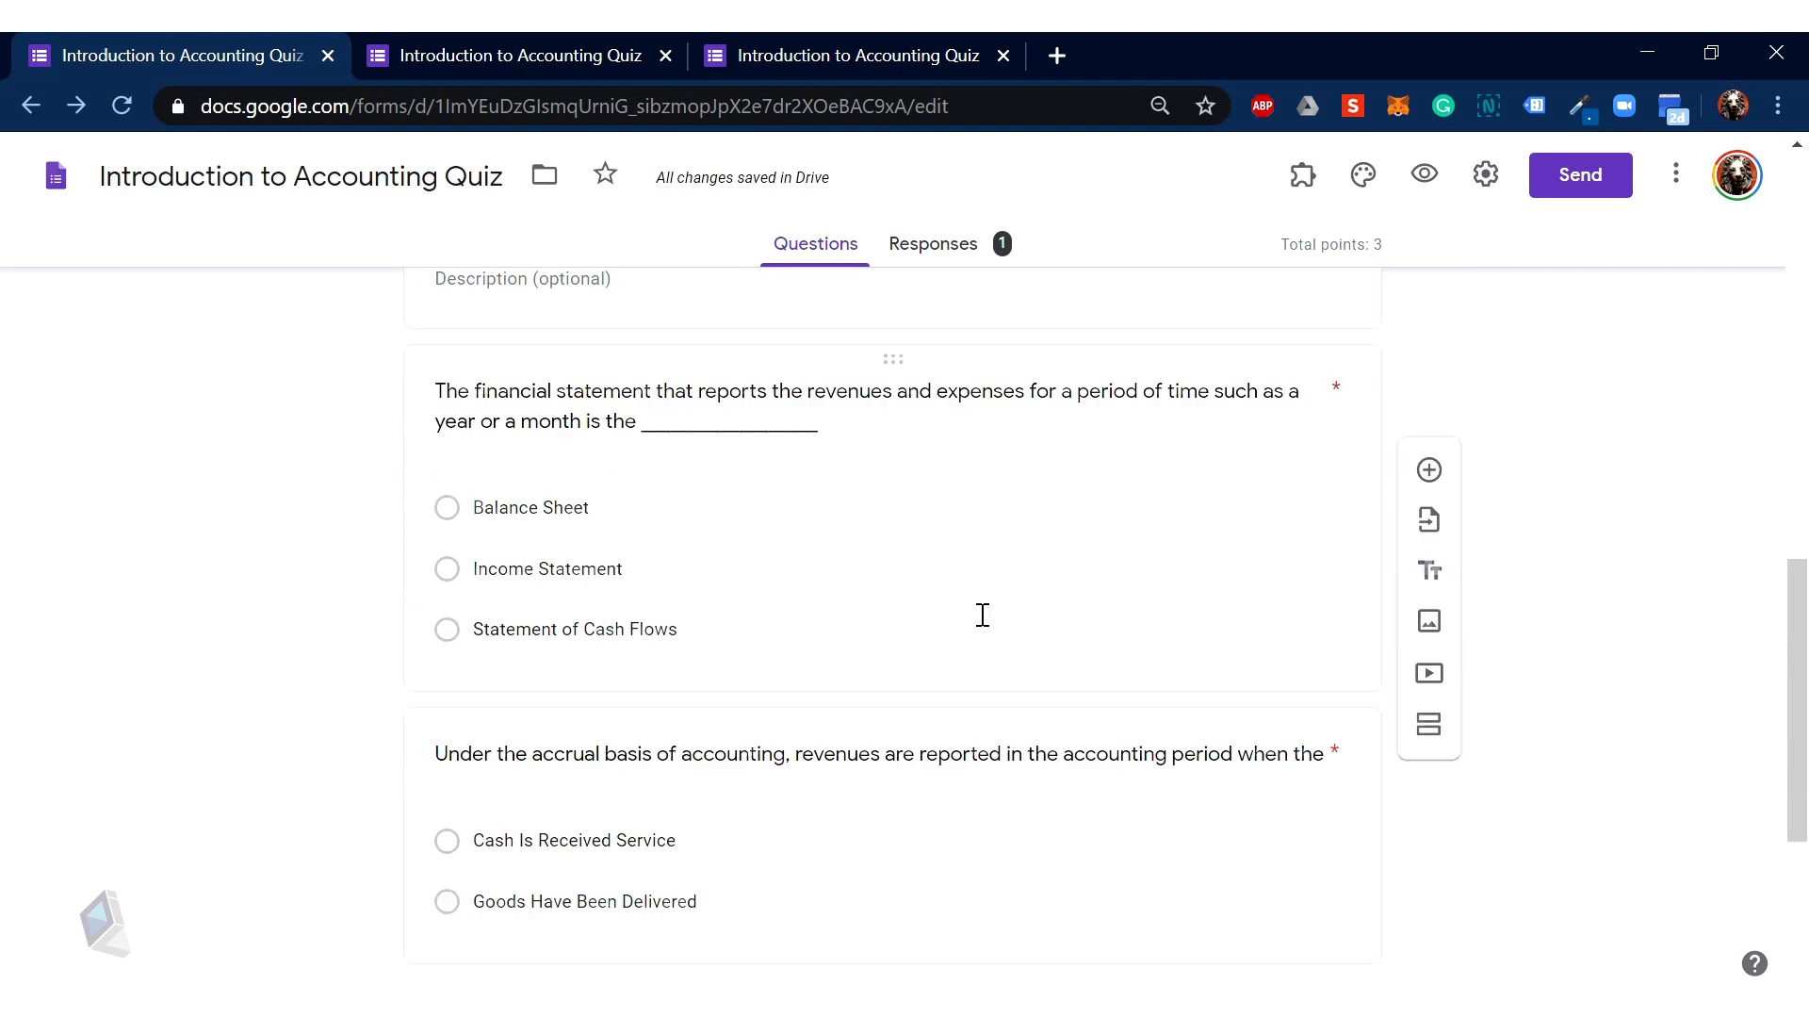
pyautogui.scroll(-2, 983, 614)
pyautogui.scroll(-2, 983, 614)
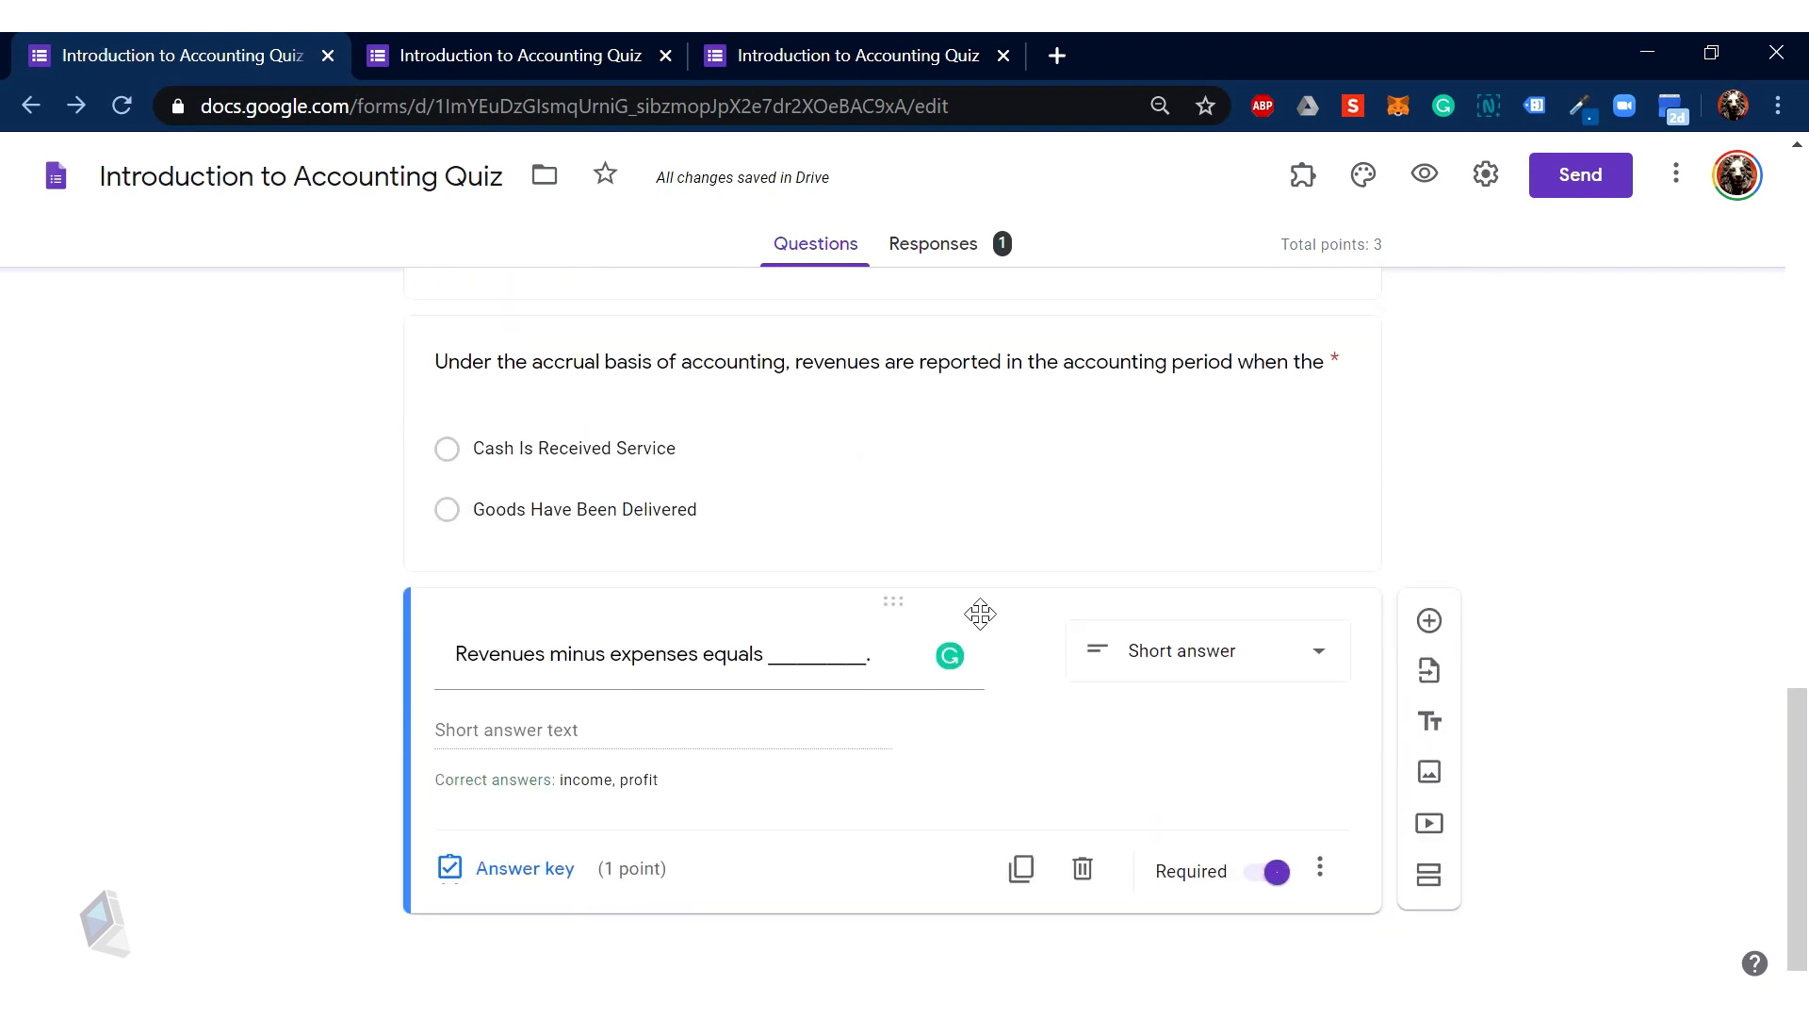
pyautogui.scroll(12, 980, 614)
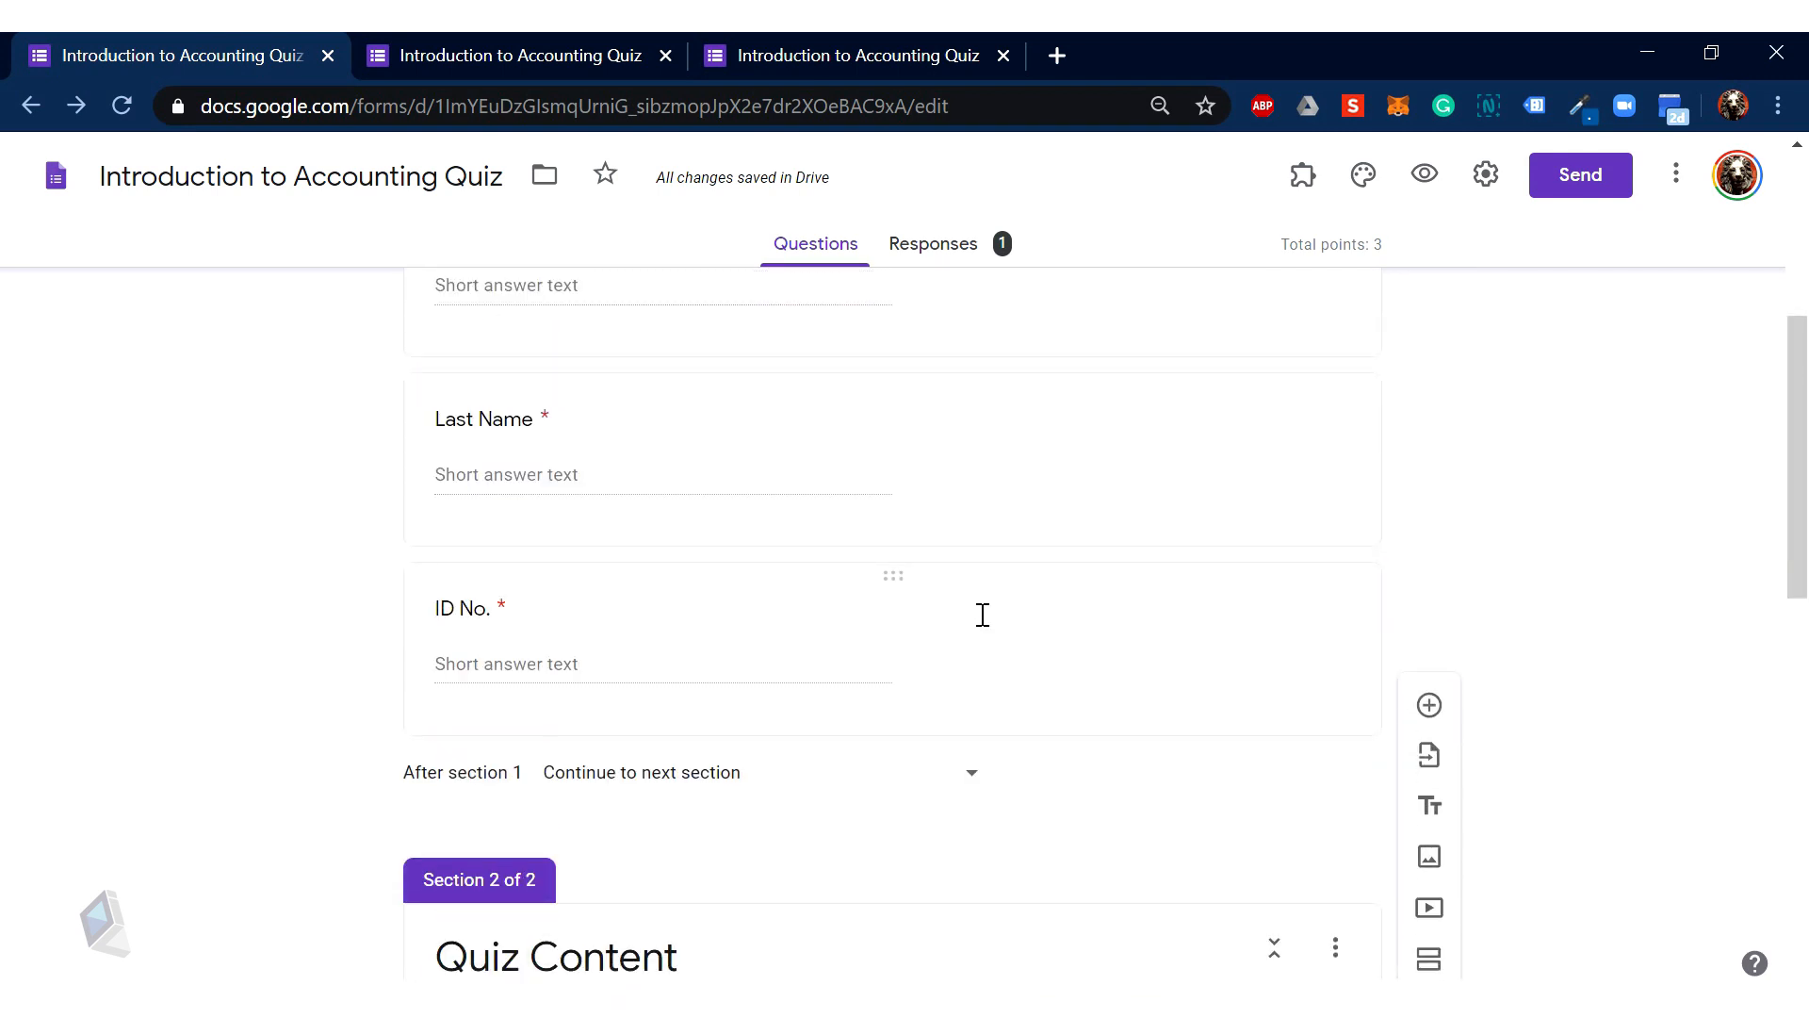
pyautogui.scroll(2, 983, 614)
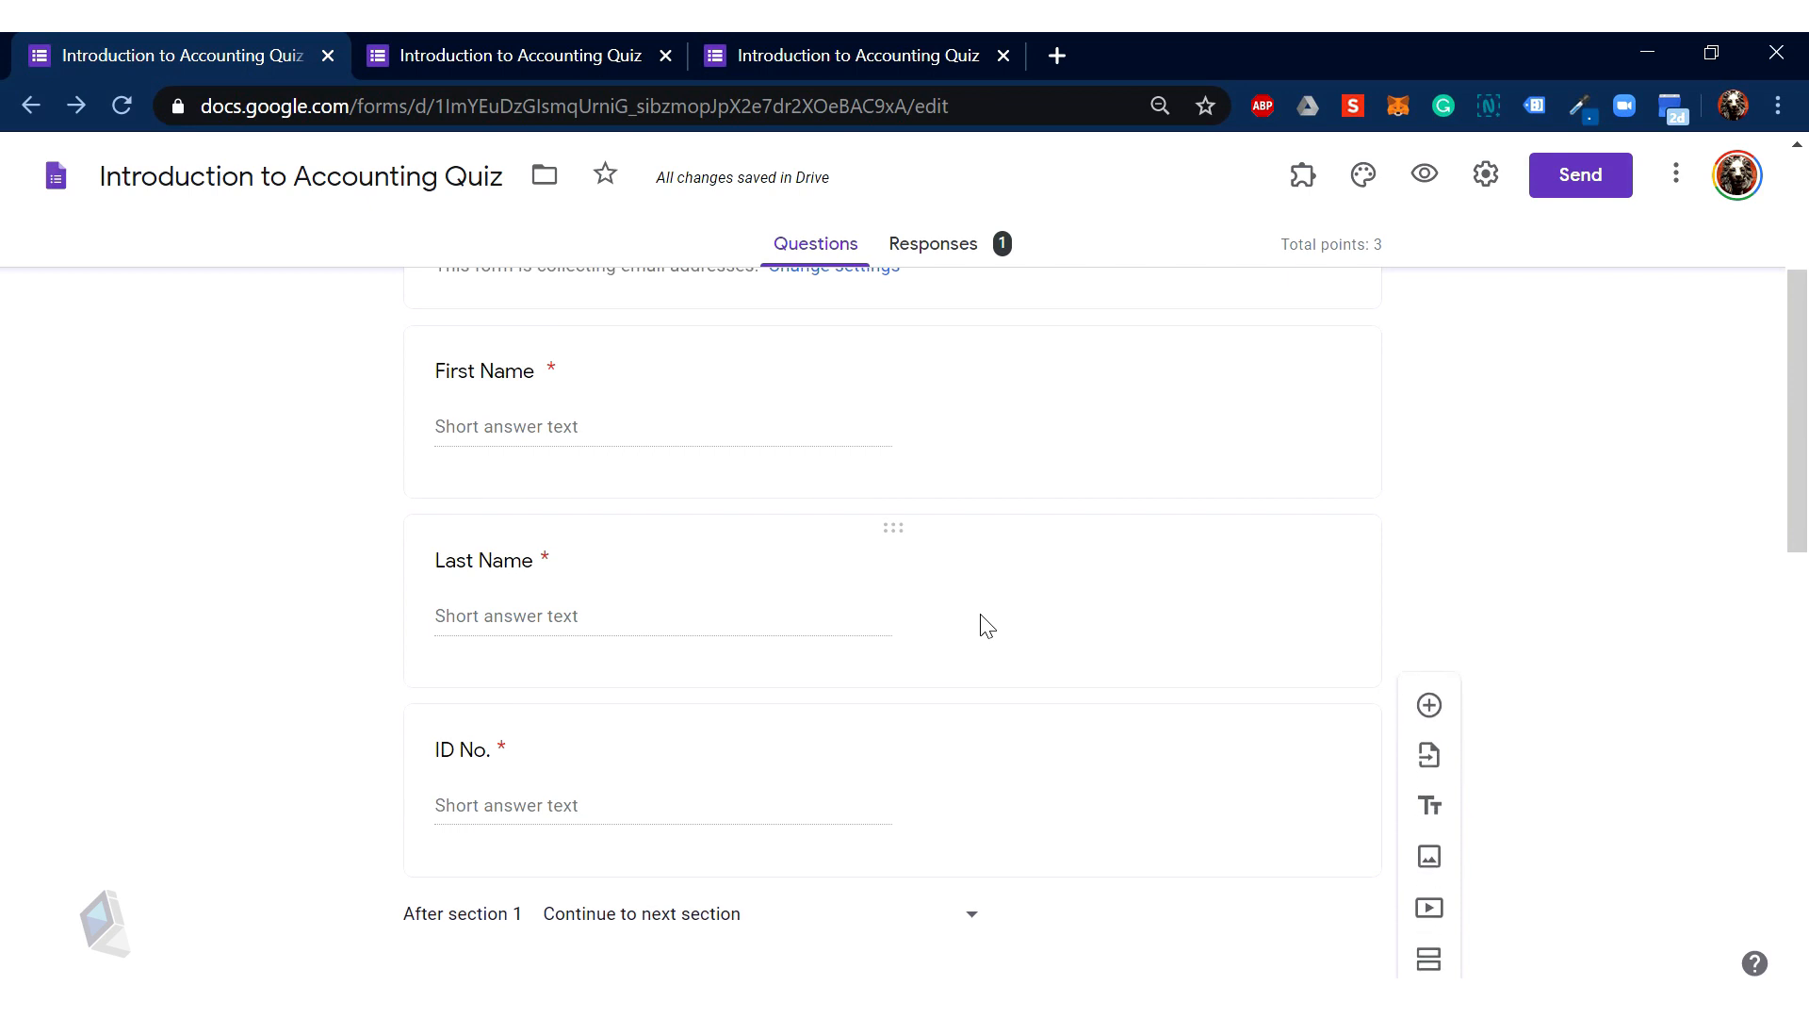